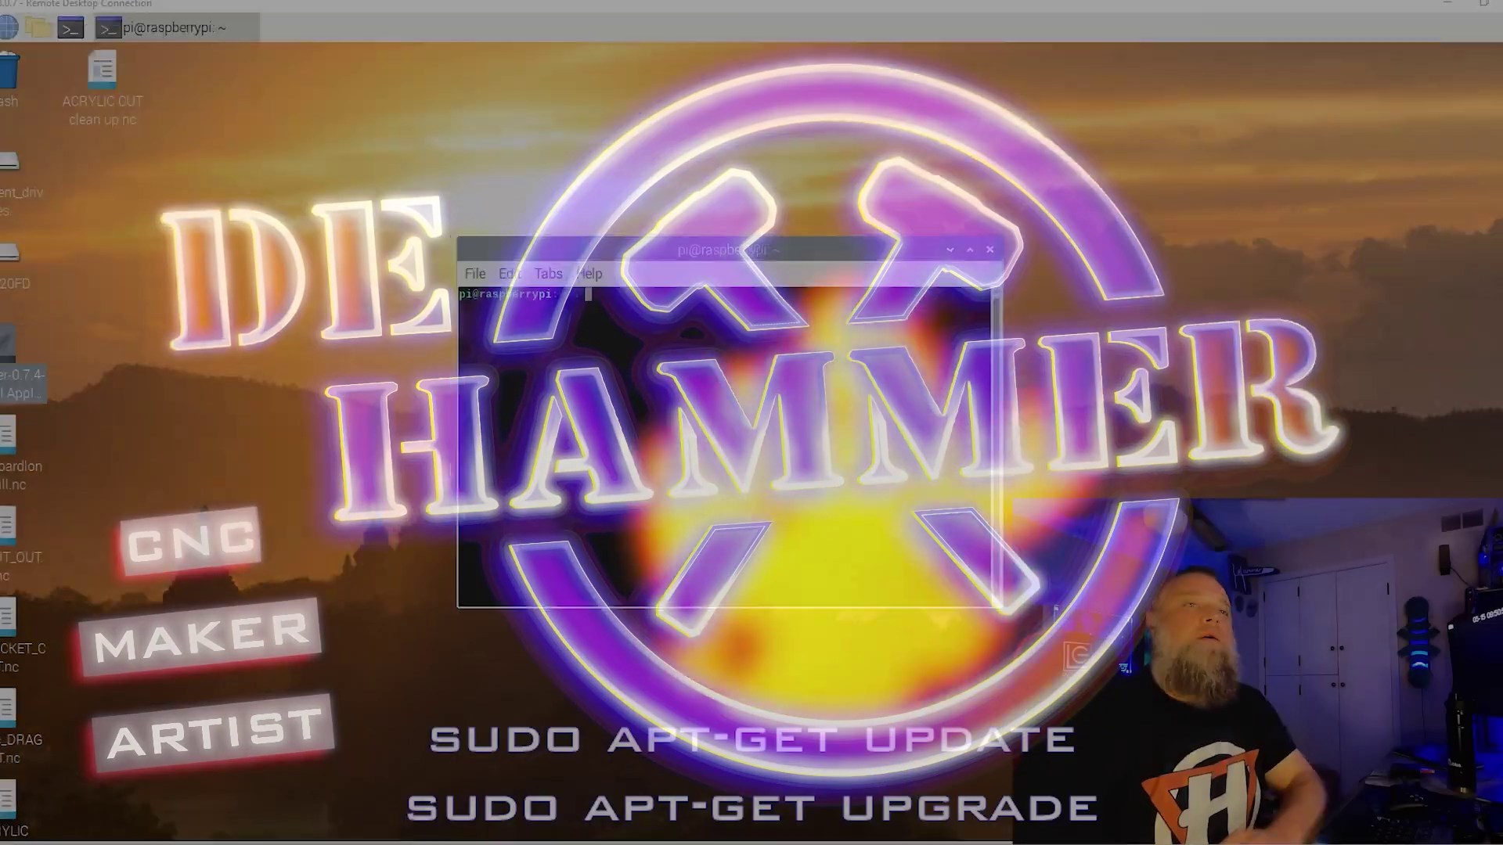
- Run sudo apt update, then sudo apt upgrade to update all Raspberry Pi packages
type("sudo apt update")
key("Return")
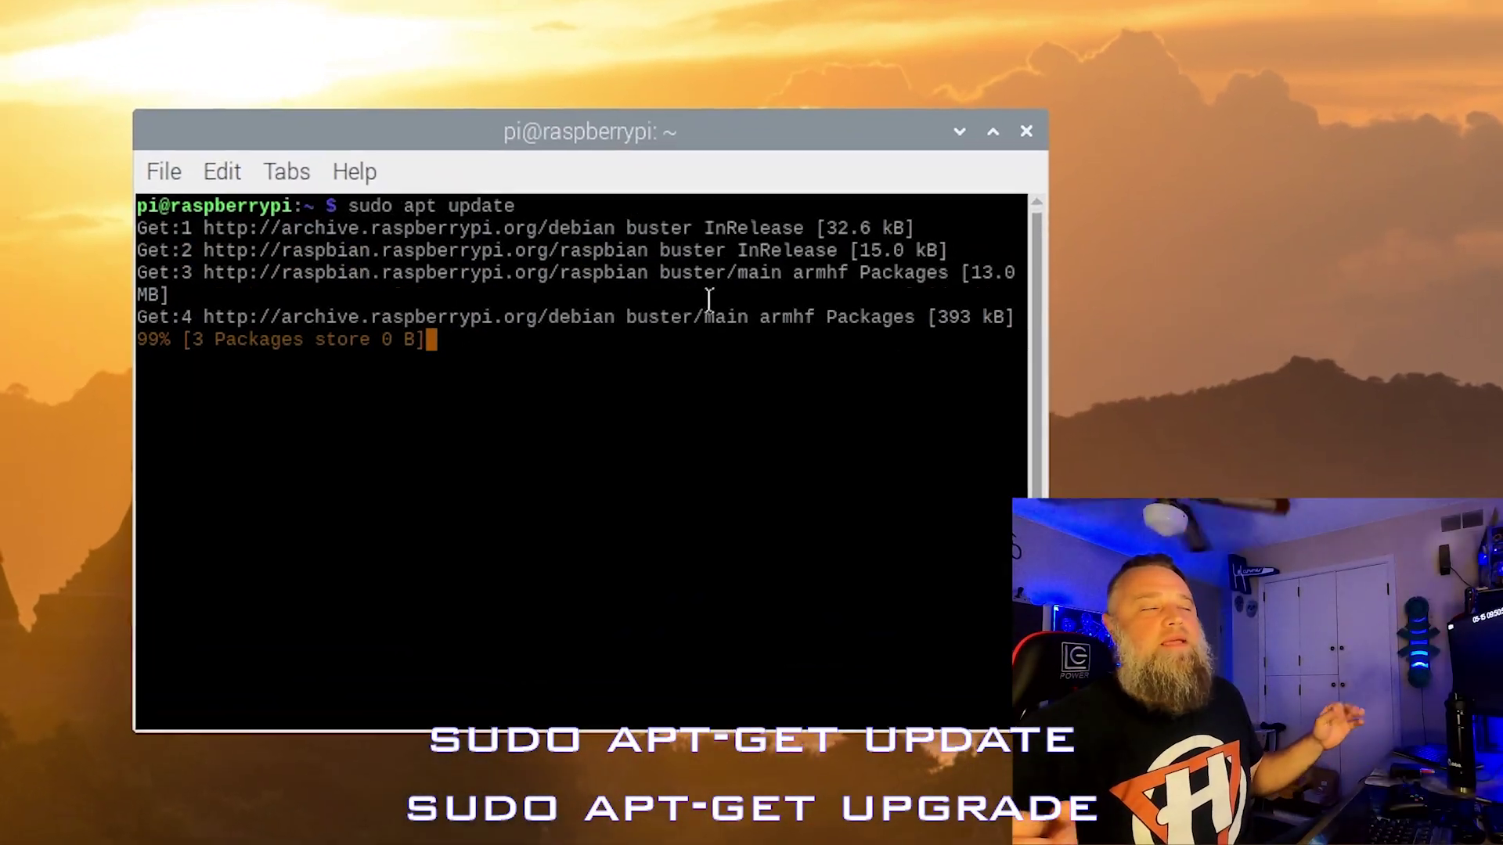
type("sudo")
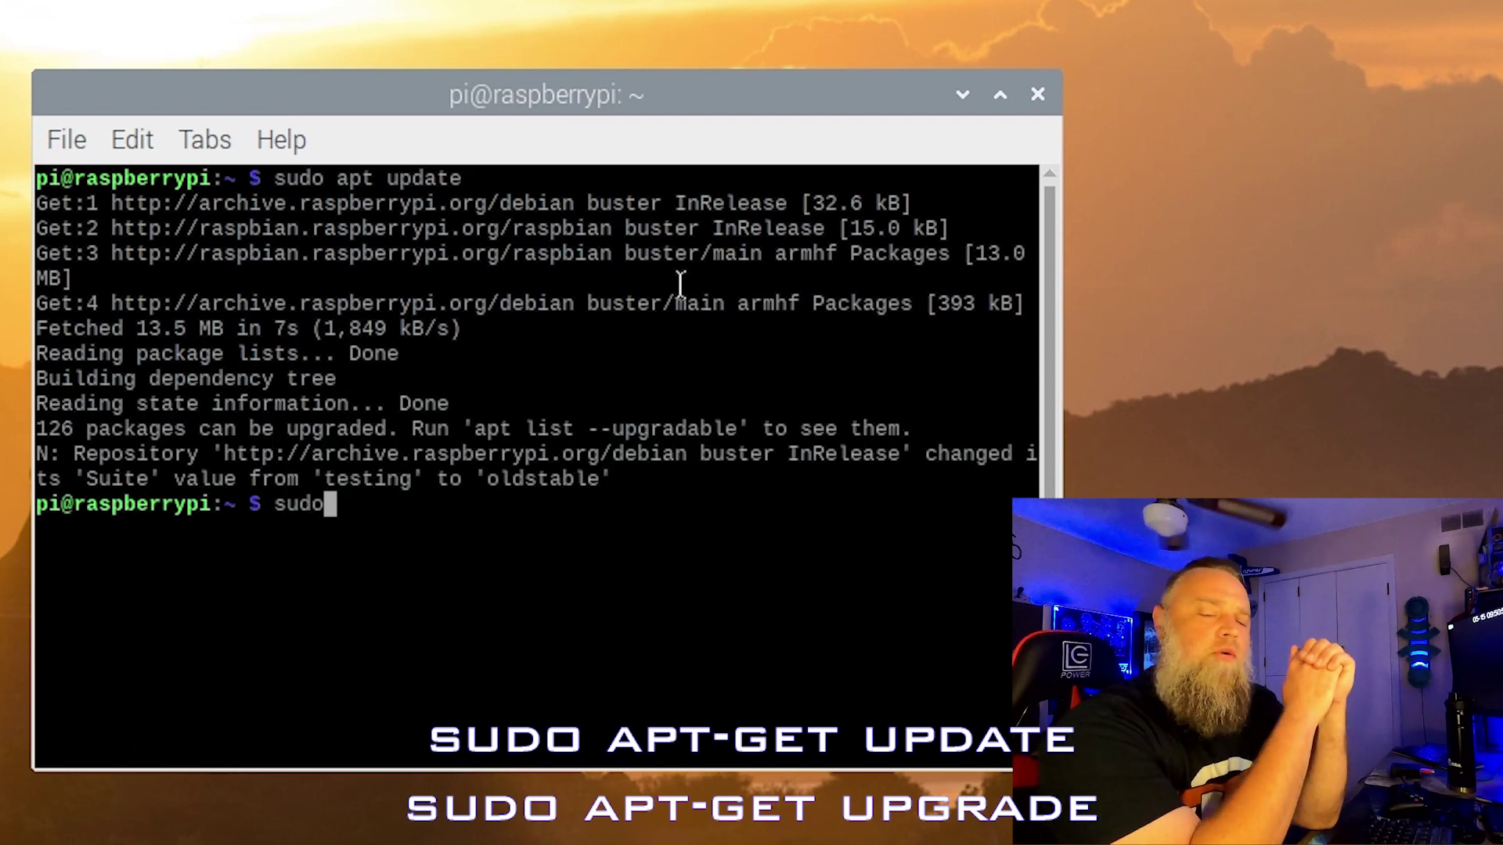
type(" apt upgrade")
key("Return")
key("Return")
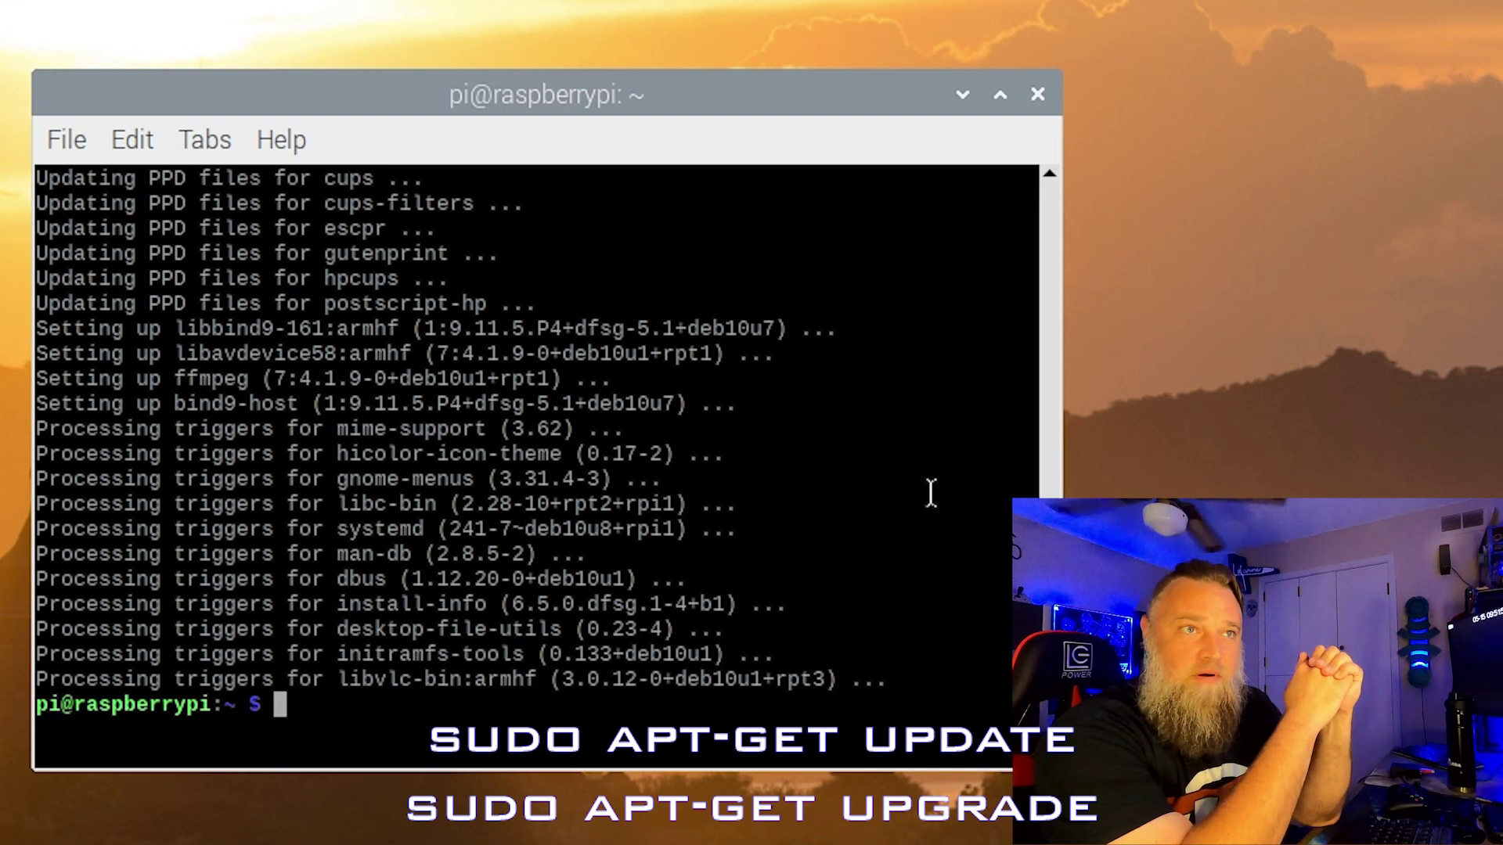
key("Up")
- Install the xboxdrv driver with sudo apt install xboxdrv, fixing the mistyped last letter
key("Down")
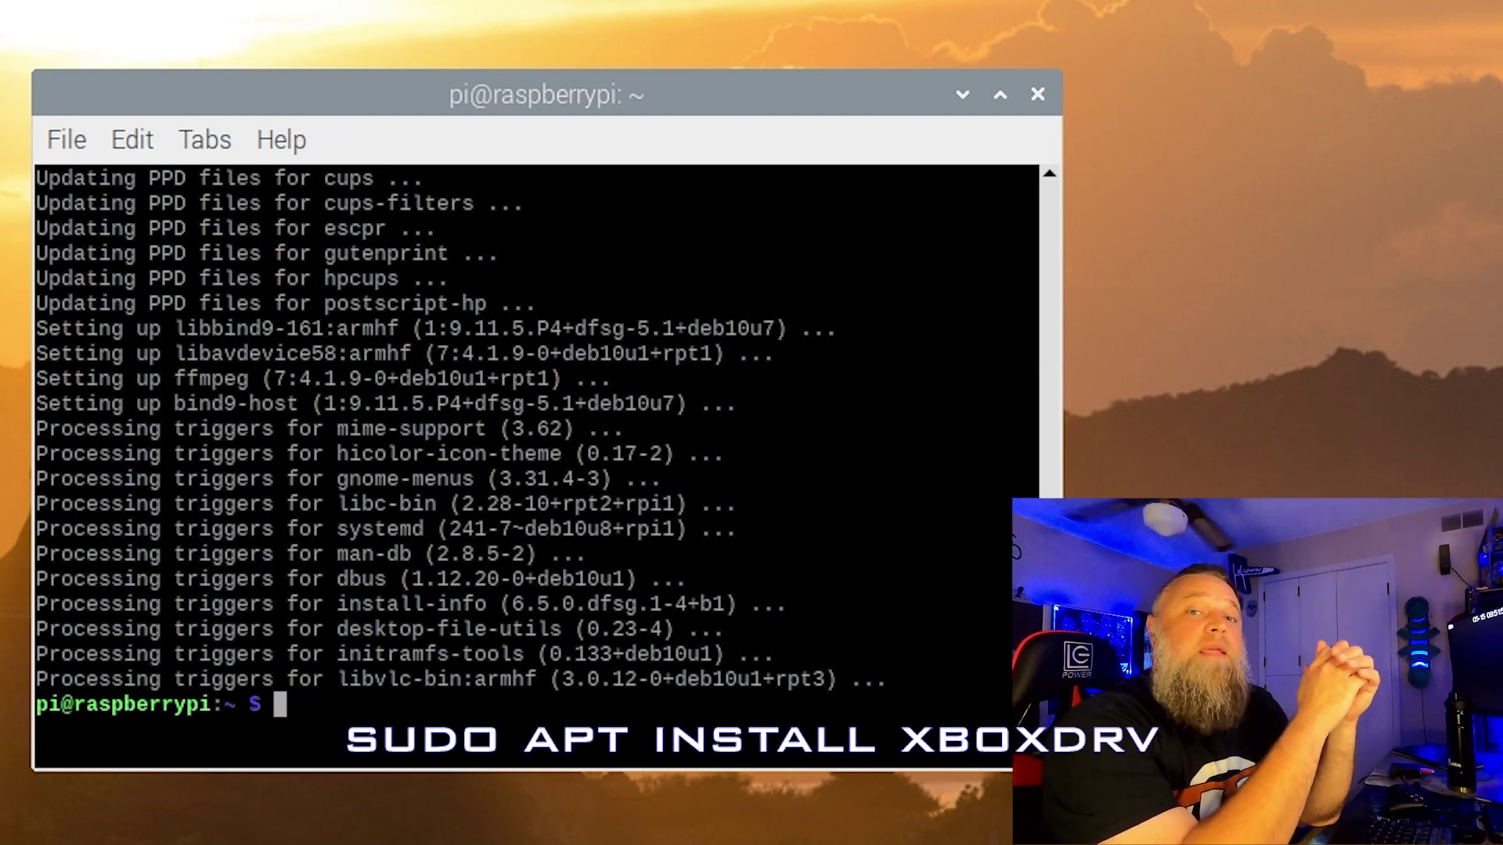
type("sudo ")
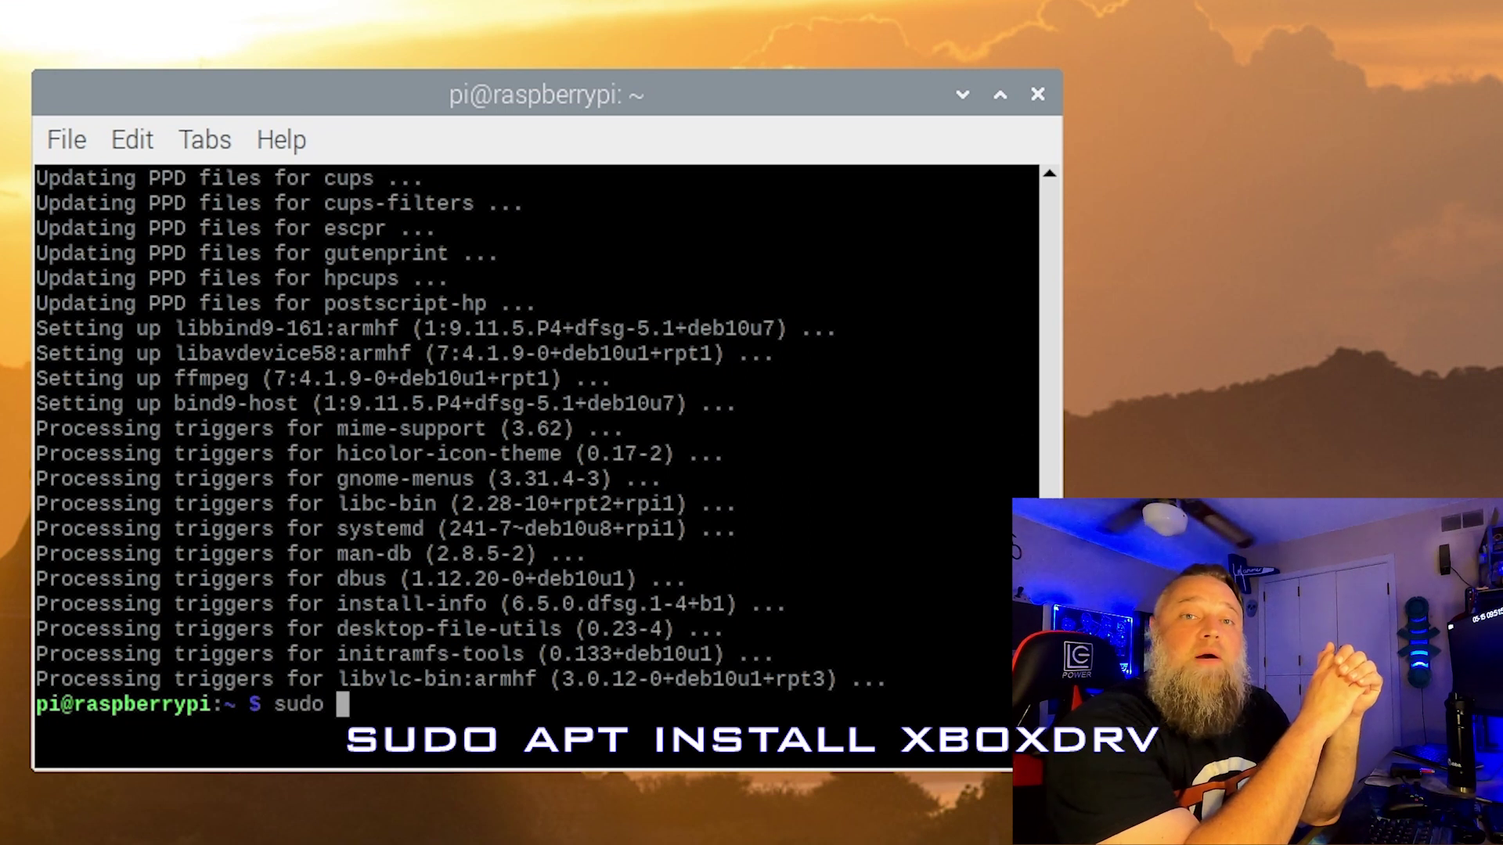
type("apt ")
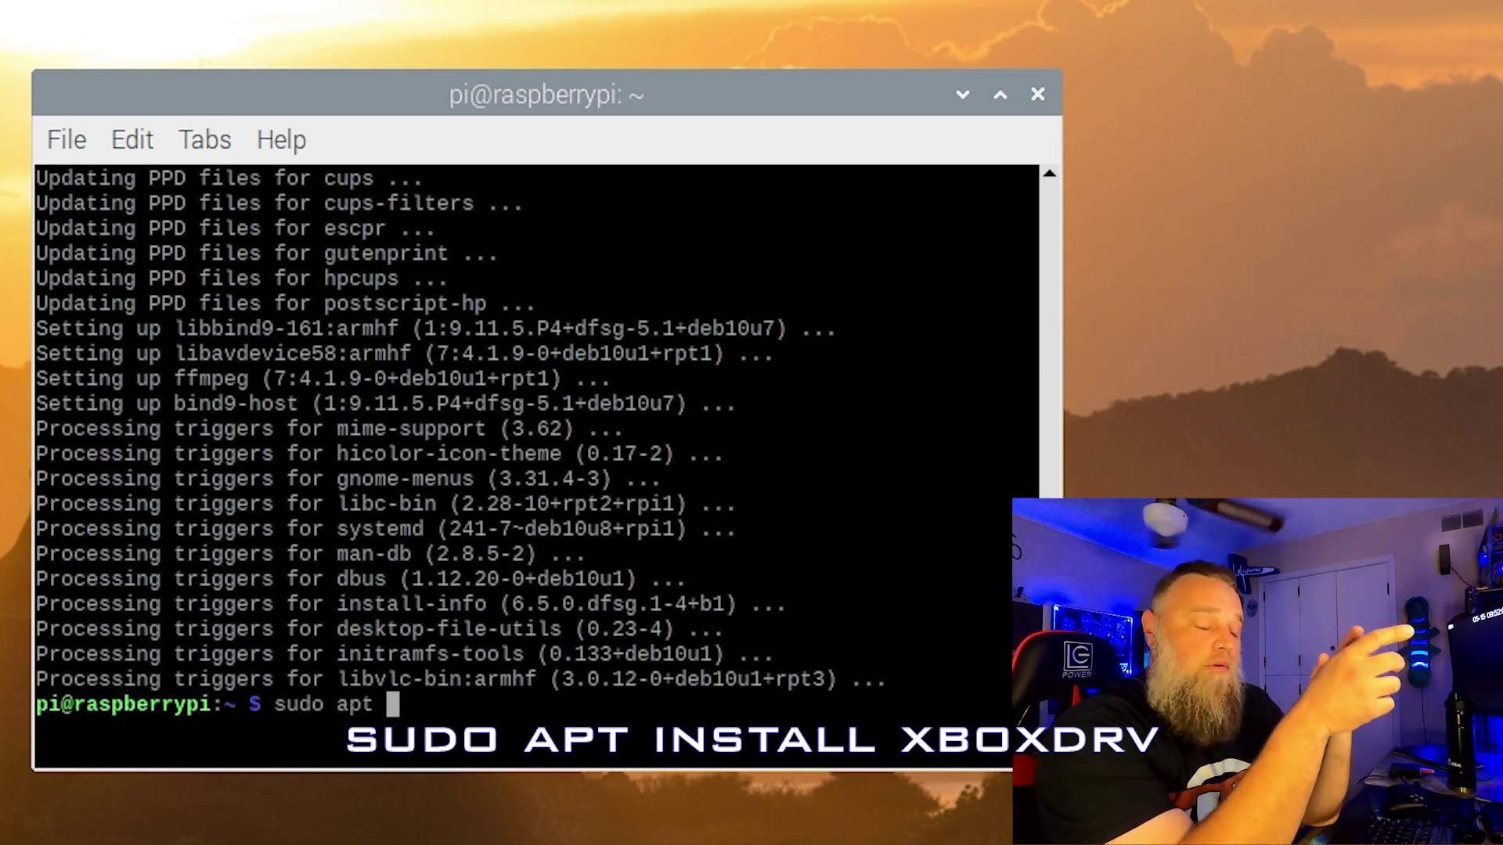
type("install ")
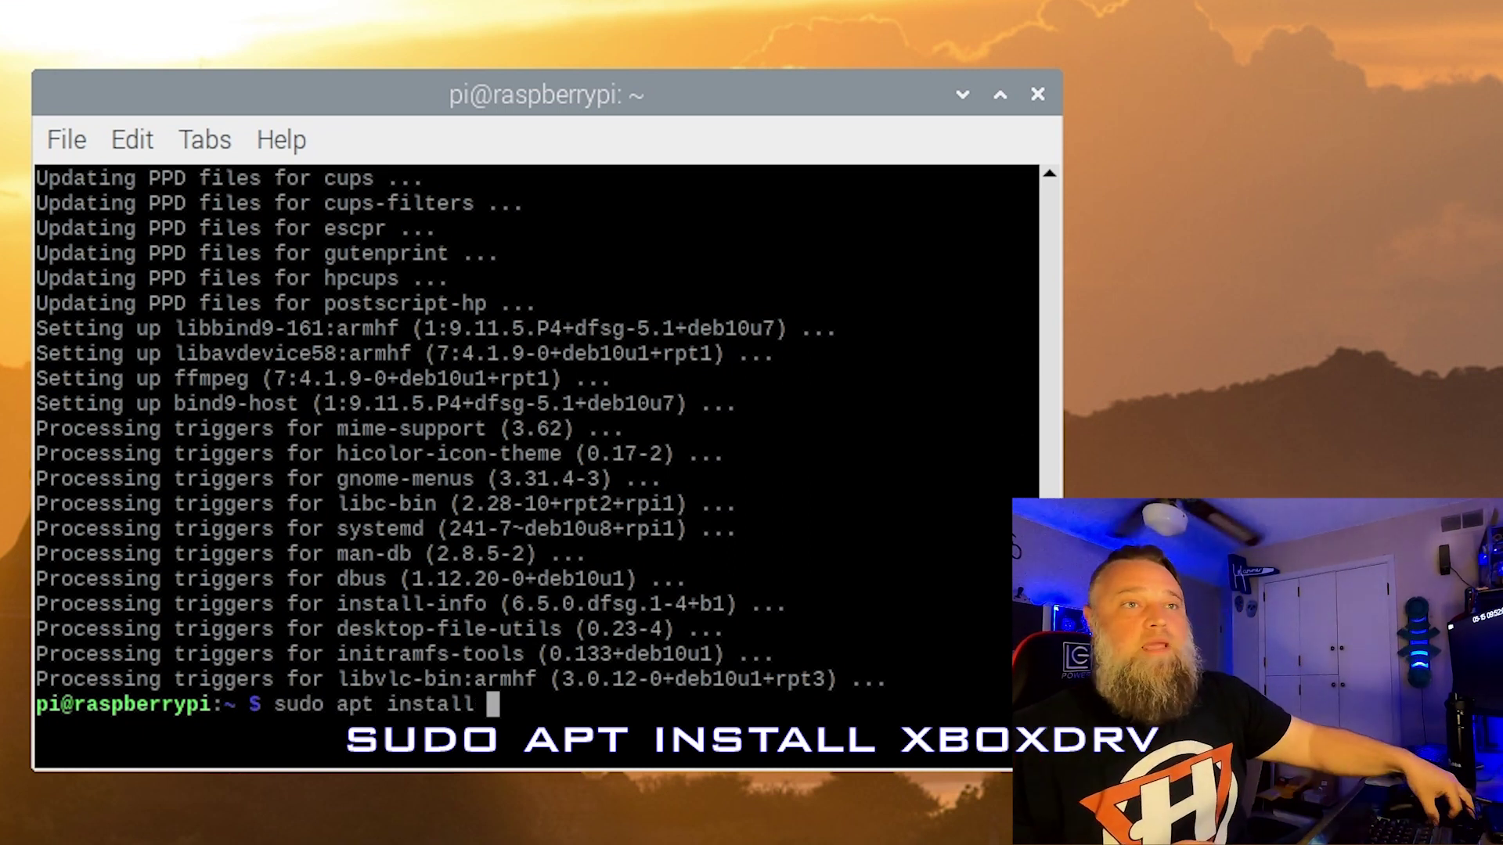
type("xbo")
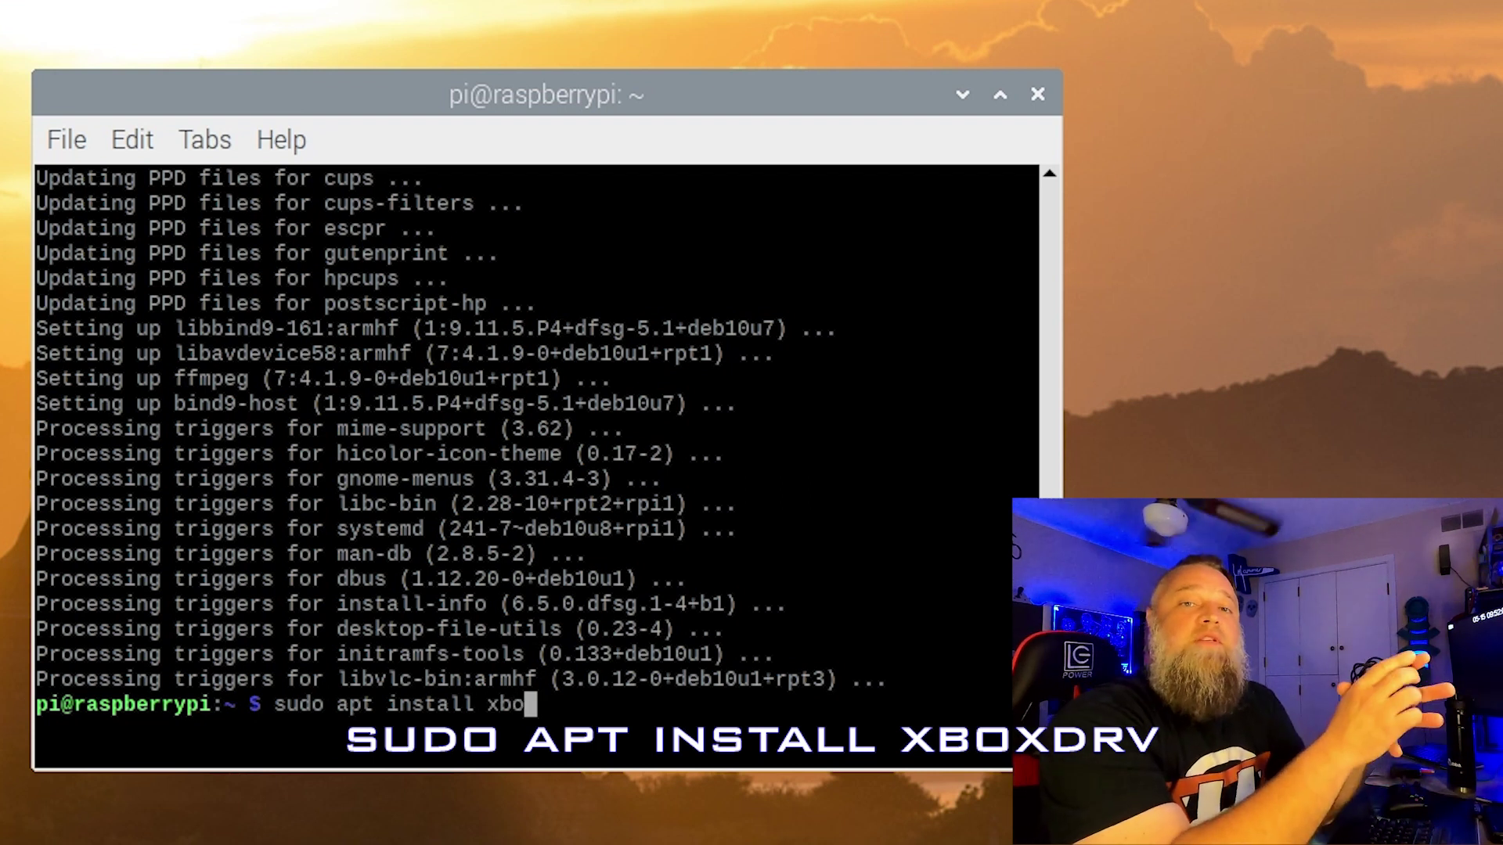
type("x")
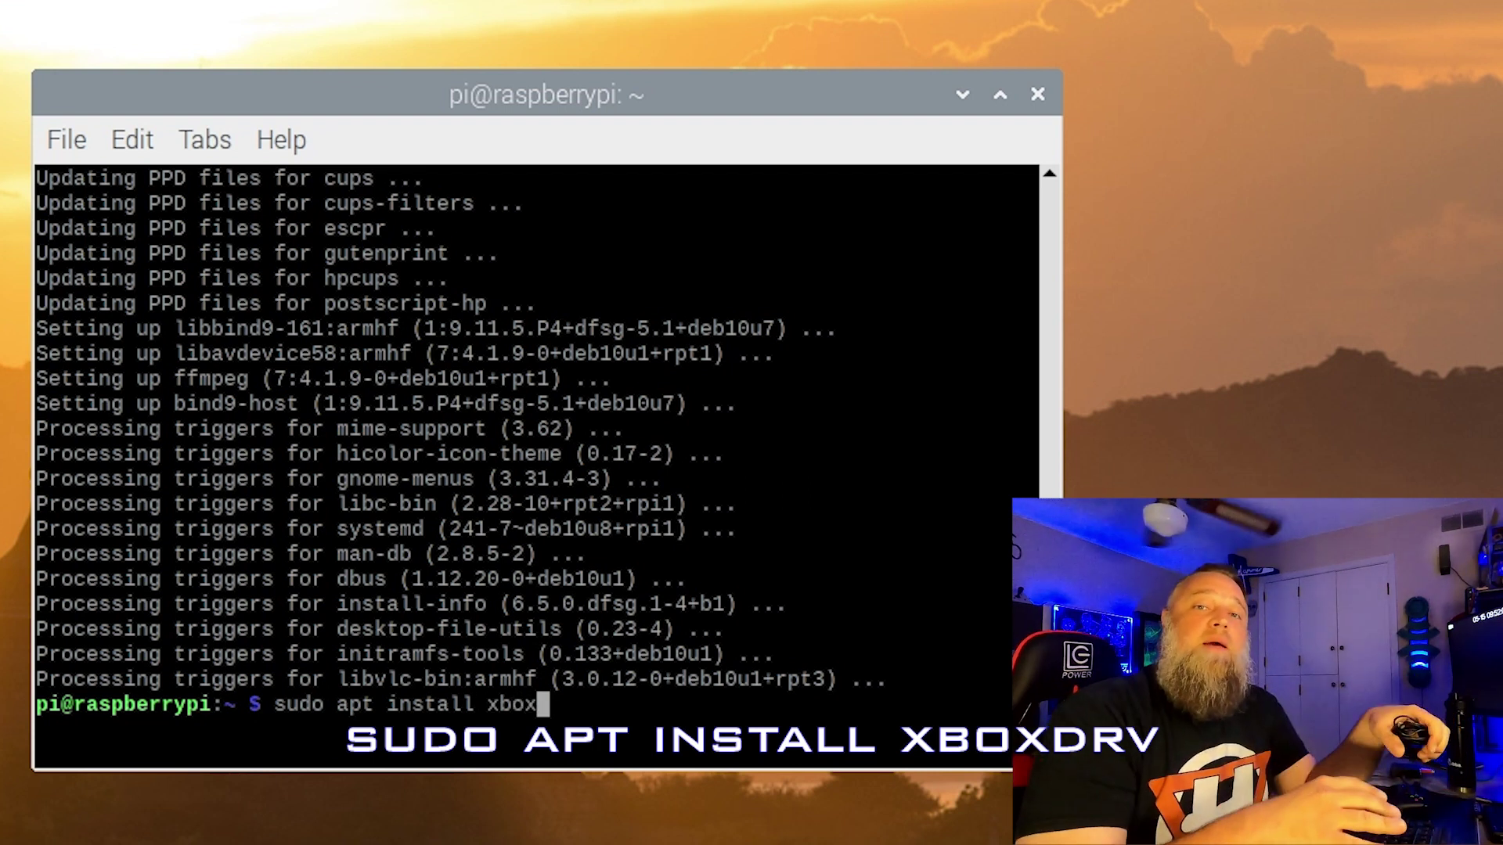
type("drt")
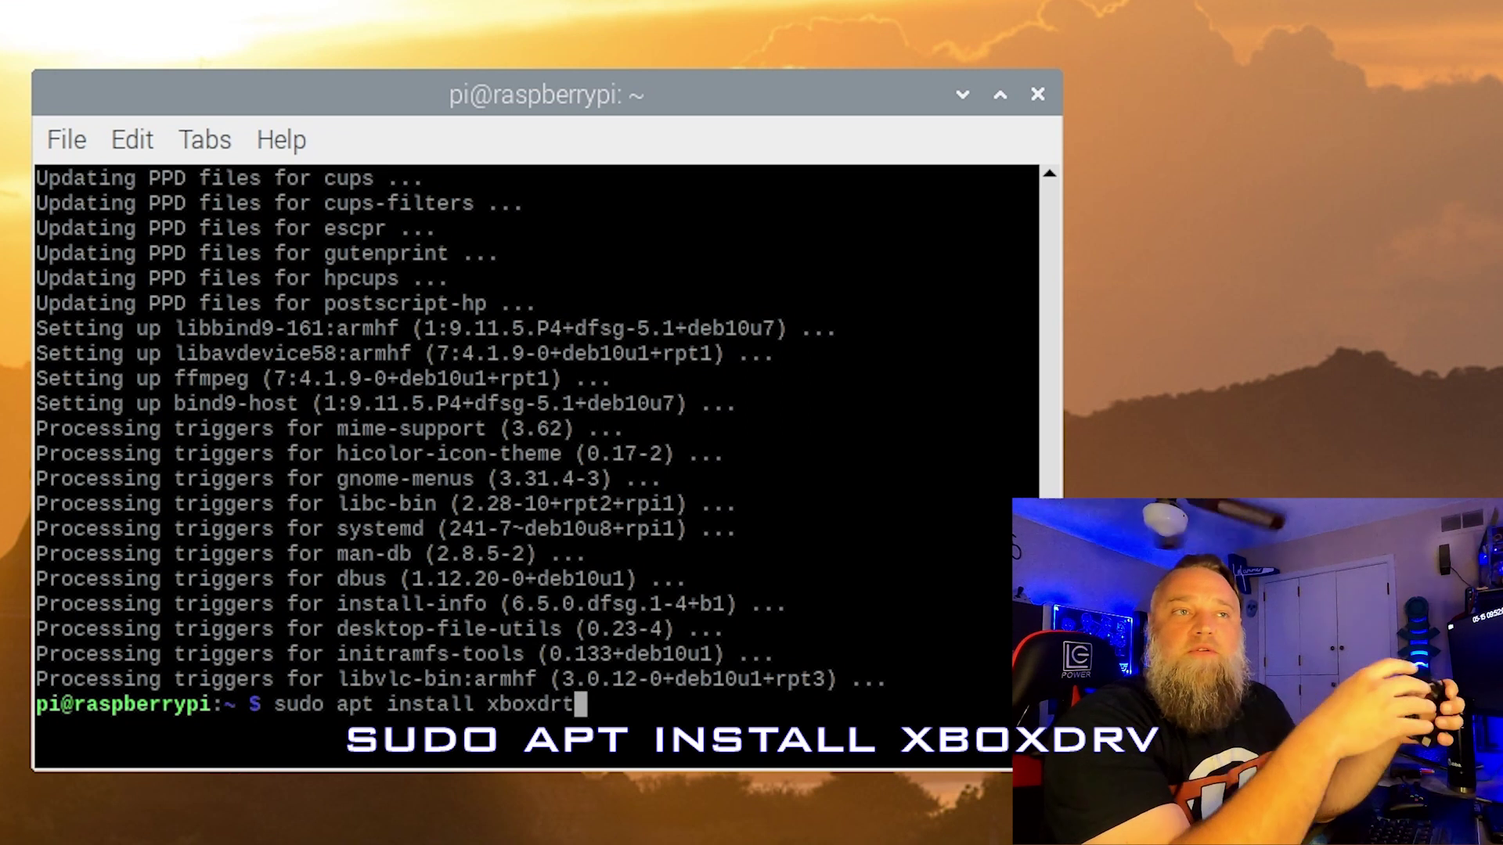
key("BackSpace")
type("v")
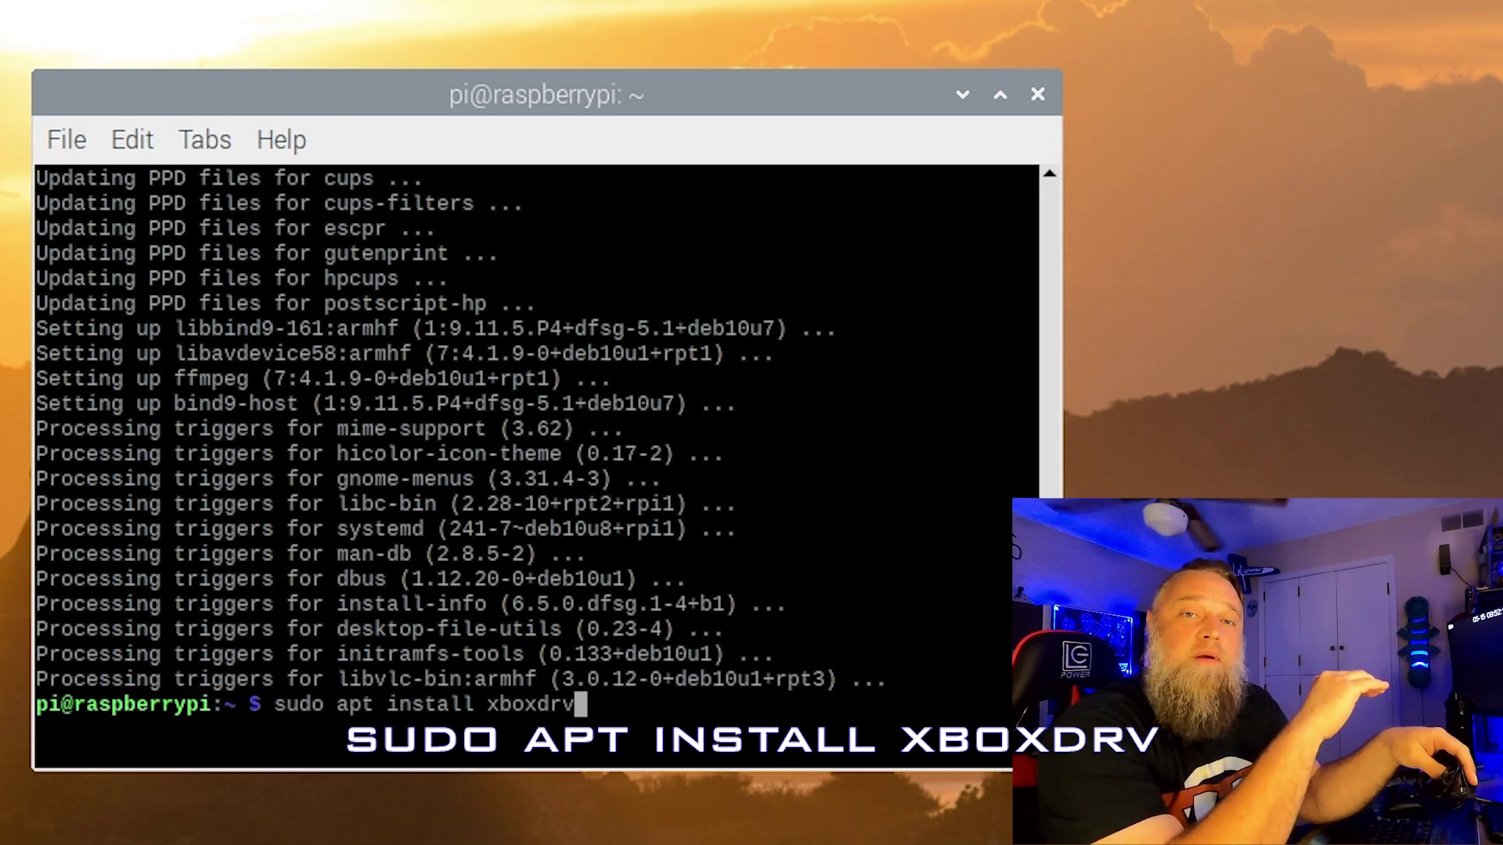
key("Return")
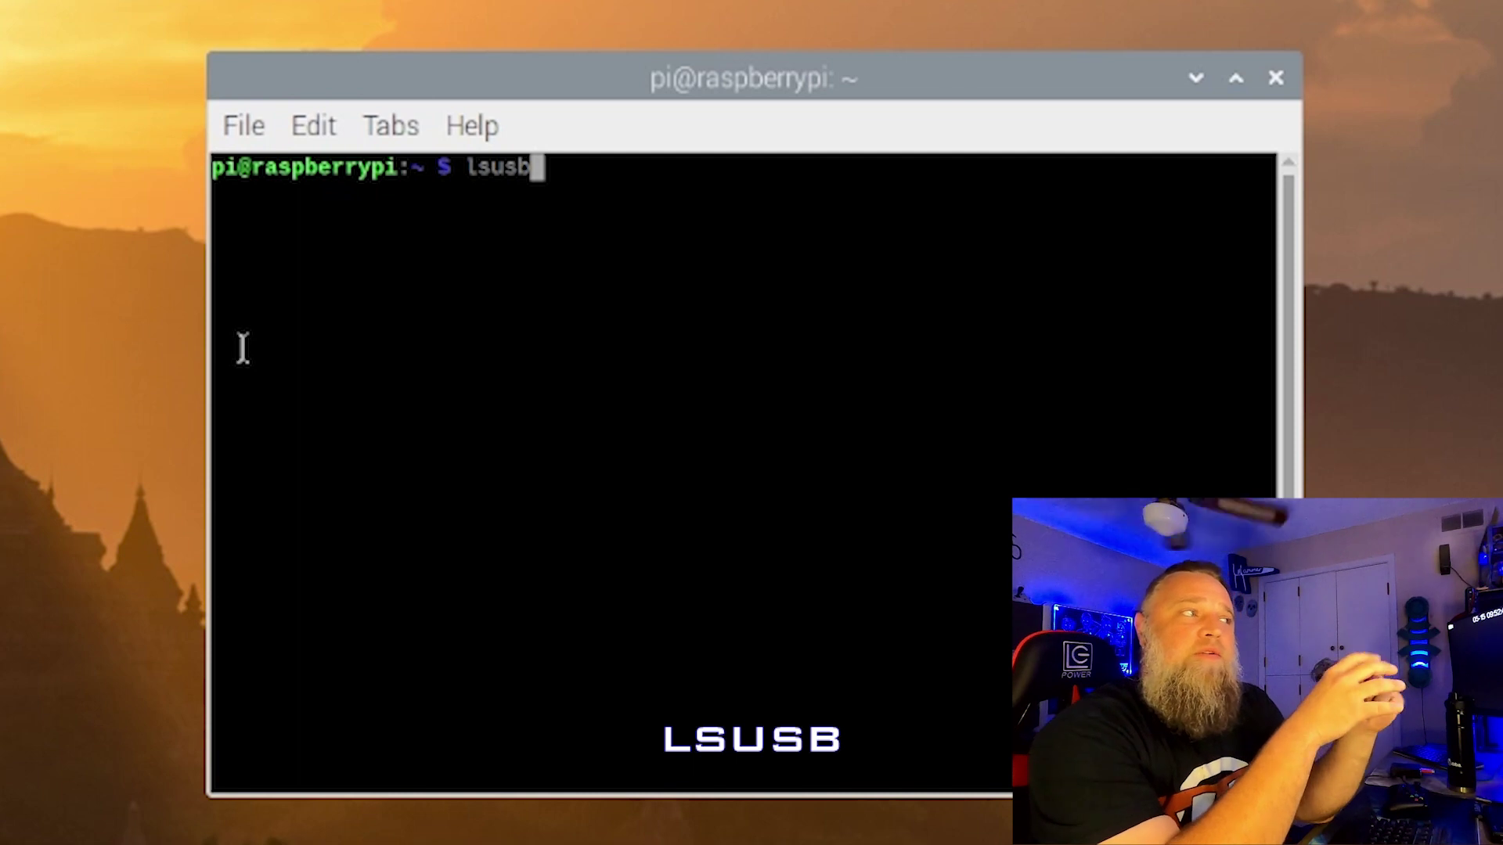
- Run lsusb, highlight the Microsoft Xbox One S Controller line, then type sudo apt-get install qjoypad
key("Return")
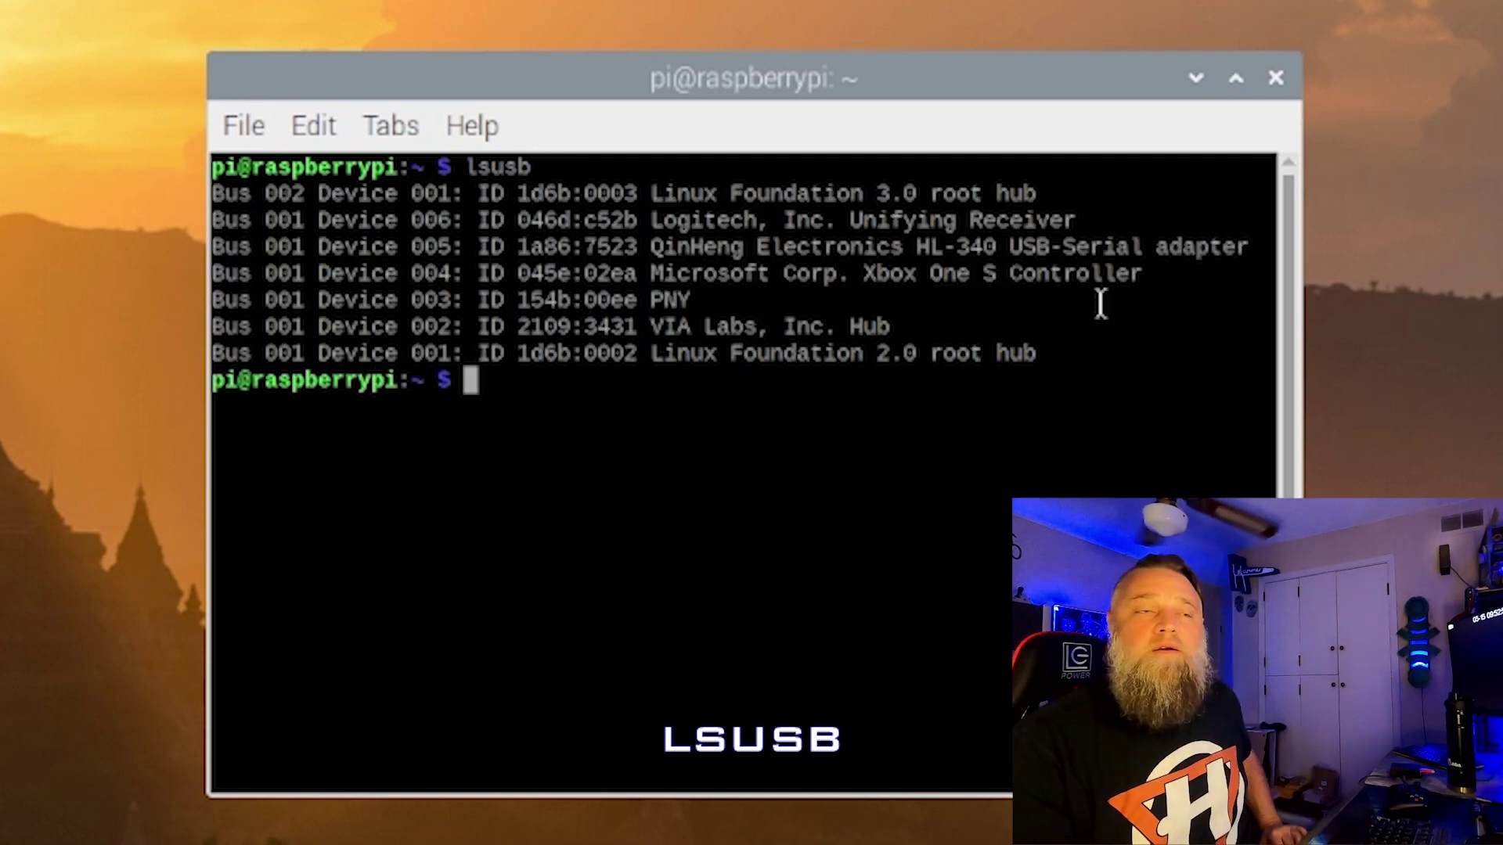
left_click_drag(1151, 279, 217, 275)
left_click(517, 389)
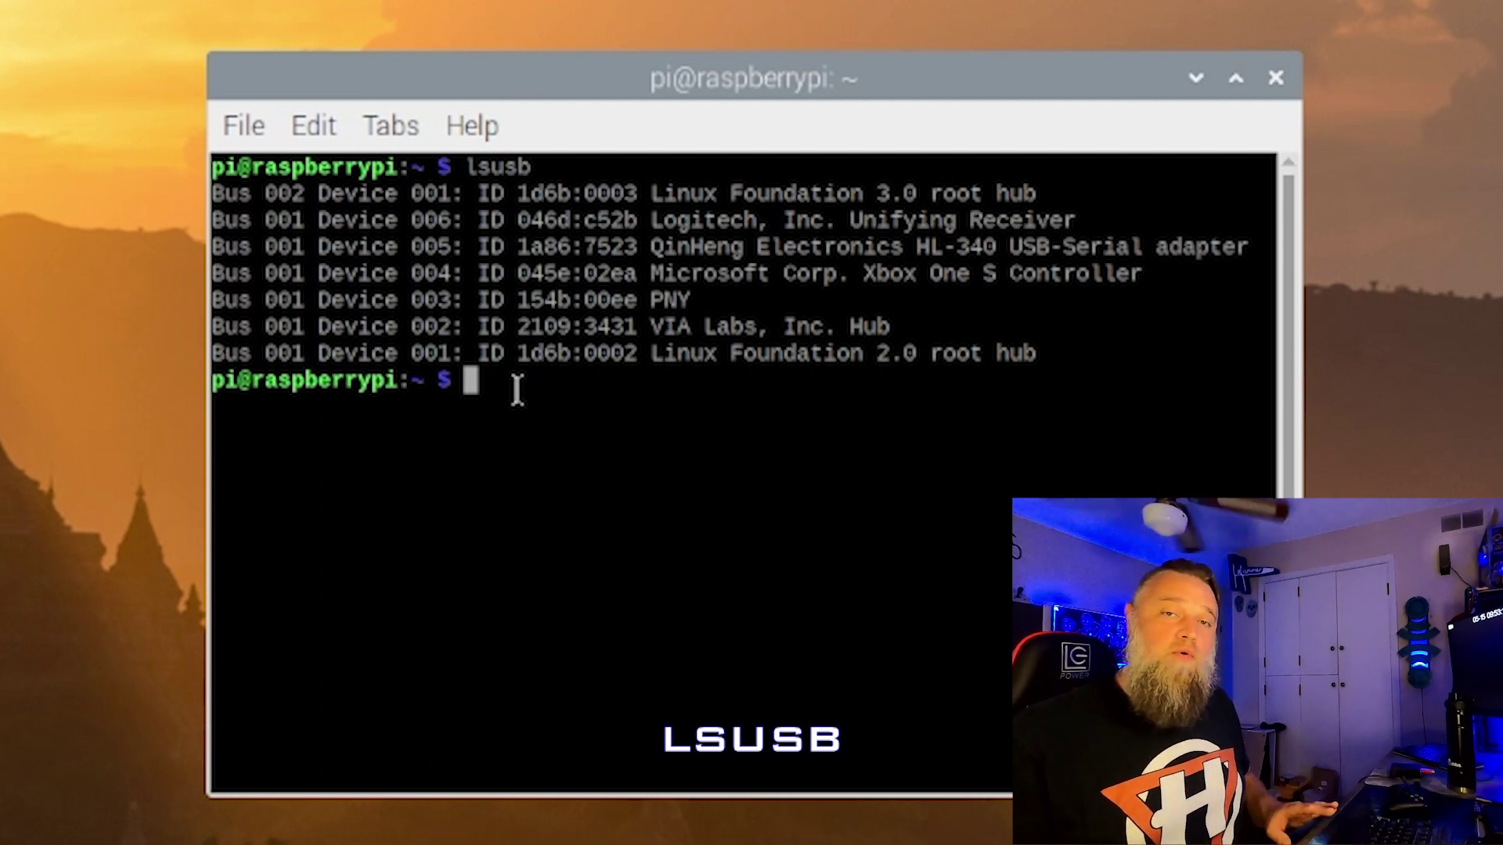
type("sudo ap")
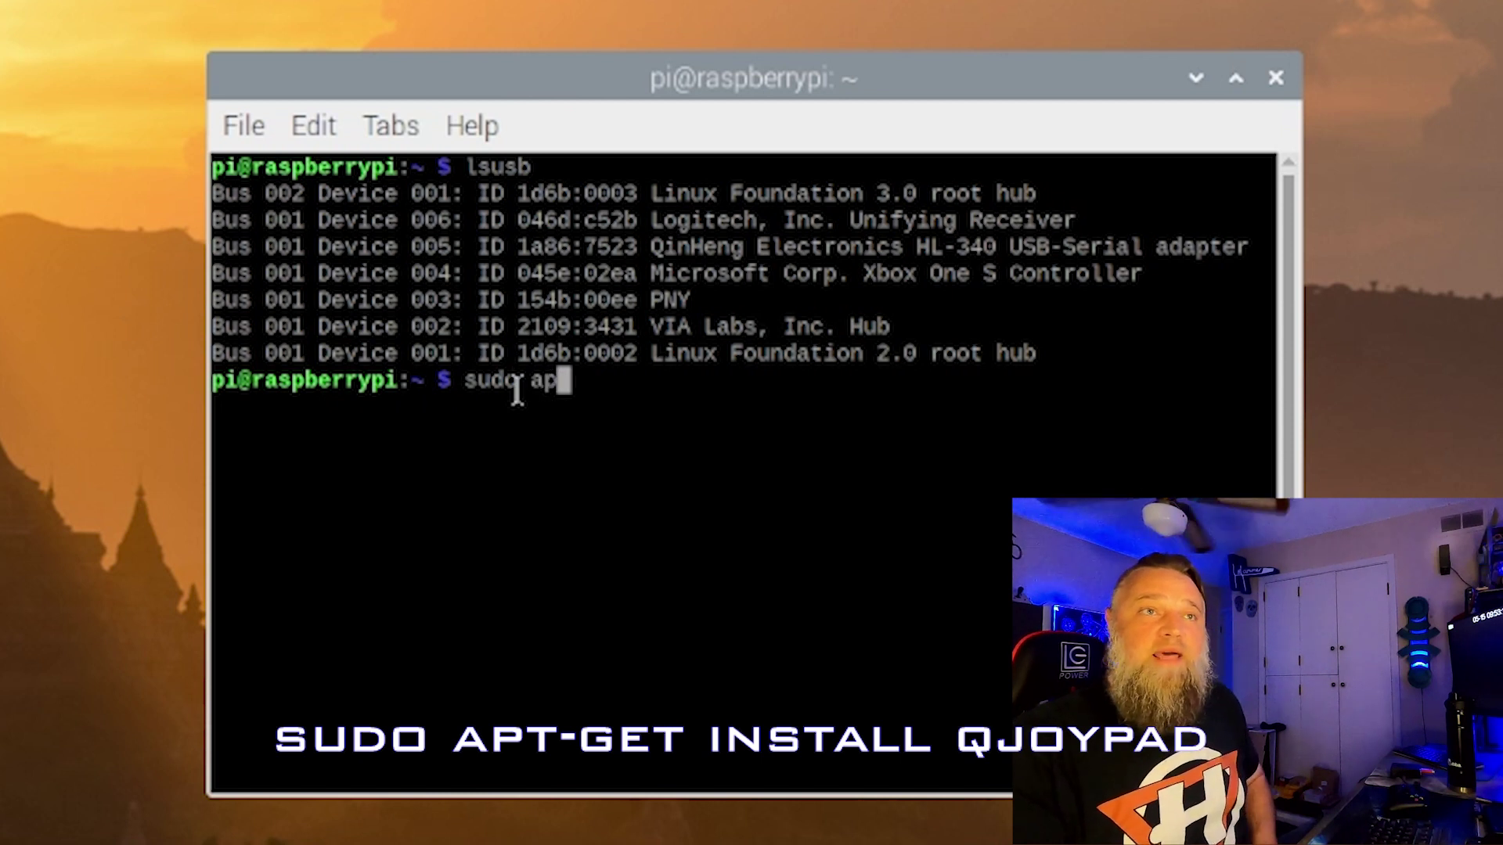
type("t-get ")
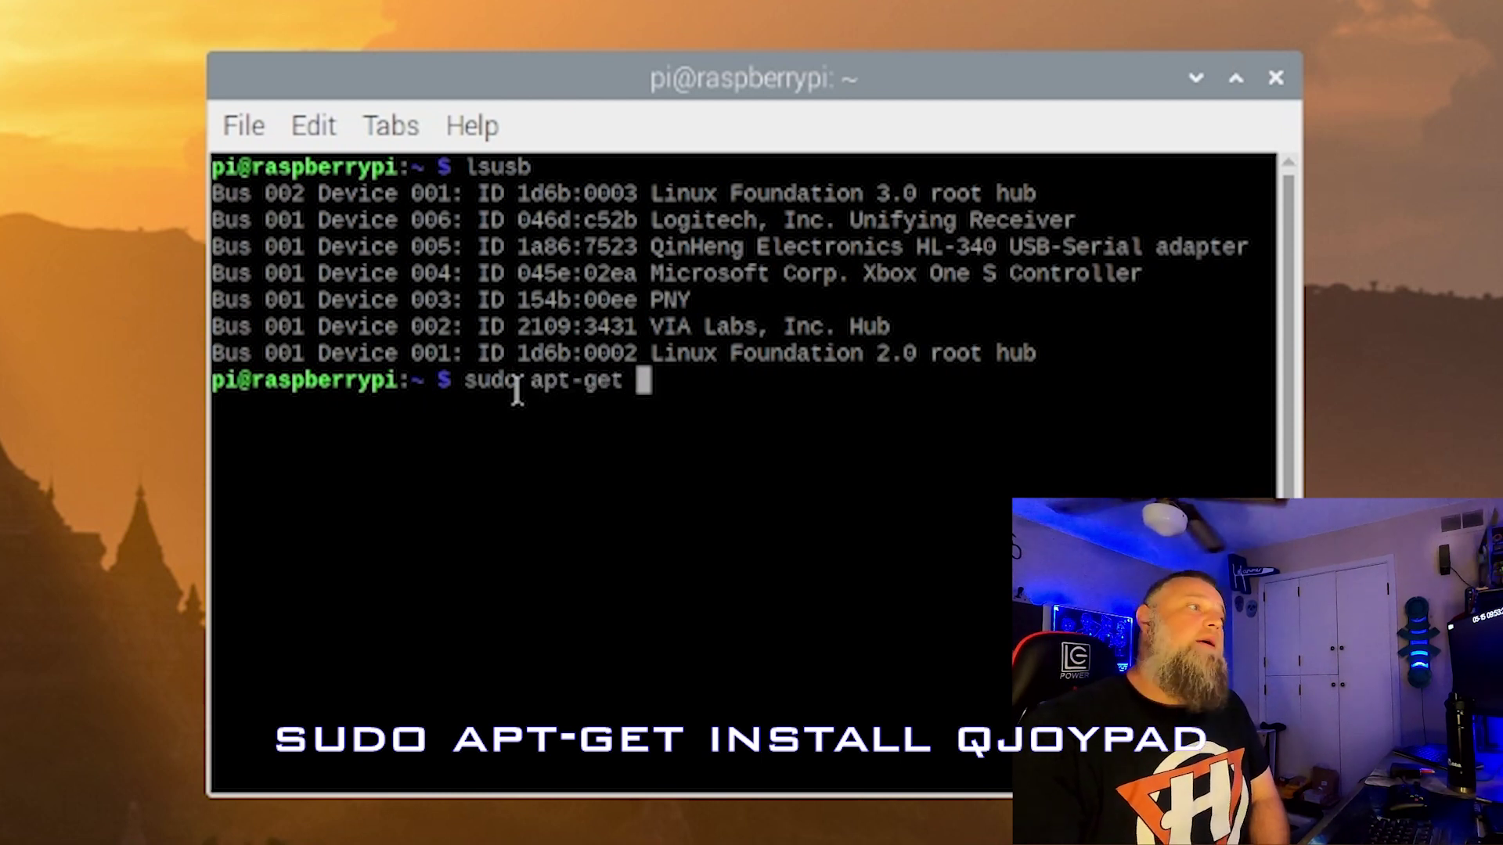
type("install ")
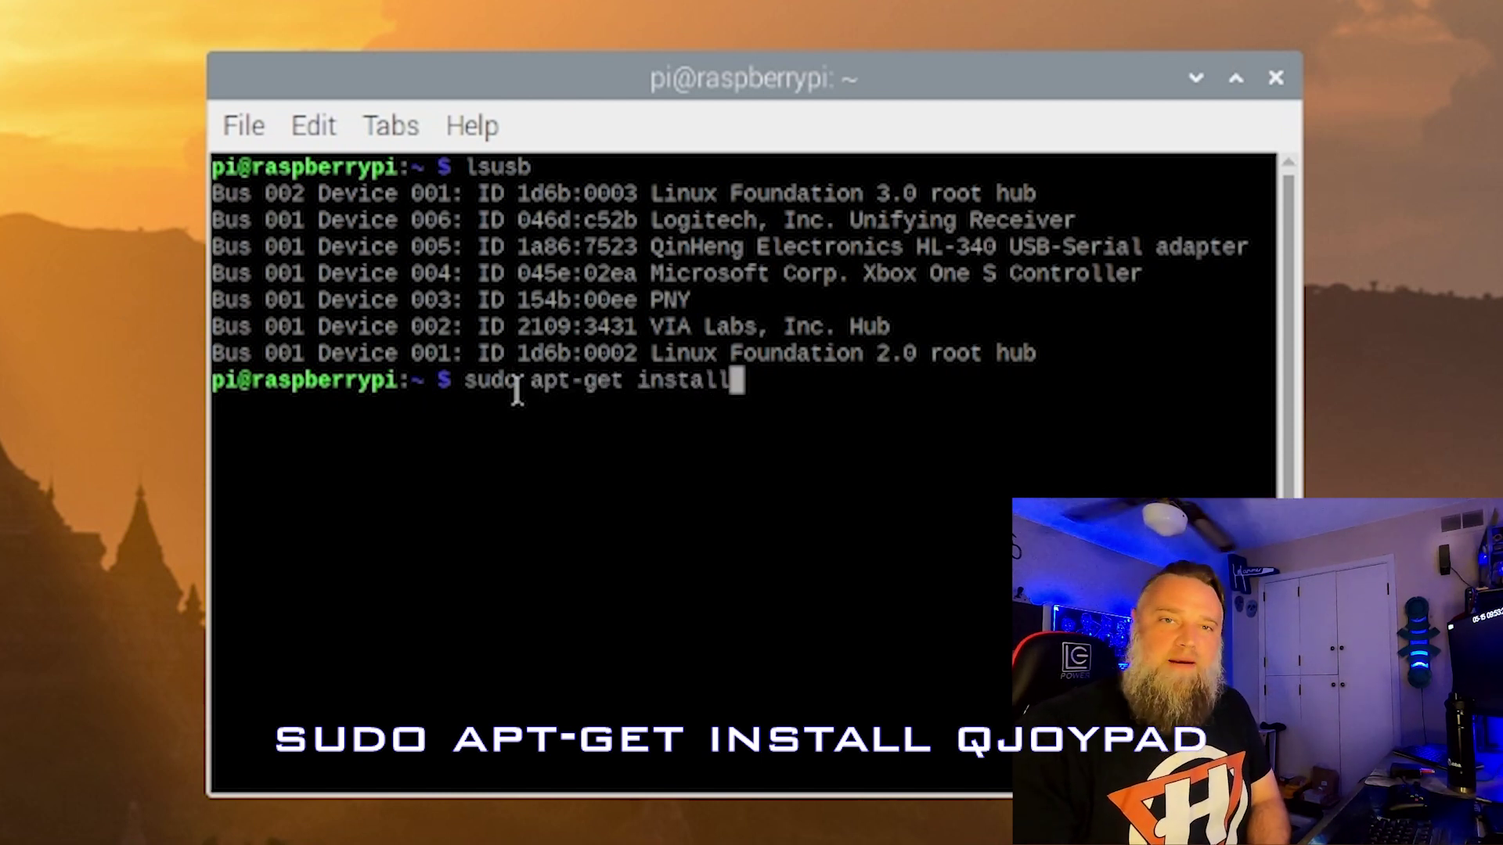
type("qjoypad")
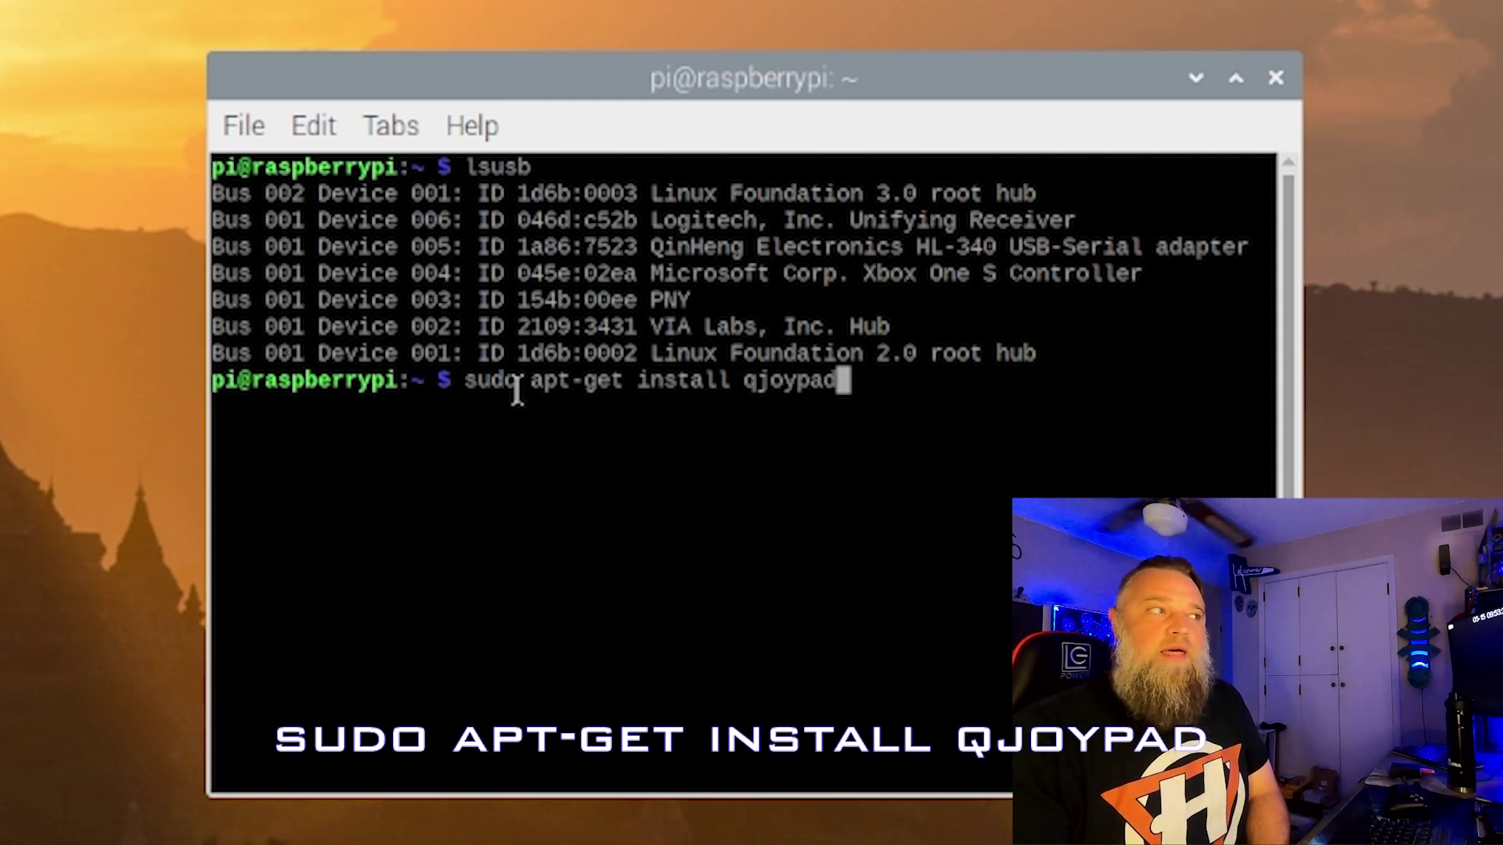
- Run the qjoypad install, which reports version 4.1.0-2.1 is already the newest
key("Return")
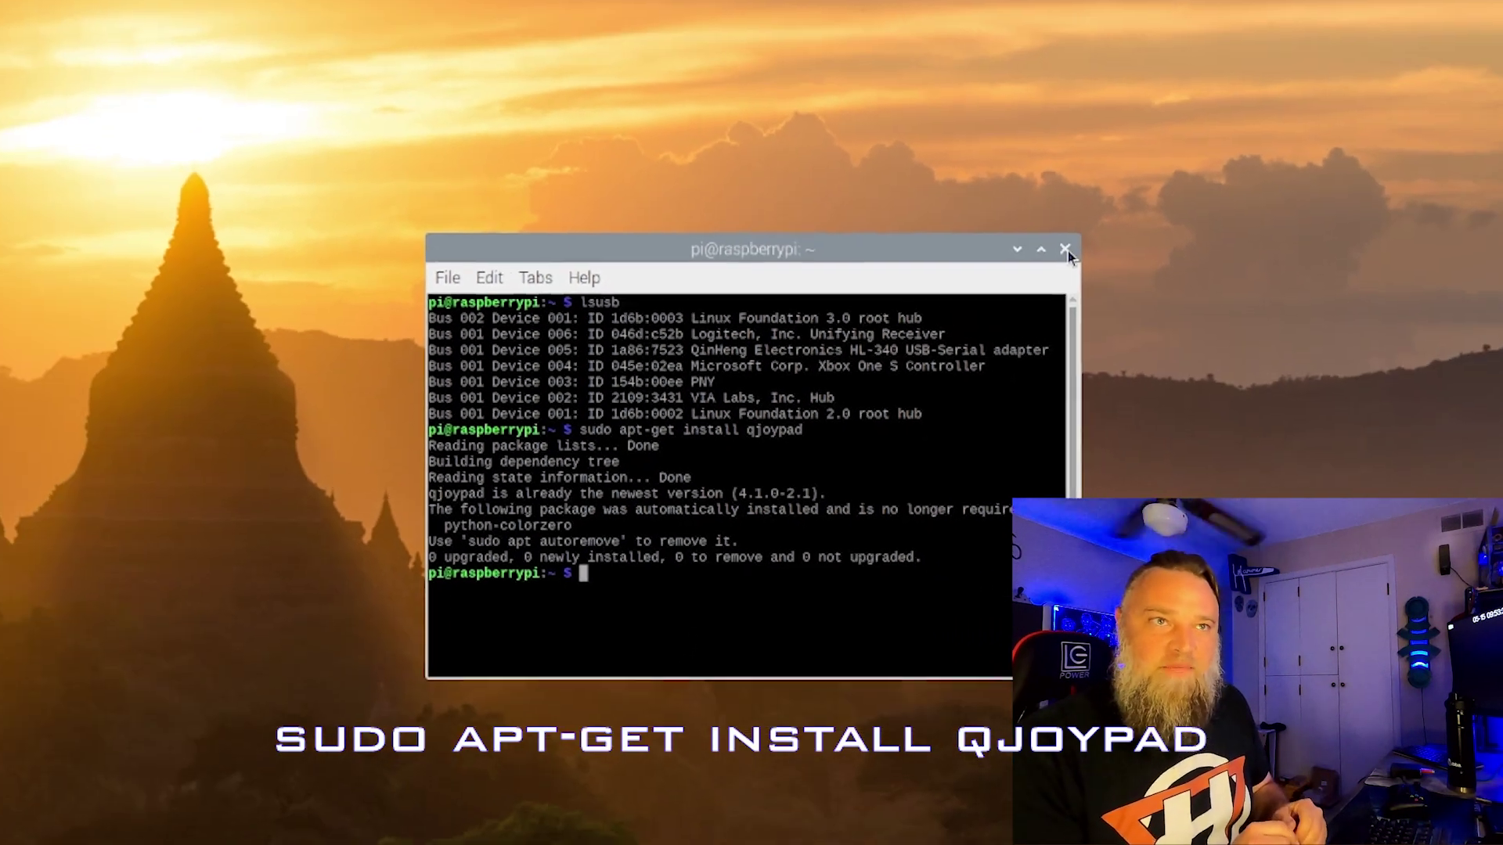
- Close the terminal, launch QJoyPad from Games, and move its Joystick 1 window upper left
left_click(1118, 210)
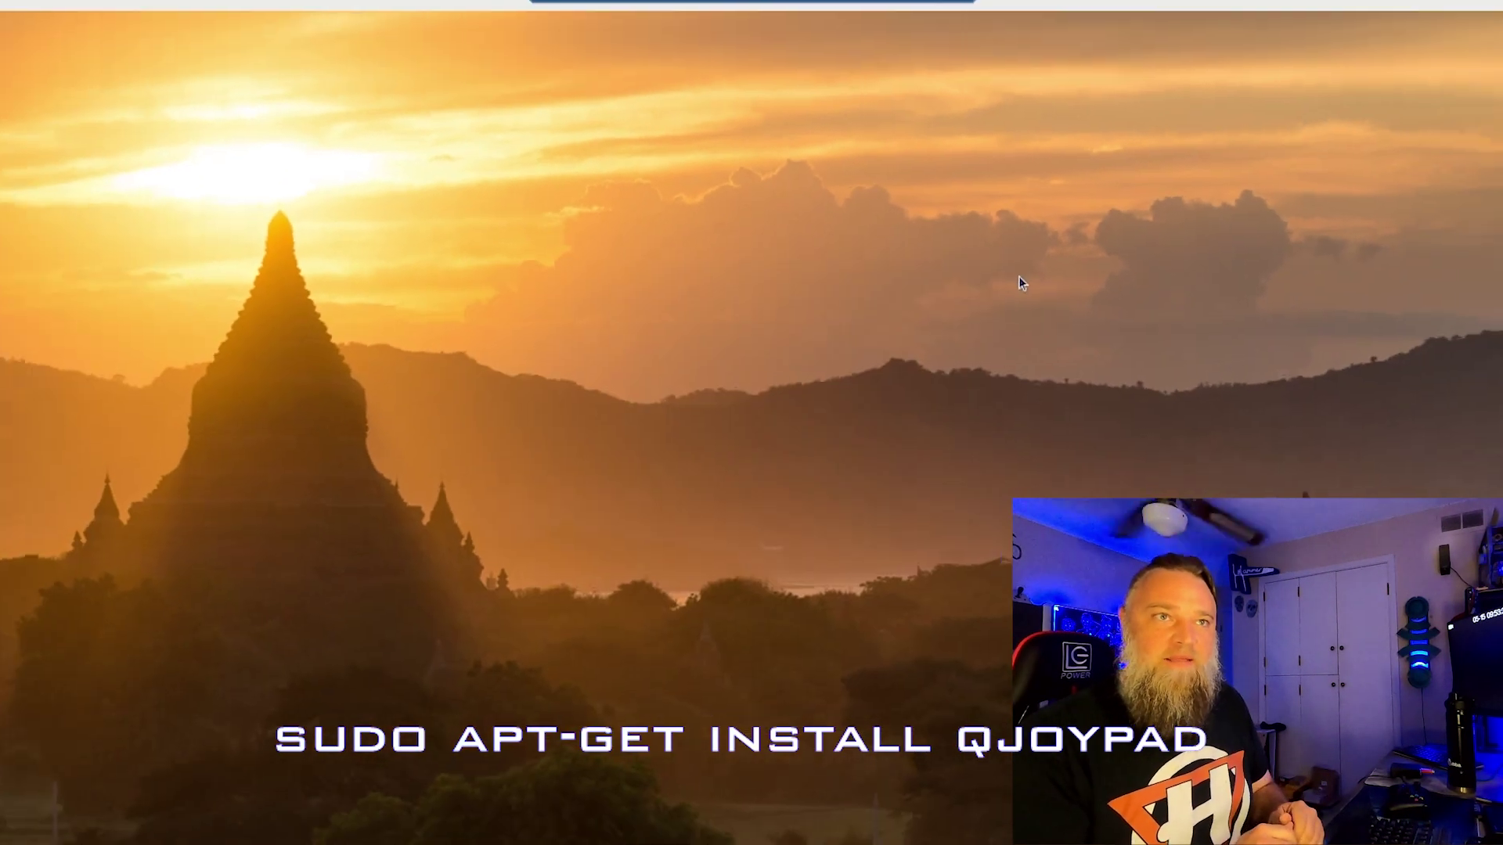
left_click(14, 126)
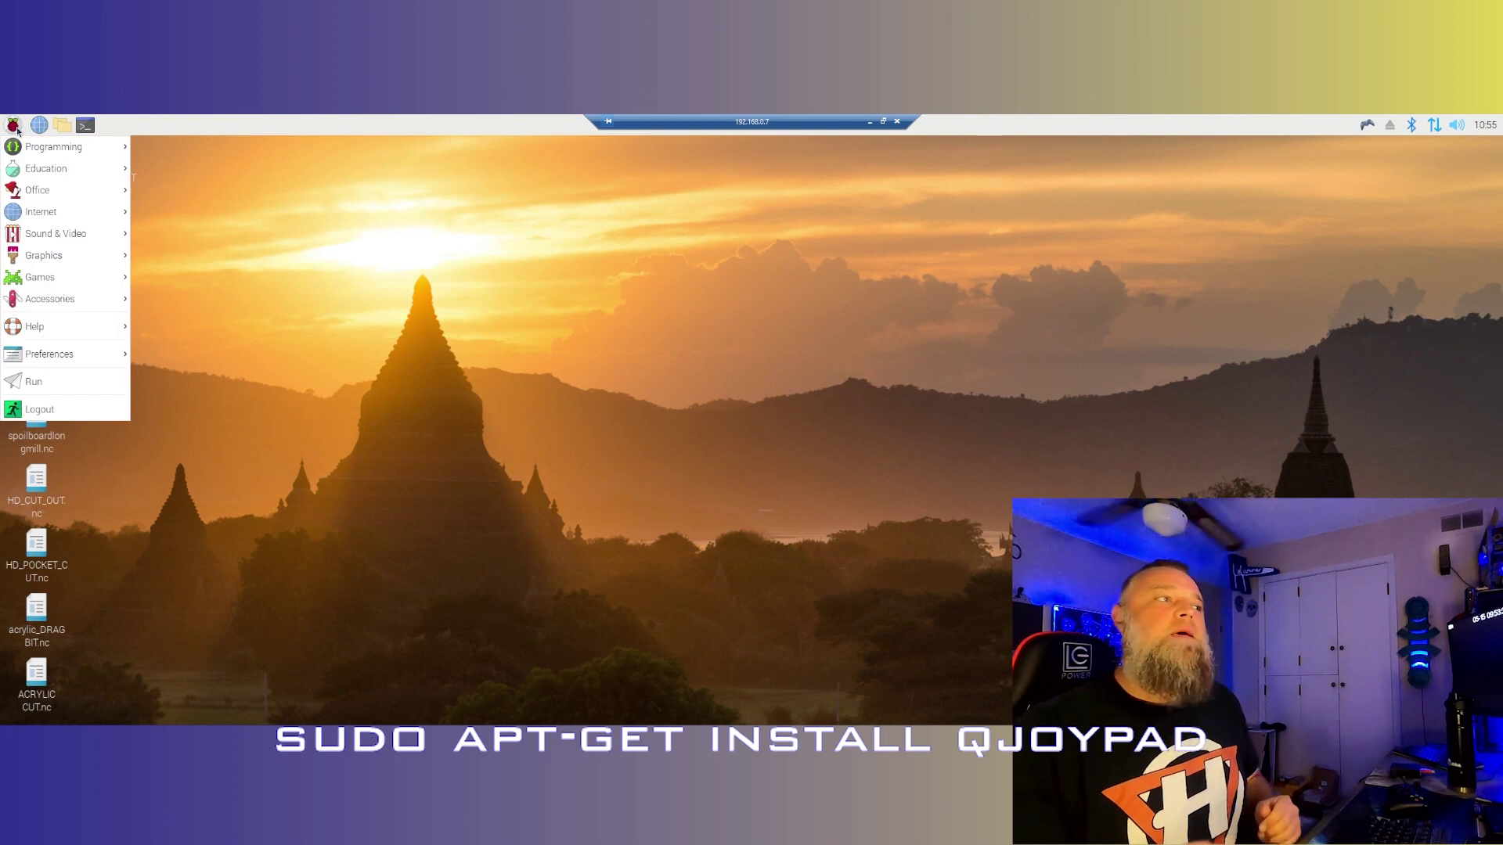
mouse_move(88, 282)
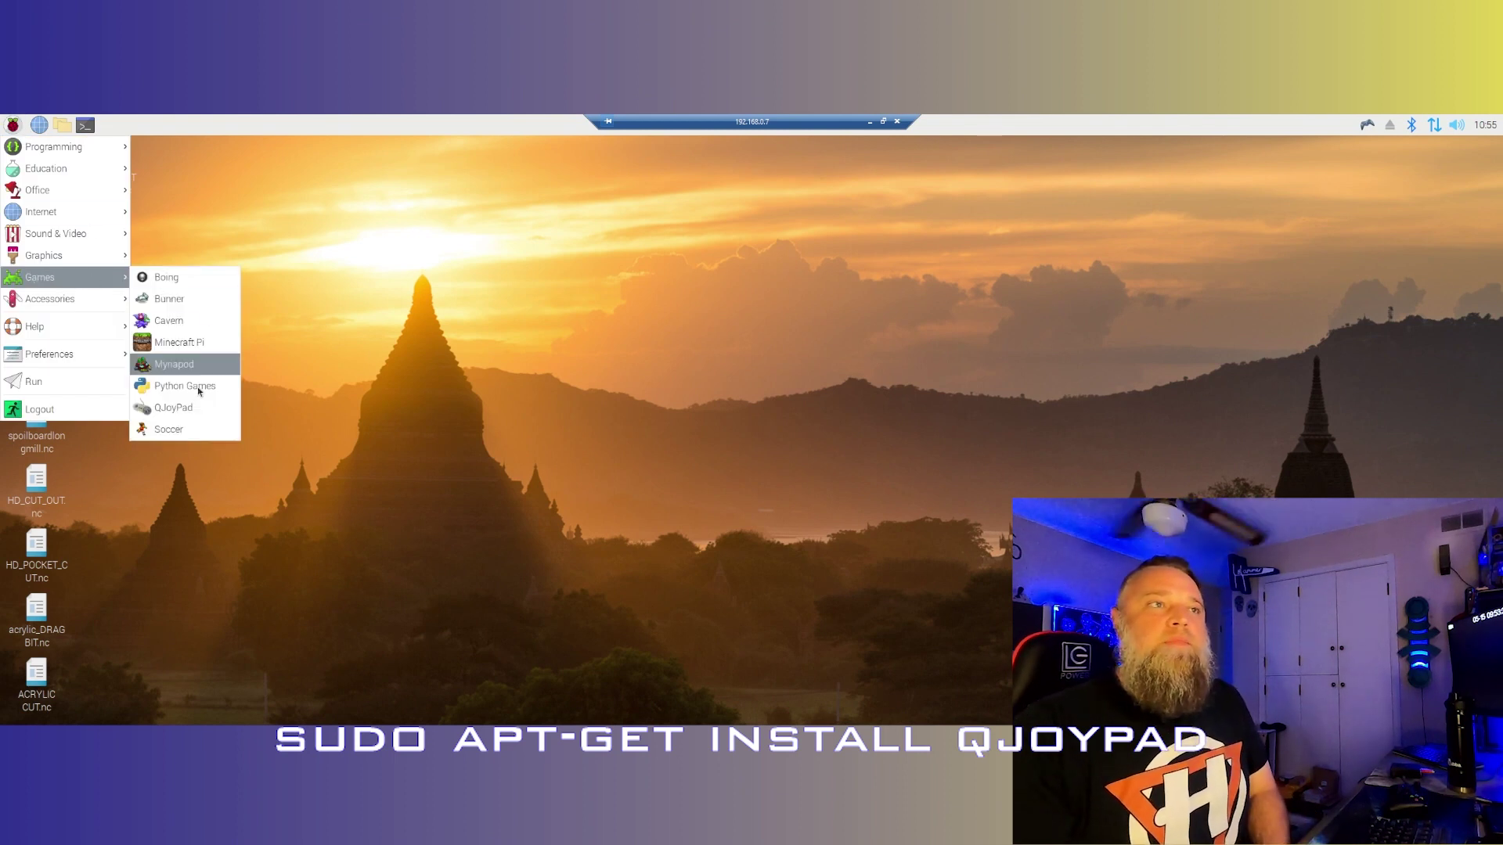
left_click(188, 413)
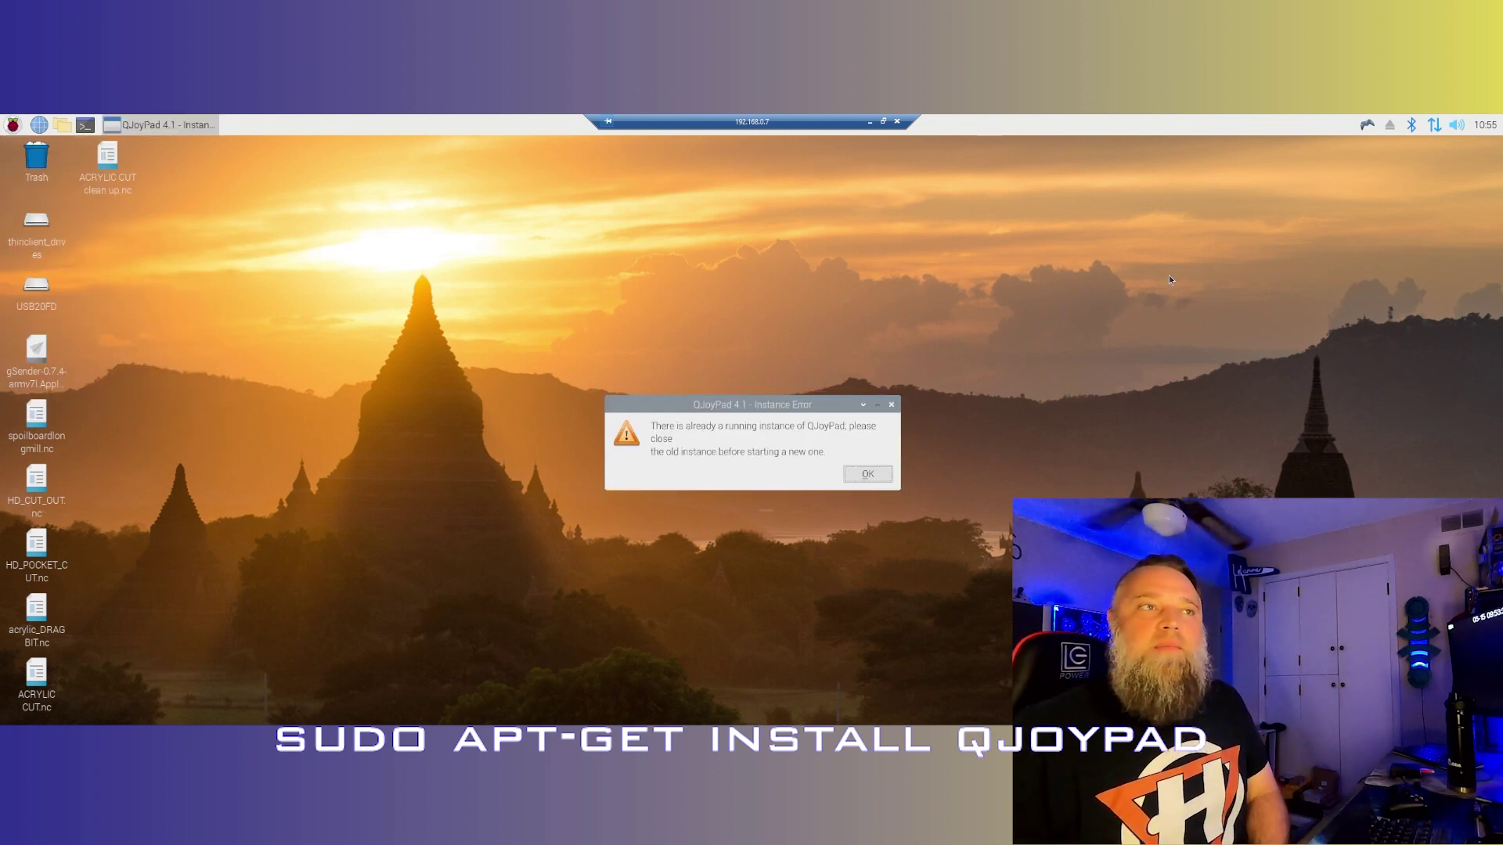
left_click(868, 475)
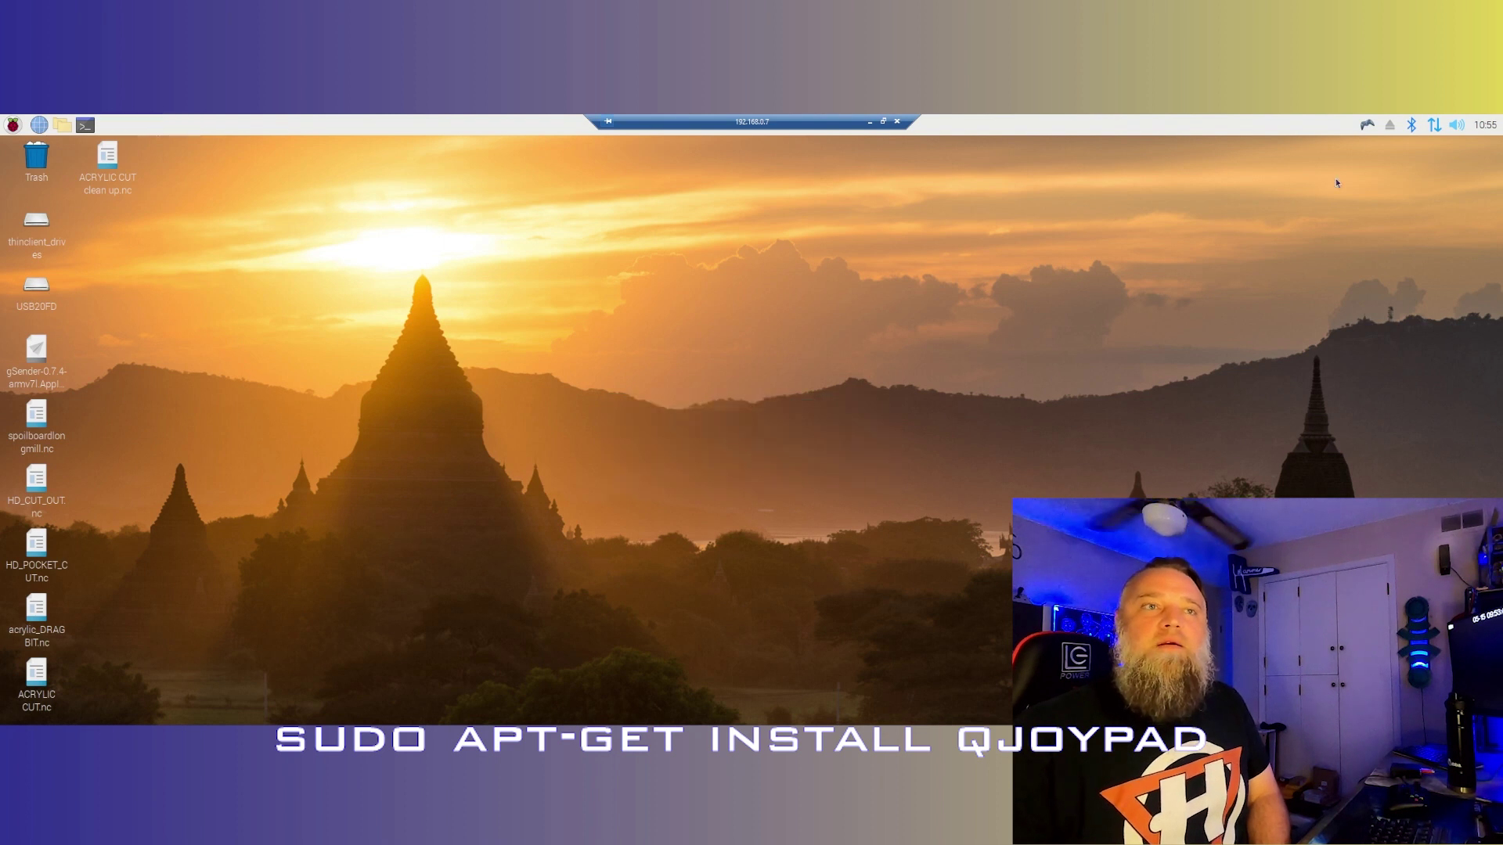
left_click(1366, 125)
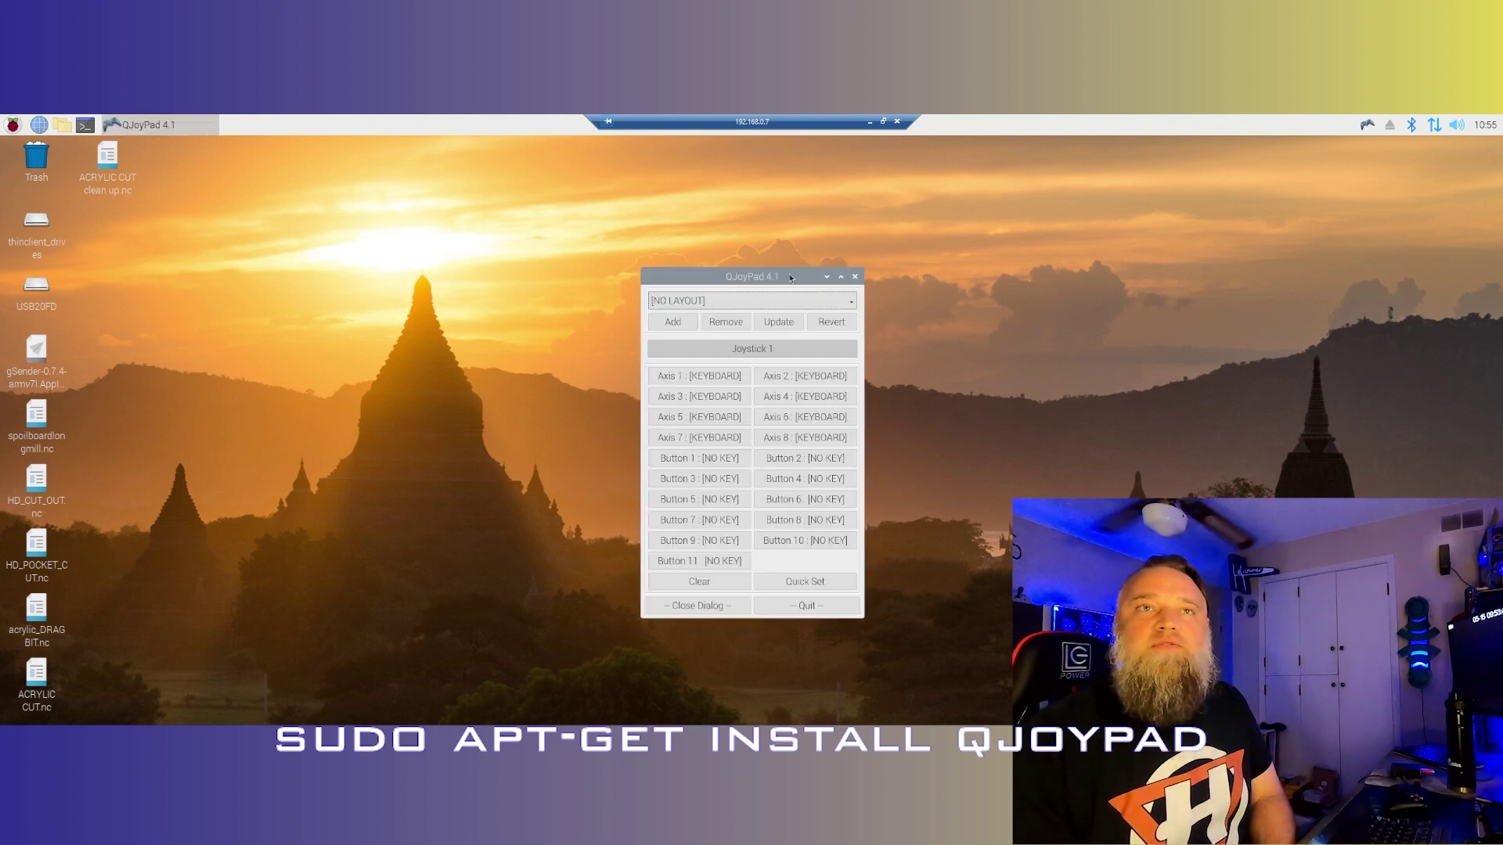
left_click_drag(791, 278, 399, 199)
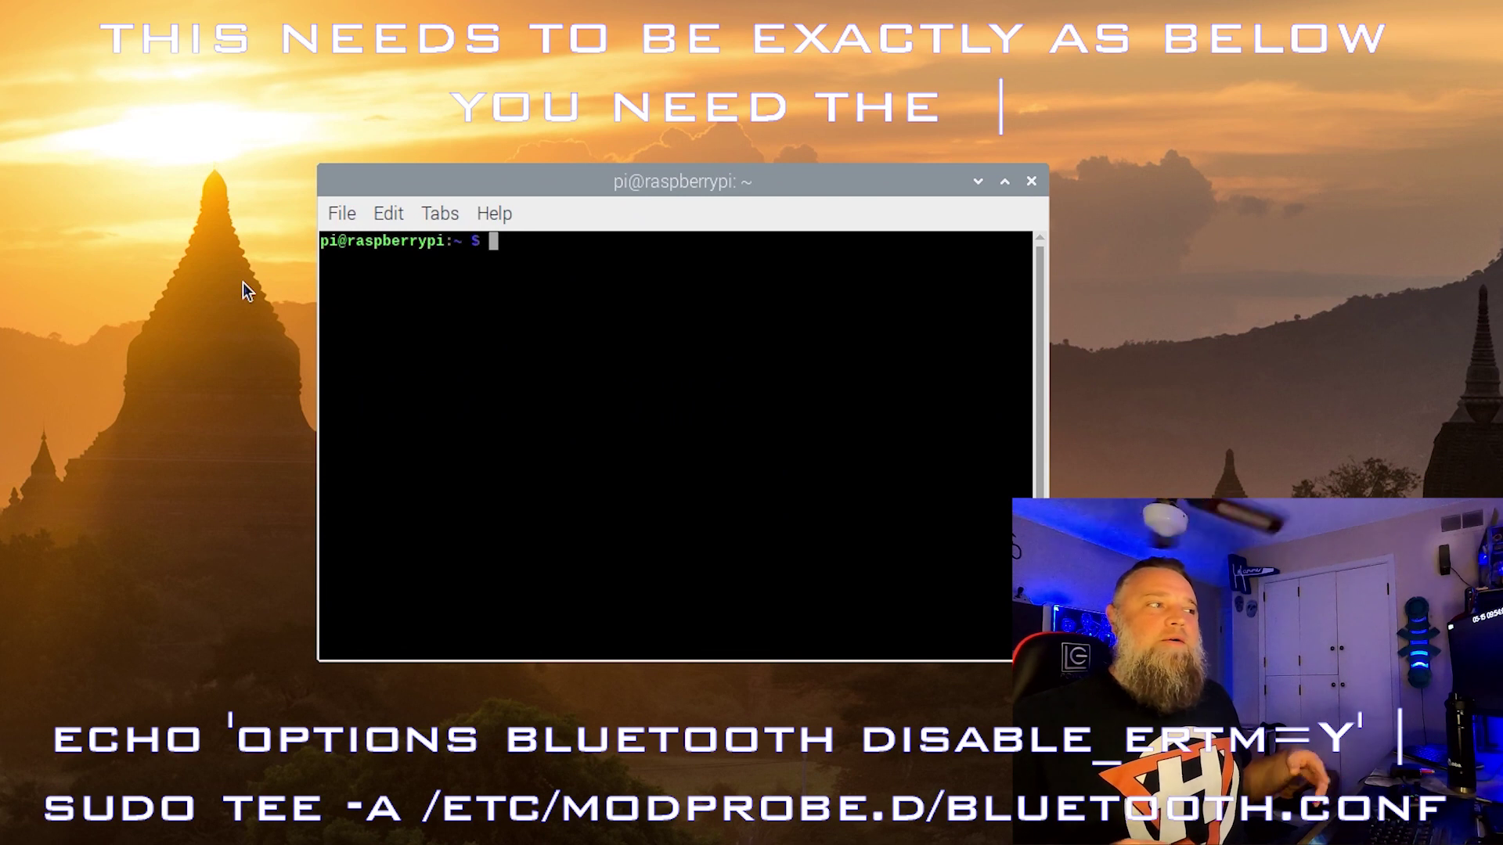
- Write 'options bluetooth disable_ertm=Y' into /etc/modprobe.d/bluetooth.conf via sudo tee -a
type("echo")
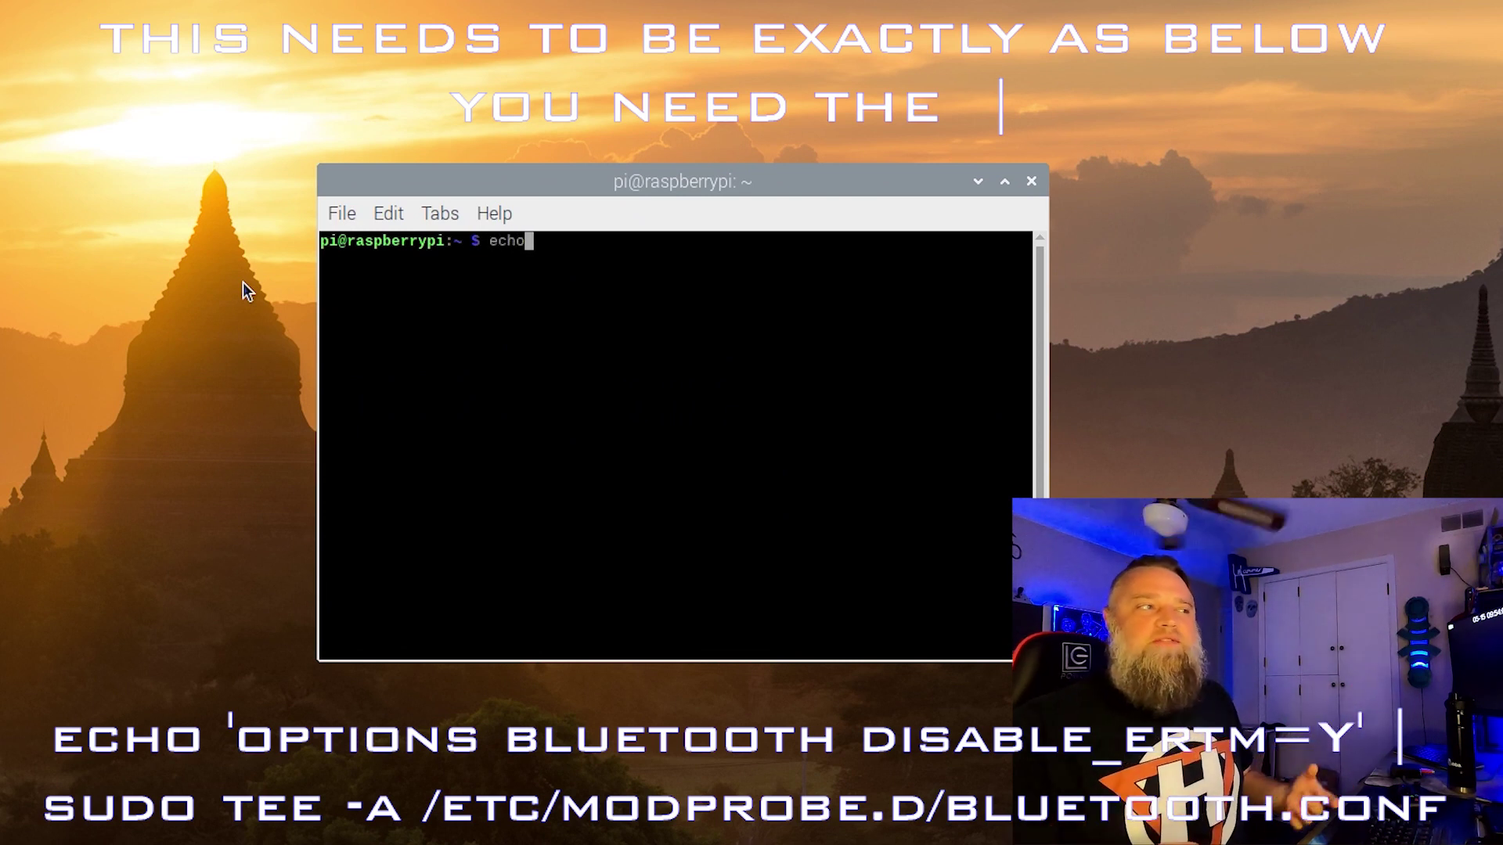
type(" 'optio")
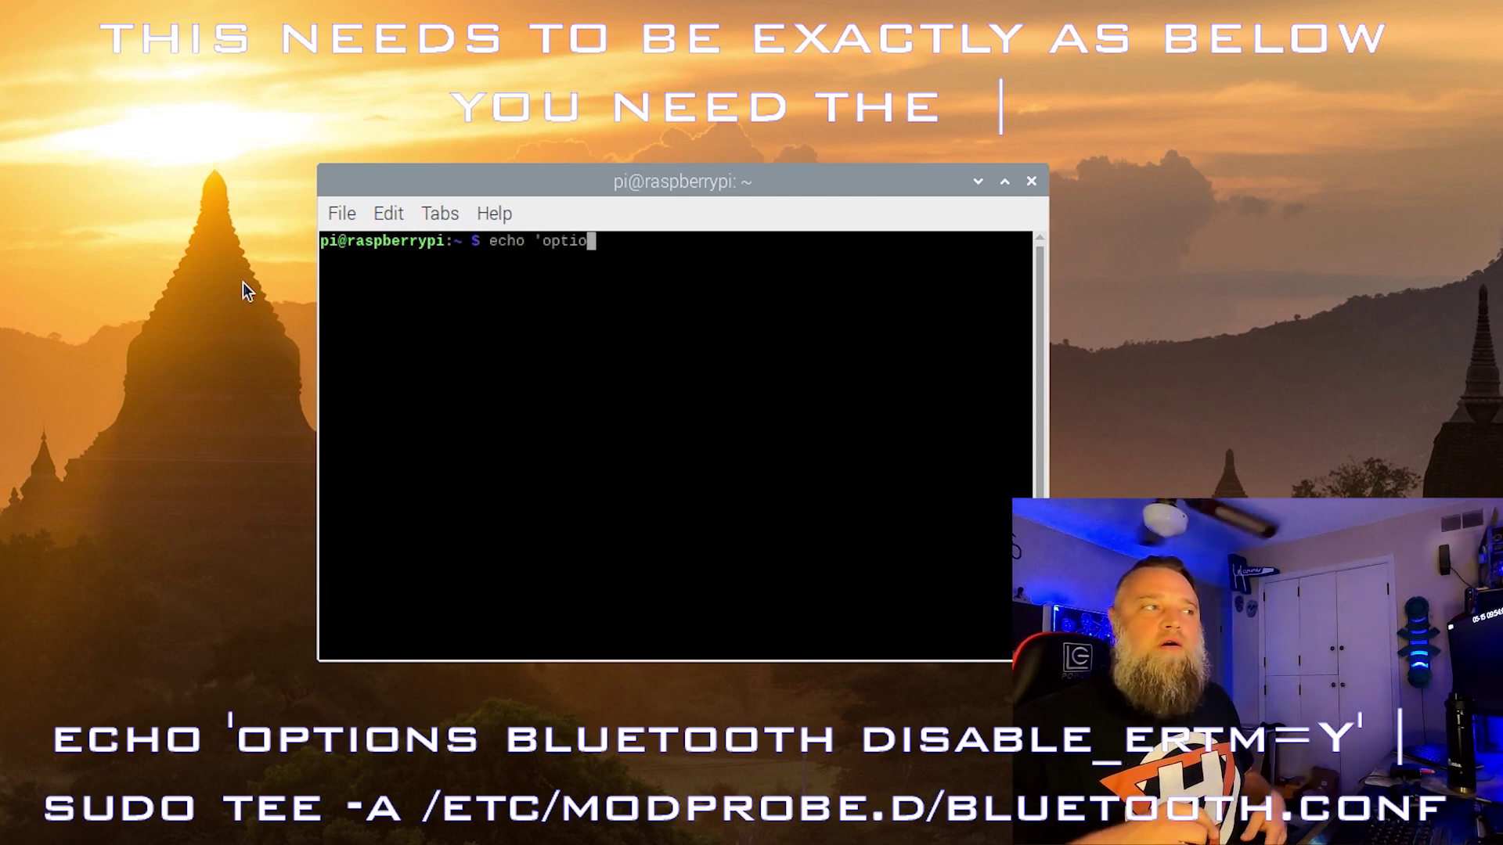
type("ns blu")
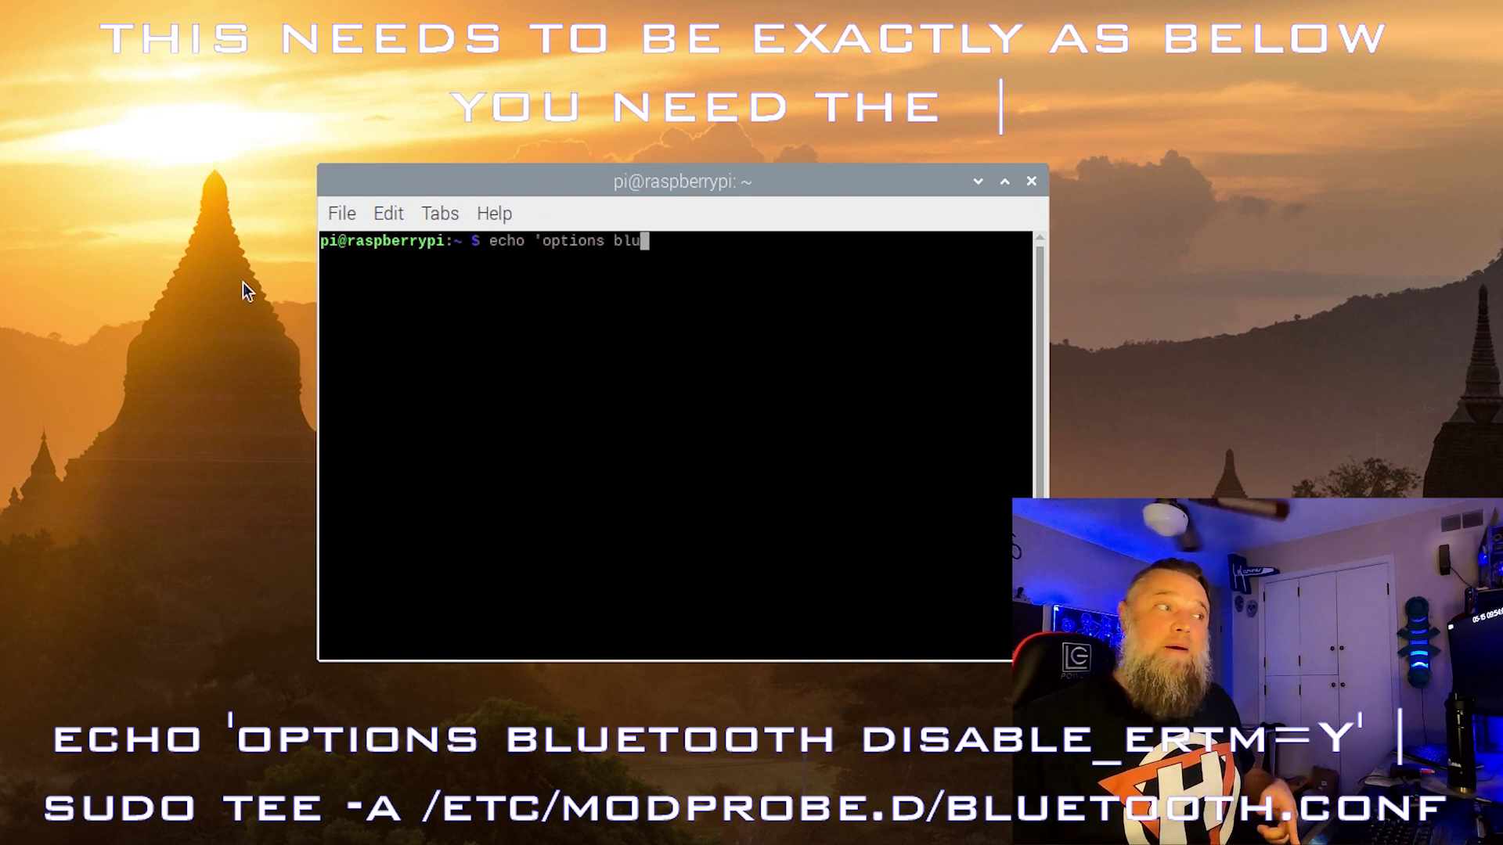
type("etooth ")
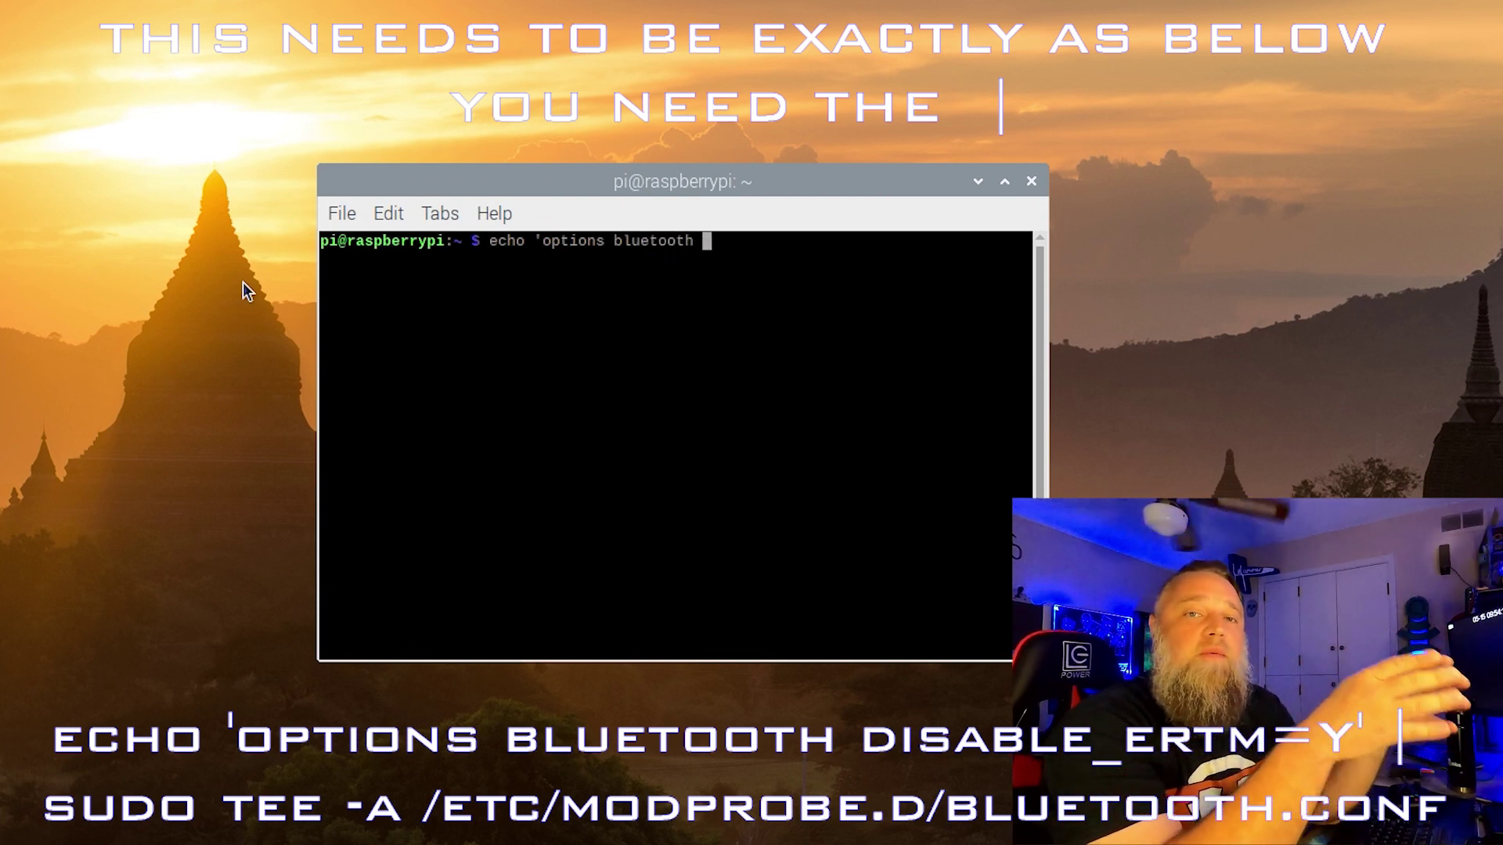
type("disable")
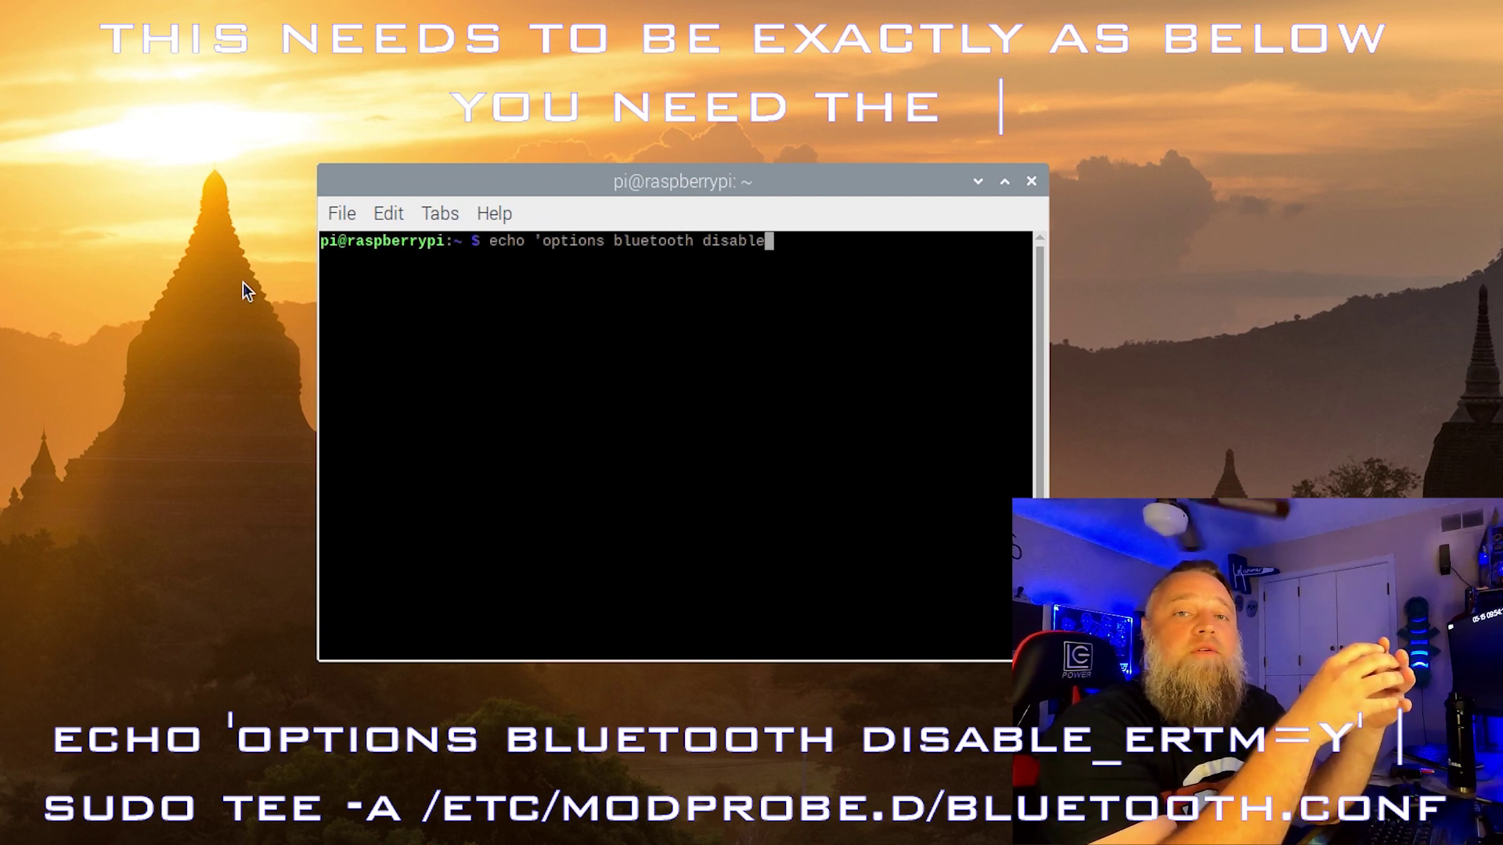
type("_er")
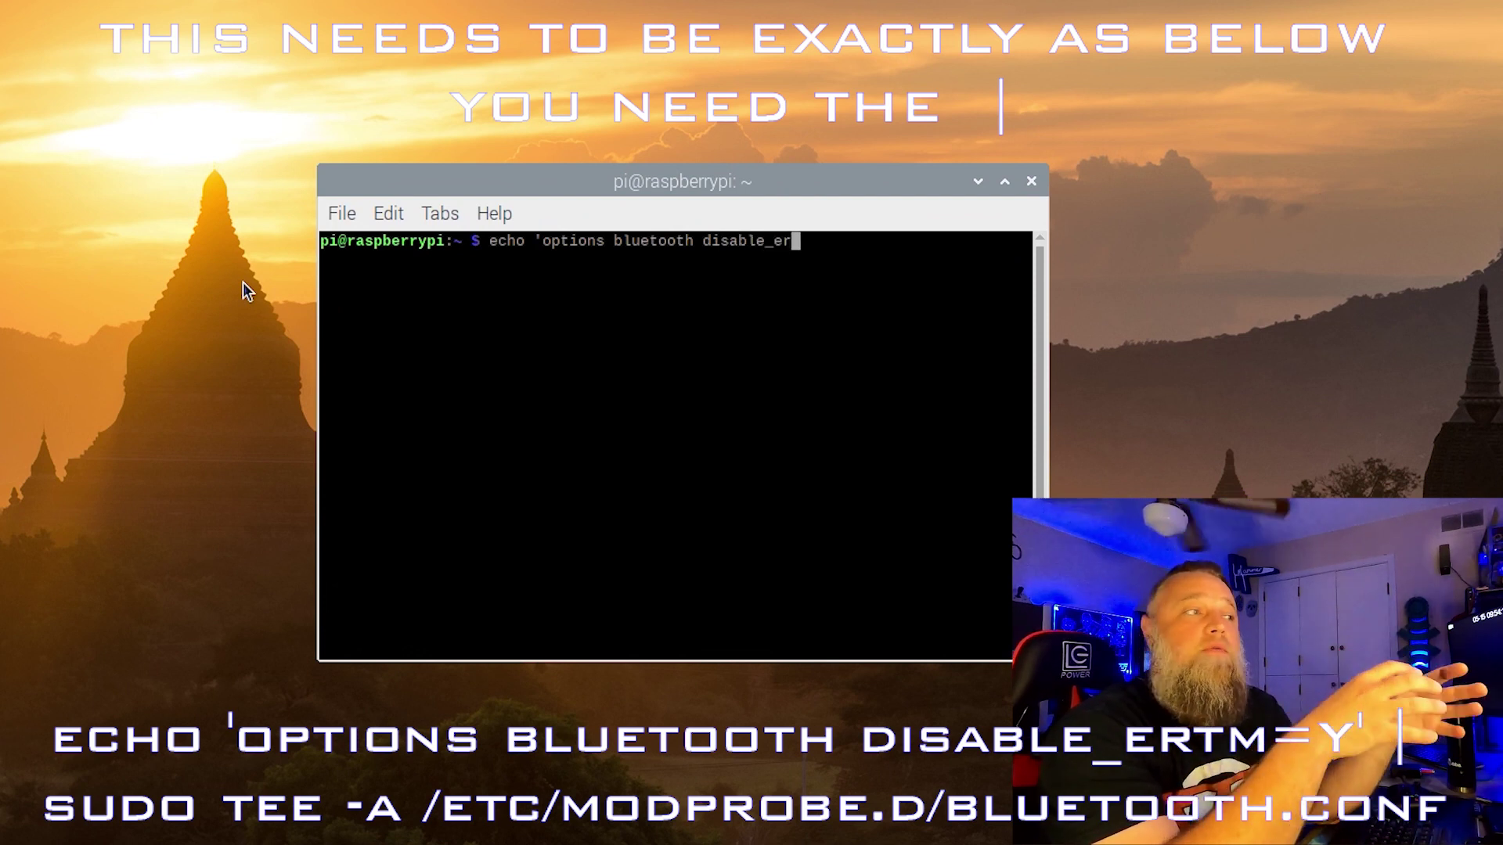
type("tm=Y")
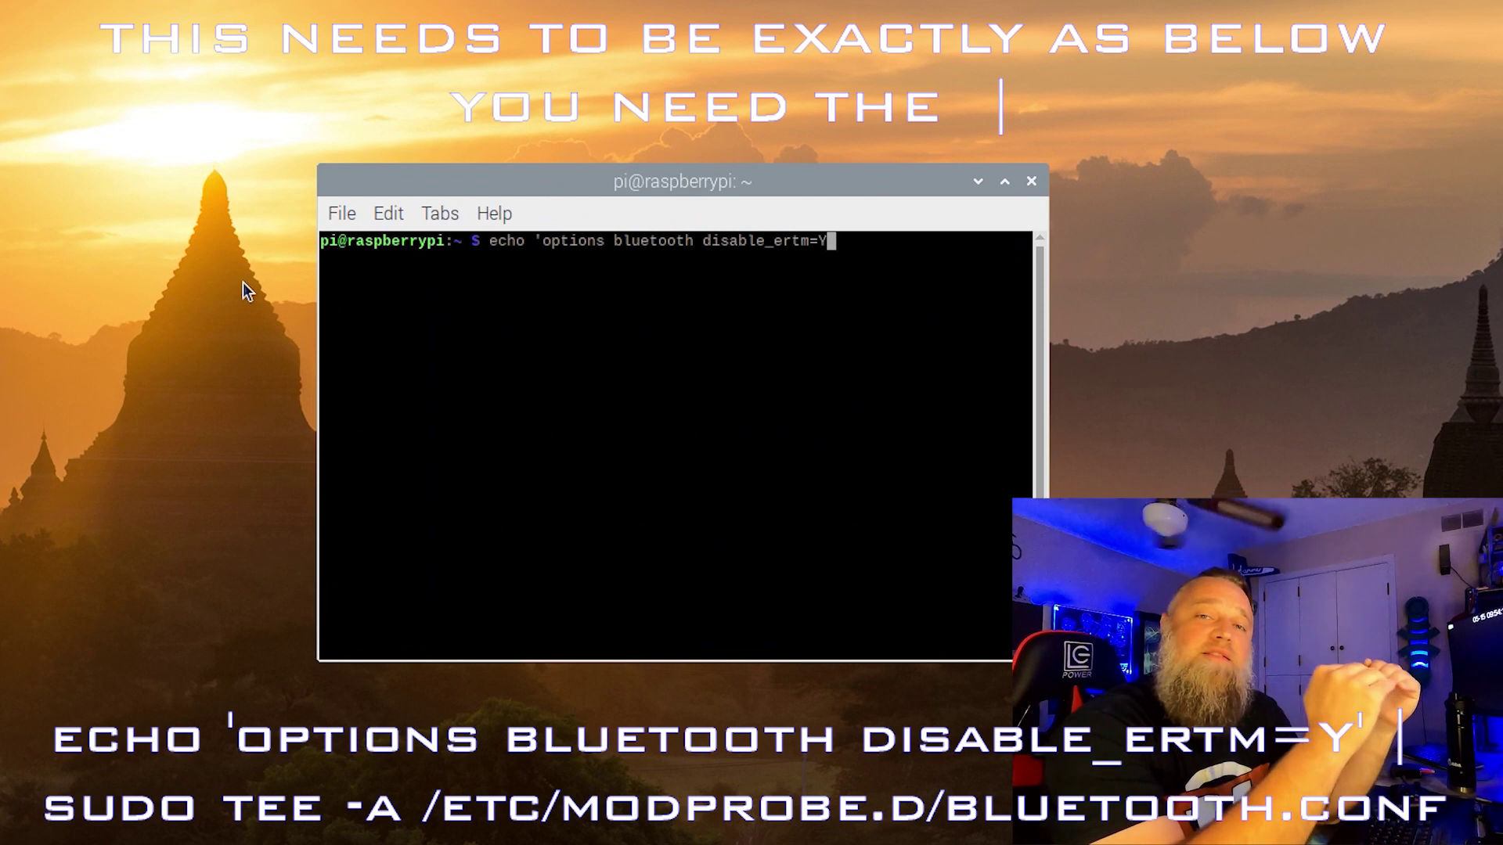
type("' ")
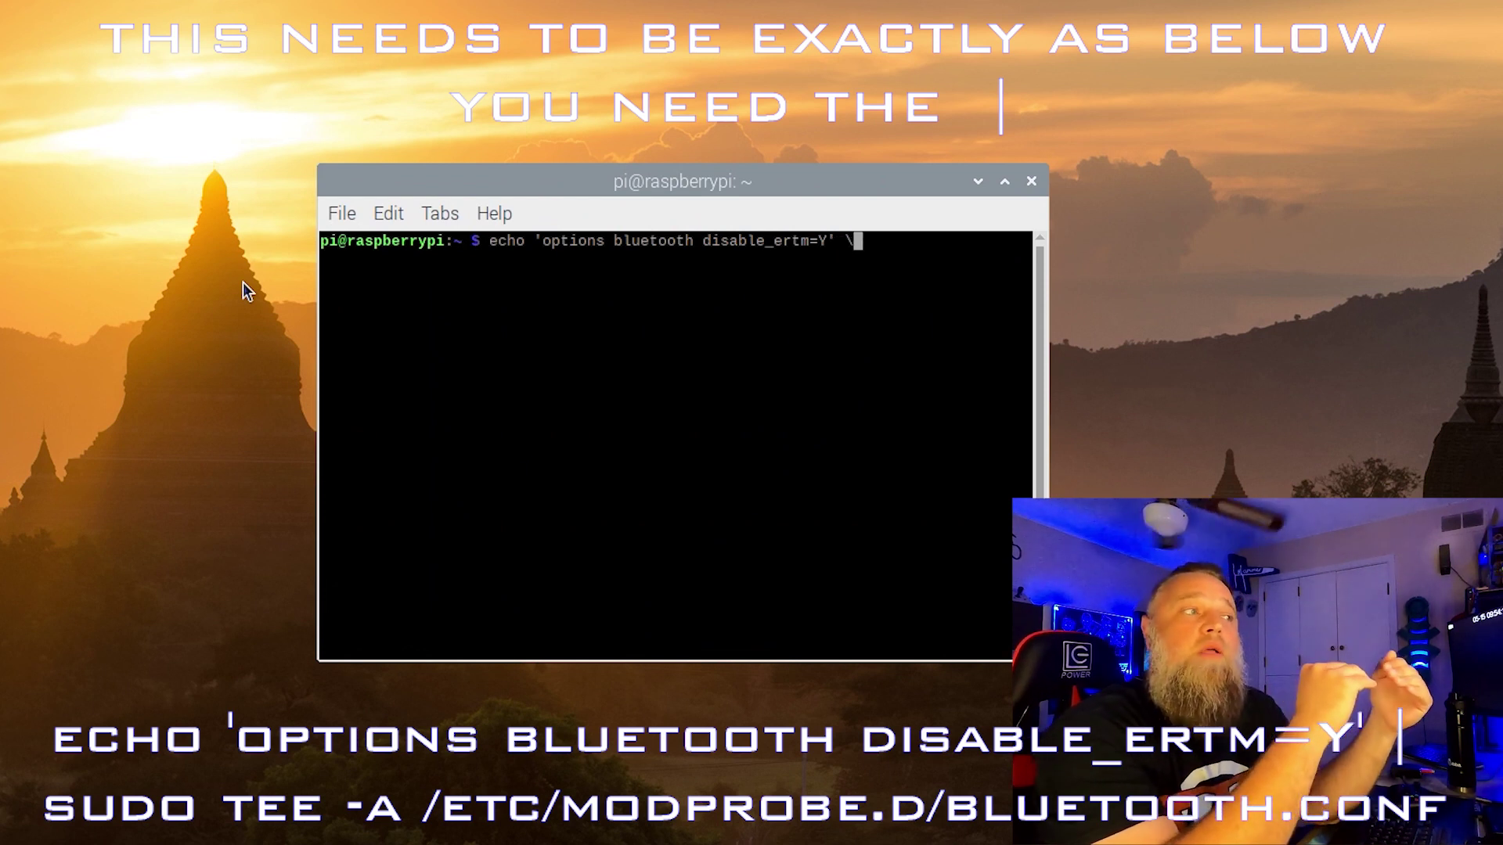
type("| sudo ")
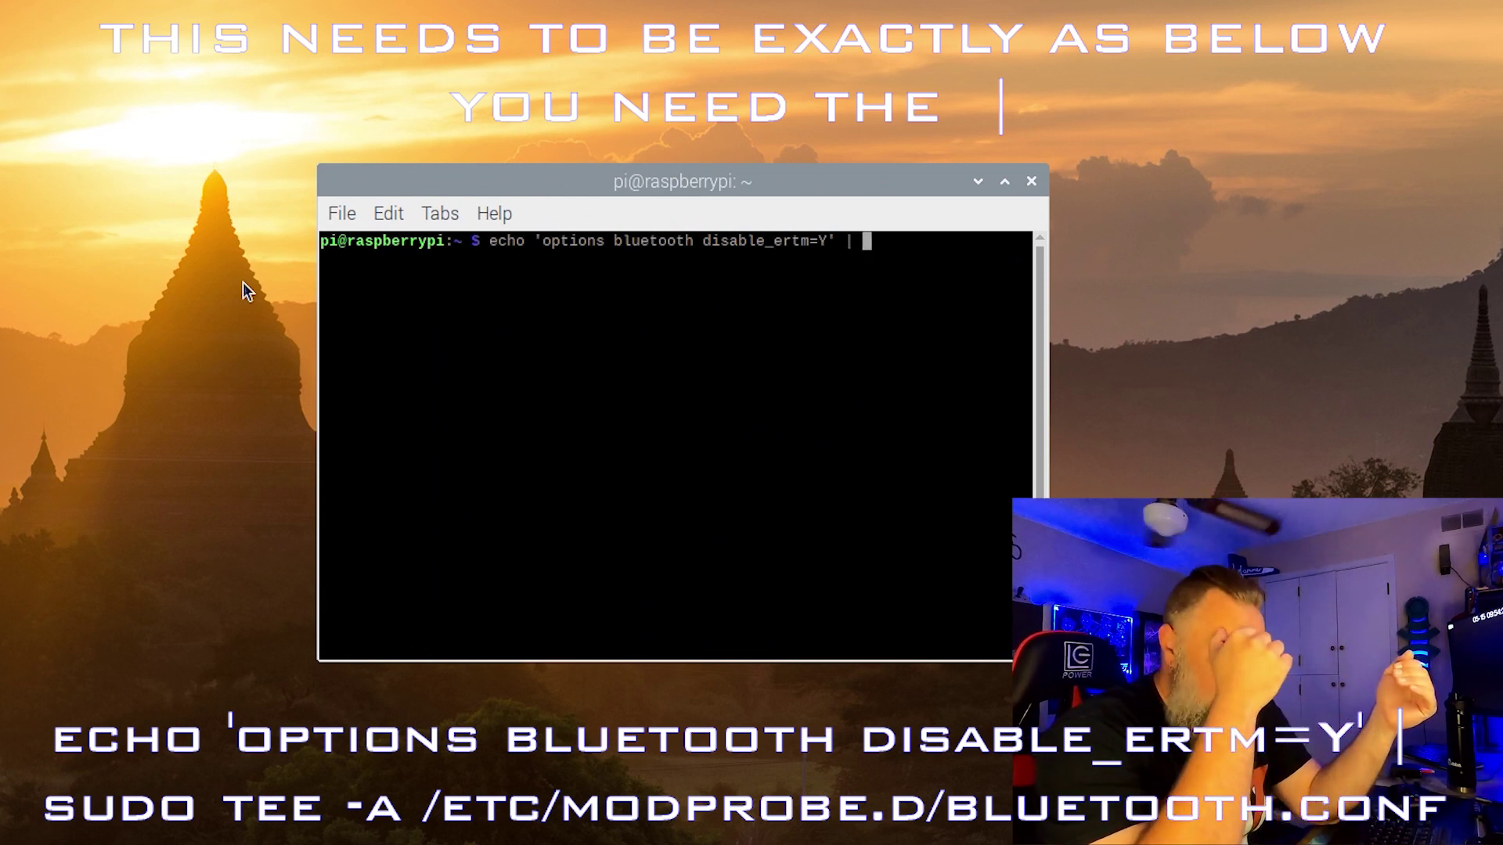
type("tee -a")
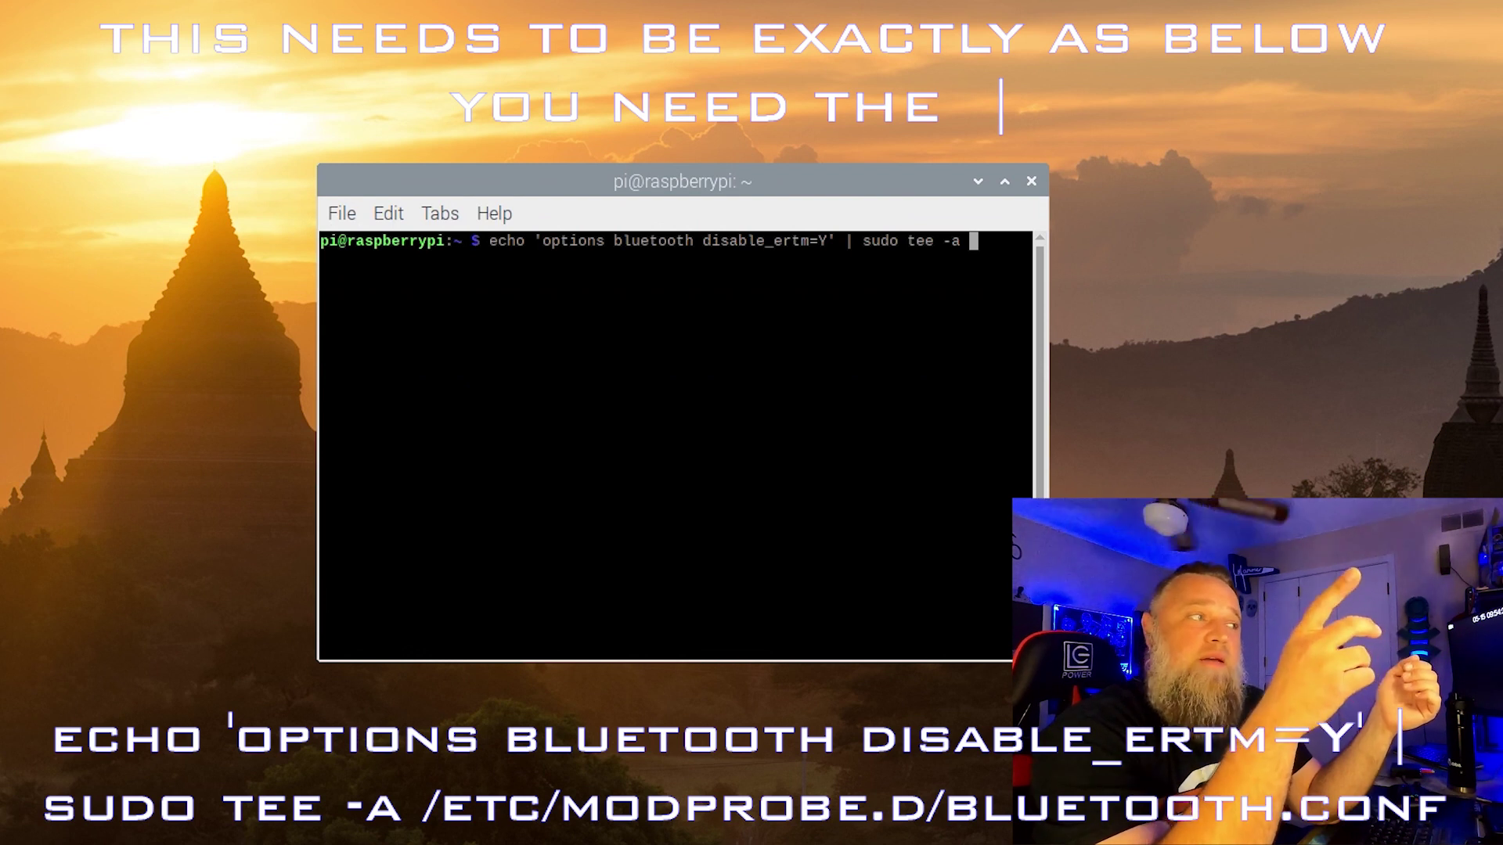
left_click_drag(1246, 194, 934, 159)
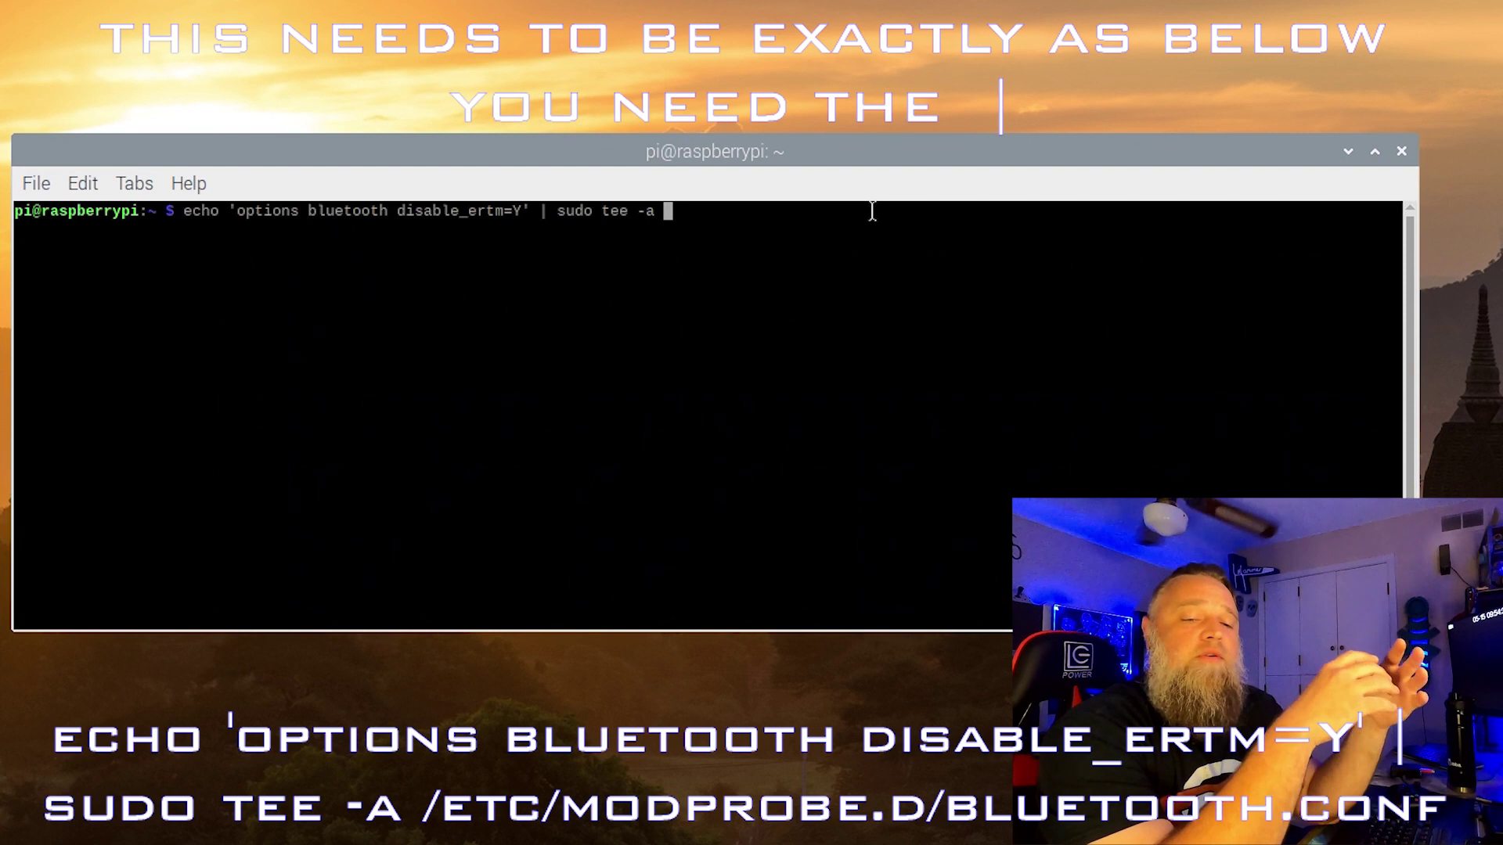
type("/et")
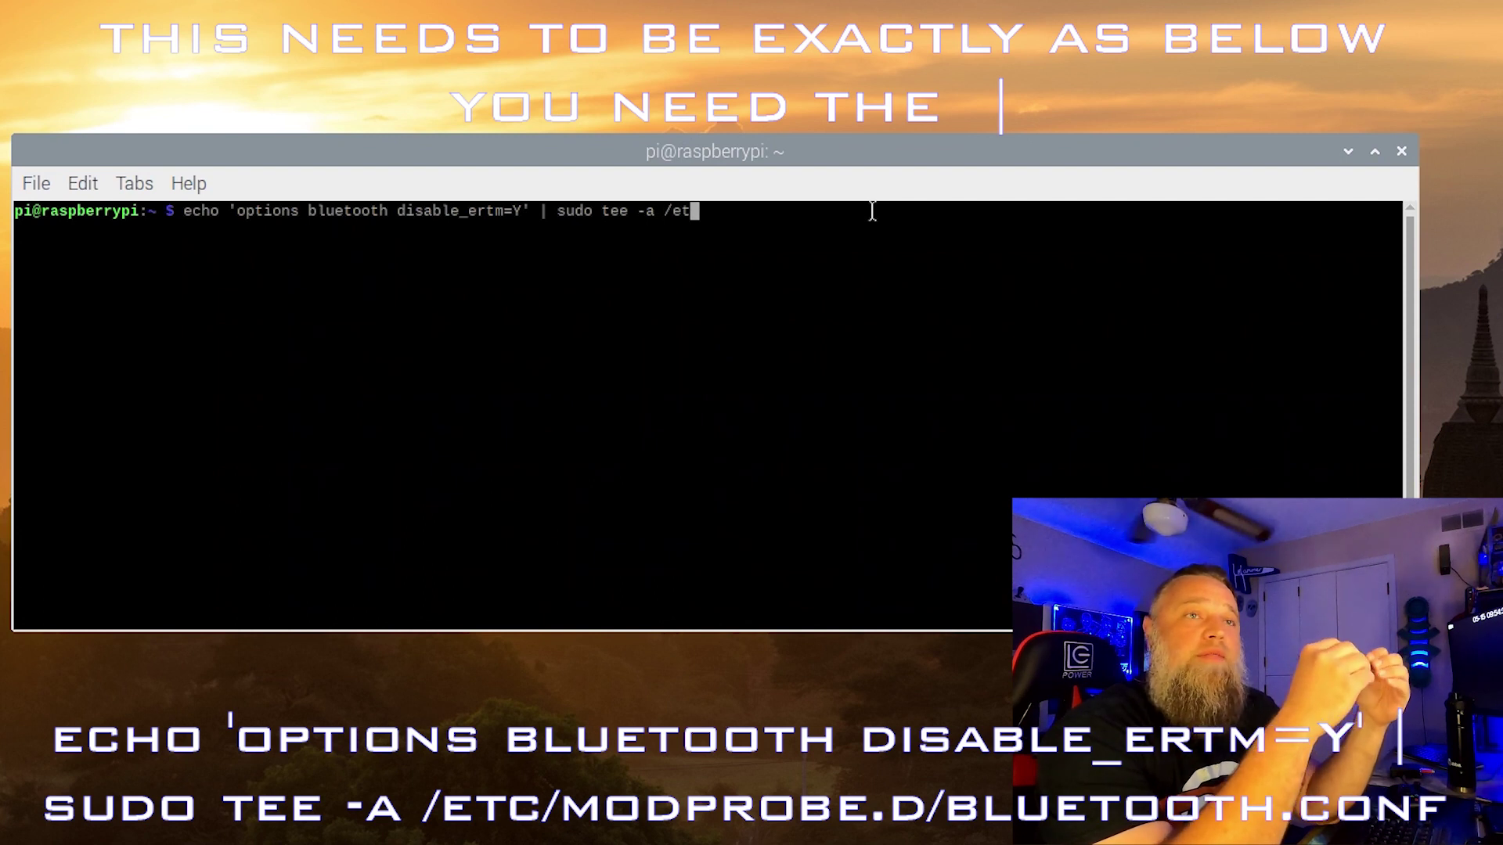
type("c/m")
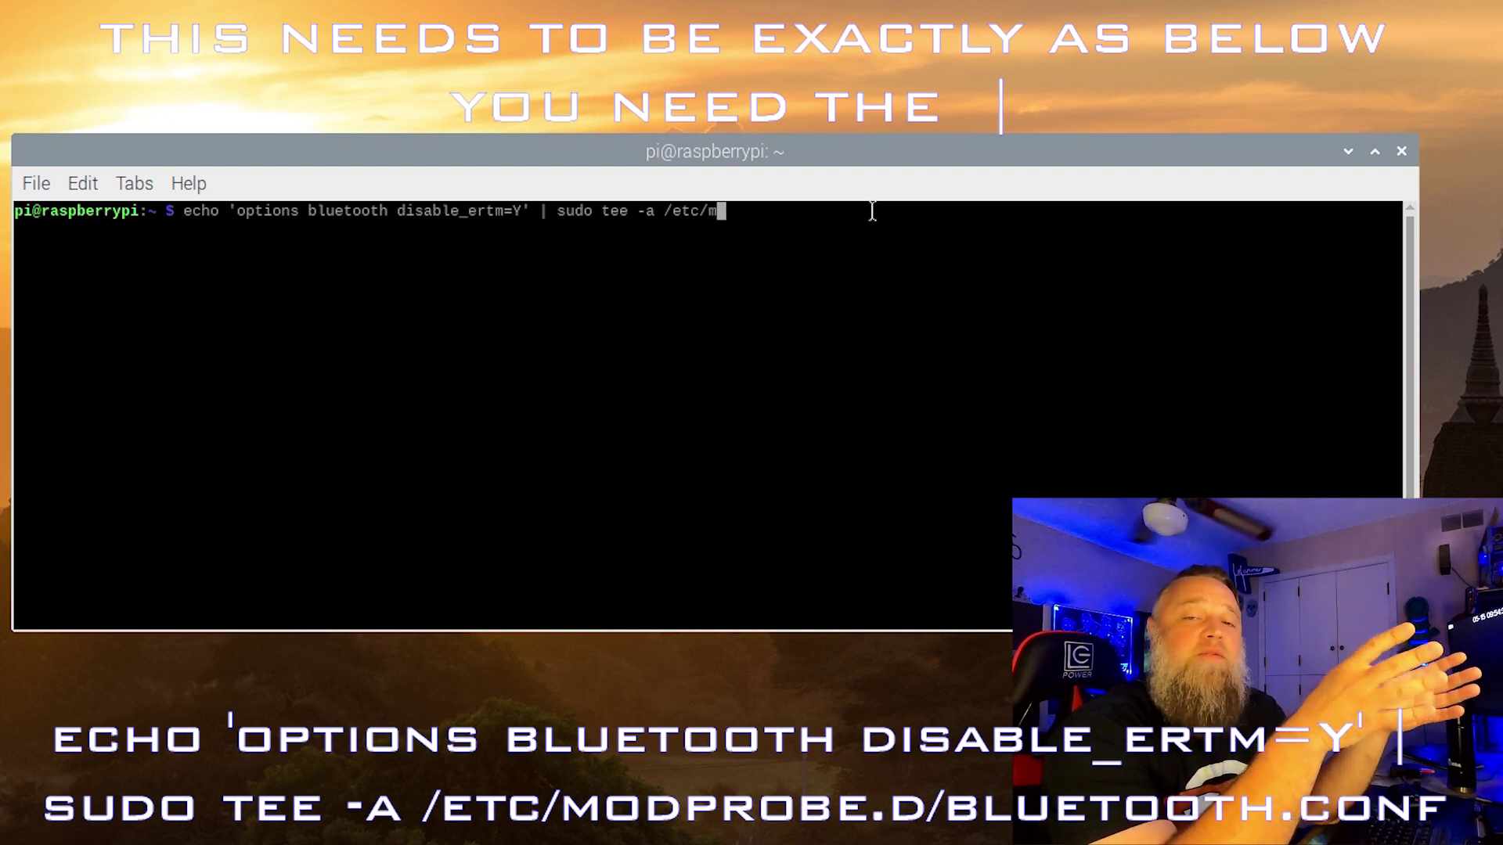
type("odprobe")
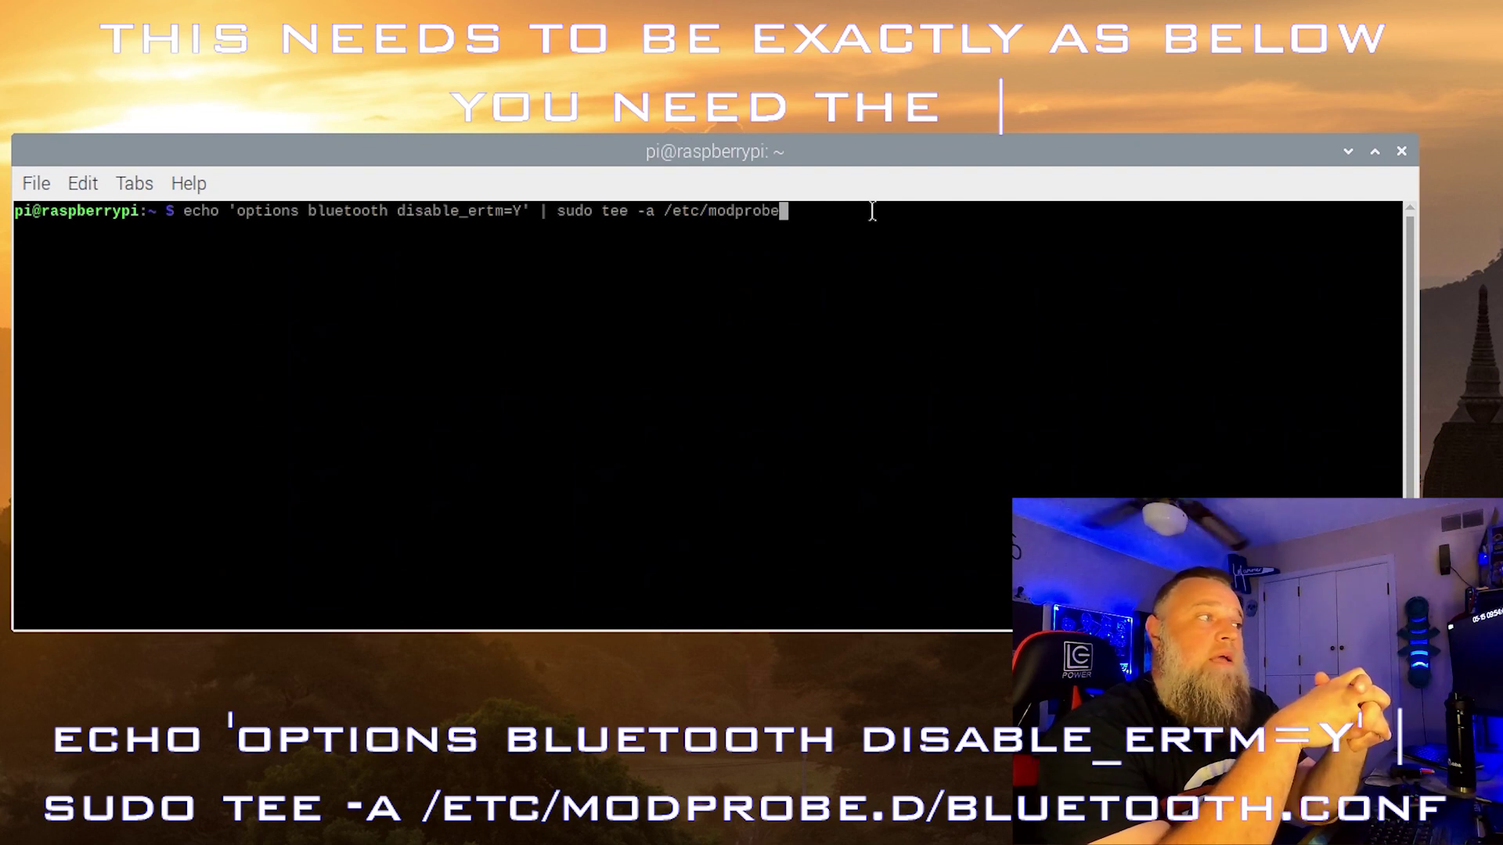
type(".d")
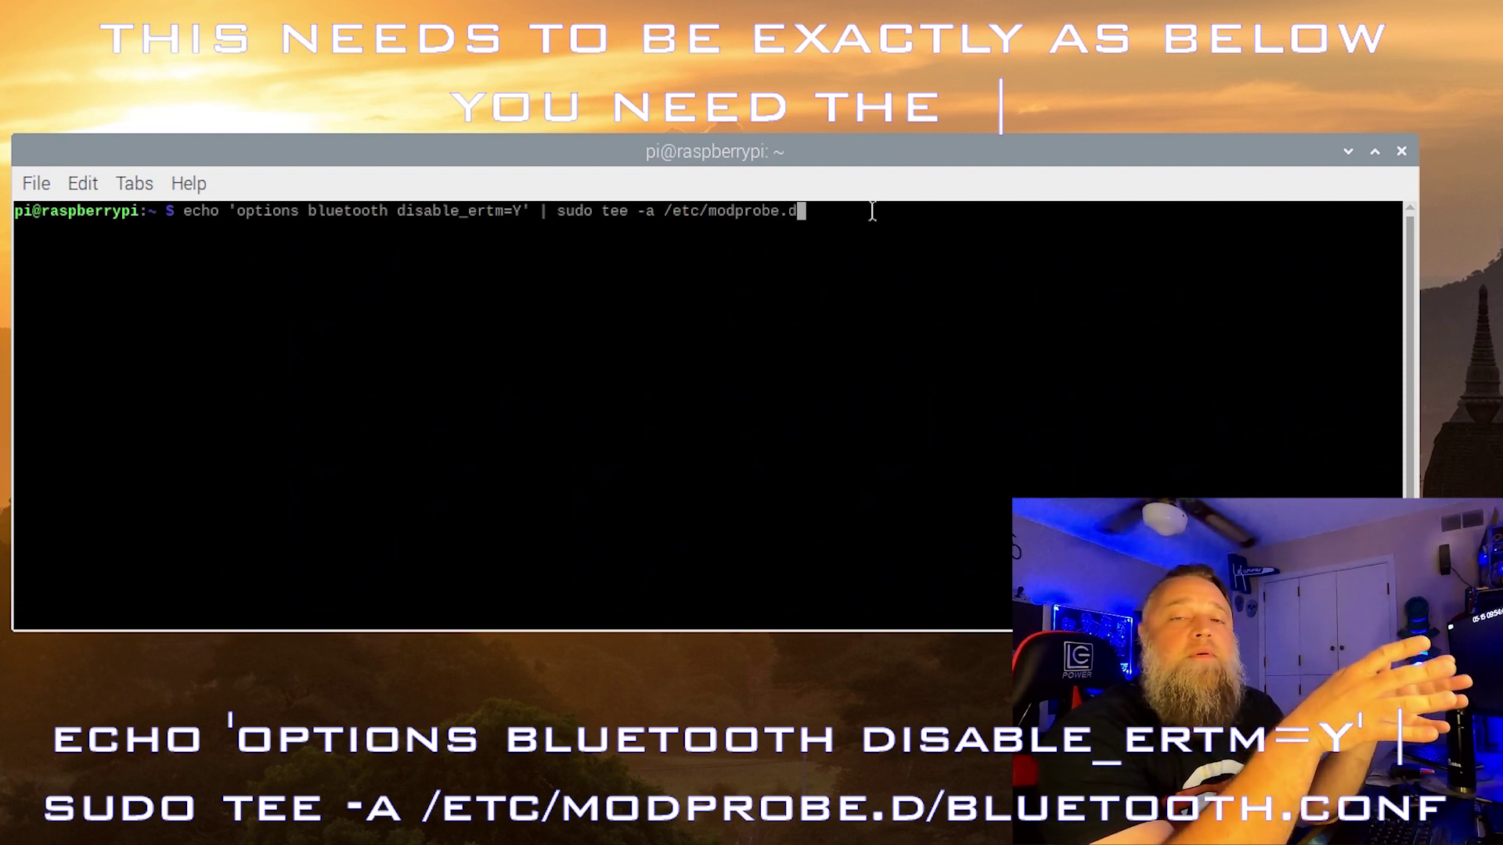
type("/blue")
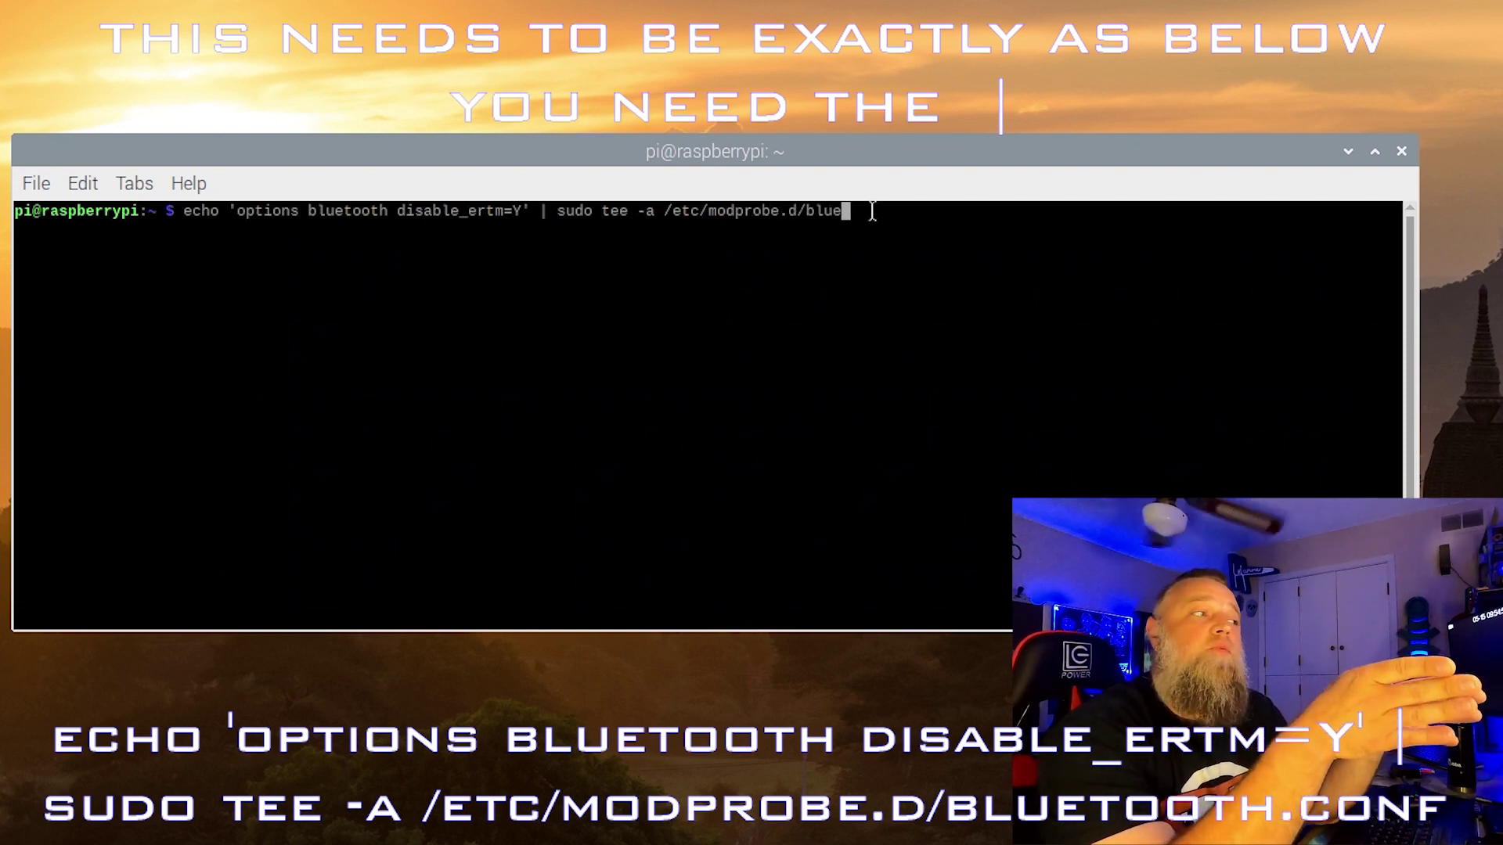
type("tooth.c")
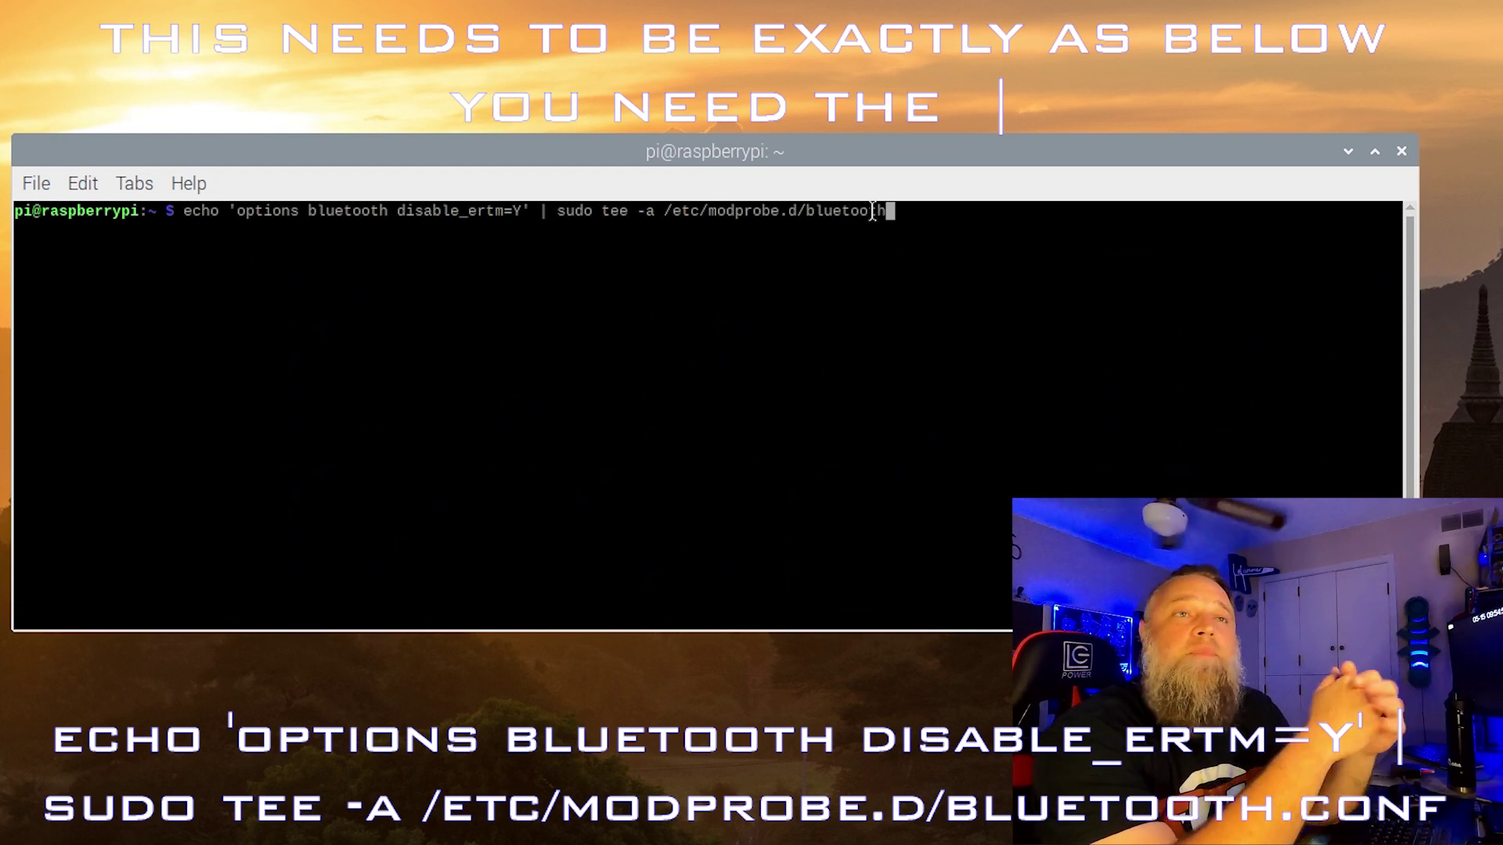
type("onf")
key("Return")
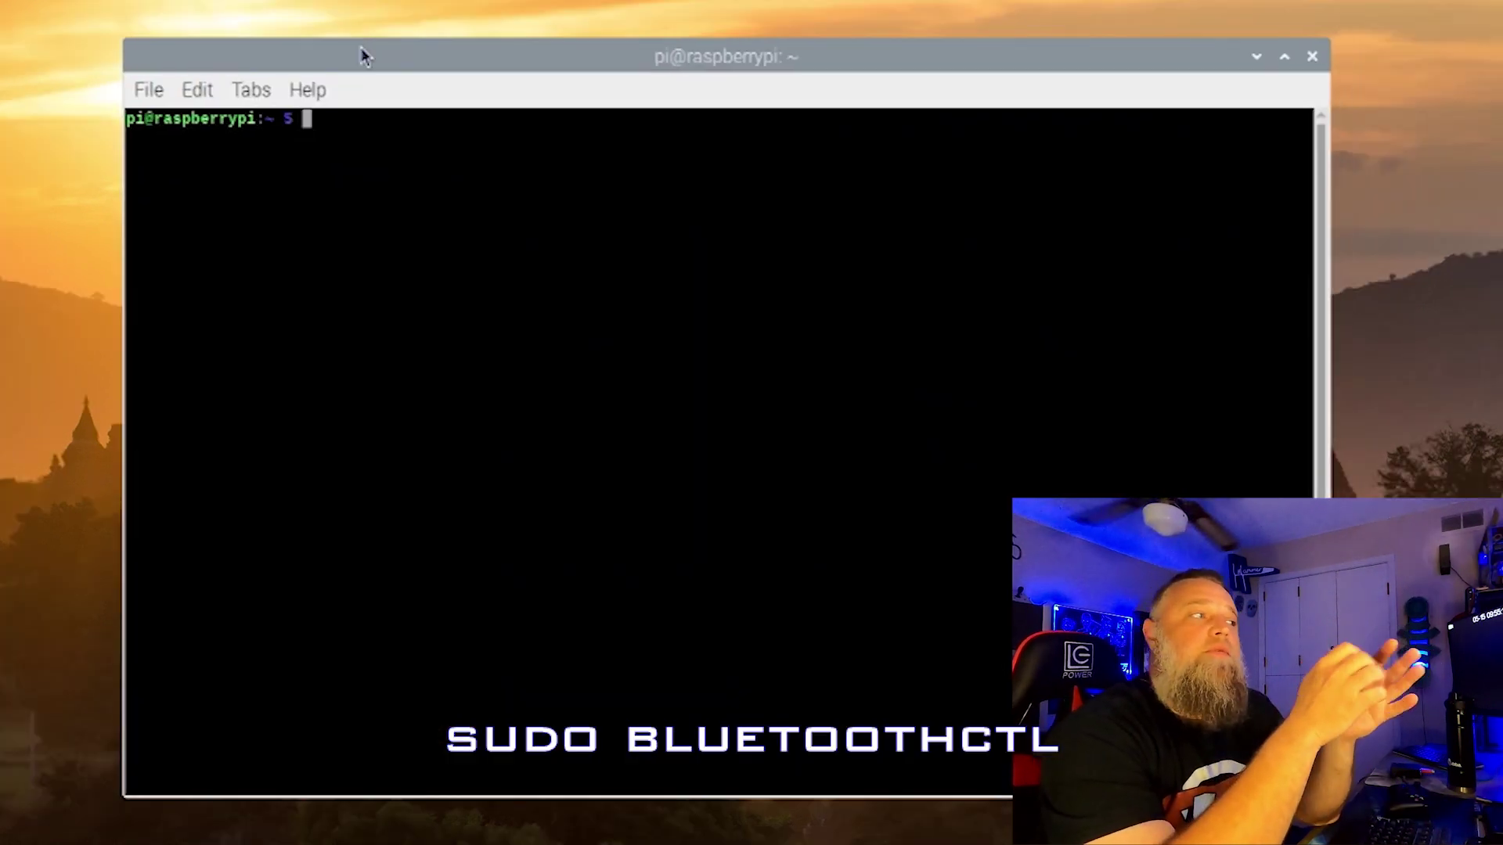
- Start sudo bluetoothctl and run agent on, default-agent and scan on
type("sudo ")
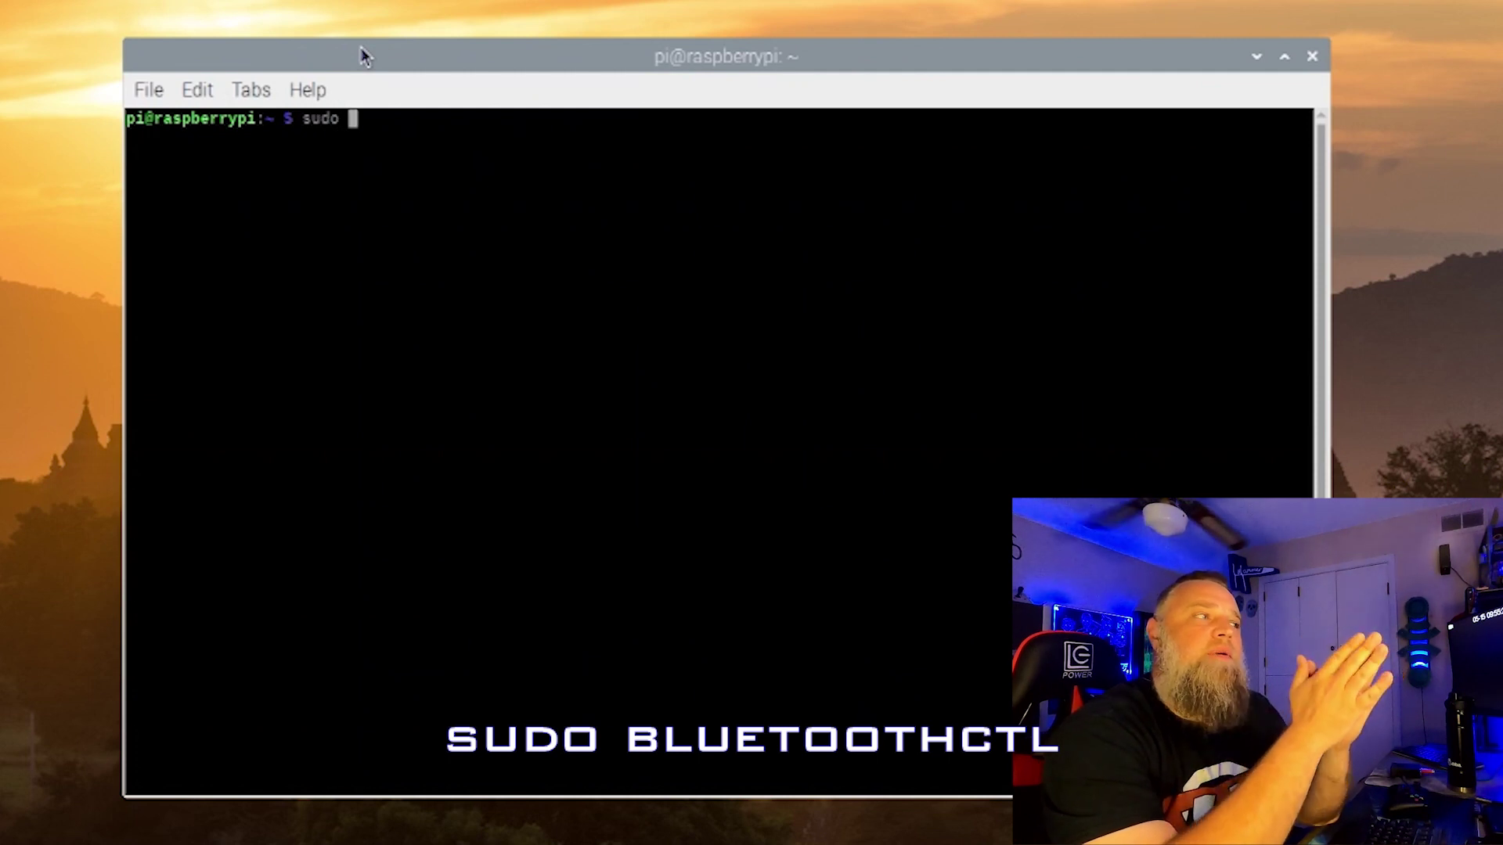
type("blue")
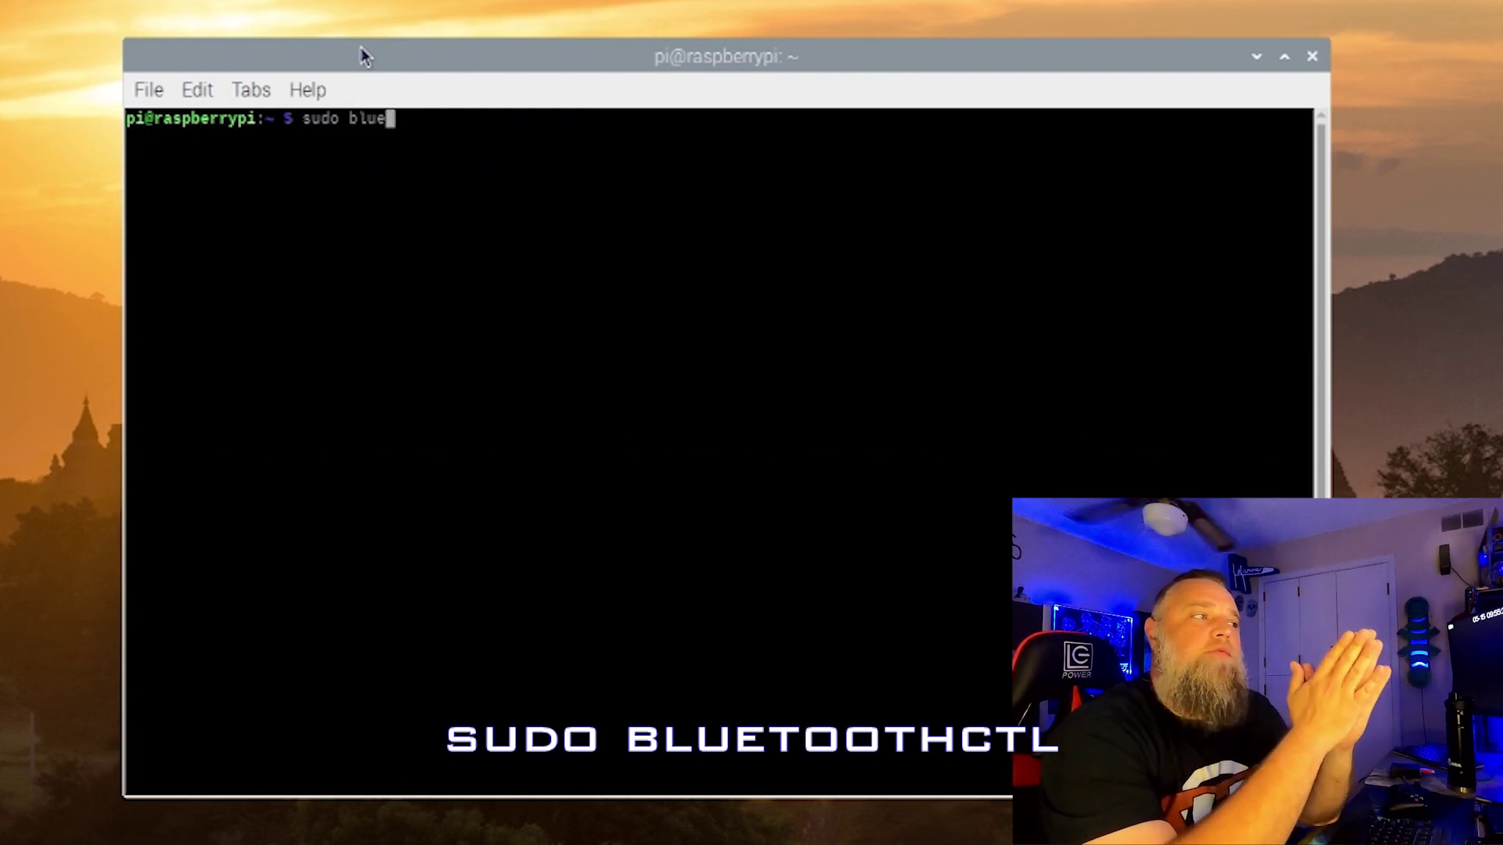
type("tooth")
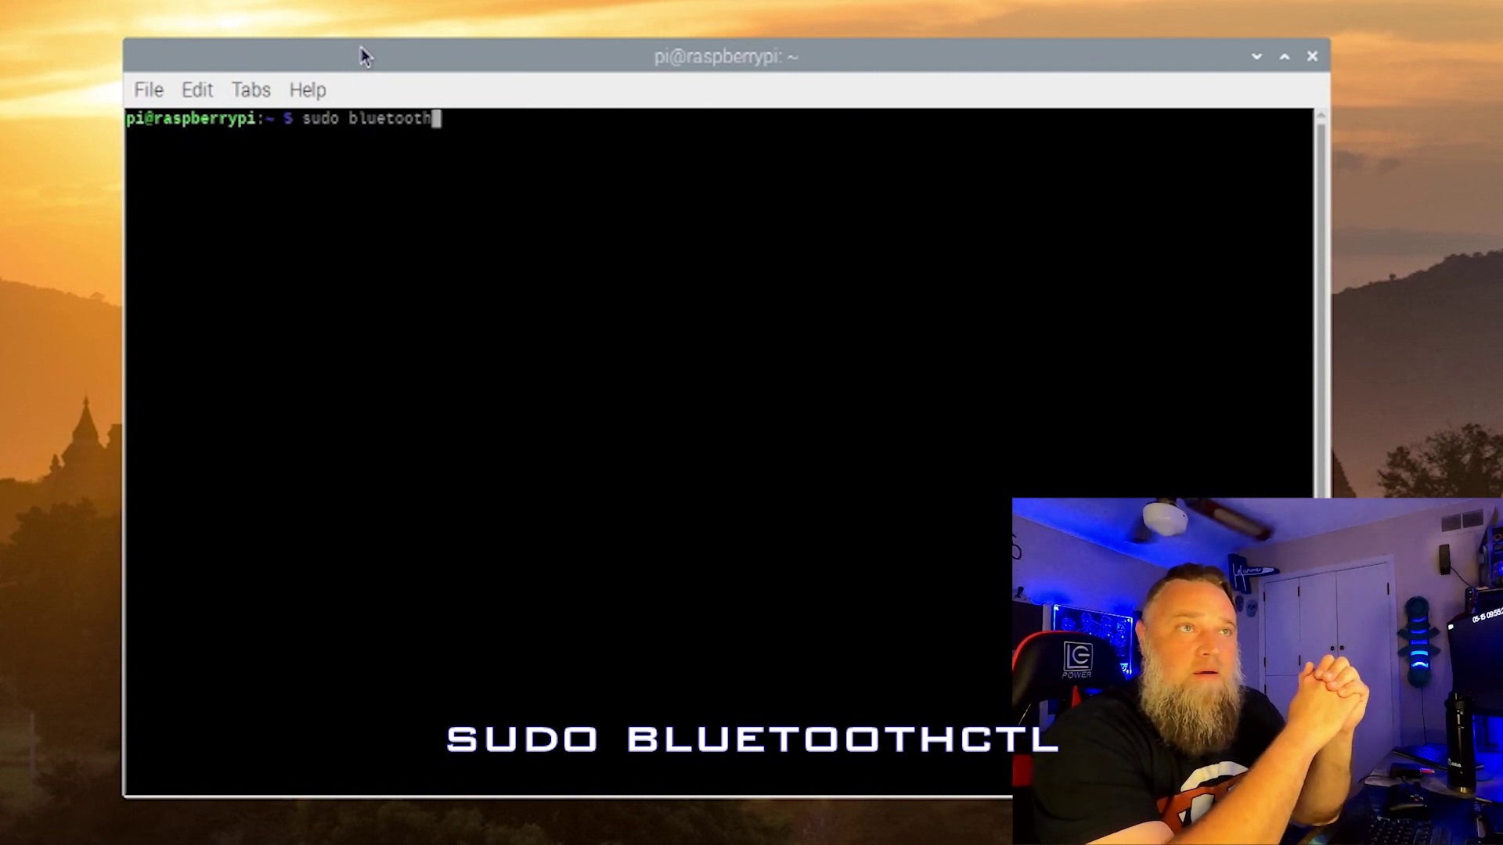
type("c")
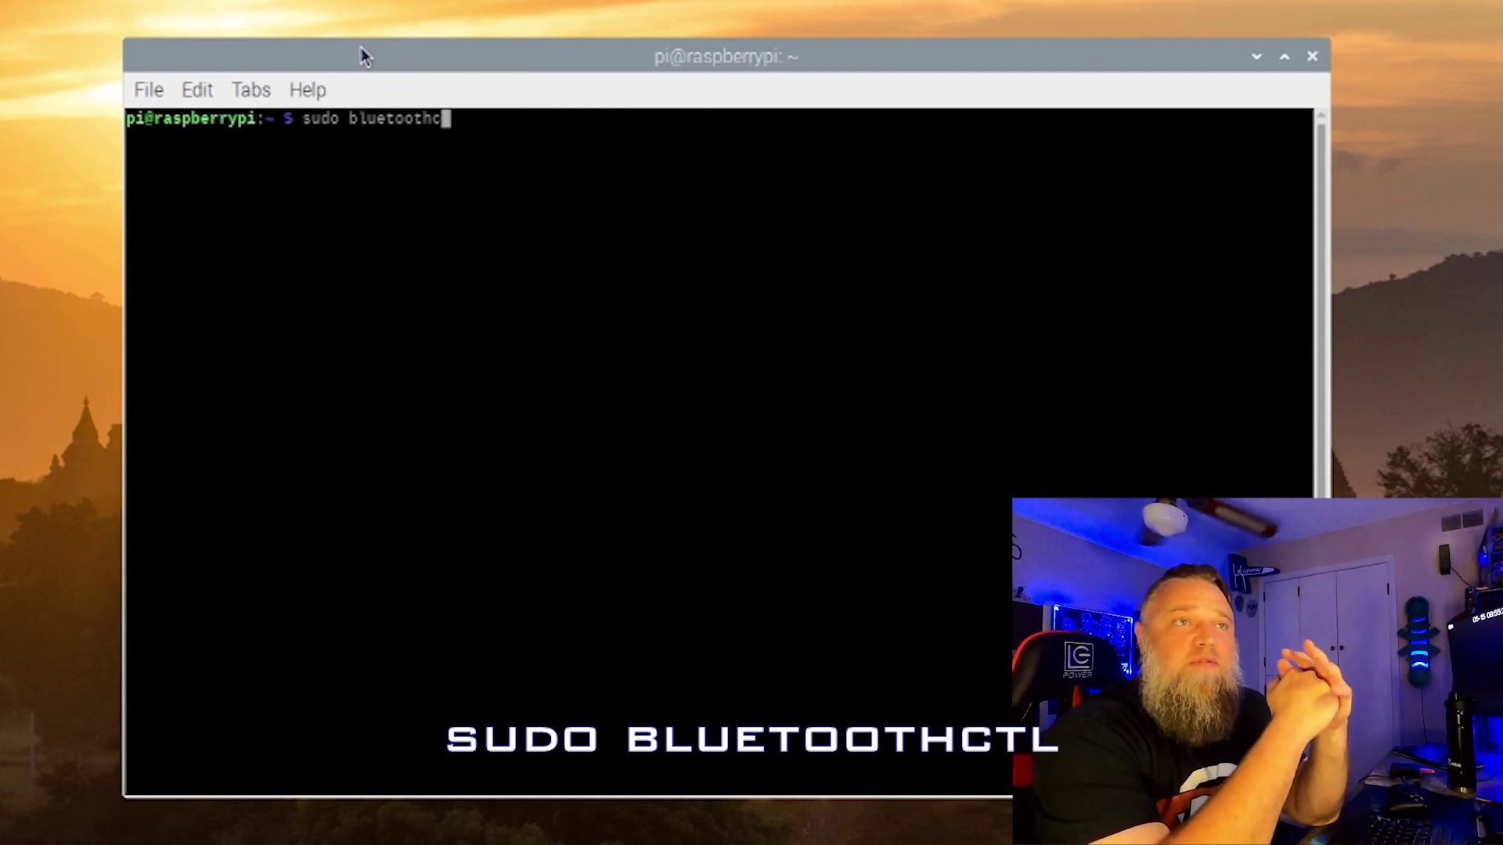
type("tl")
key("Return")
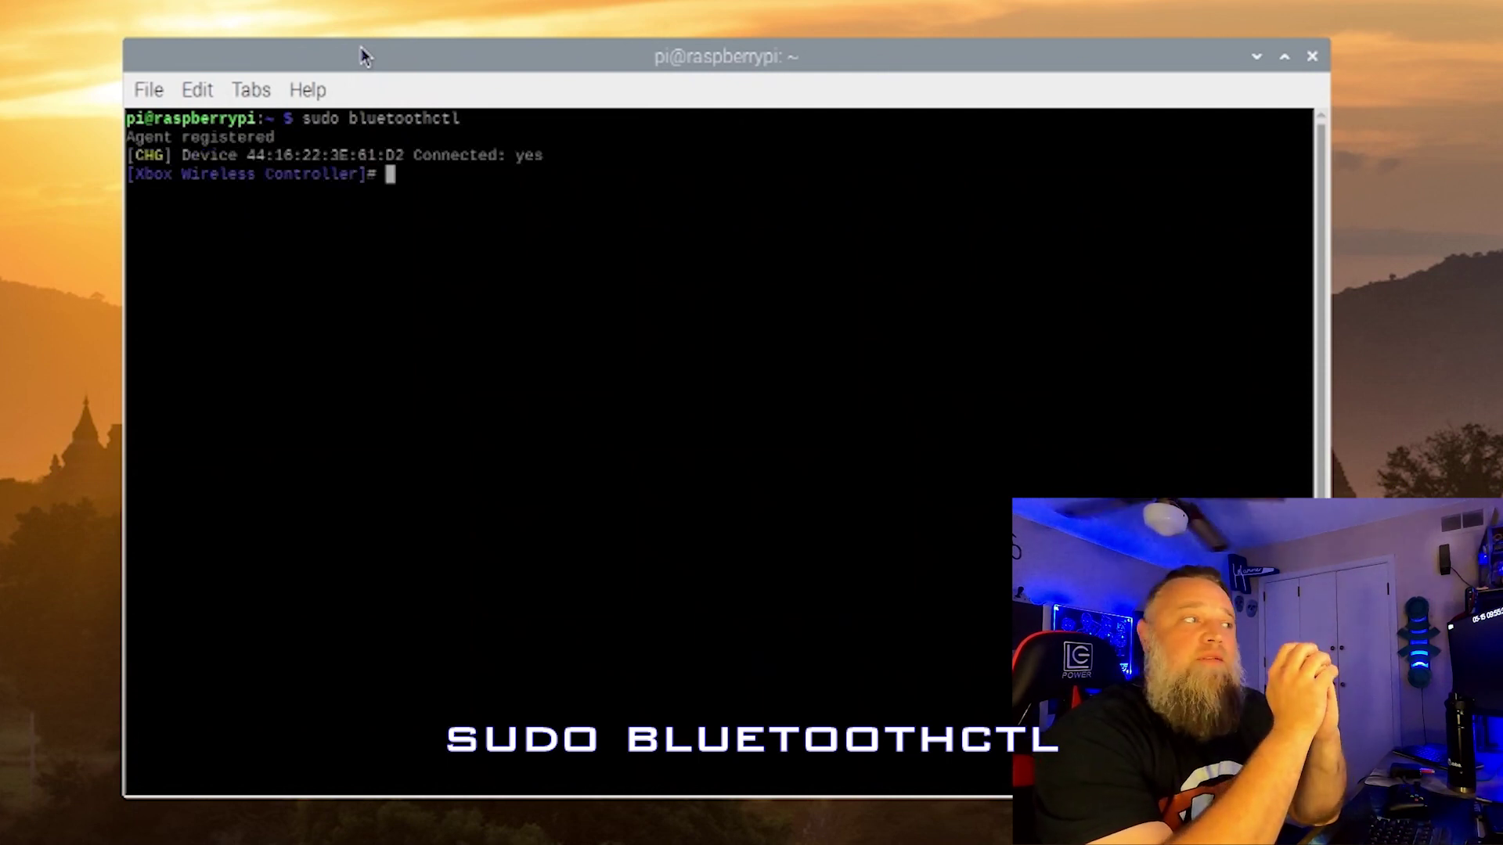
type("agen")
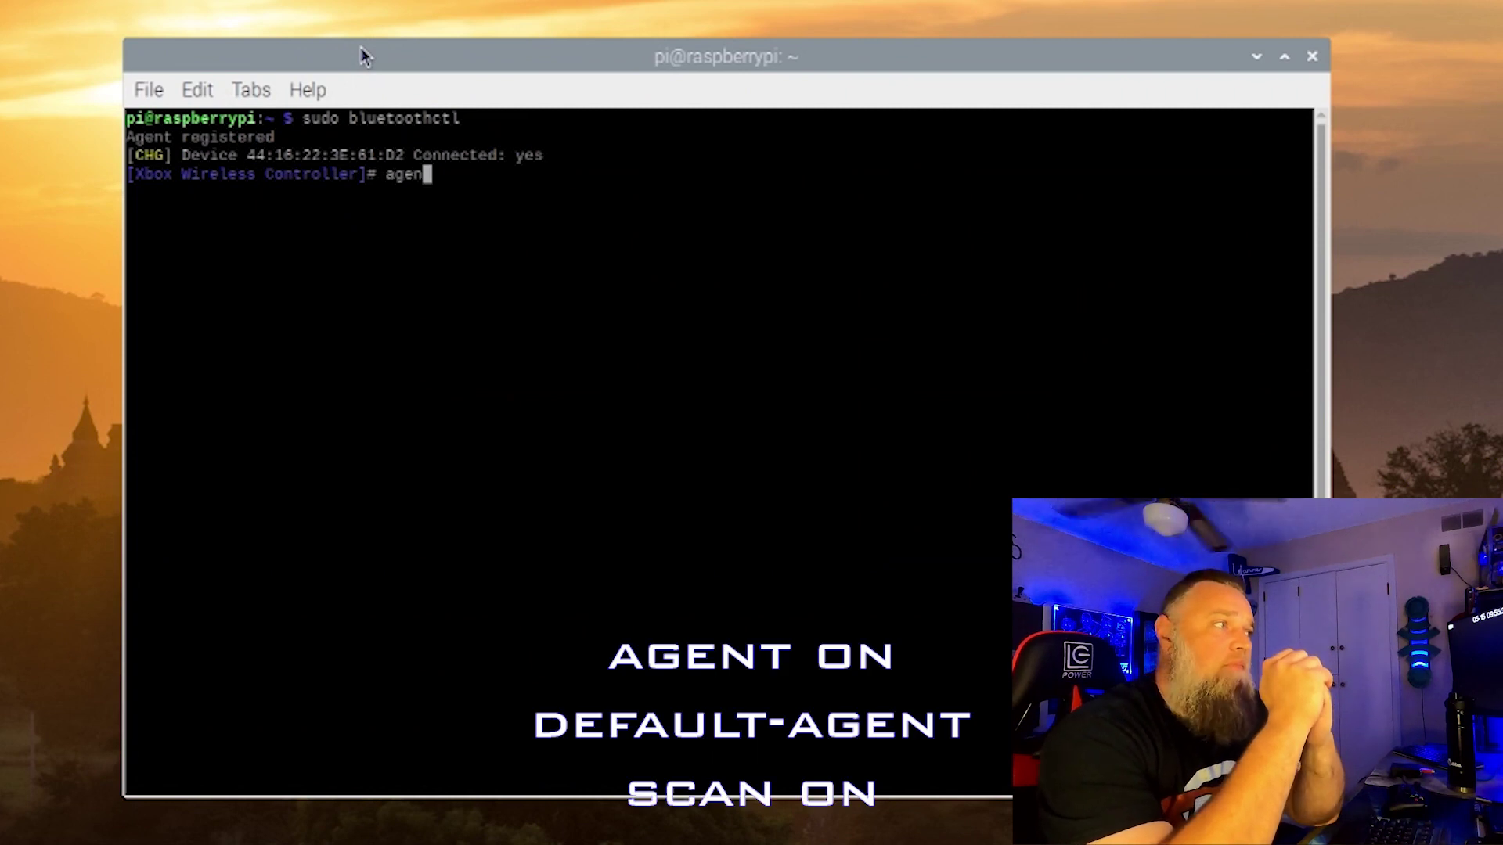
type("t on")
key("Return")
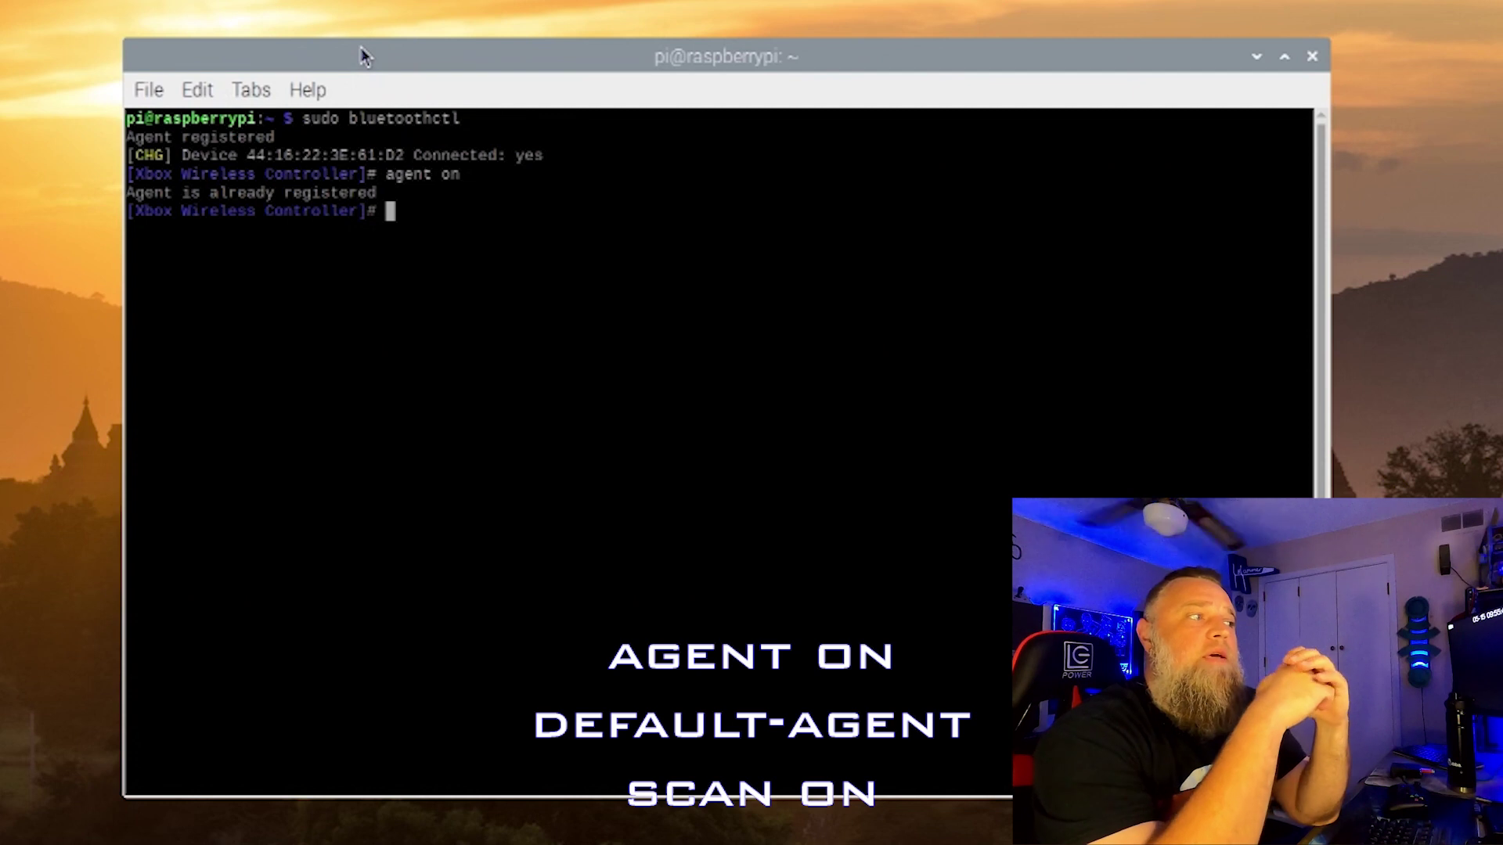
type("default")
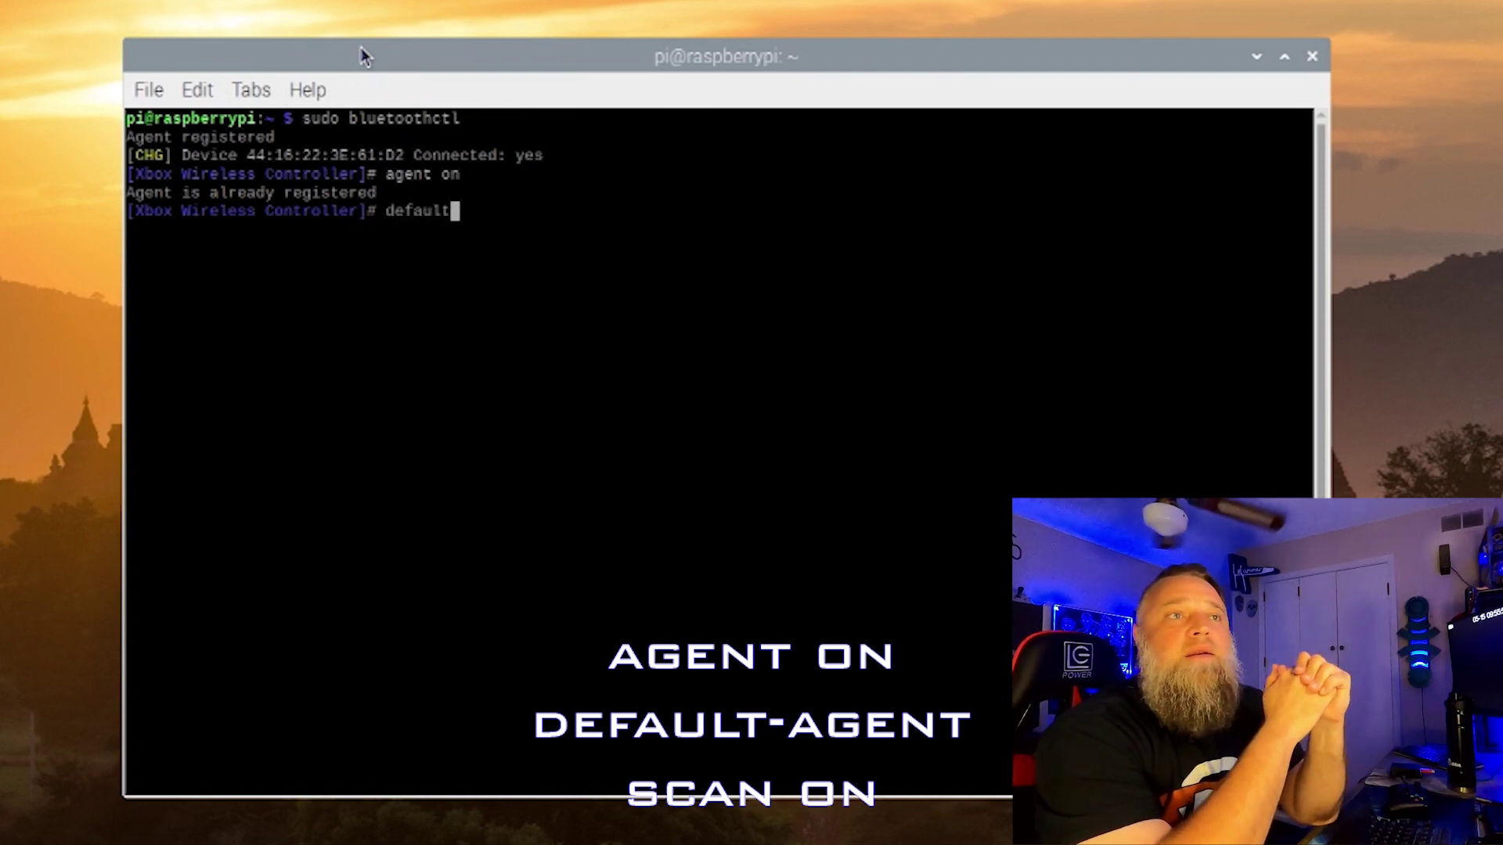
type("-agent")
key("Return")
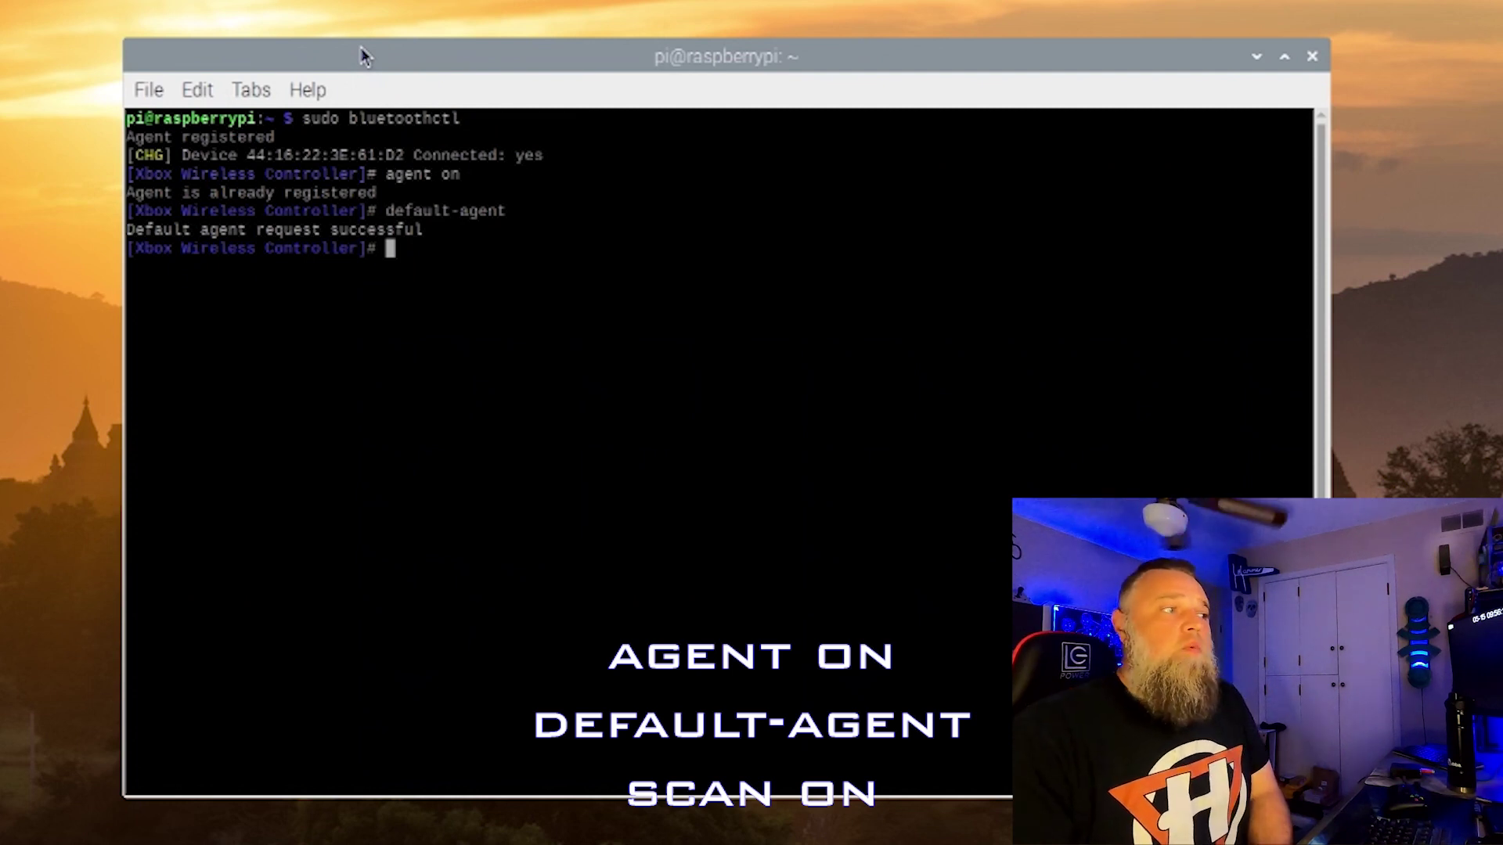
type("scan on")
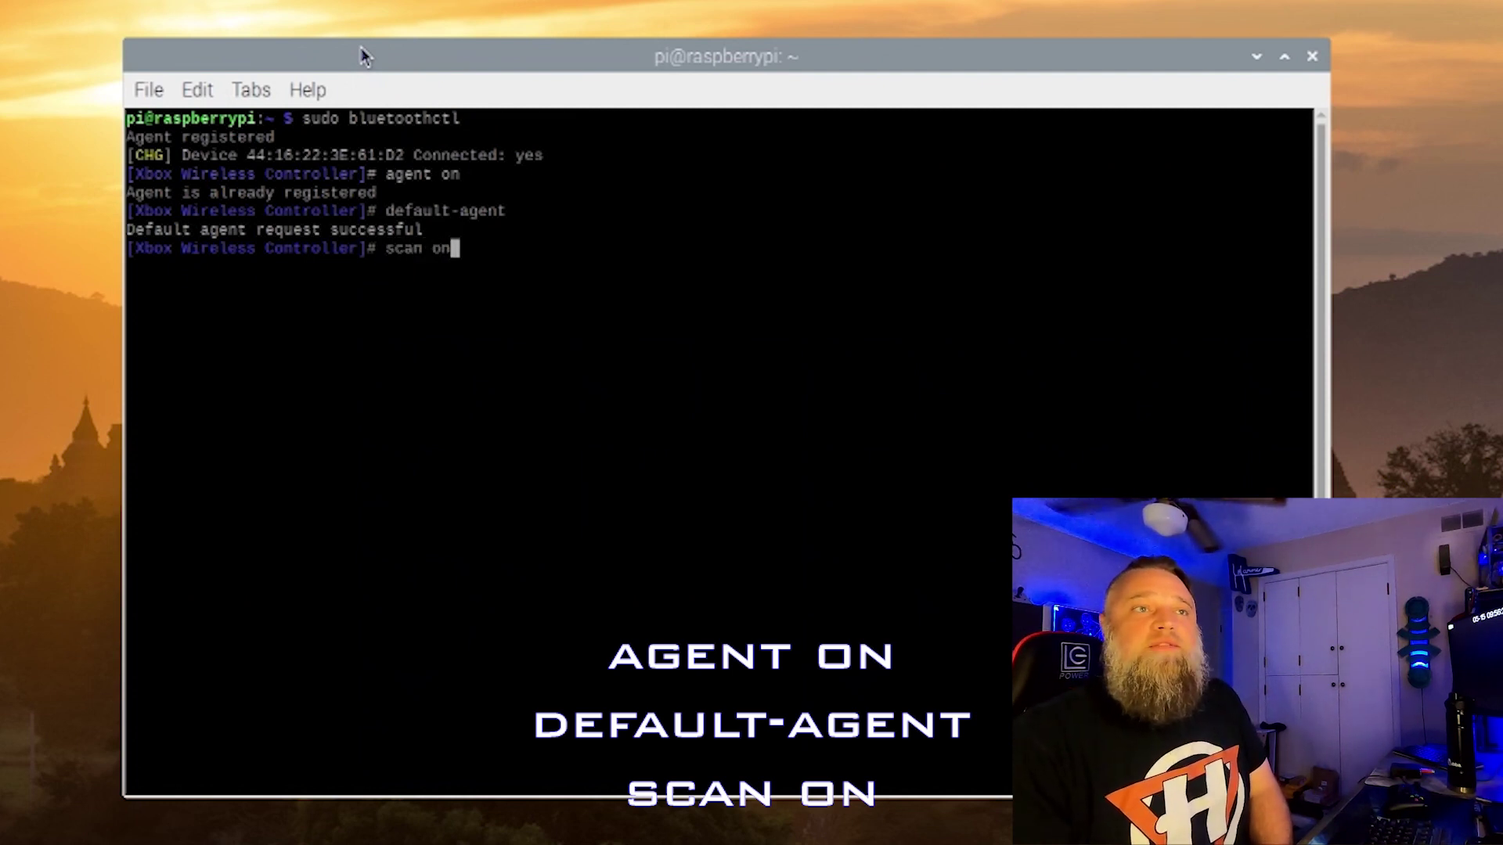
key("Return")
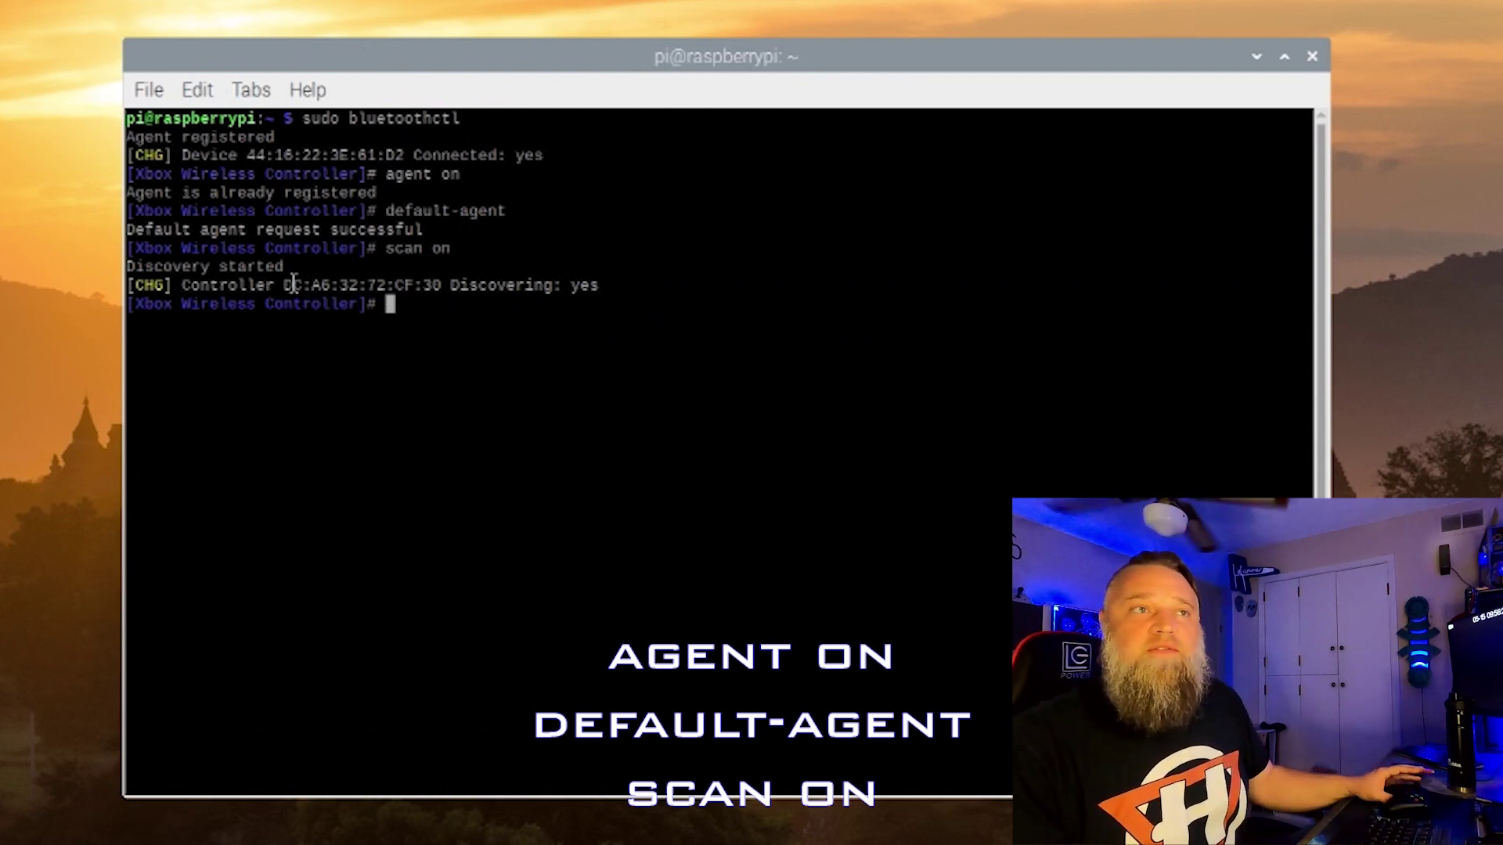
- Copy the controller's MAC address from the bluetoothctl scan output
left_click_drag(285, 285, 443, 290)
right_click(443, 290)
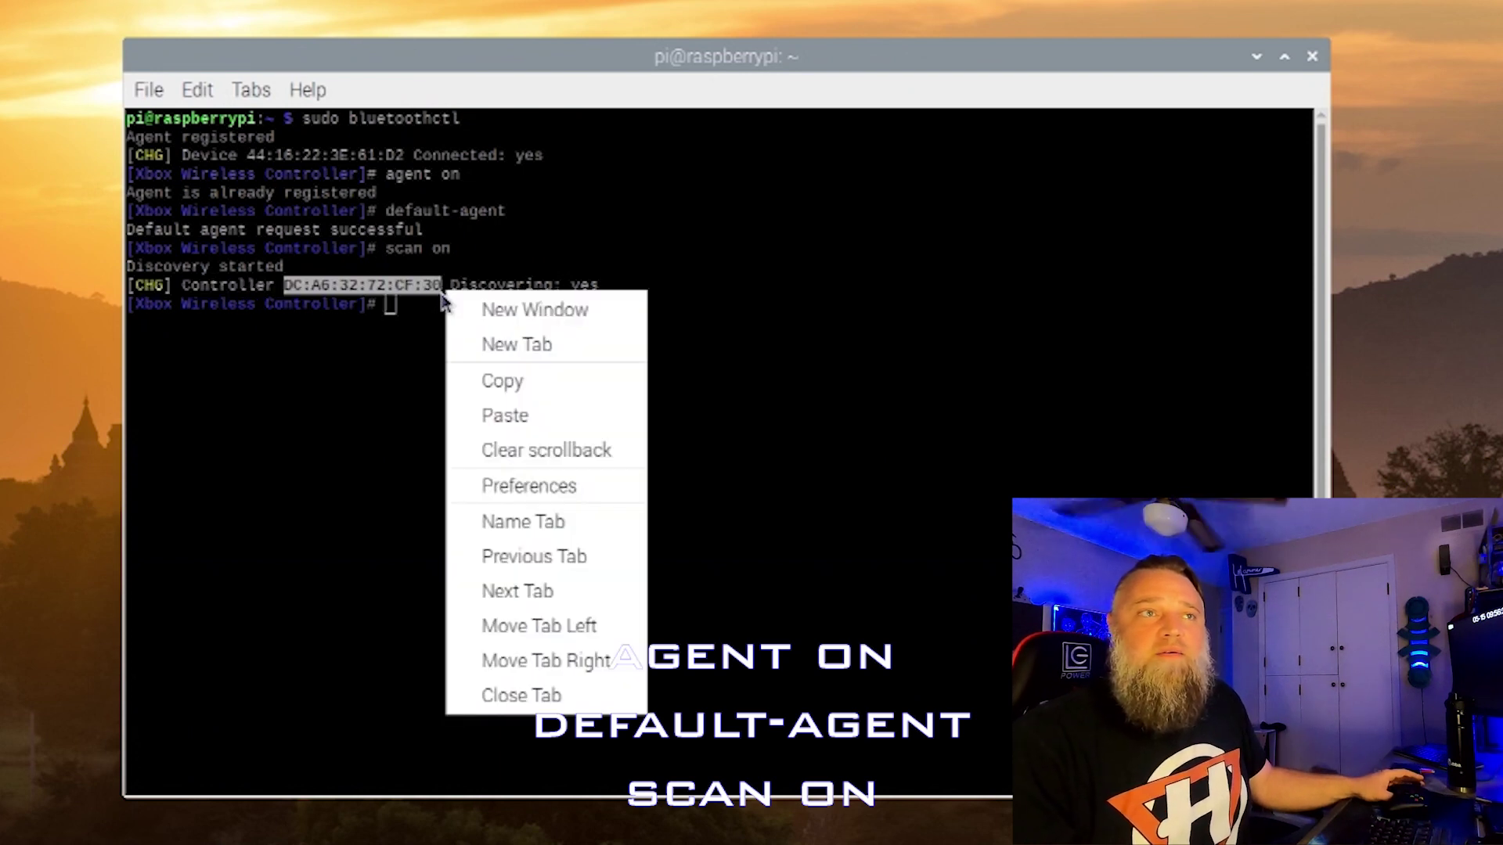
left_click(494, 394)
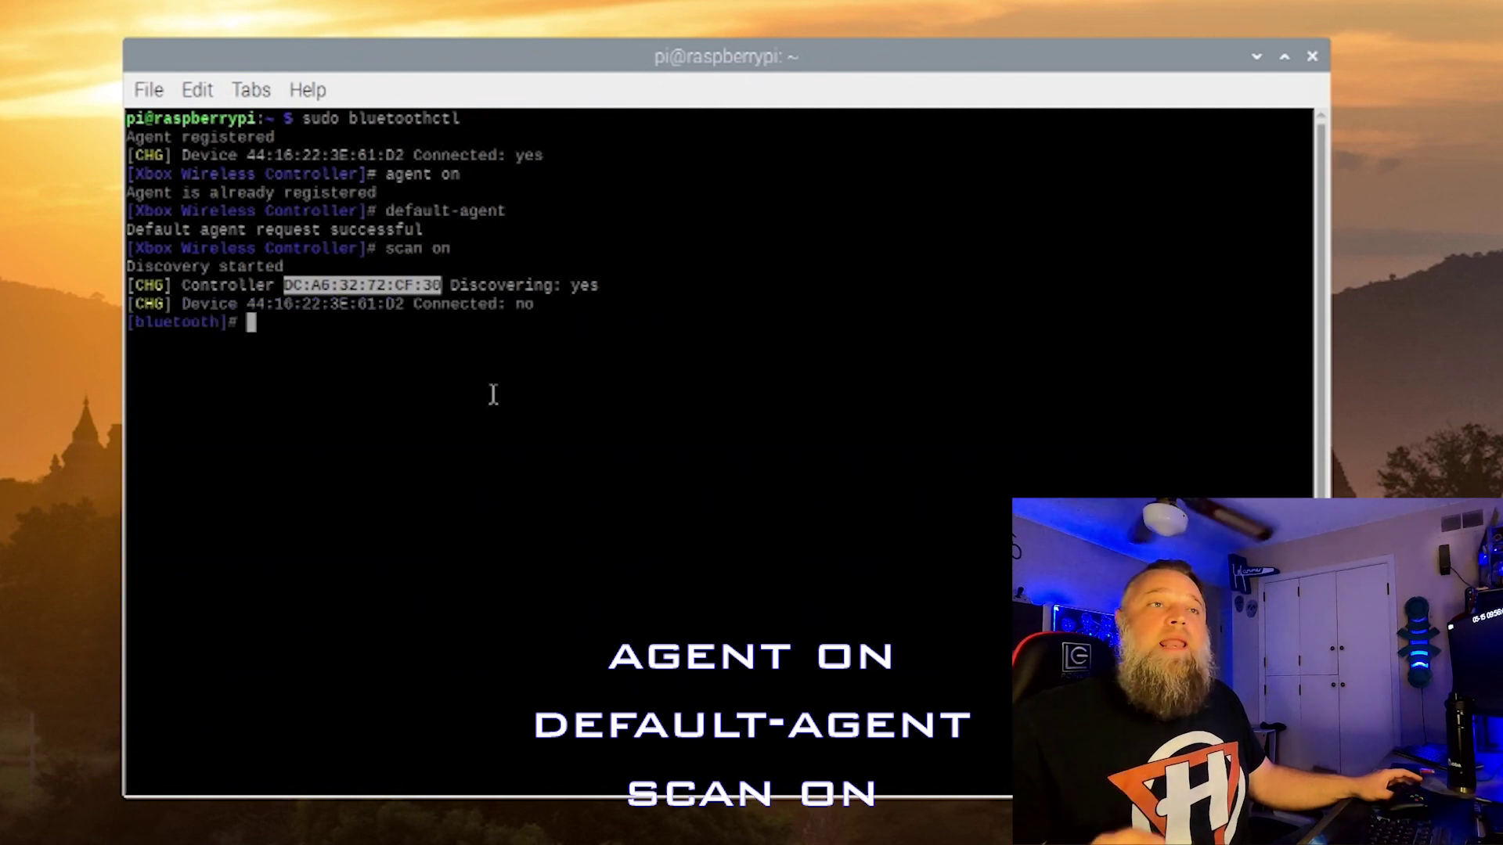
- Rerun scan on and copy the controller's device address from the new listing
key("Up")
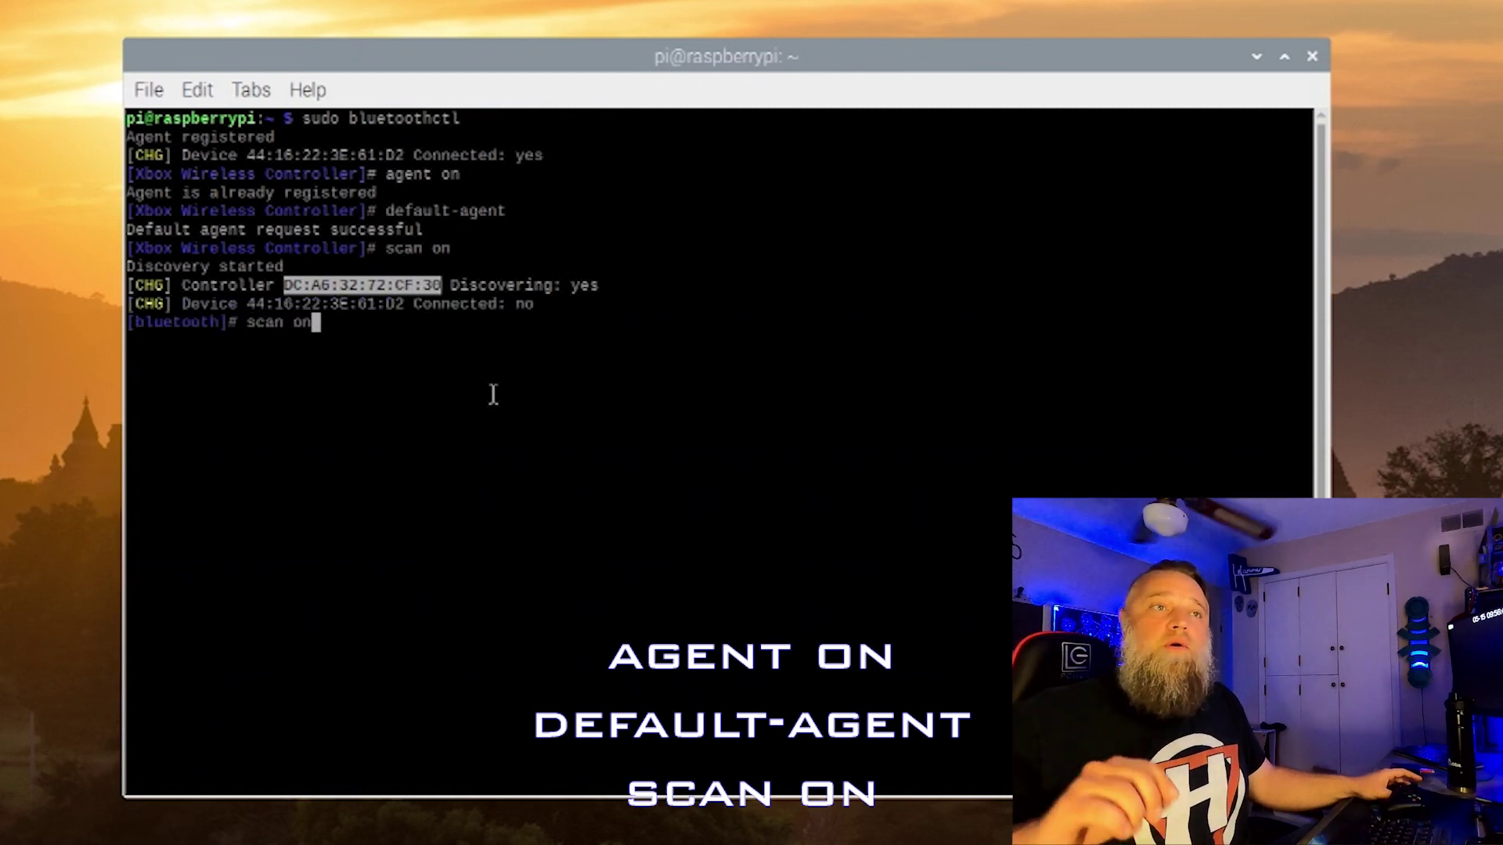
key("Return")
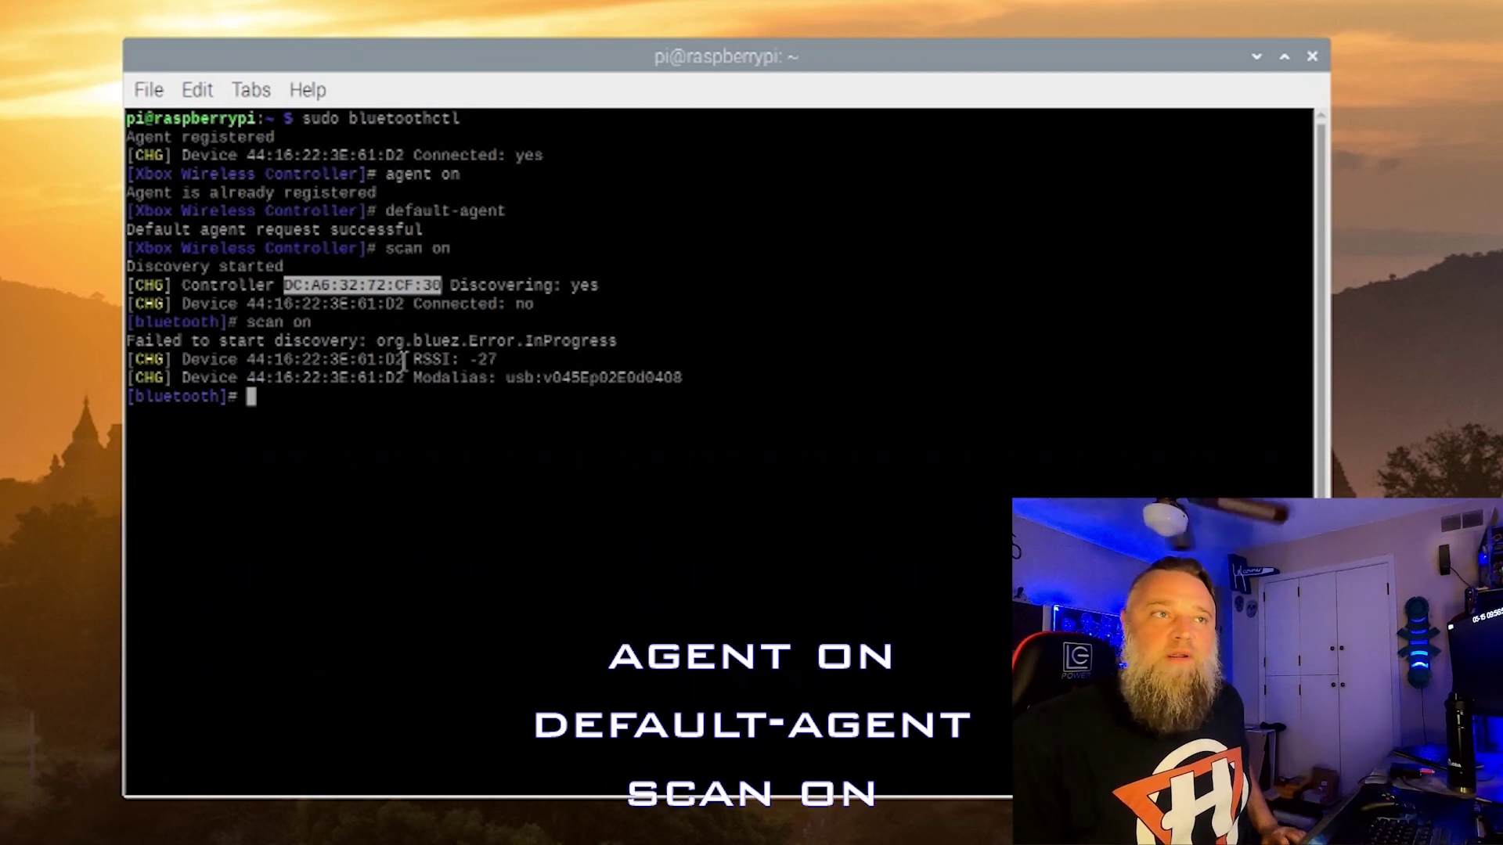
left_click_drag(404, 359, 247, 359)
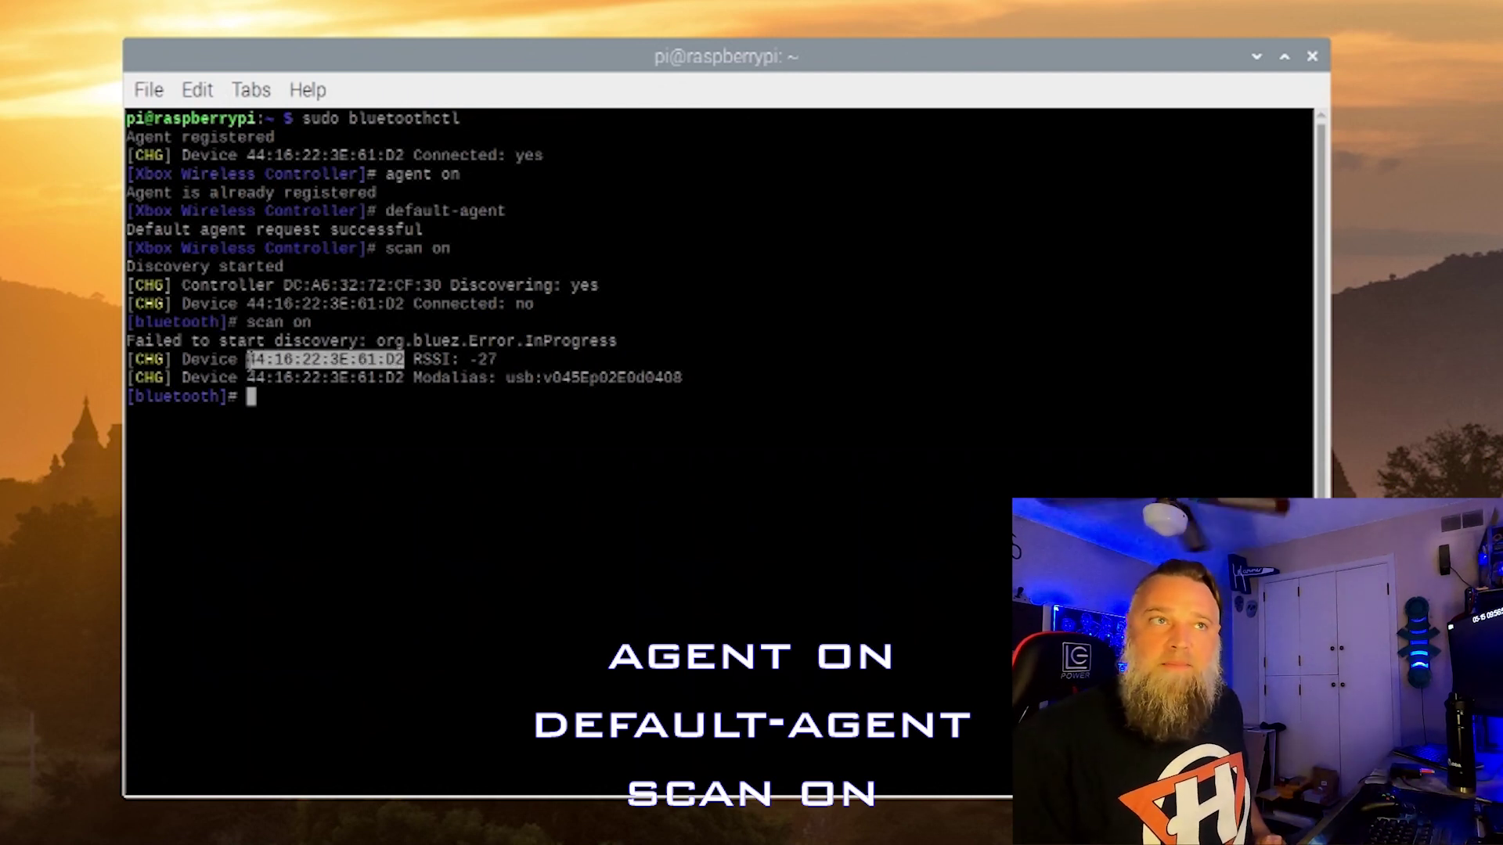
right_click(249, 364)
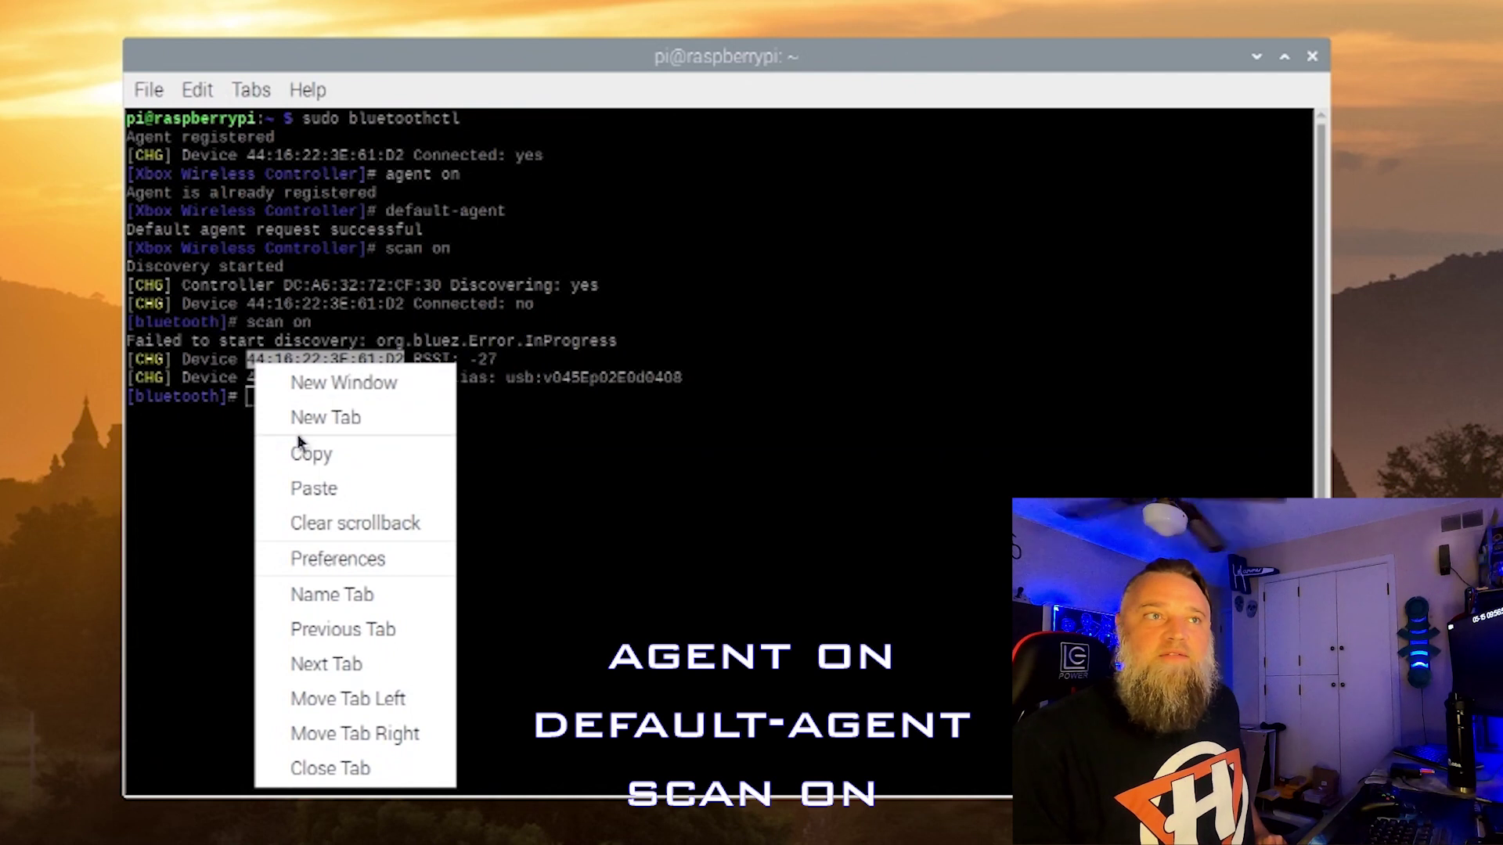
left_click(318, 453)
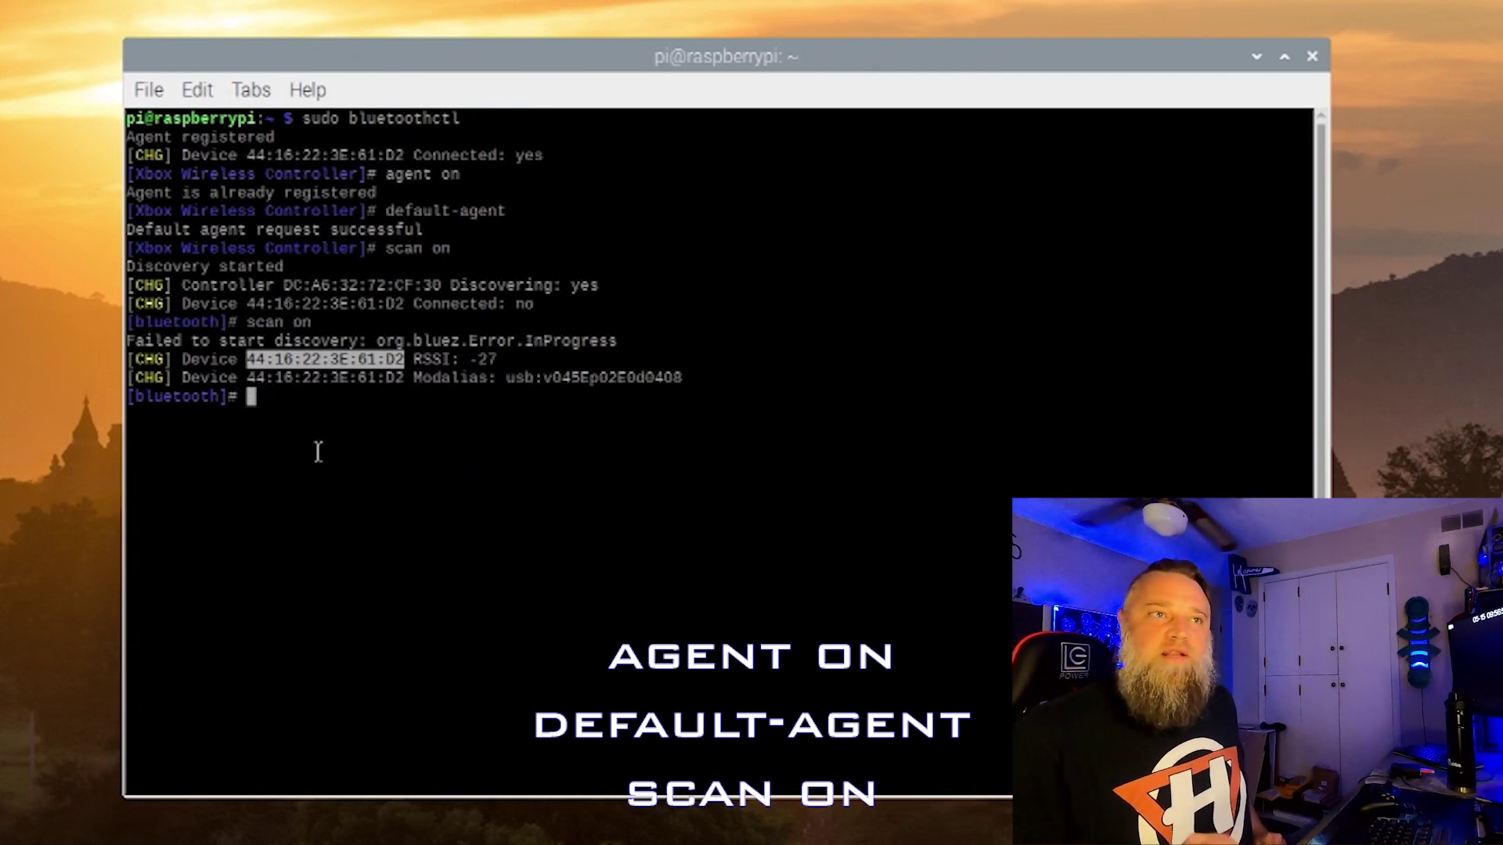
- Connect to the Xbox controller by pasting its MAC address after connect
type("conn")
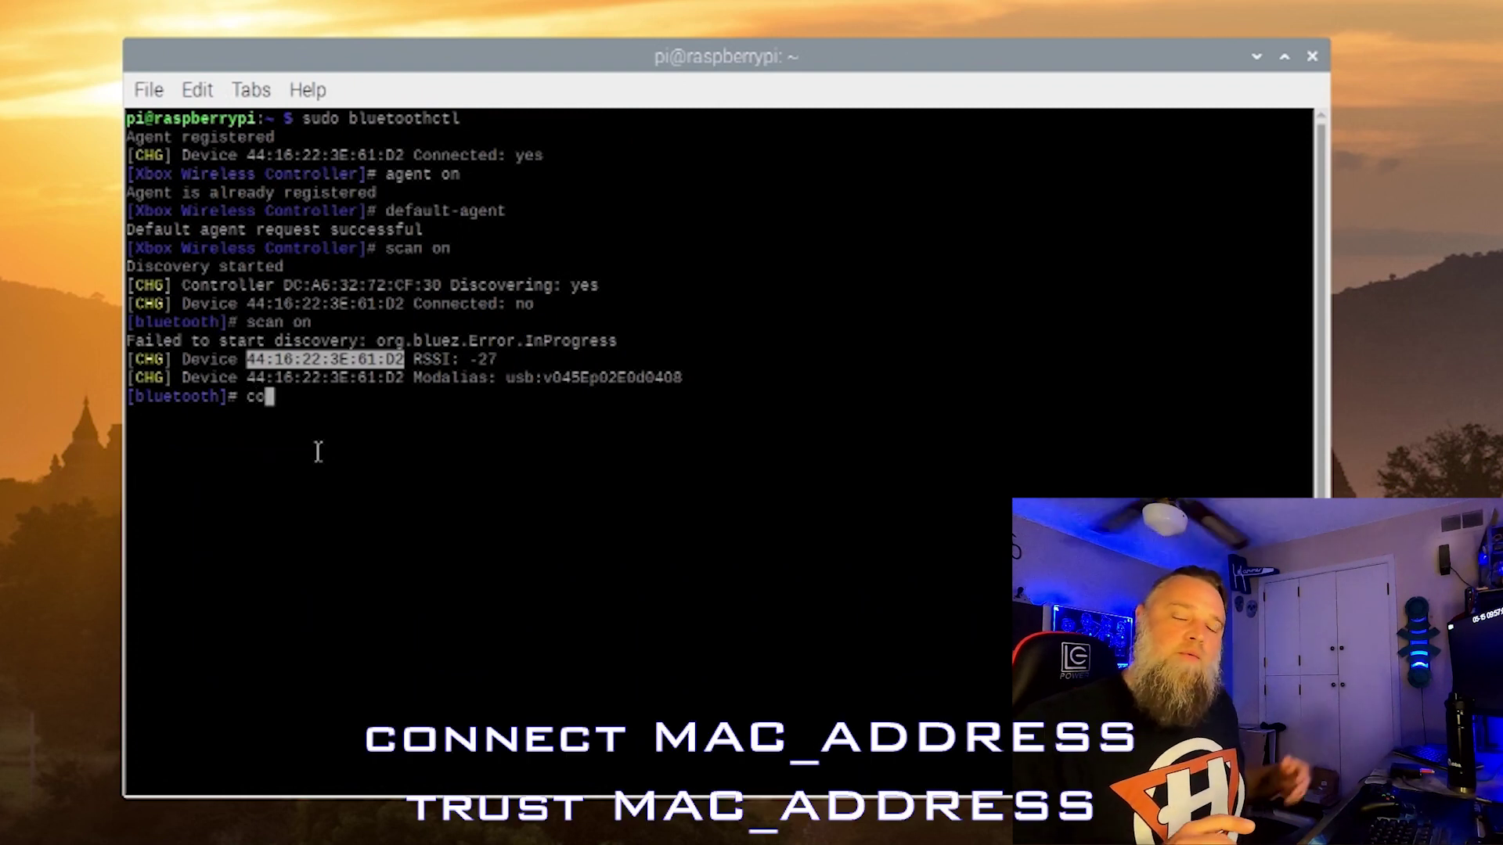
type("ect")
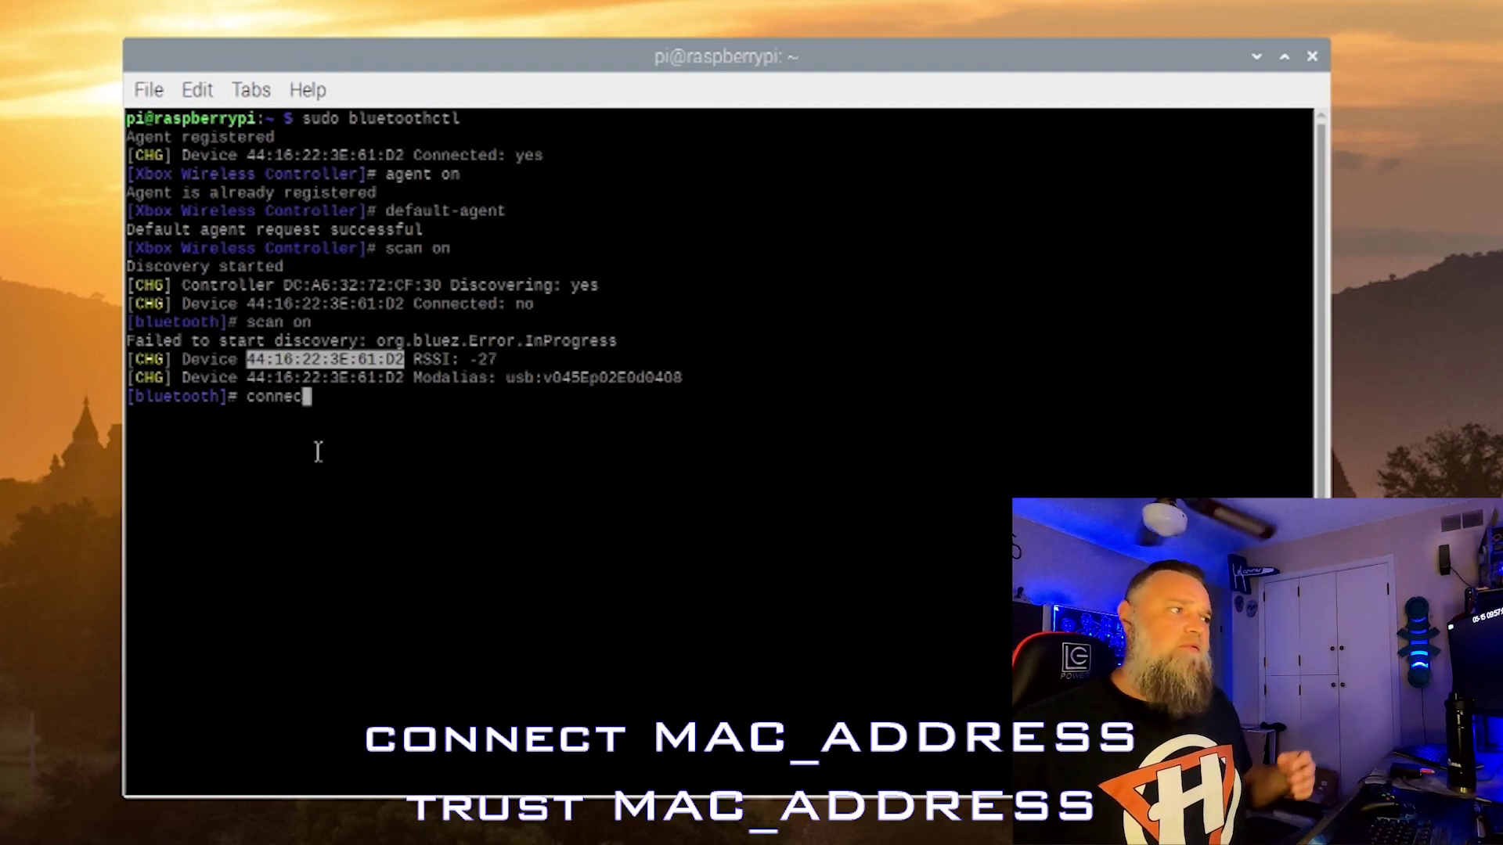
right_click(357, 424)
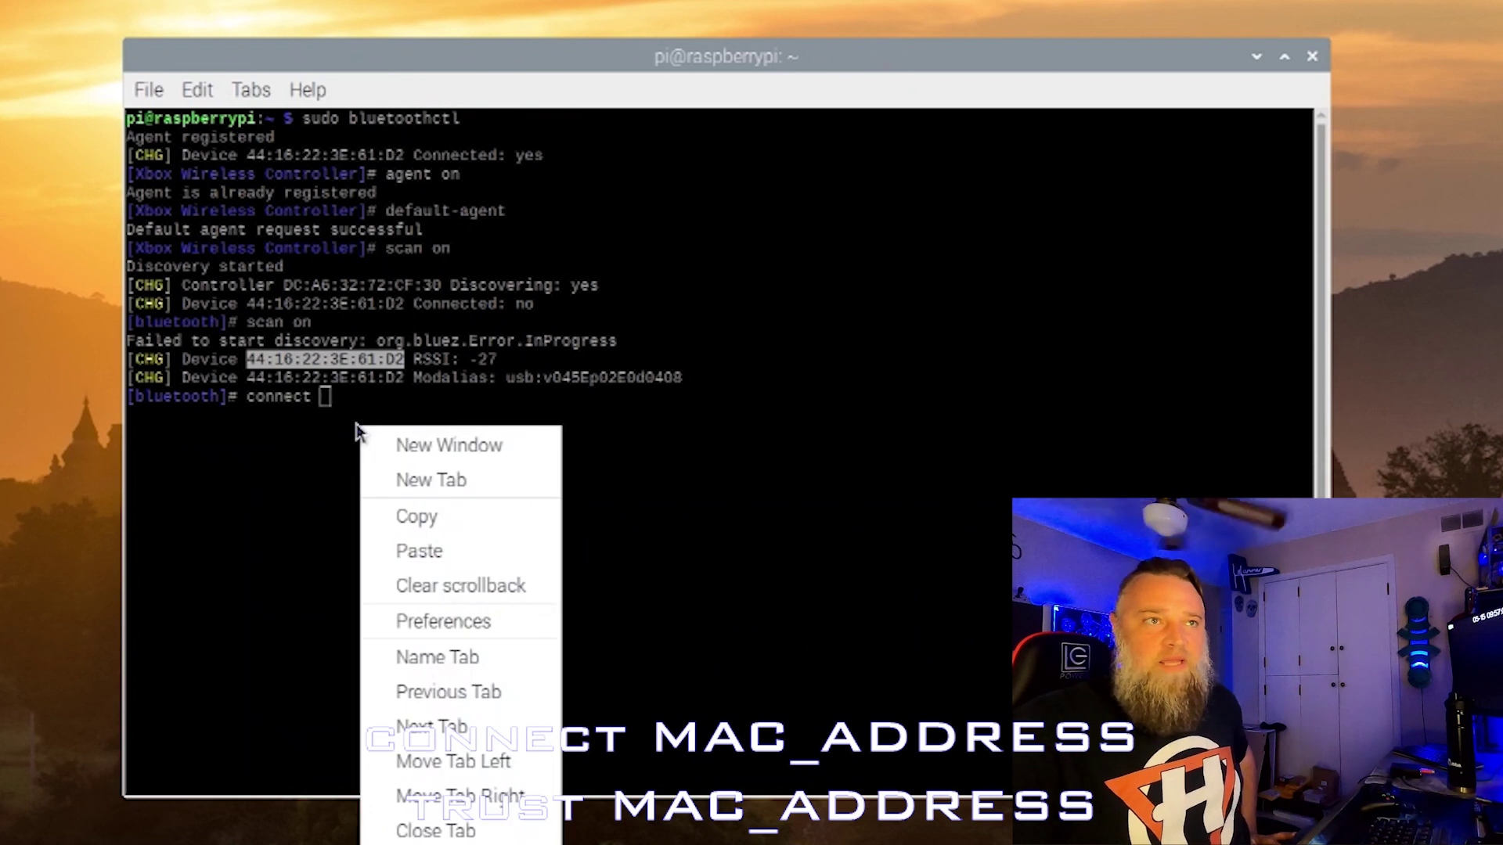
left_click(462, 549)
key("Return")
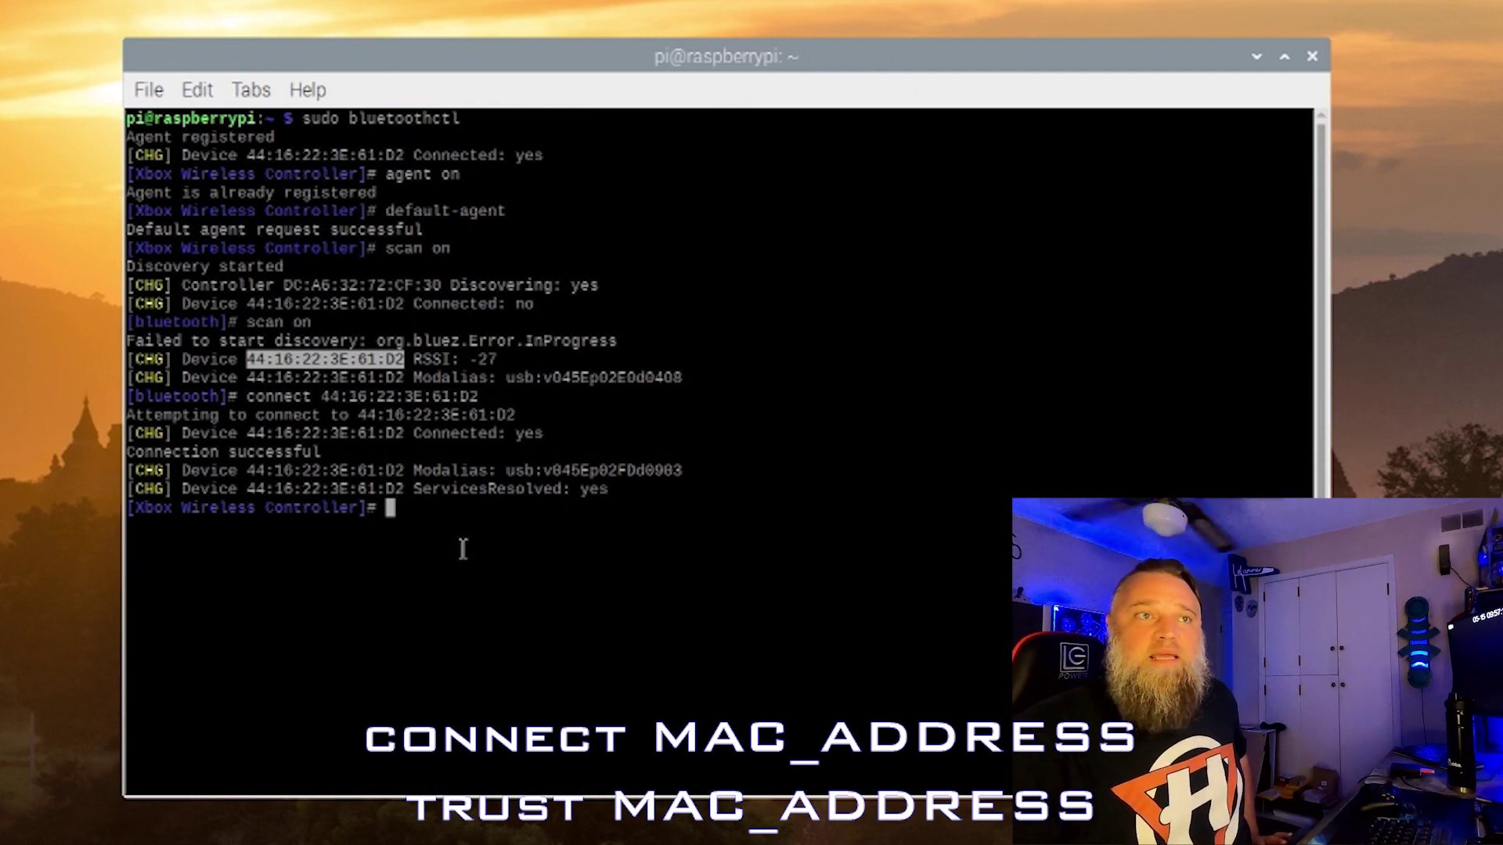
- Trust the Xbox controller by pasting its MAC address after trust
type("trust")
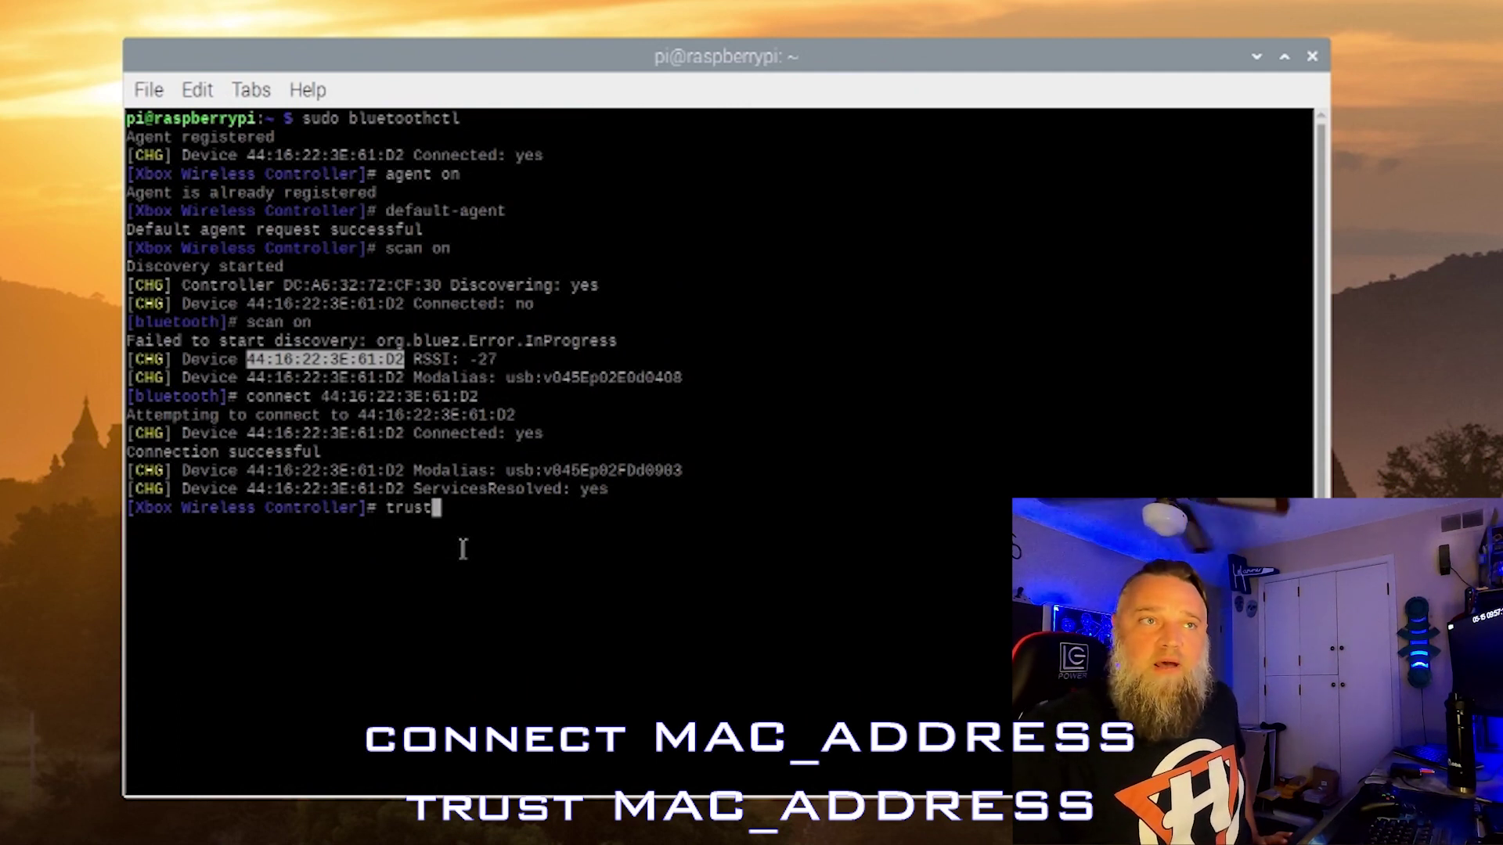
right_click(504, 514)
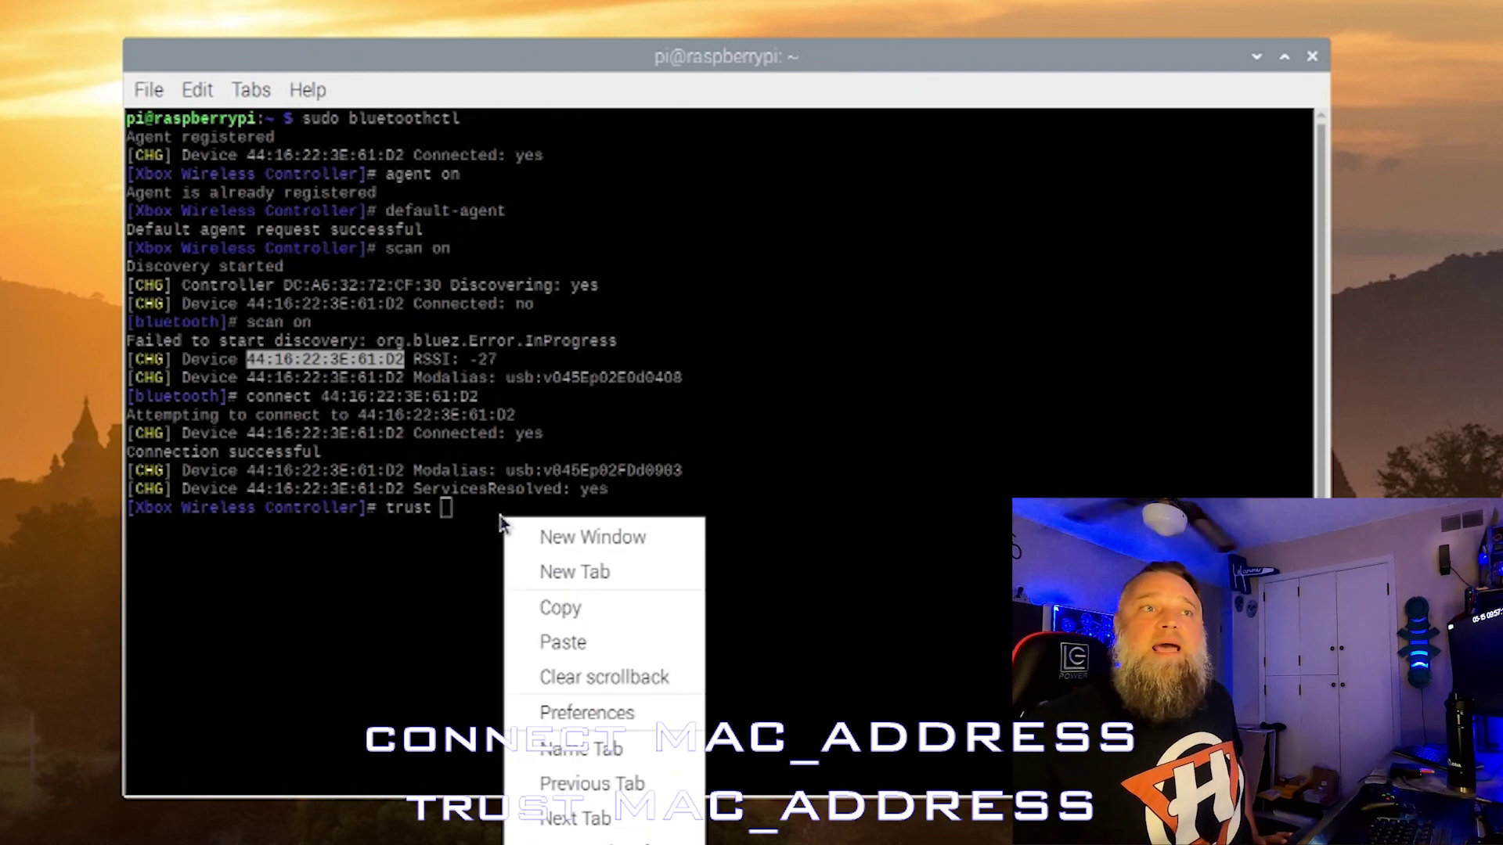
left_click(584, 642)
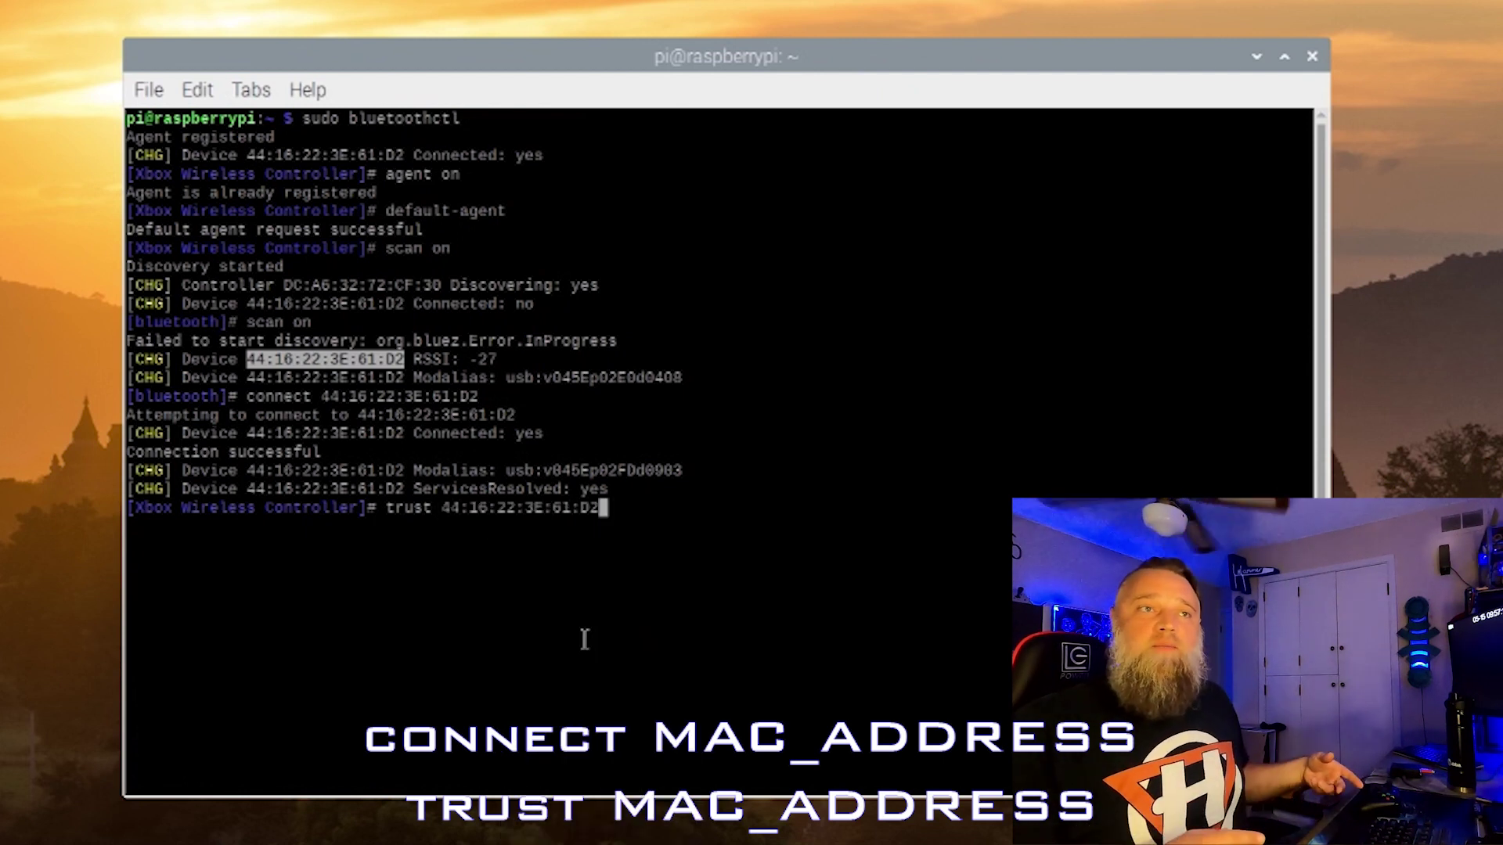
key("Return")
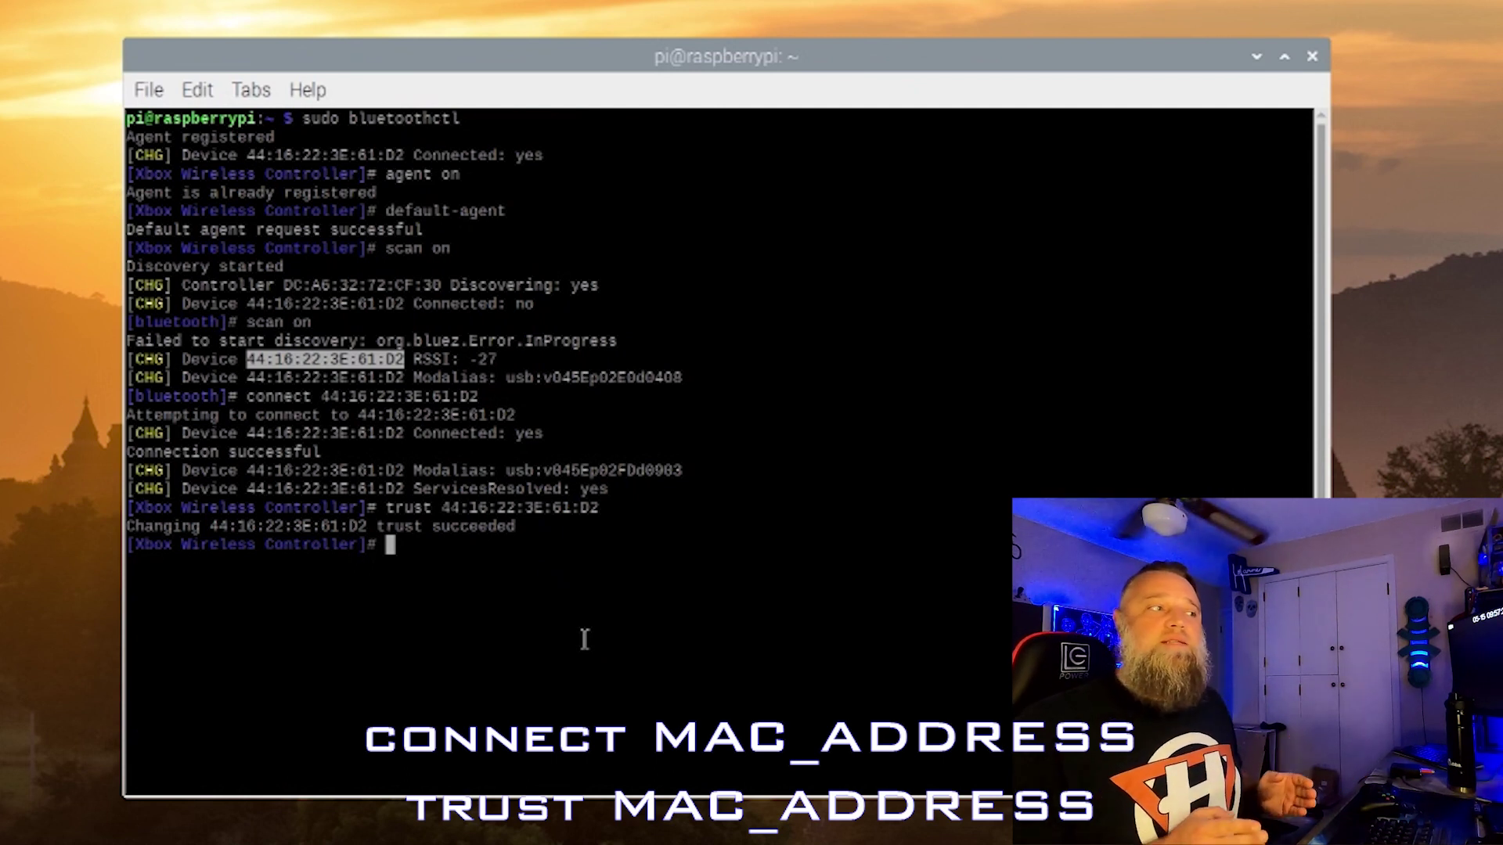
- Quit bluetoothctl and install the joystick package with sudo apt-get install joystick
type("uit")
key("Return")
type("quit")
key("Return")
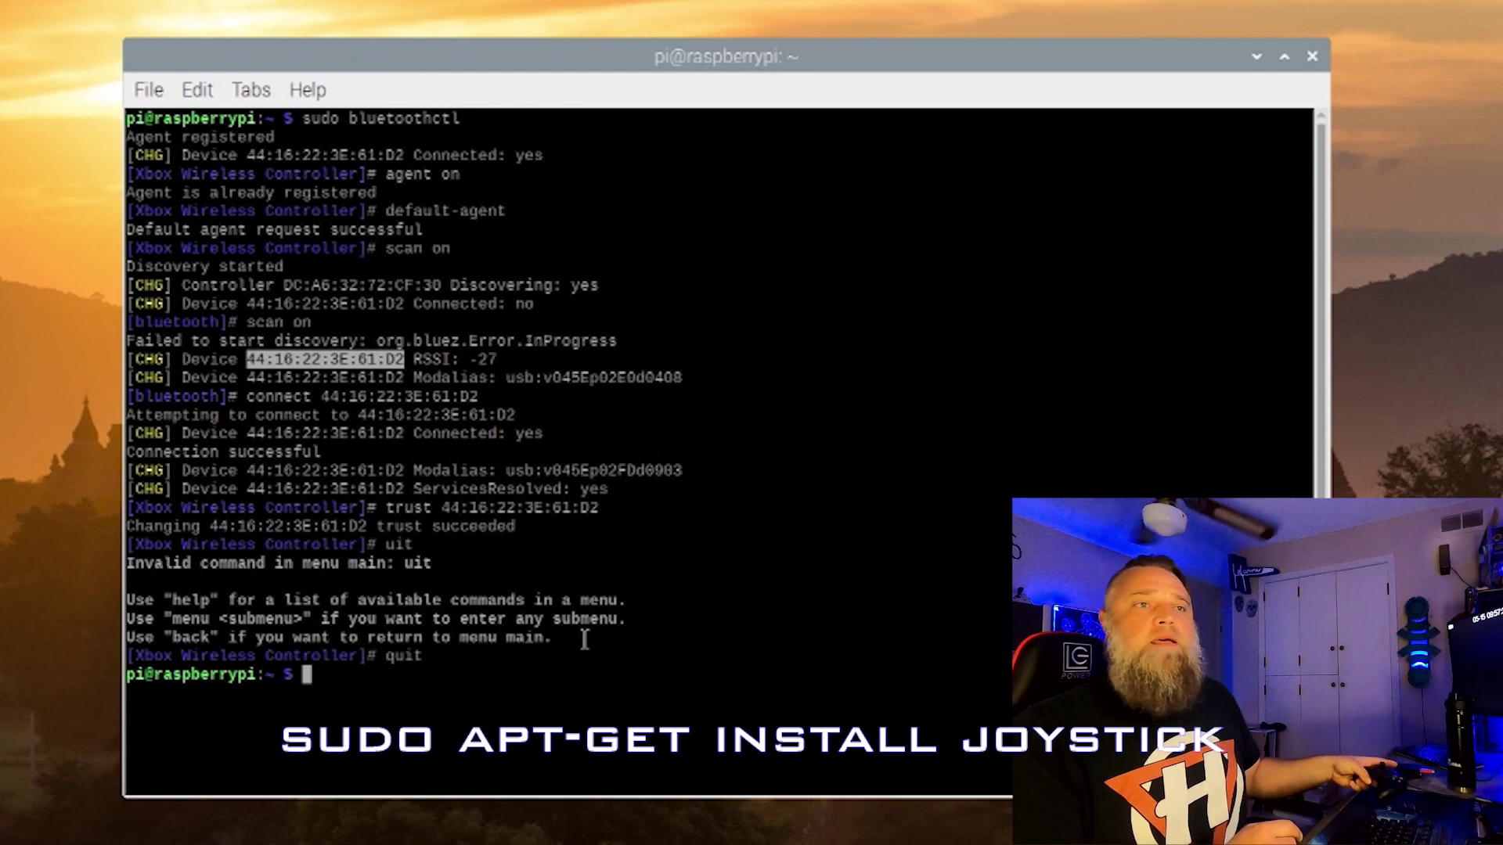
type("sud")
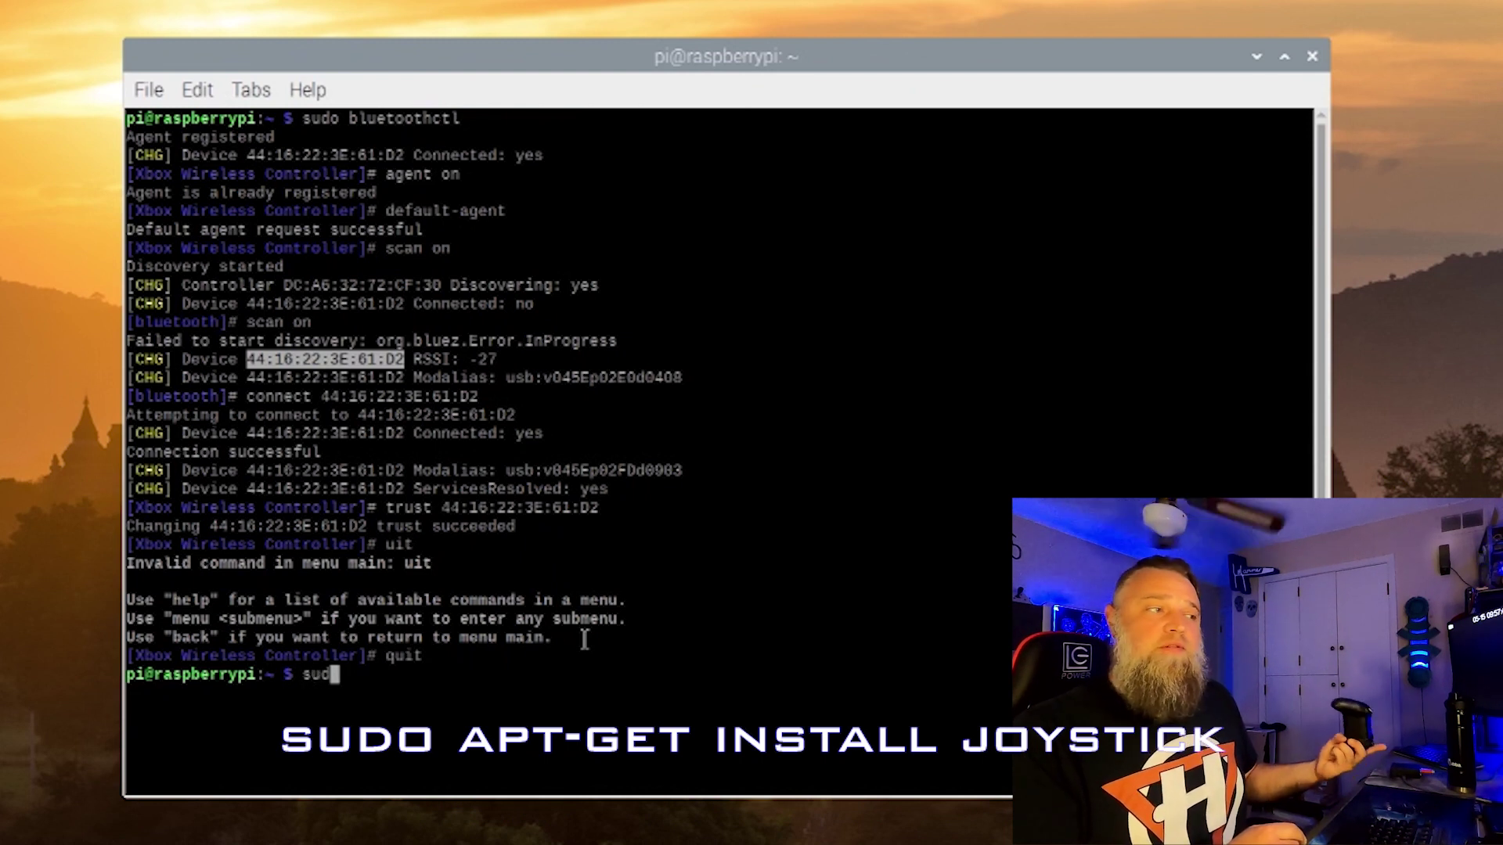
type("o apt-get")
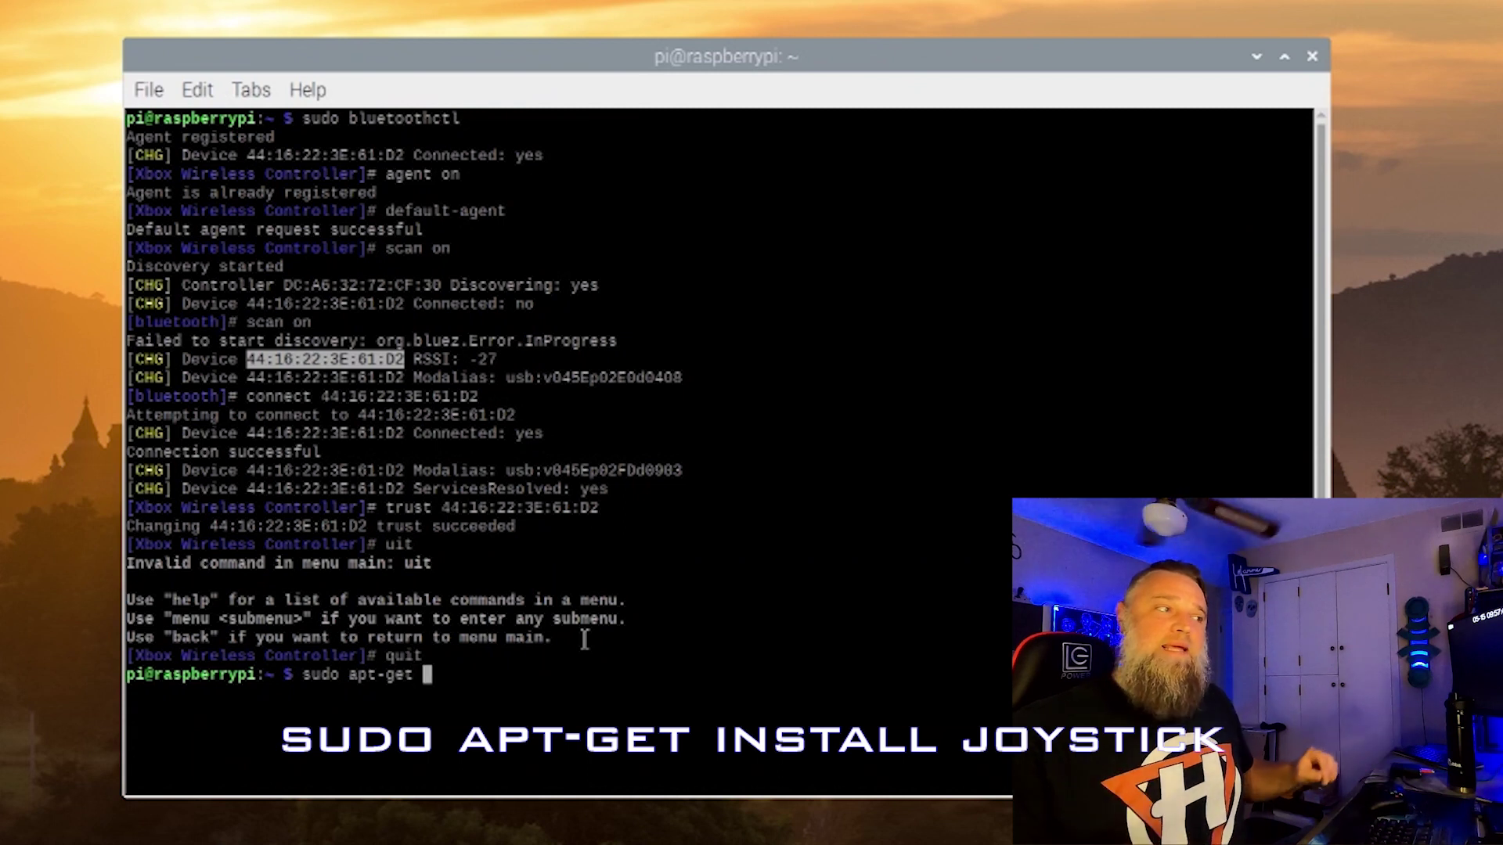
type(" install ")
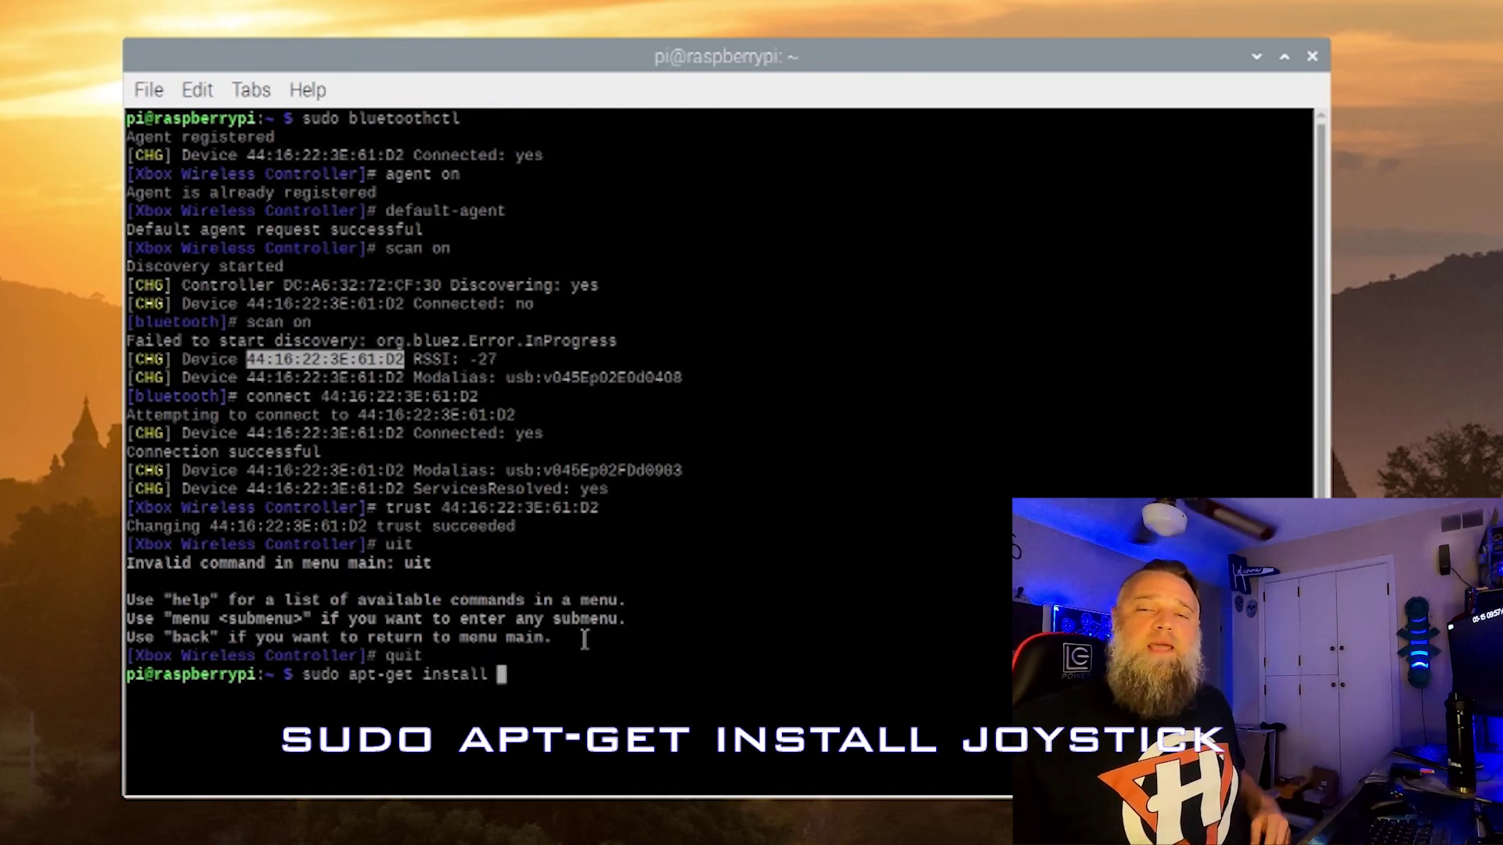
type("joy")
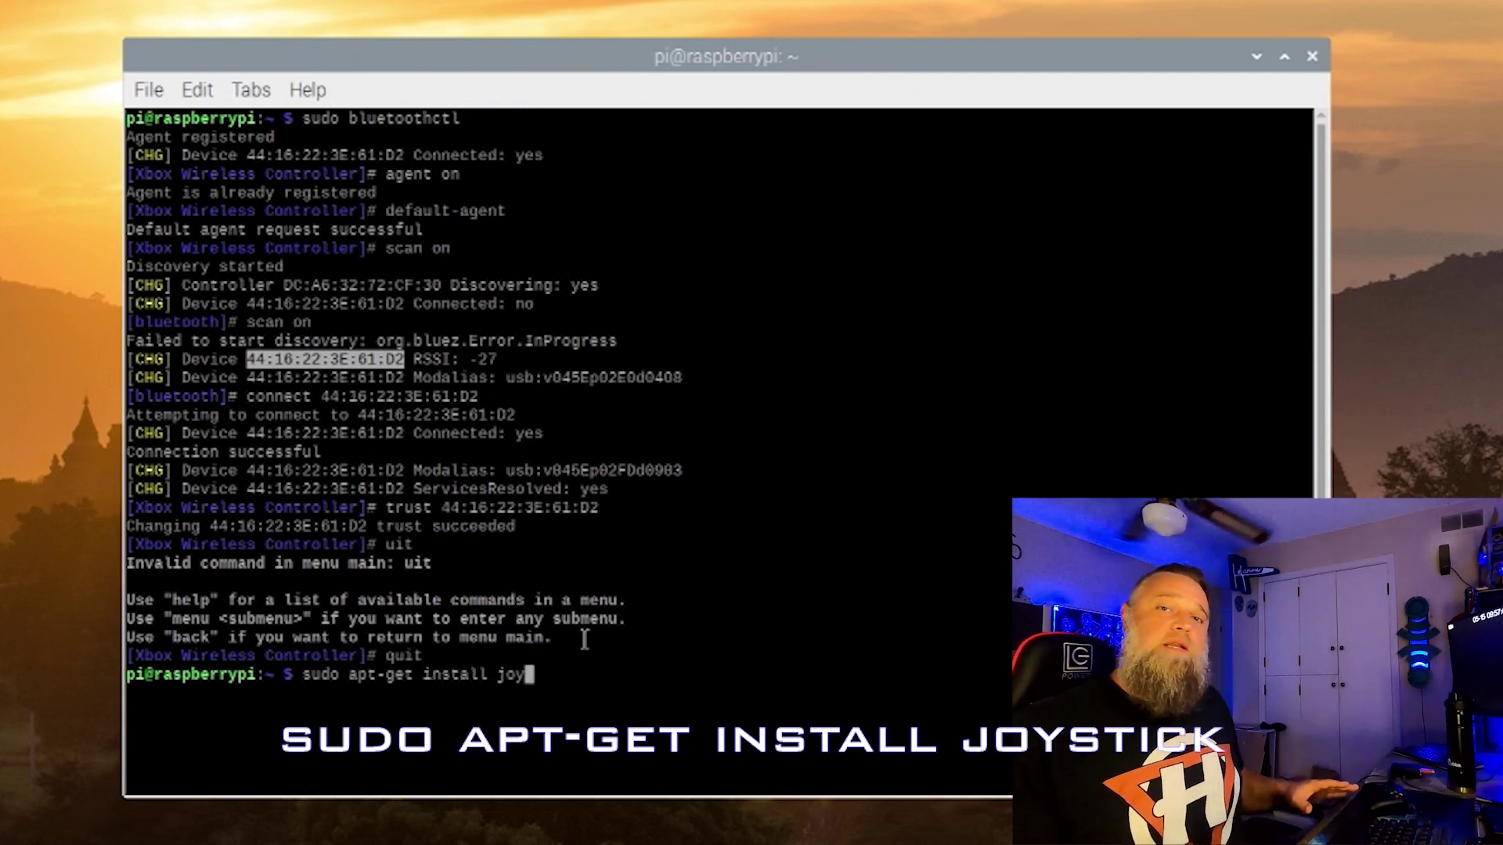
type("stick")
key("Return")
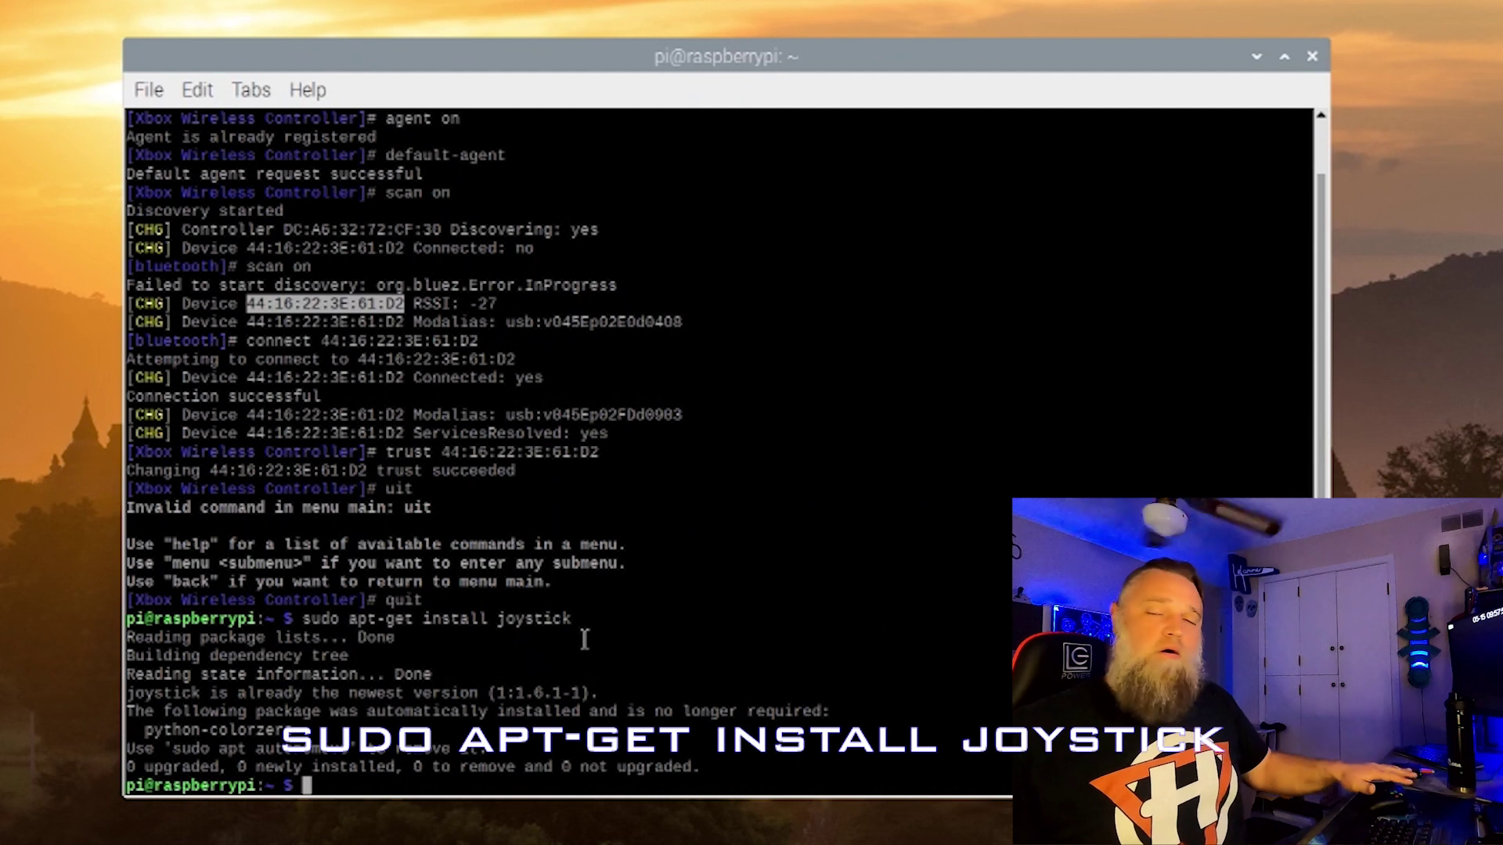
- Run sudo jstest /dev/input/js0 to watch the controller's axes and buttons, then stop it
type("sudo ")
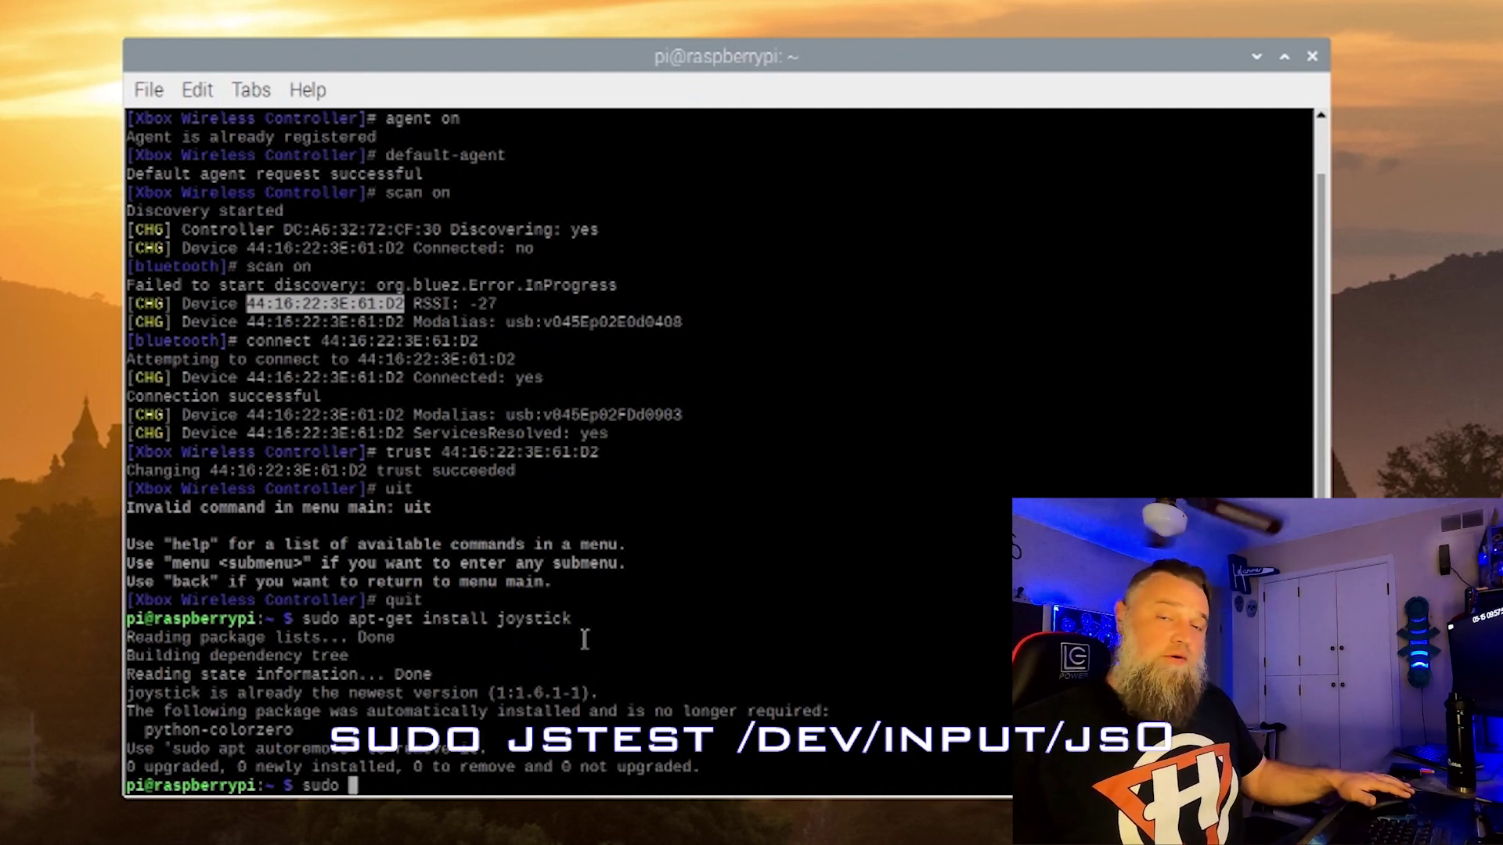
type("jst")
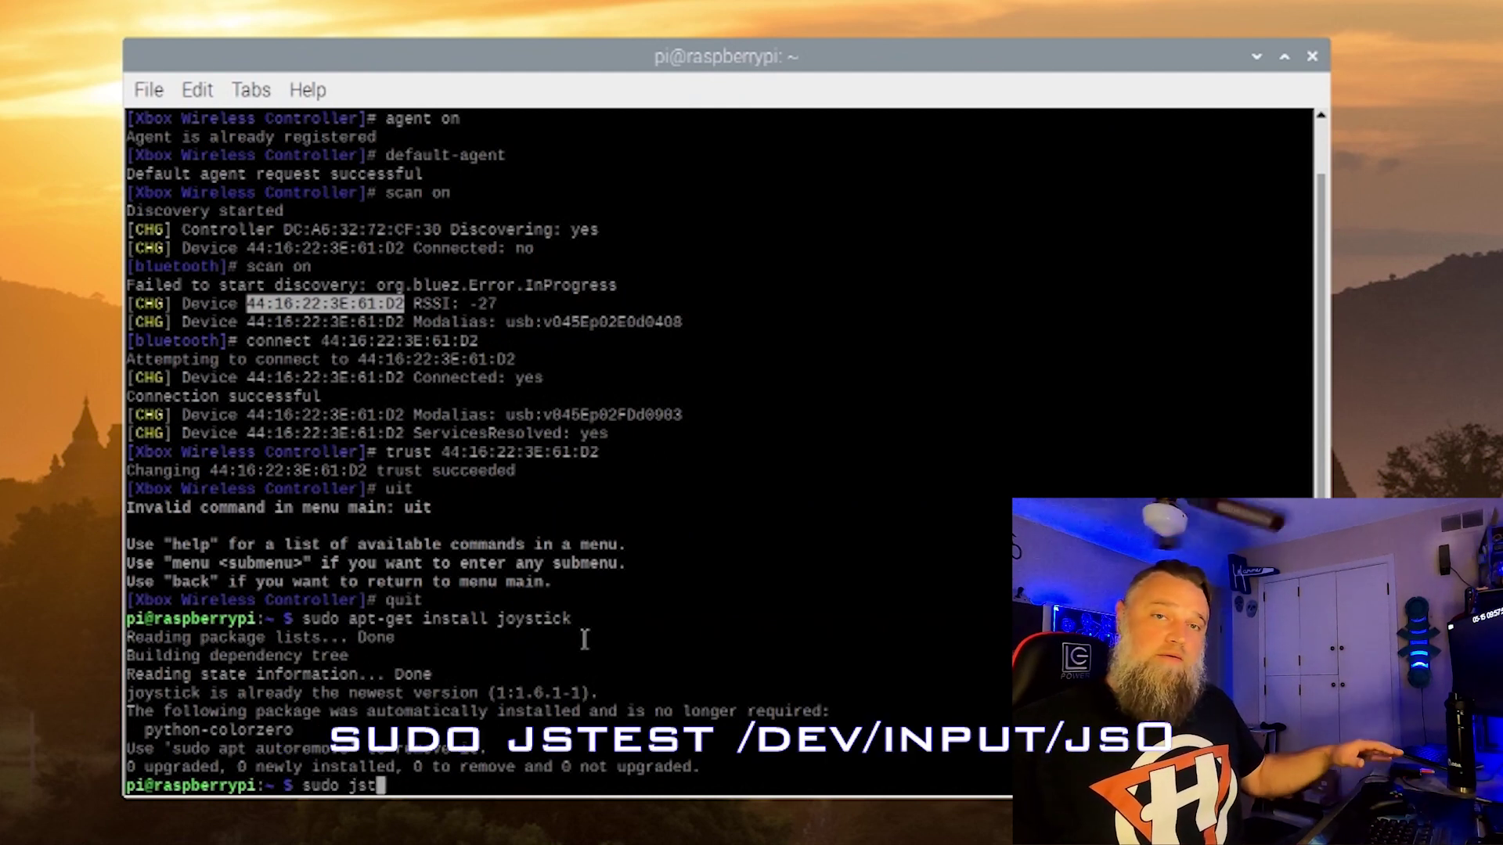
type("est ")
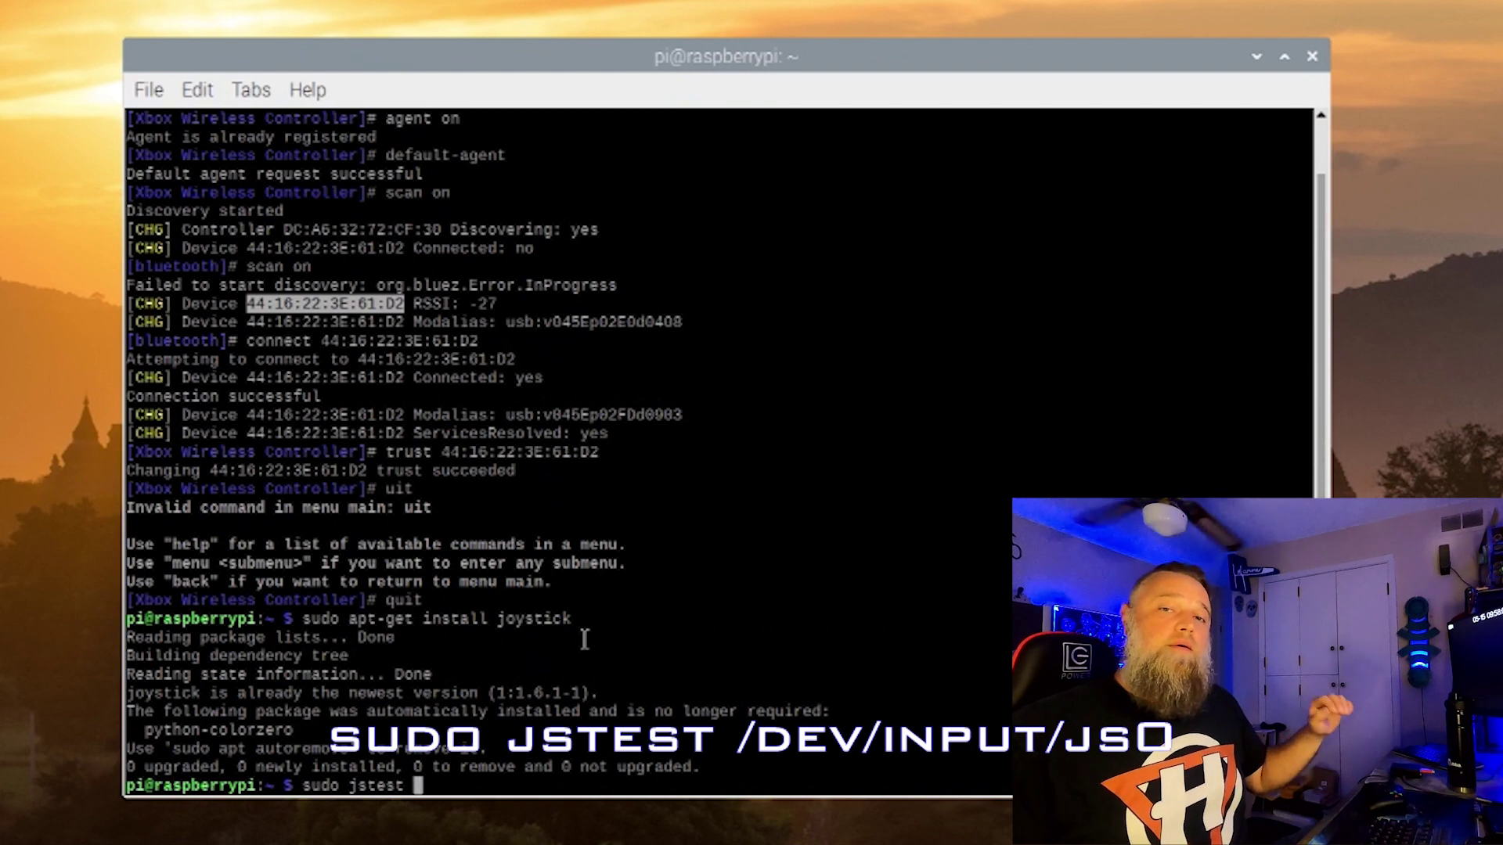
type("/dev")
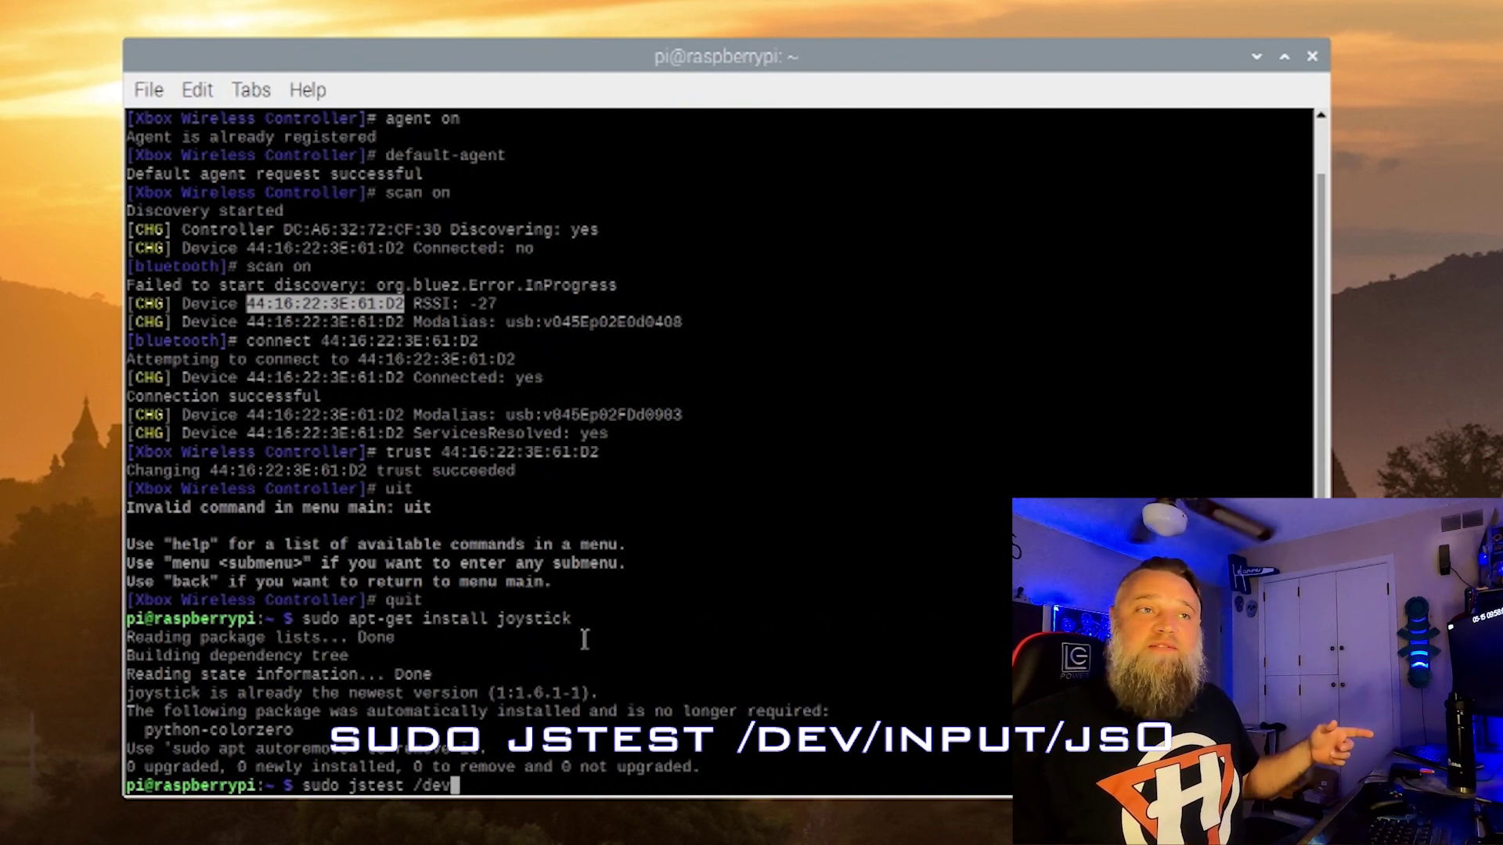
type("/input")
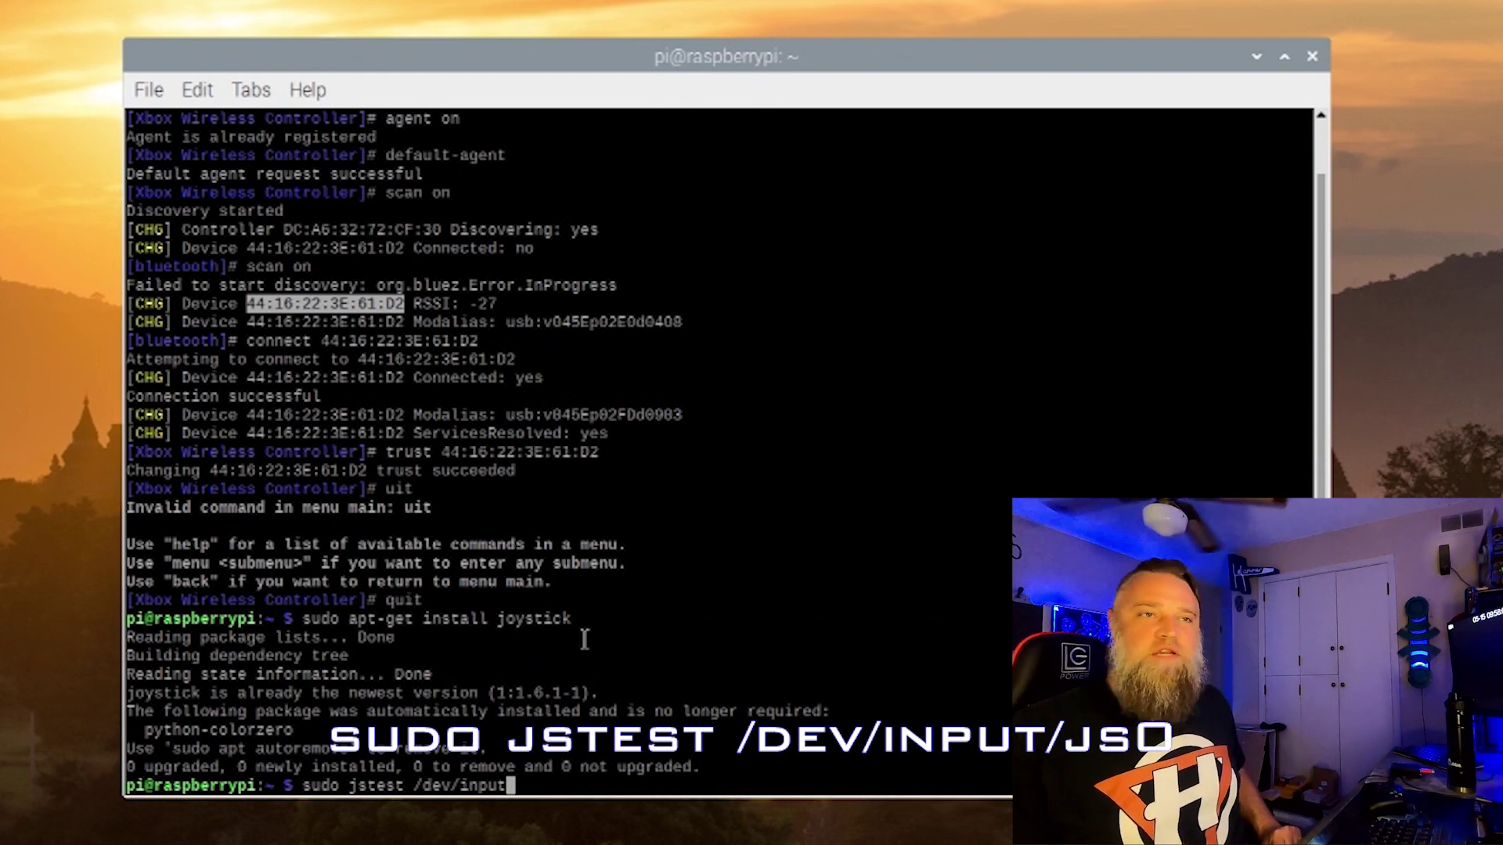
type("/")
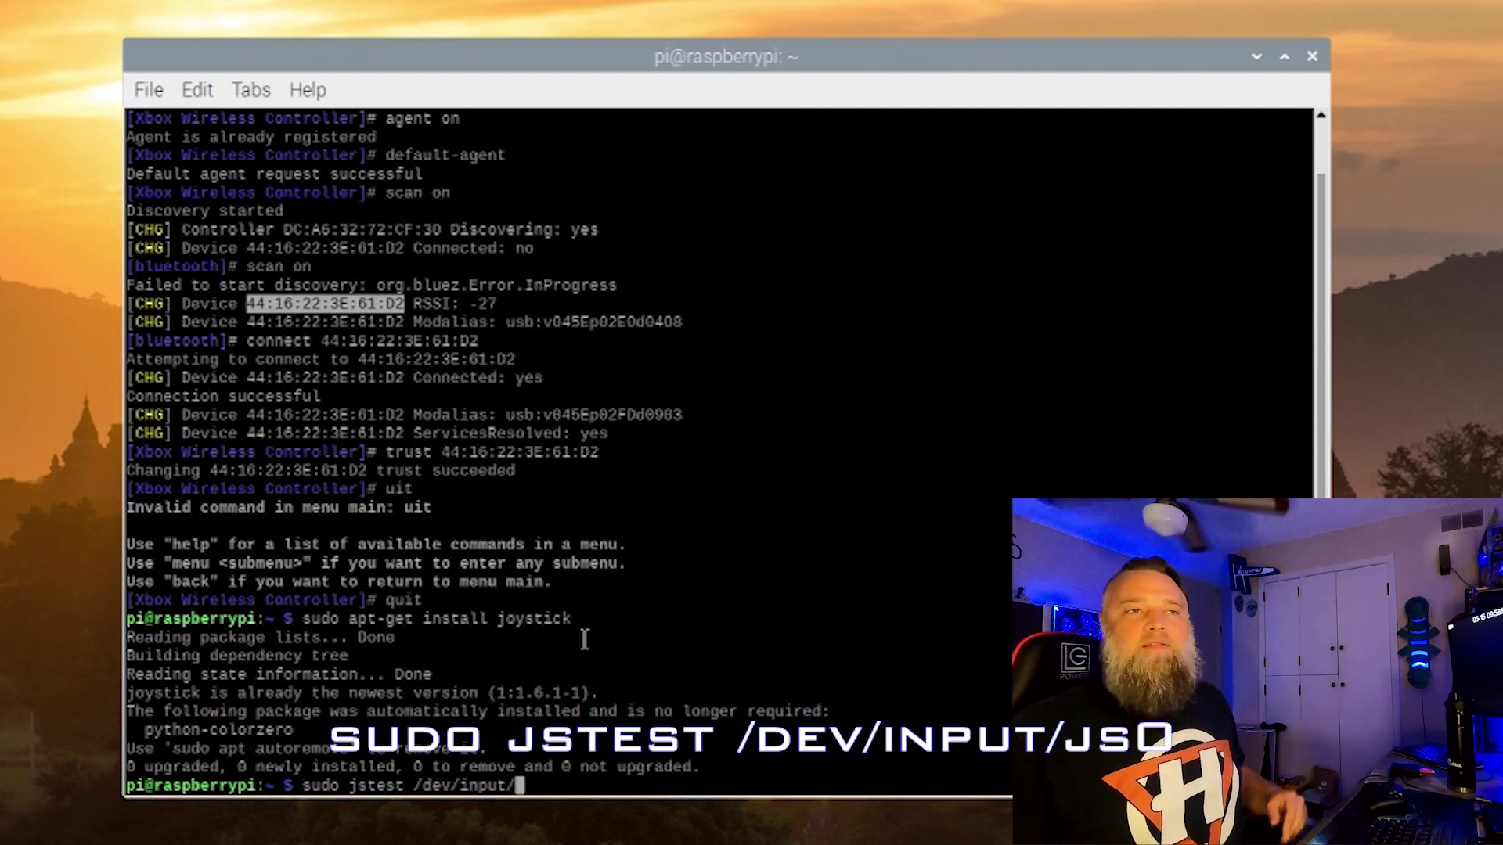
type("js0")
key("Return")
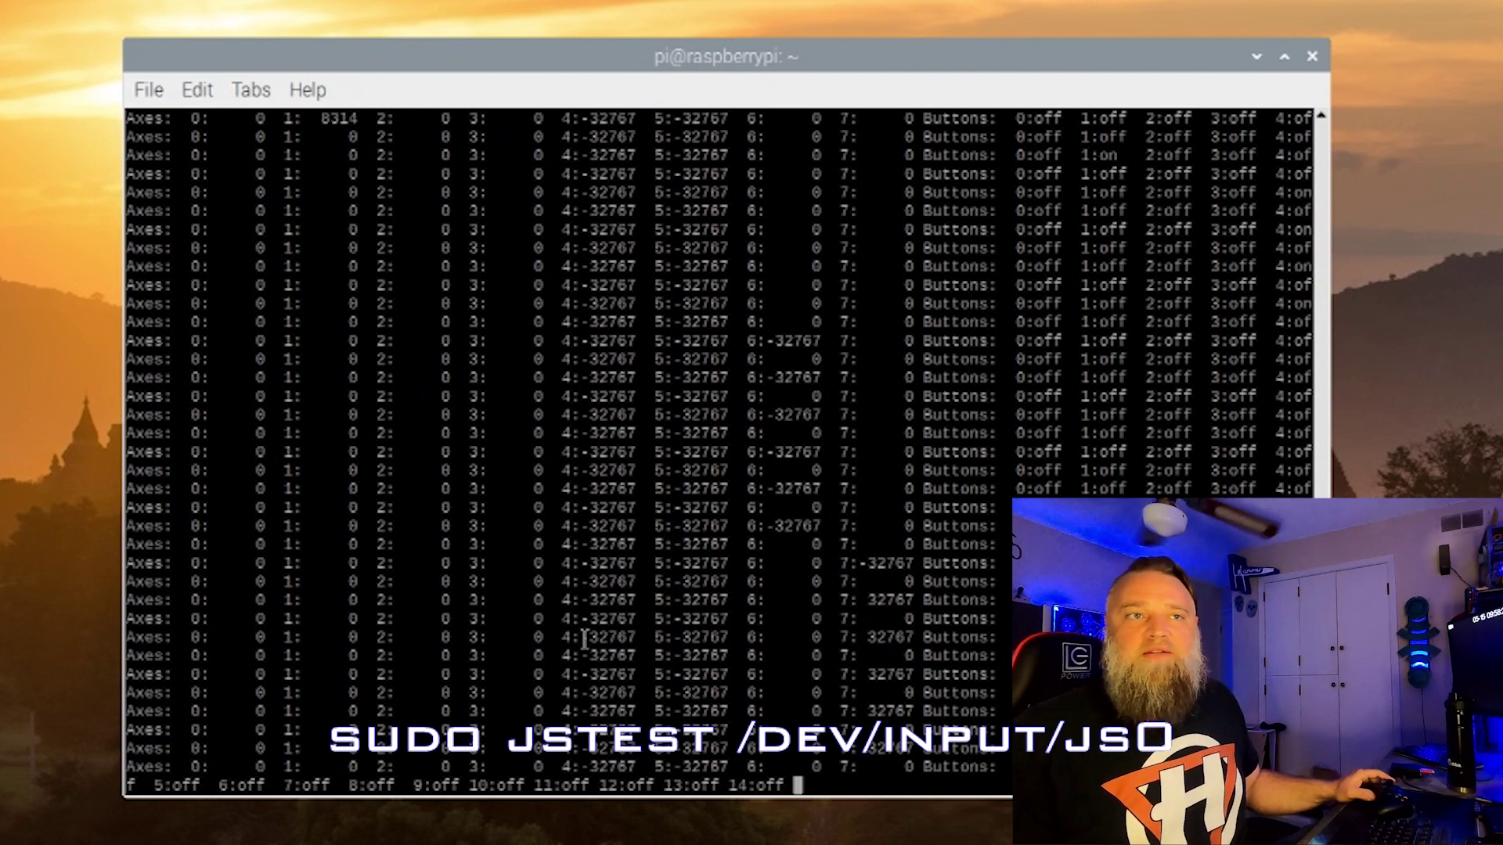
key("Escape")
key("BackSpace")
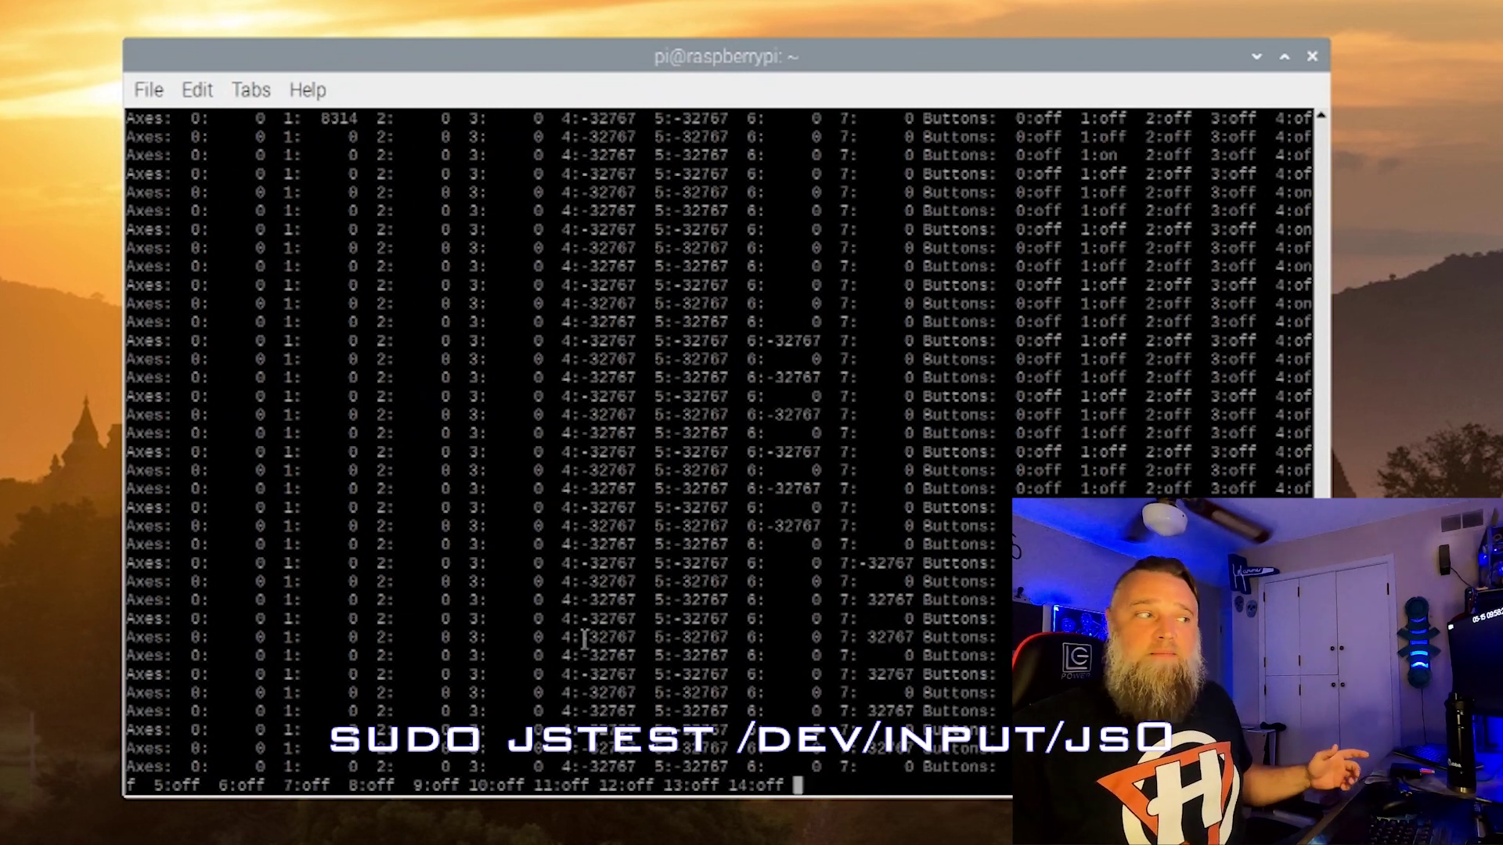
type("quit")
key("Return")
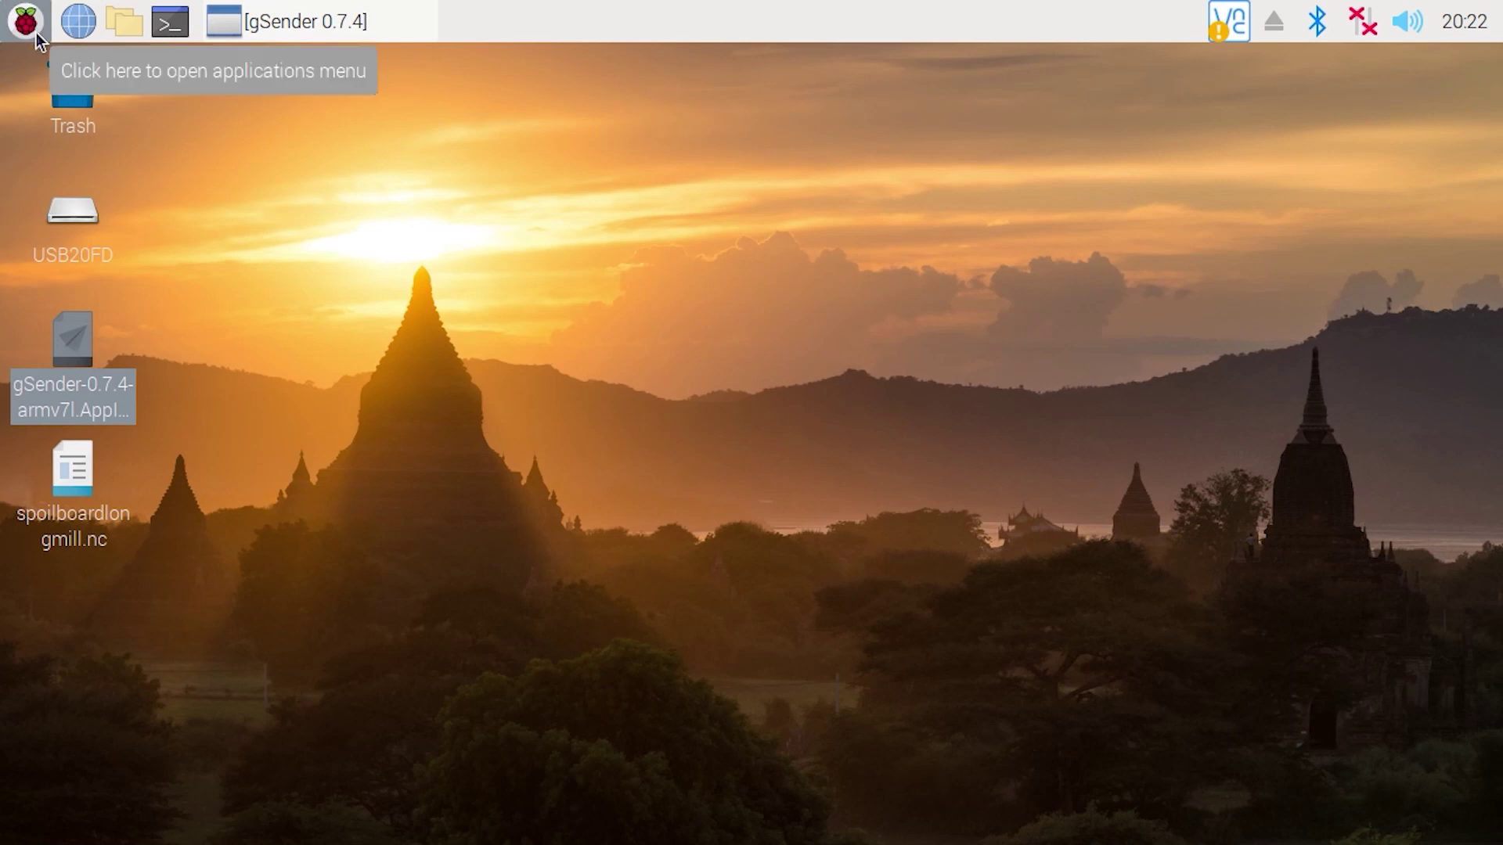
- Launch QJoyPad from the applications menu and dismiss the missing xbox layout error
left_click(36, 33)
mouse_move(135, 326)
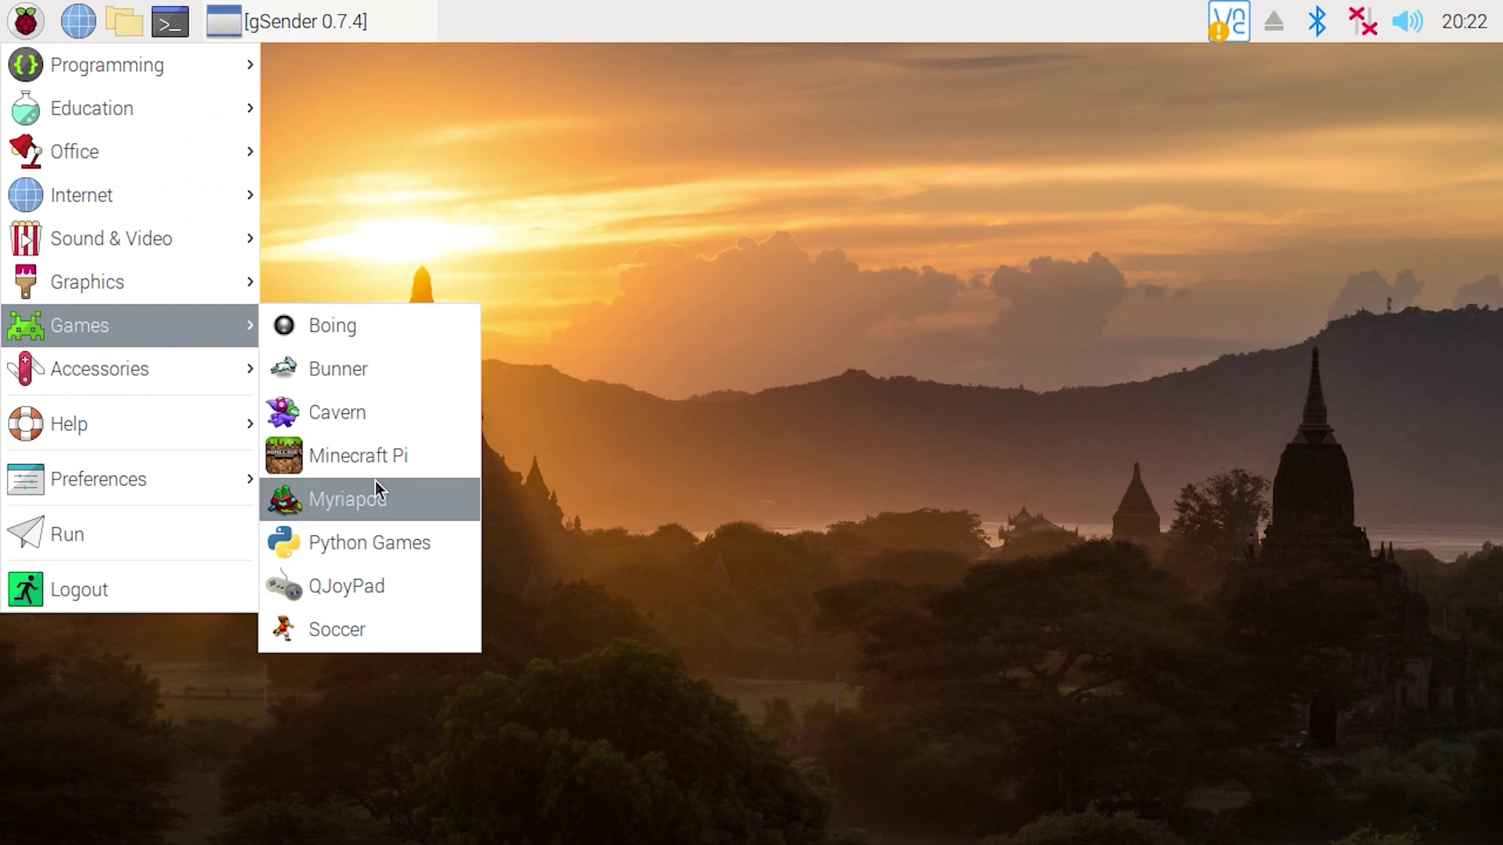
left_click(365, 586)
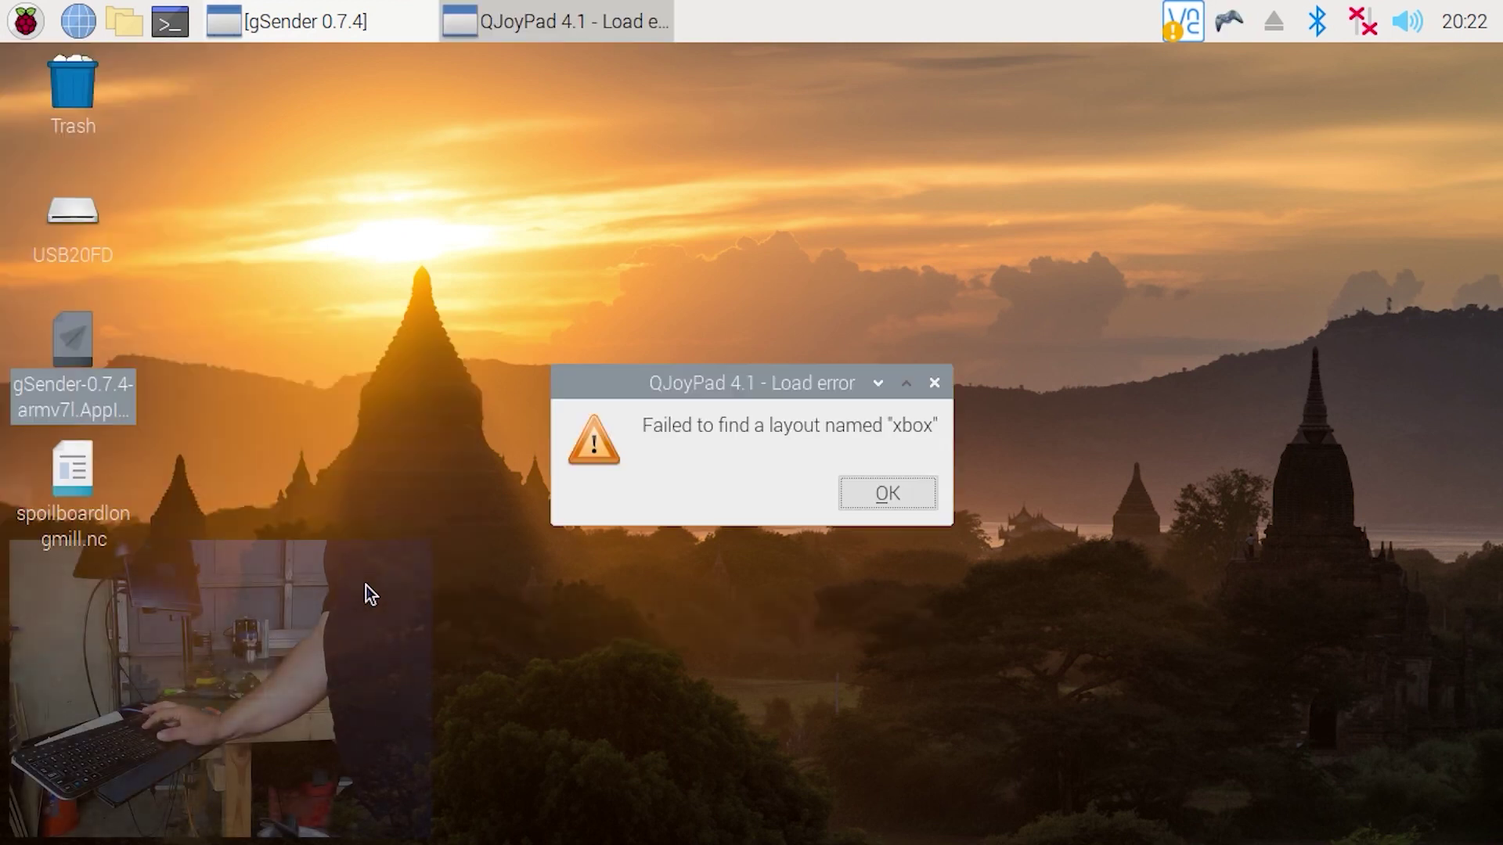
left_click(897, 488)
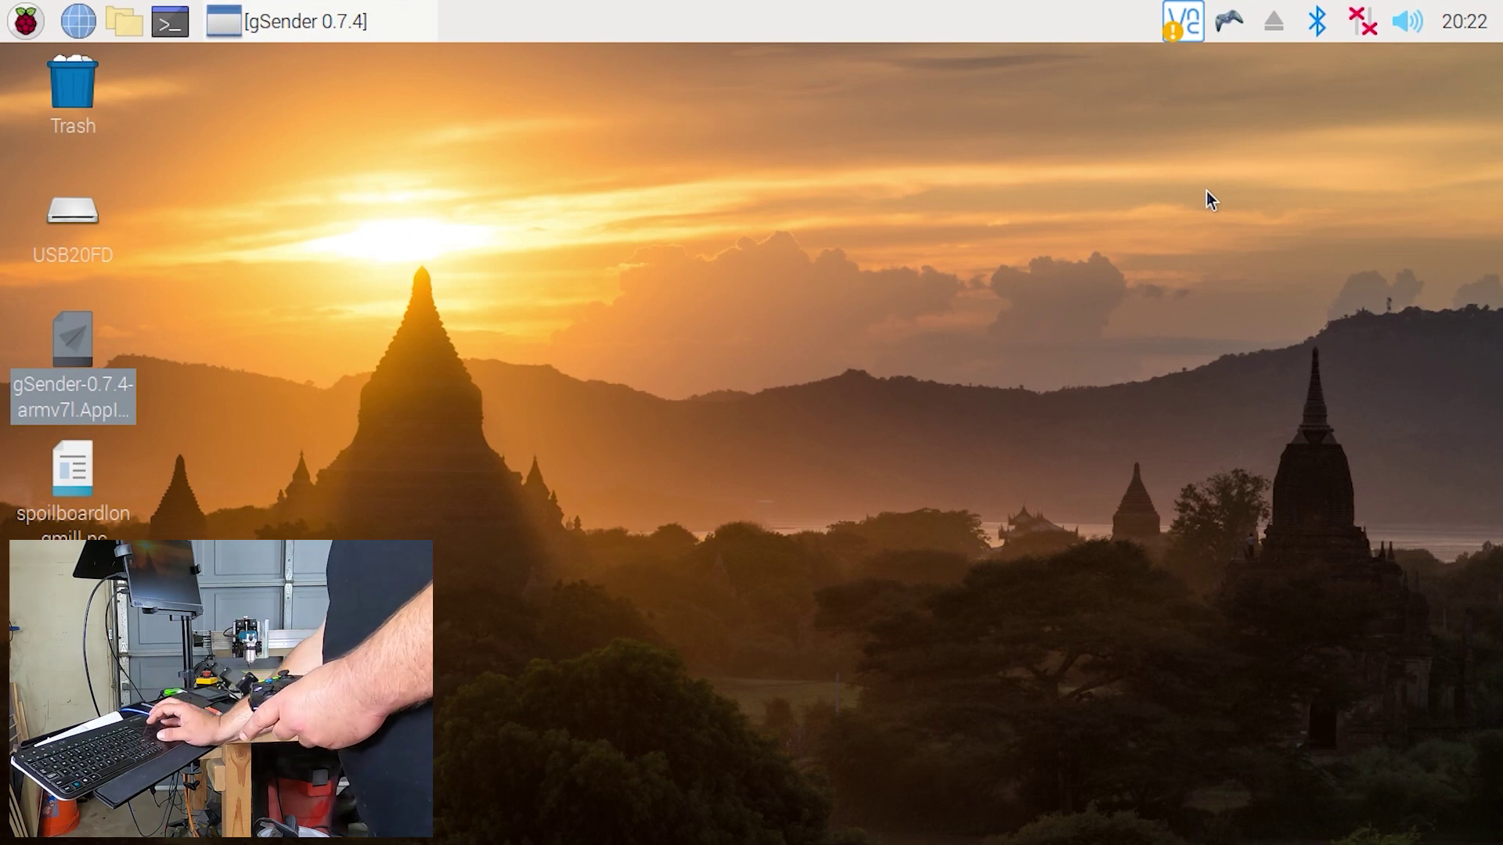
- Confirm the Xbox controller is on Bluetooth and update QJoyPad's joystick devices
left_click_drag(1205, 188, 1257, 105)
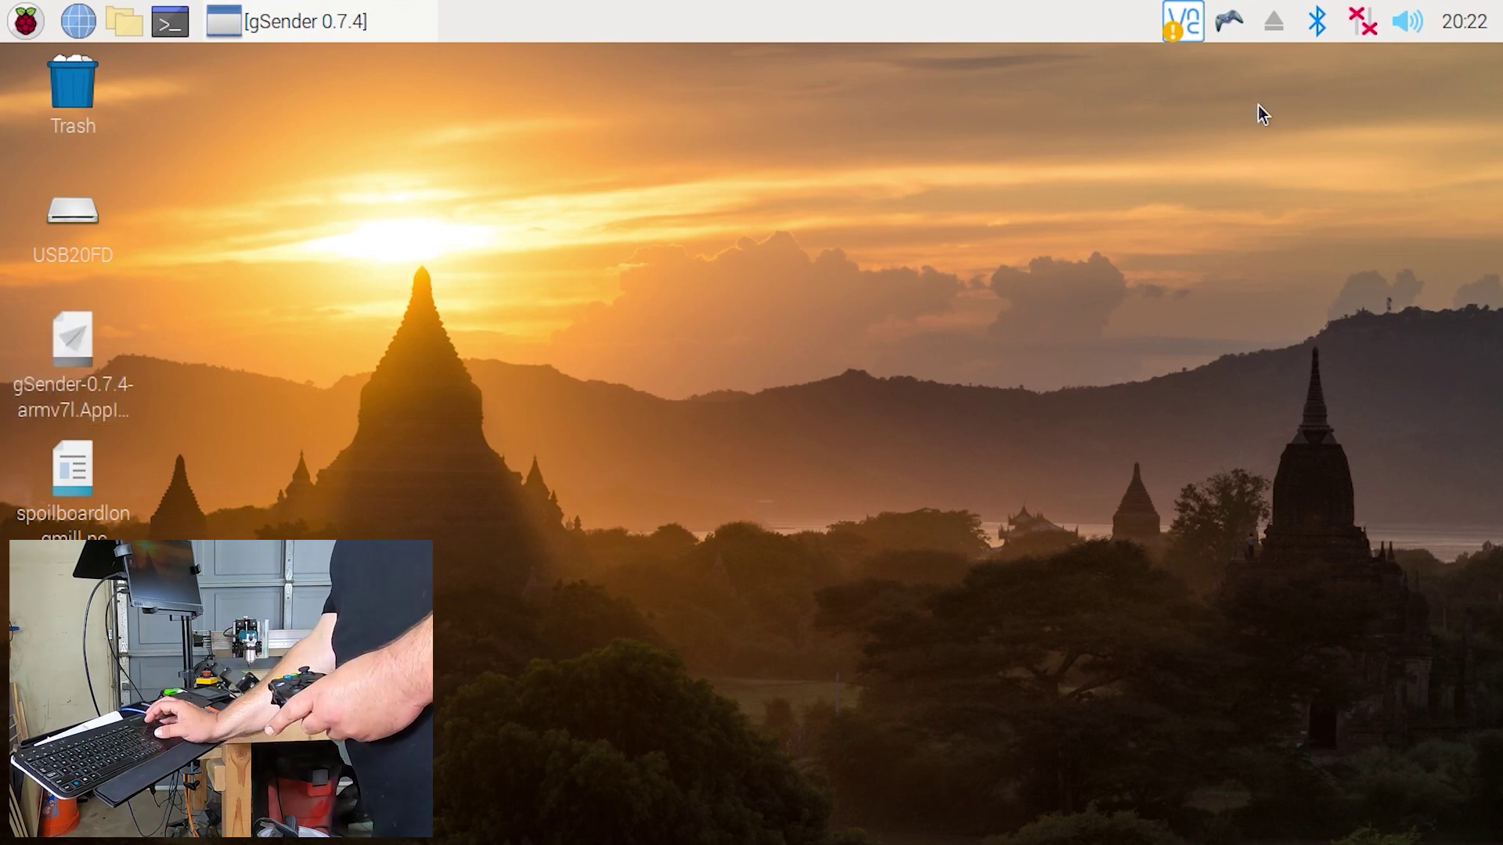
left_click(1317, 22)
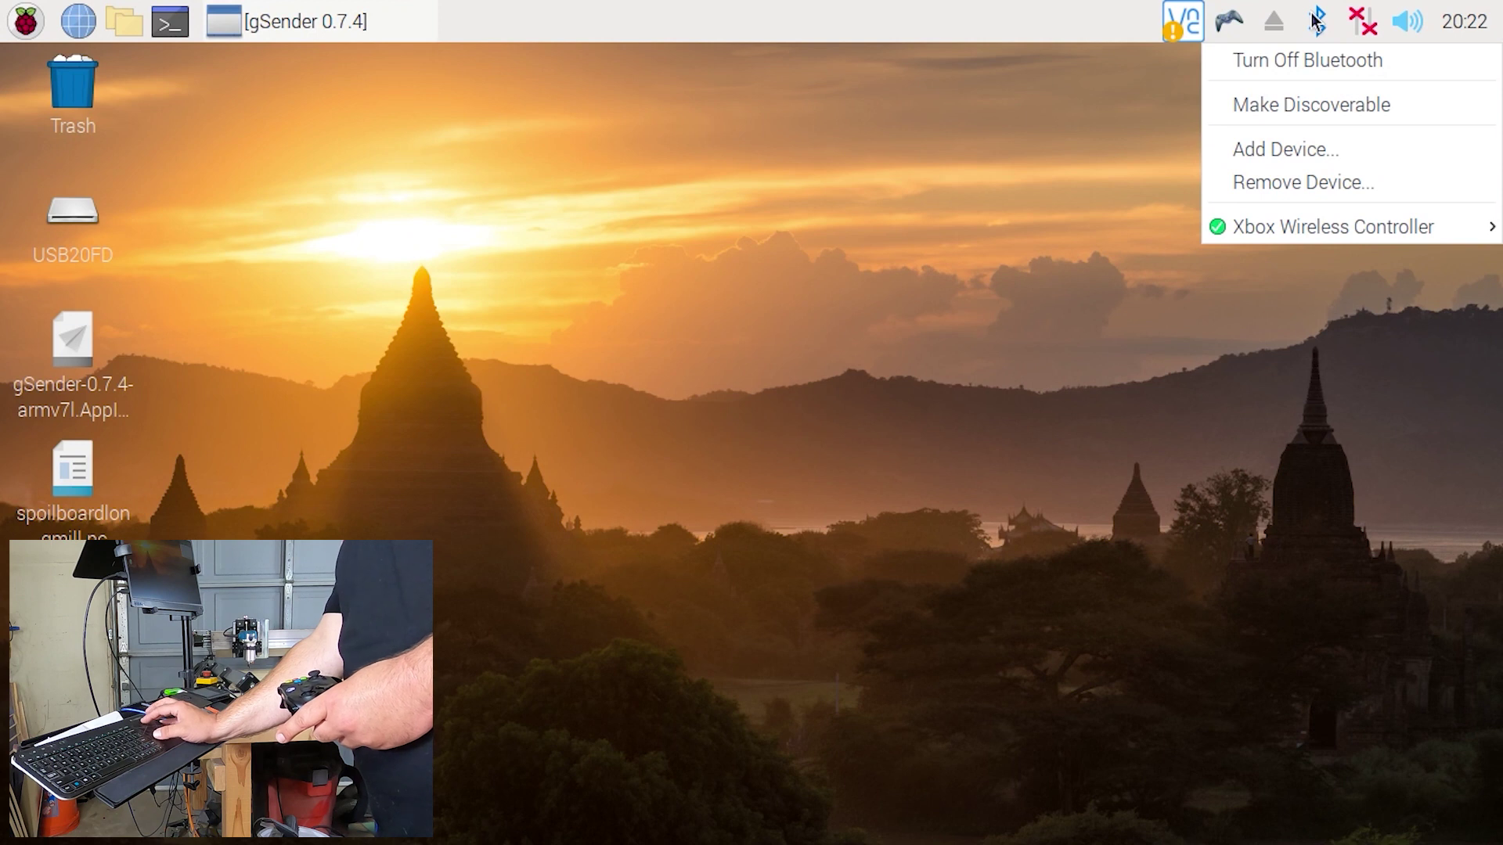
mouse_move(1243, 231)
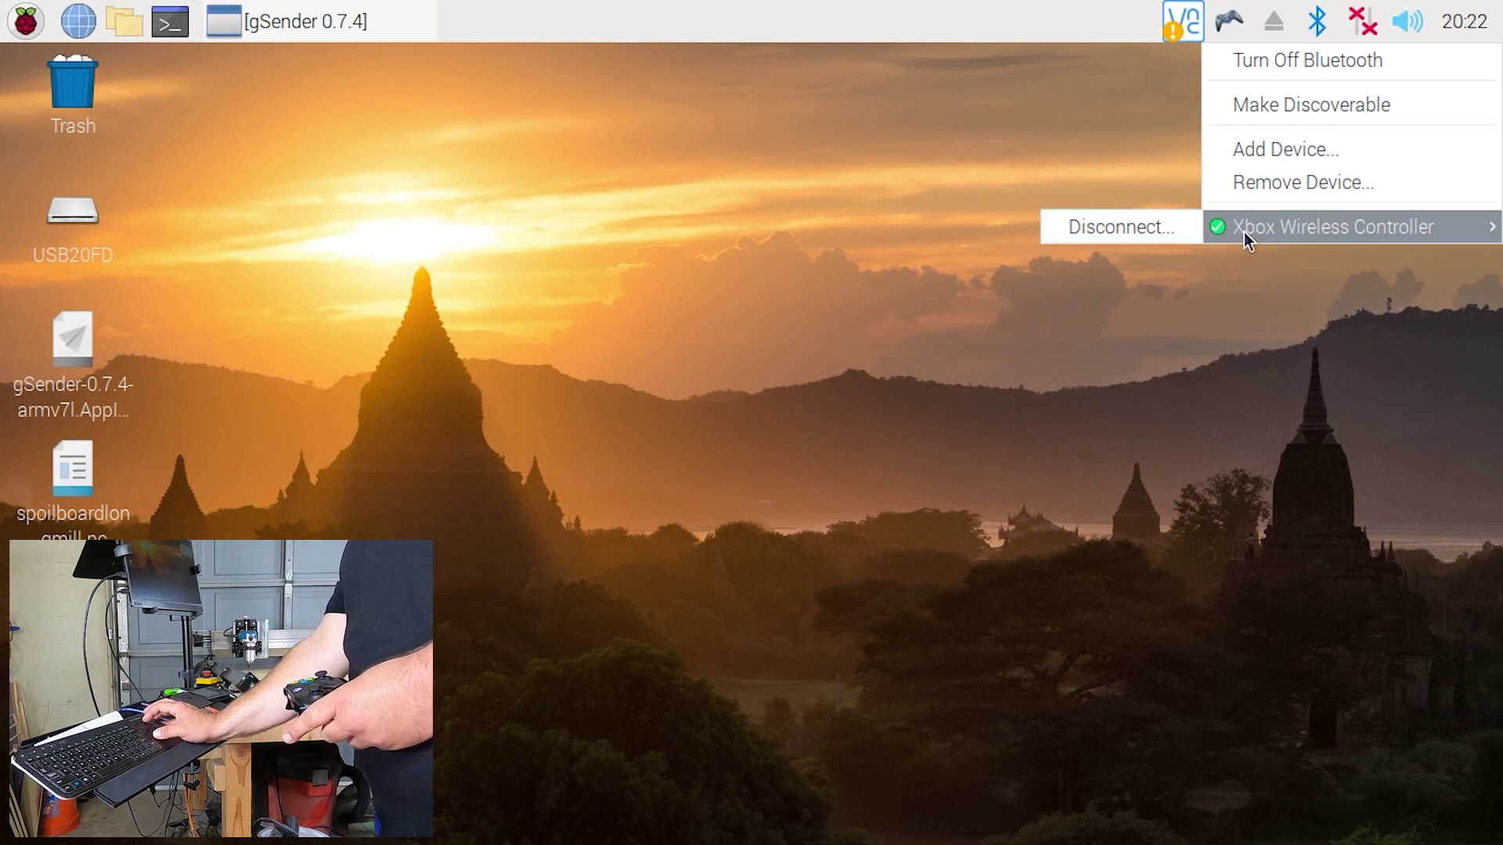
left_click(1228, 317)
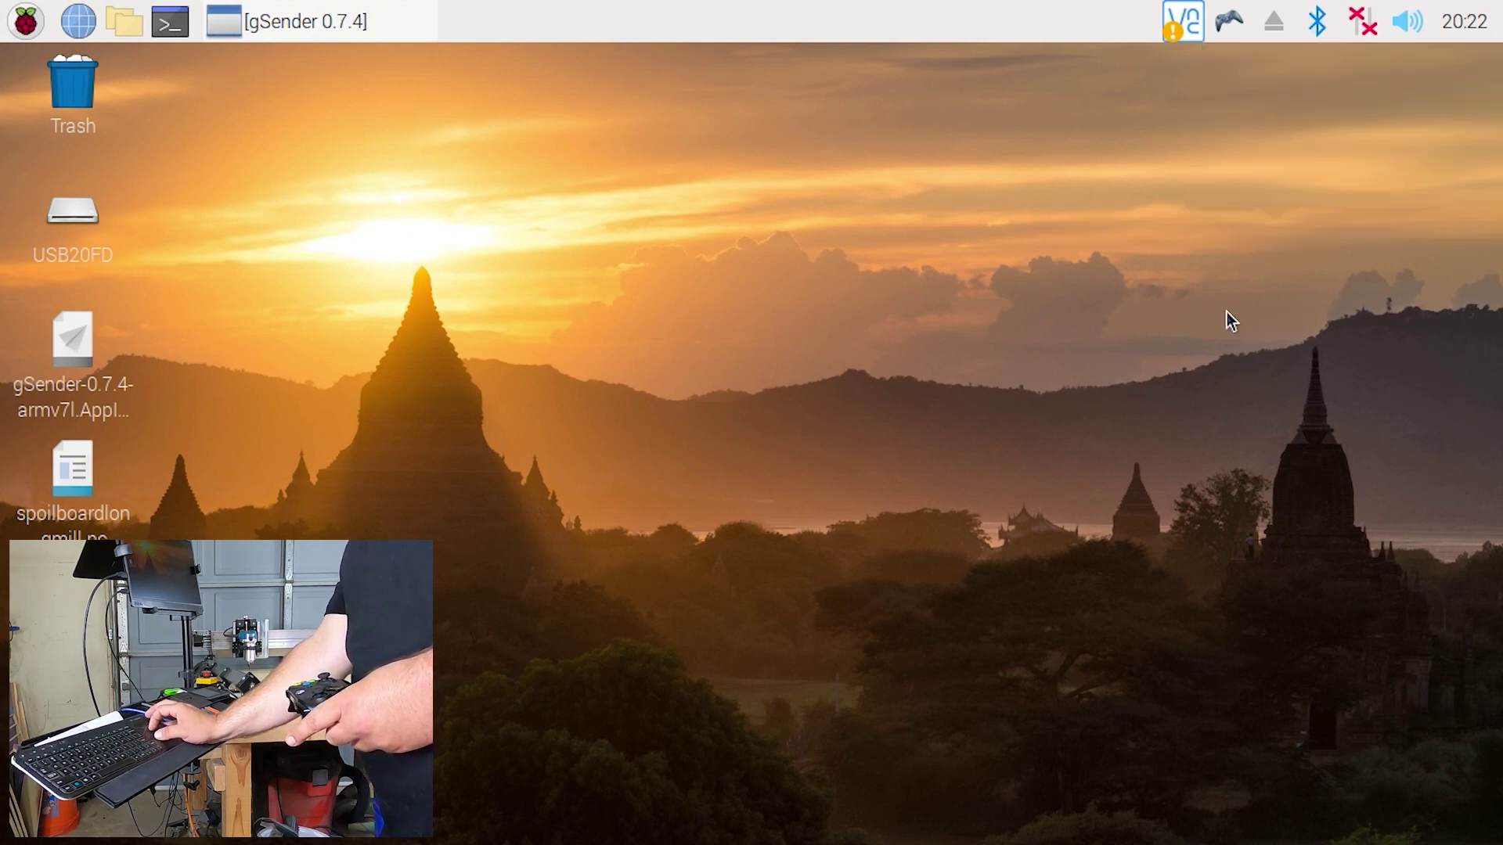
left_click(1227, 29)
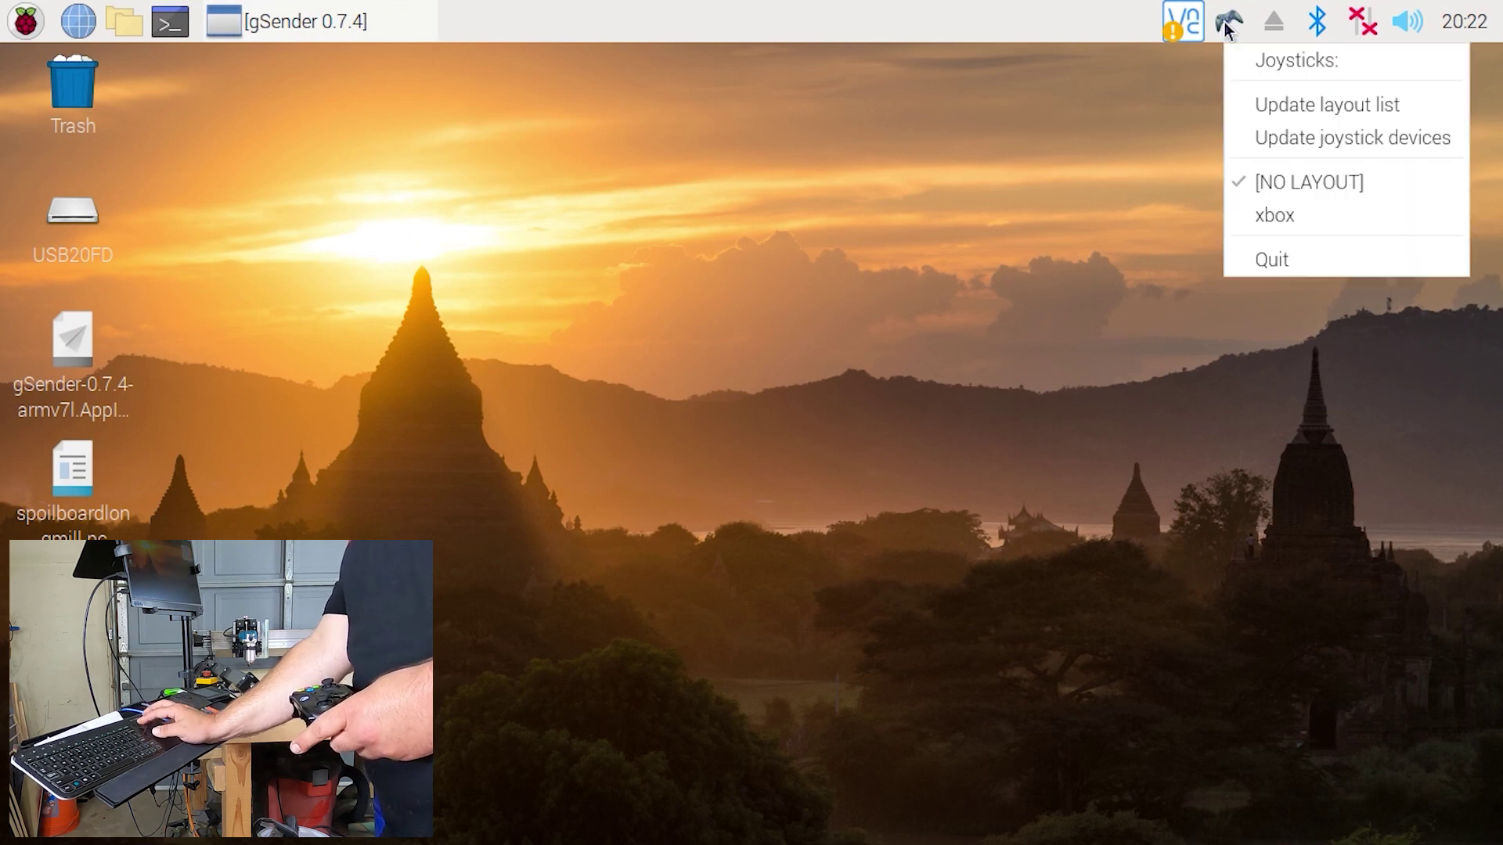
left_click(1273, 141)
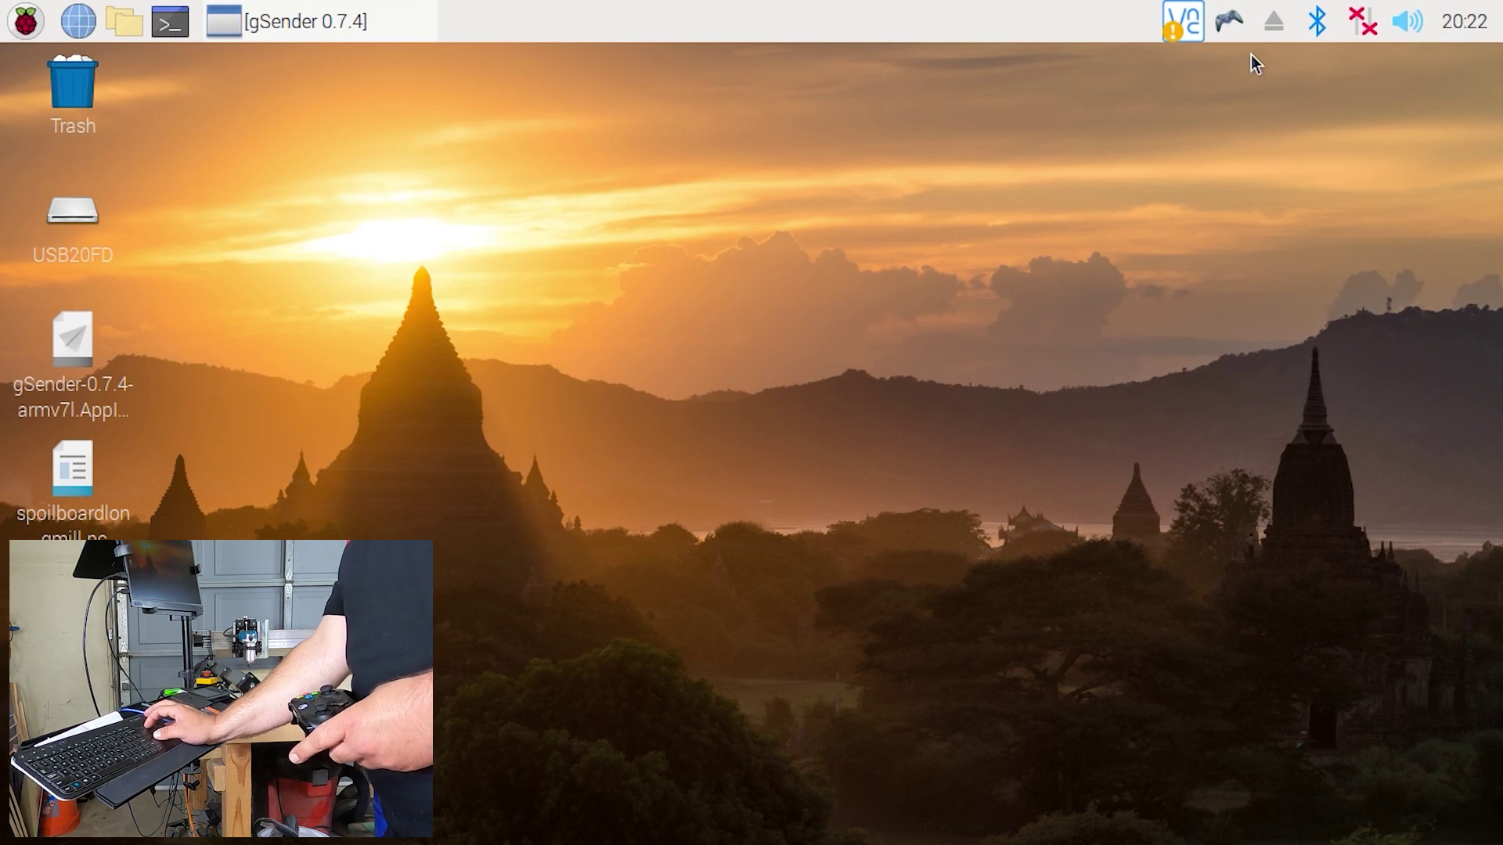
- In the QJoyPad mapping window, add a new layout named 'cnc'
left_click(1233, 23)
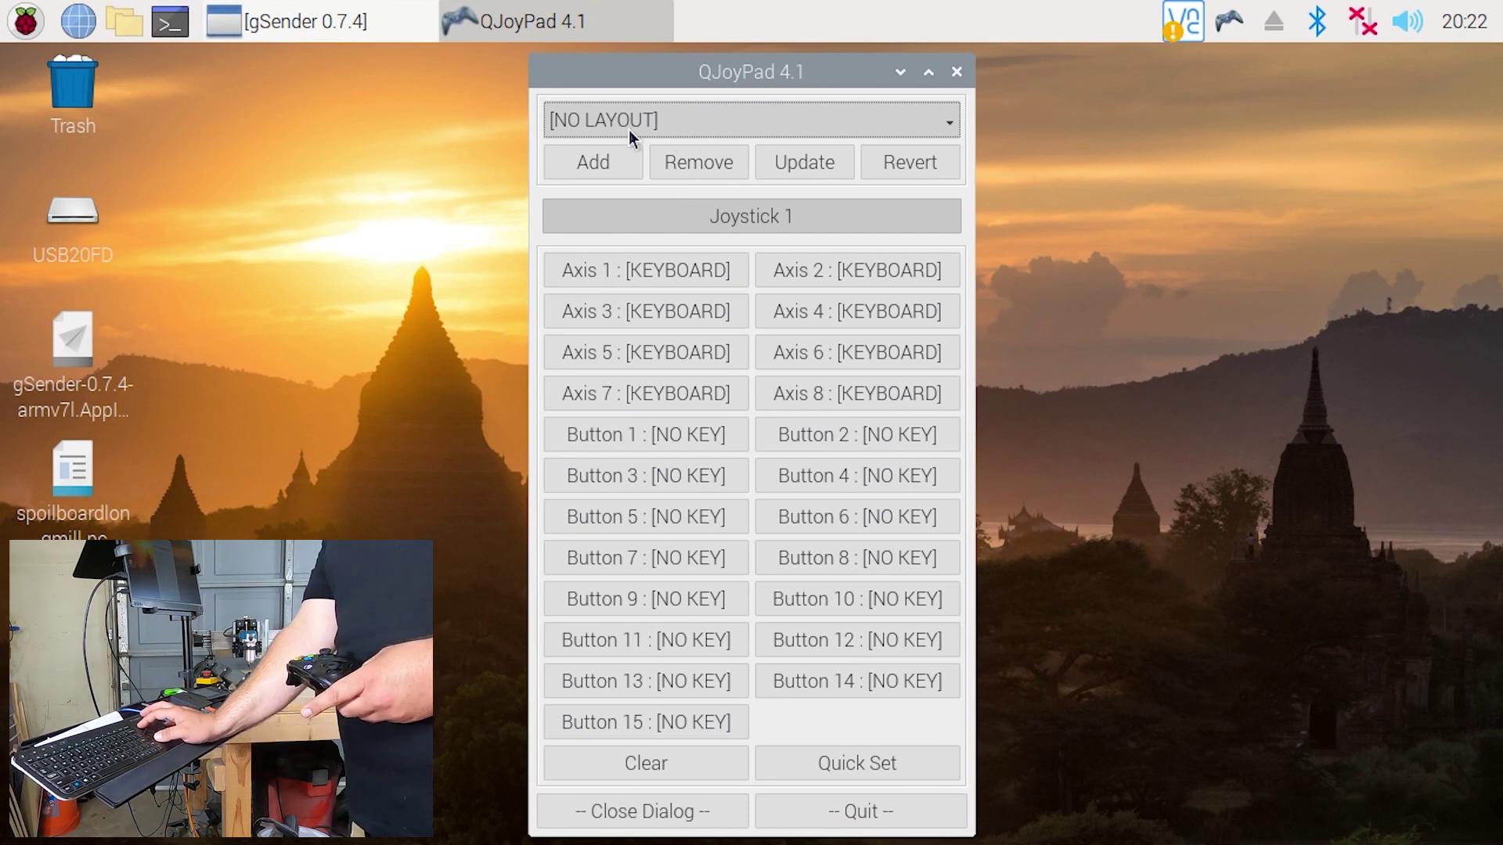
left_click(603, 162)
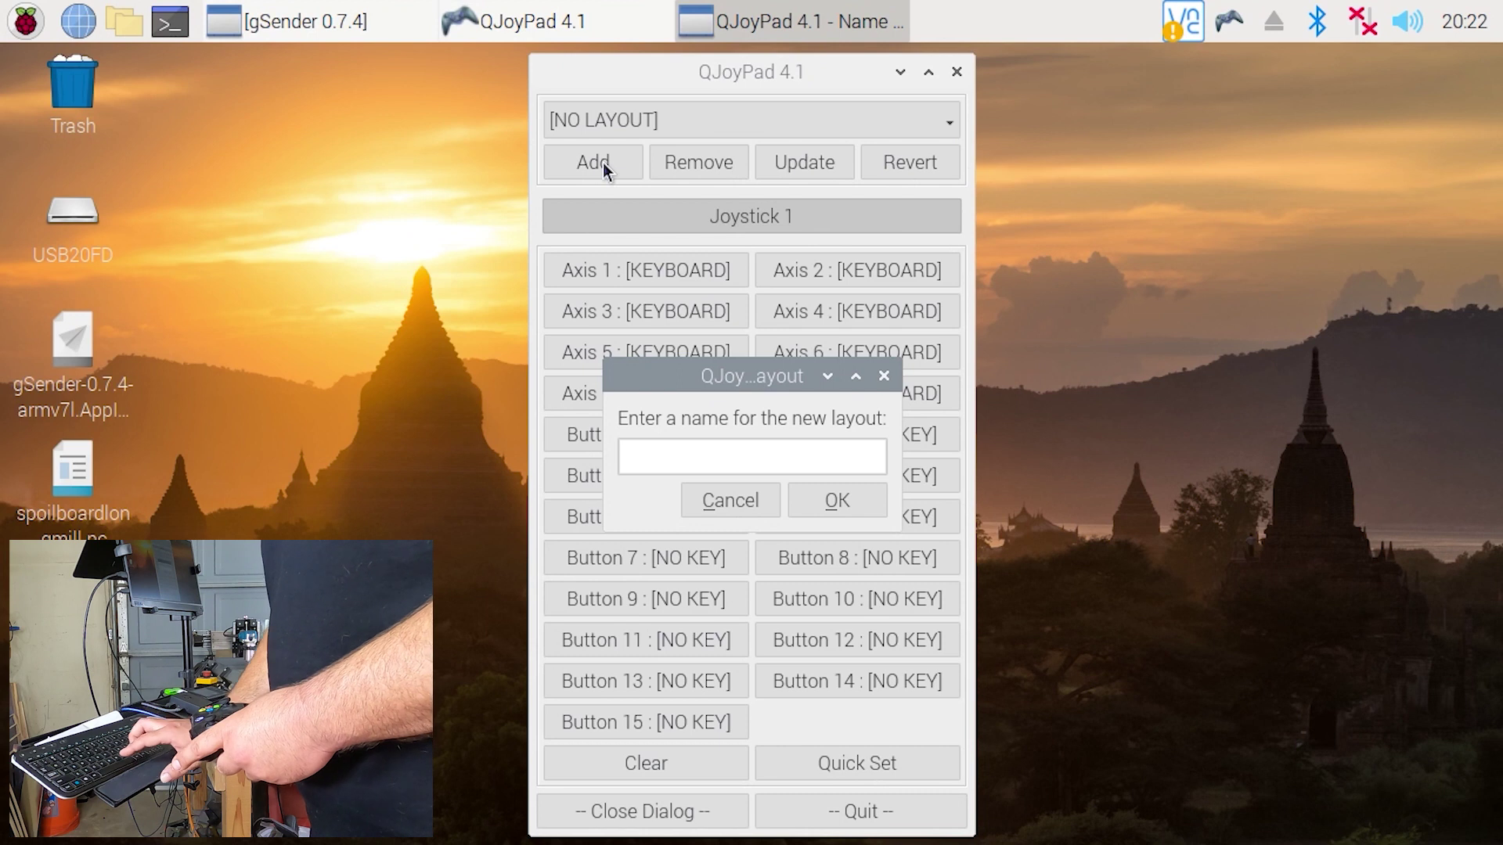
type("c")
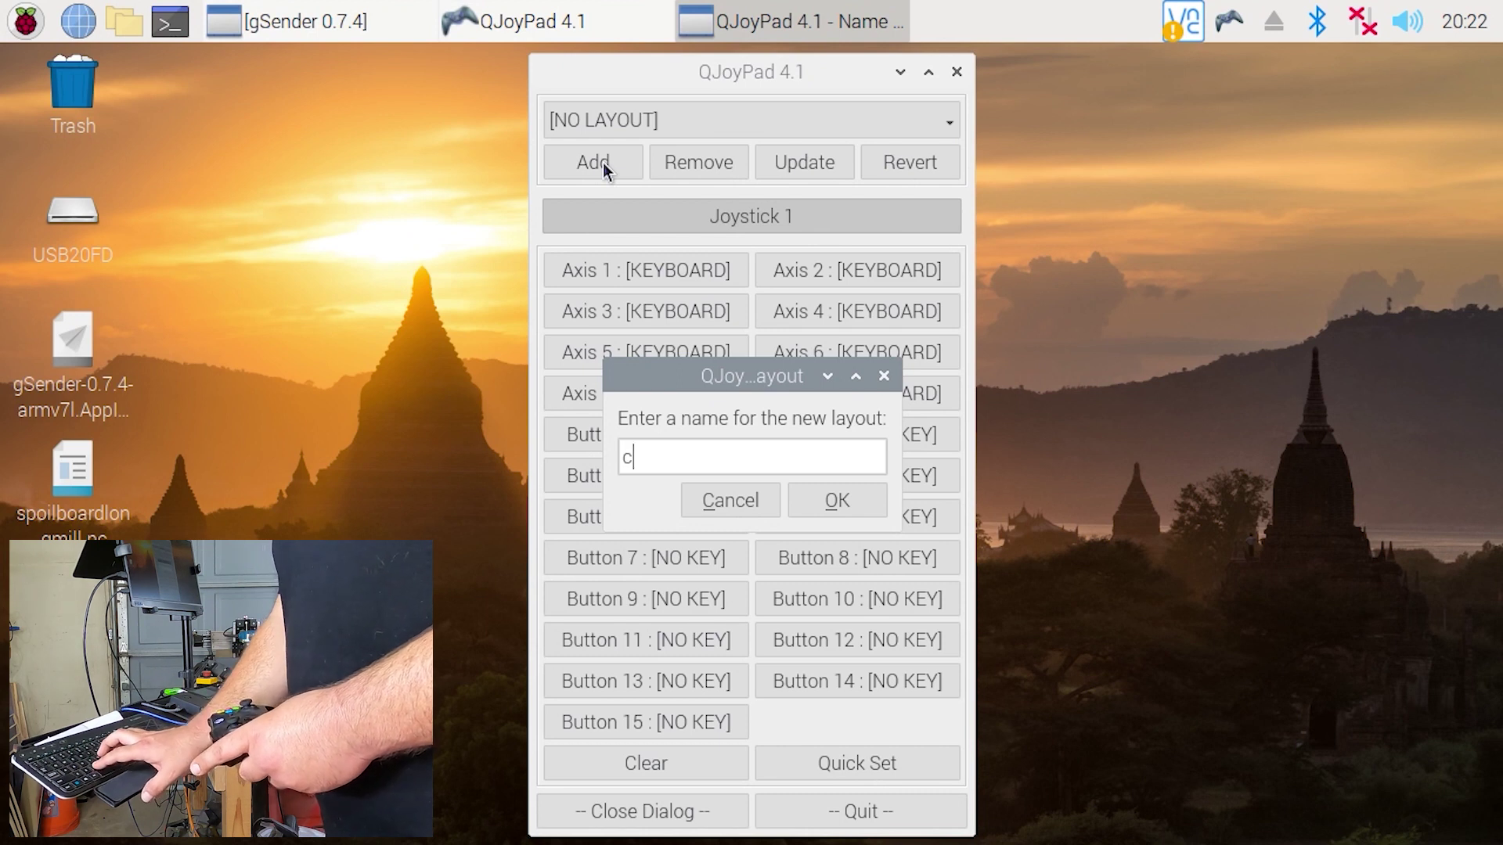
type("nc")
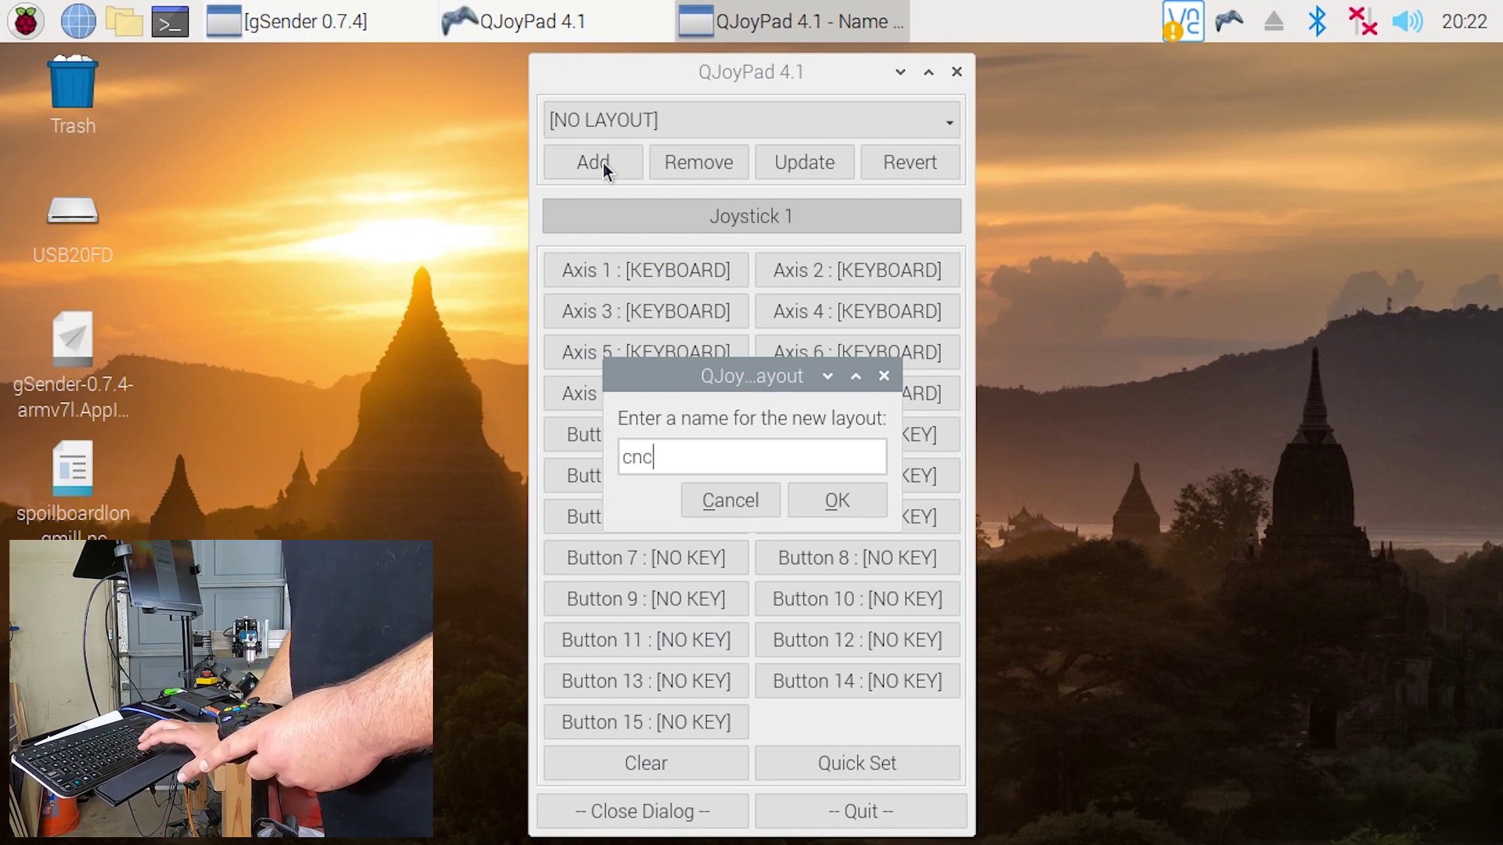
left_click(852, 506)
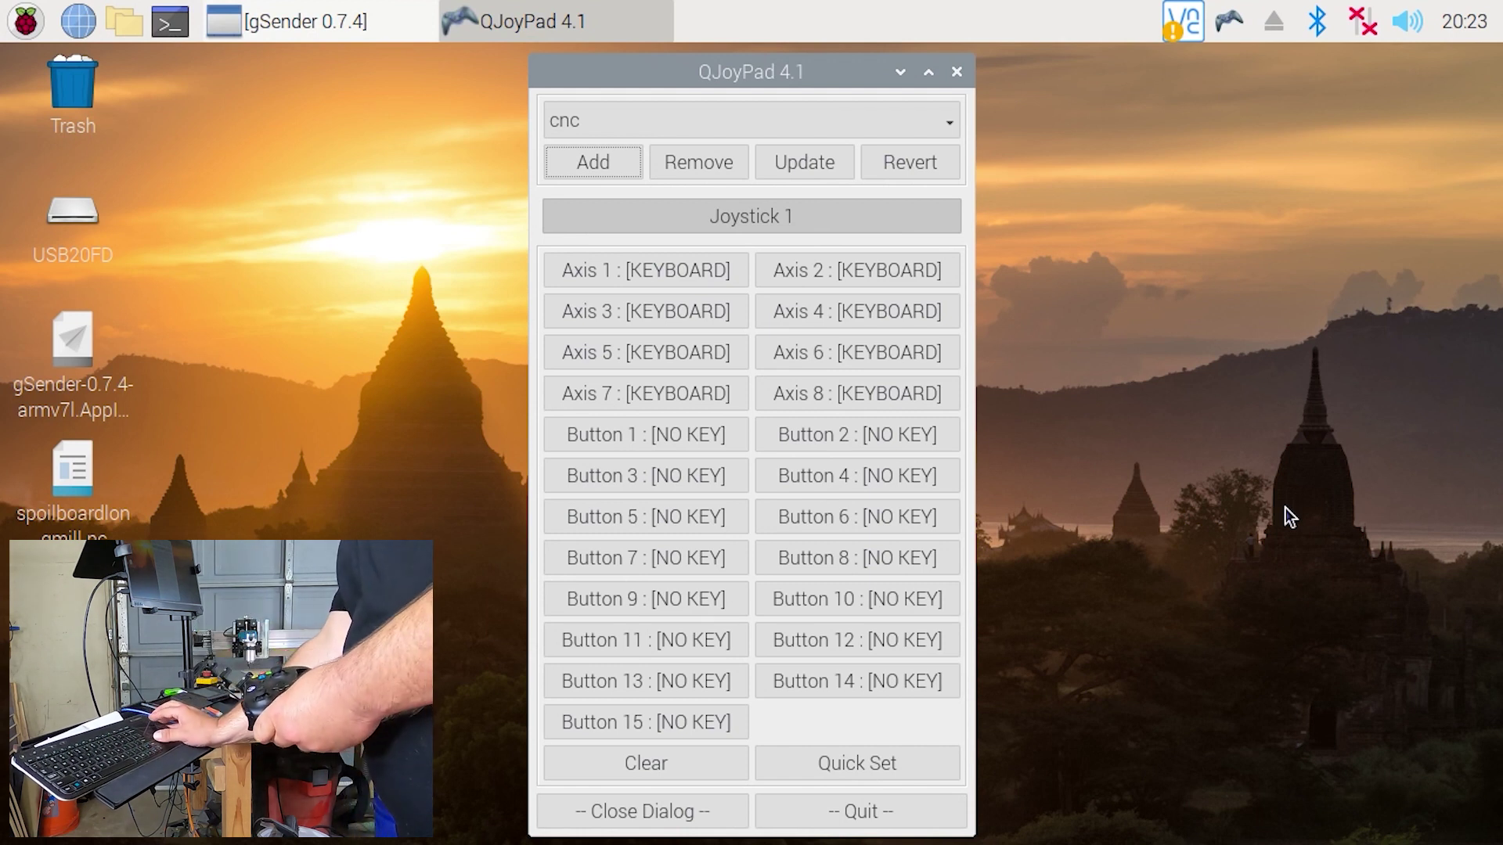
- Quick Set Axis 8 to Up/Down and Axis 7 to Left/Right
left_click(885, 767)
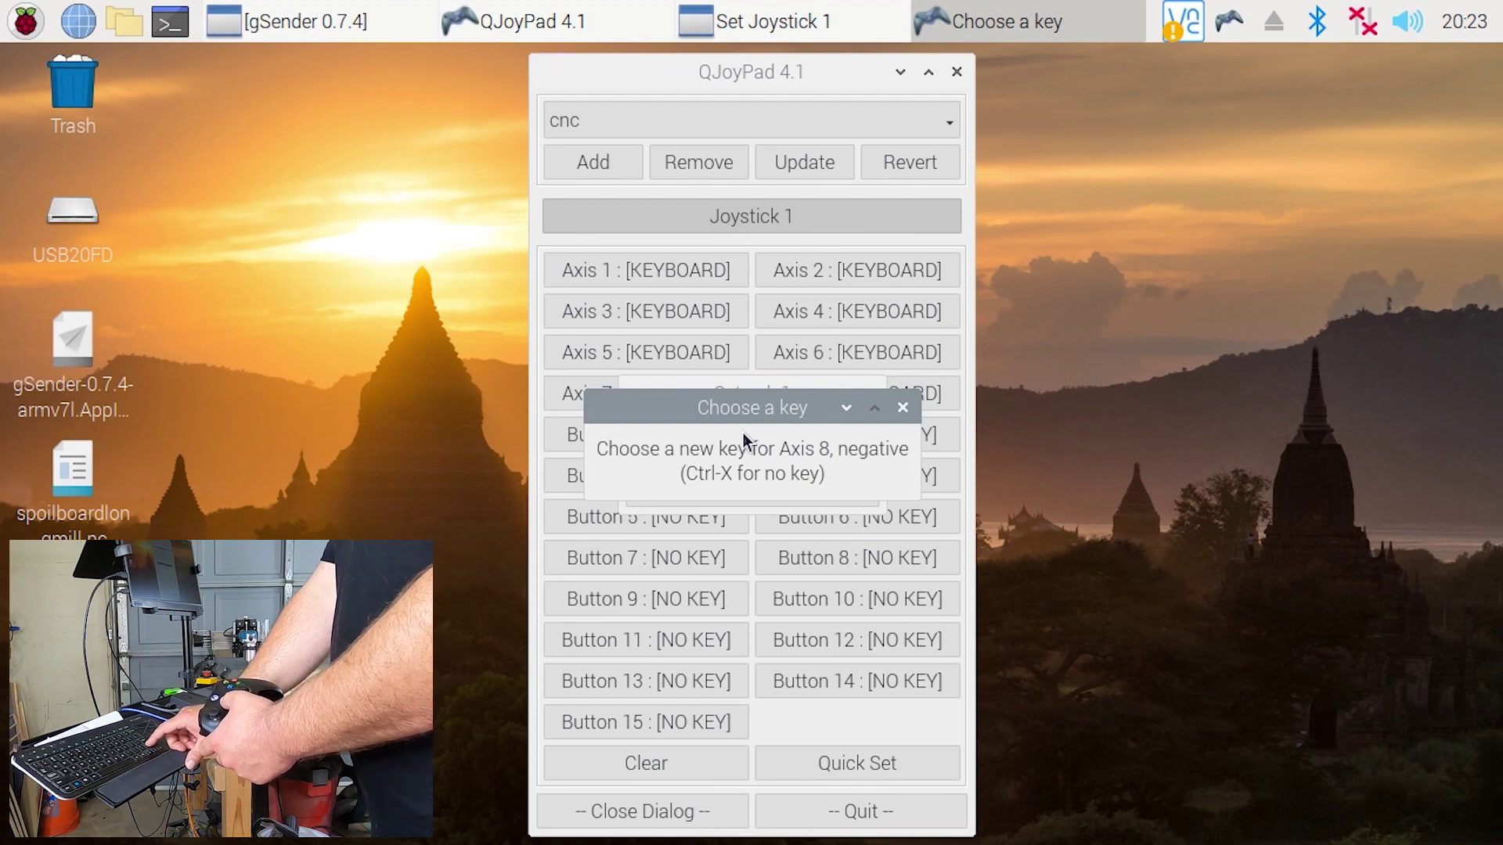
key("Up")
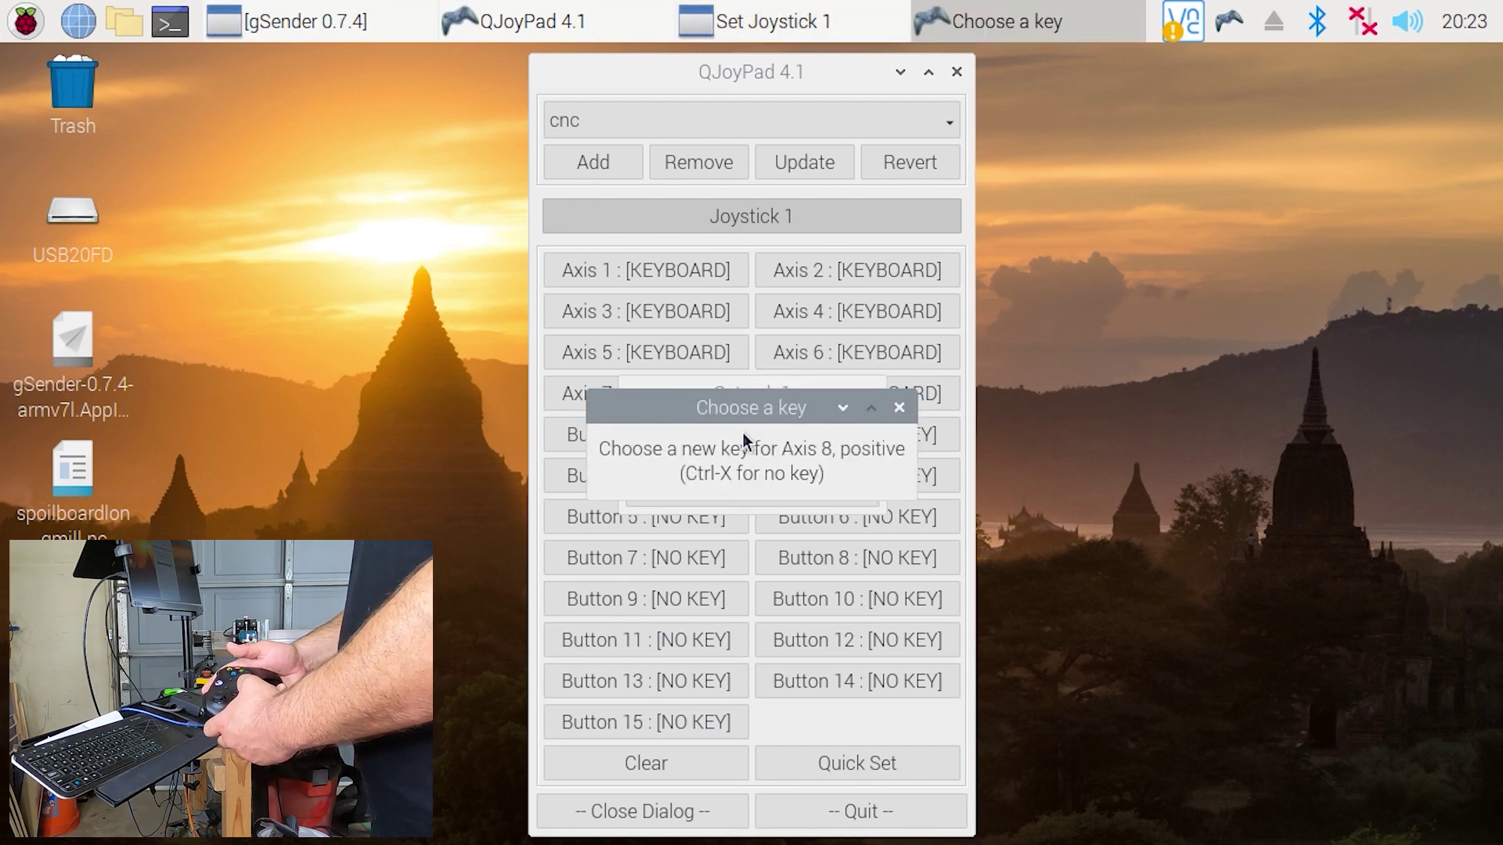
key("Down")
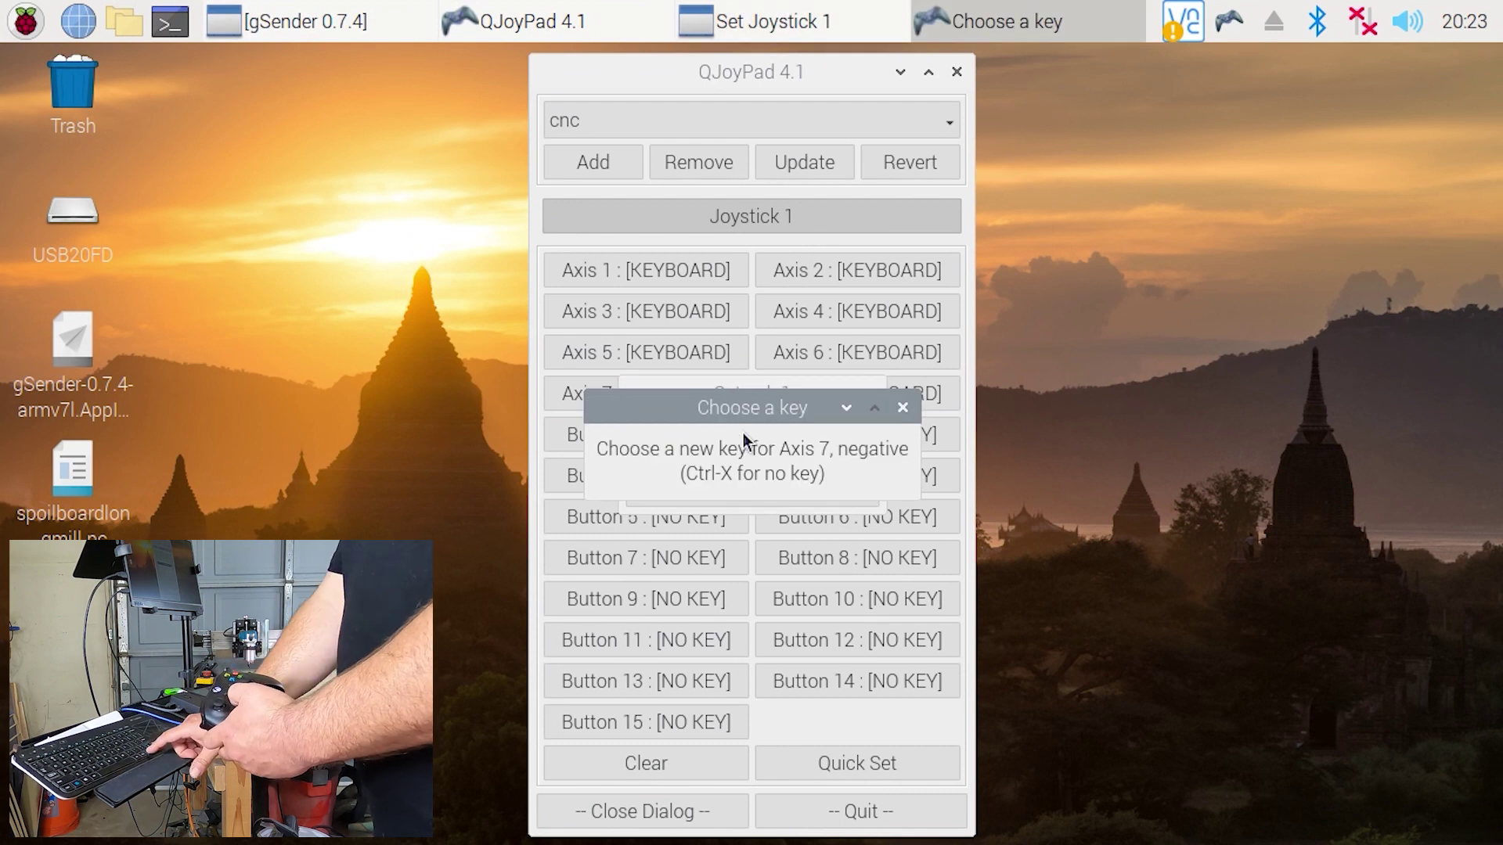
key("Left")
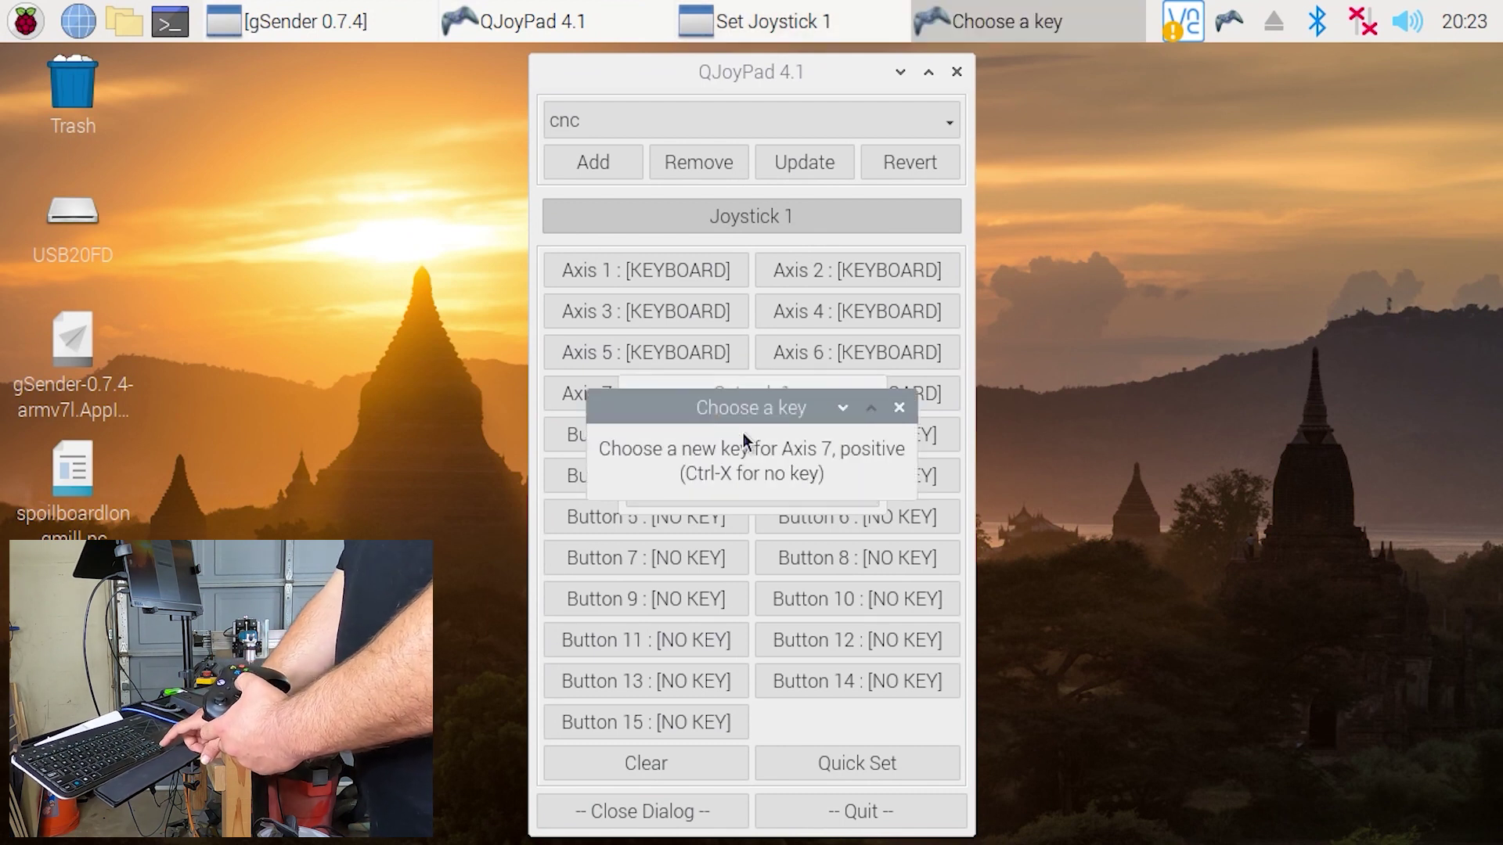
key("Right")
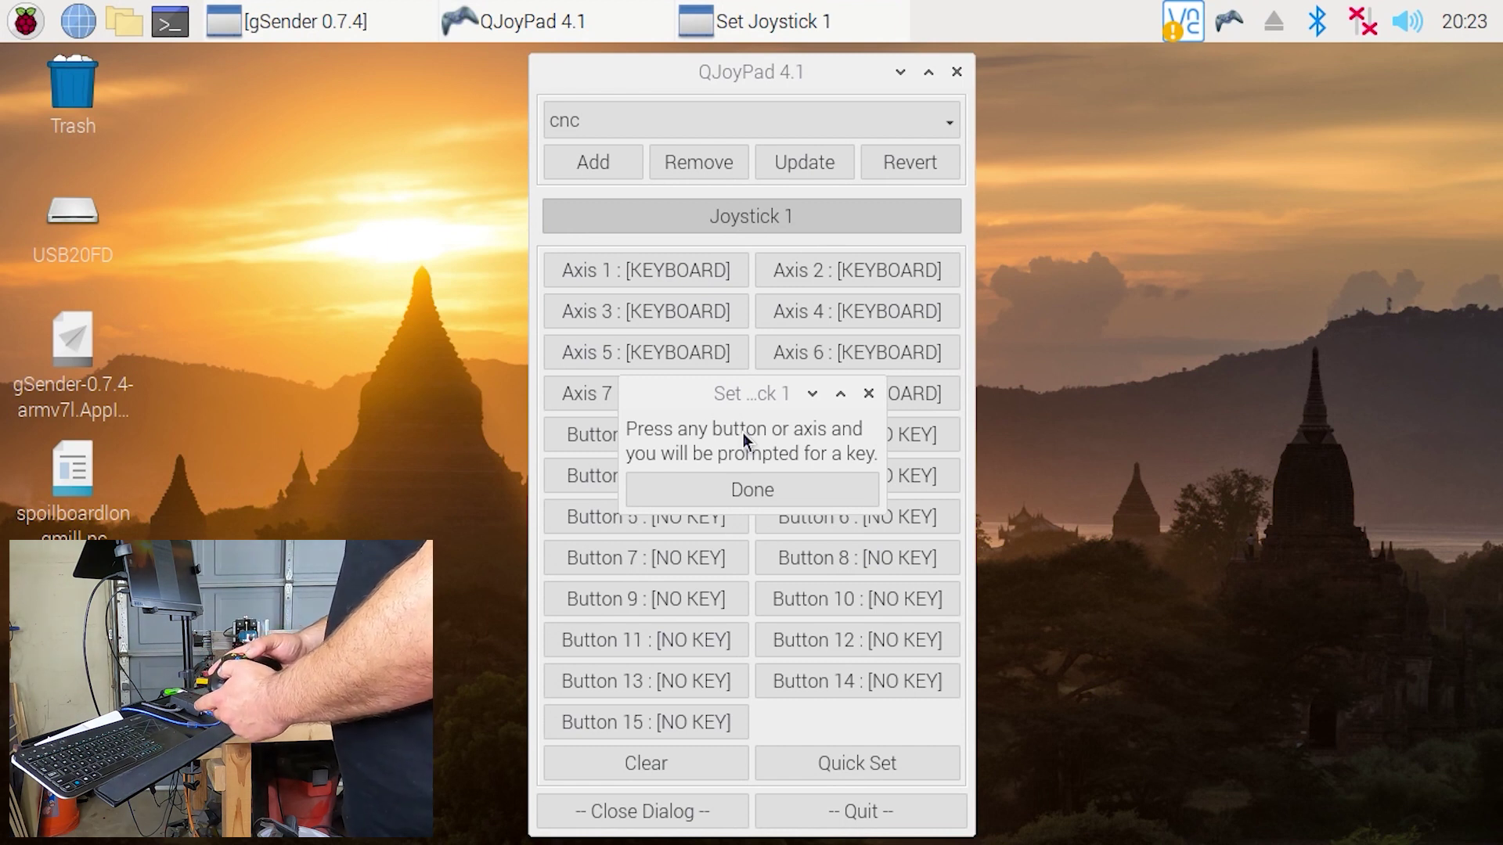
- Quick Set Axis 2 to Up/Down and Axis 1 to Left/Right, then finish
left_click(744, 433)
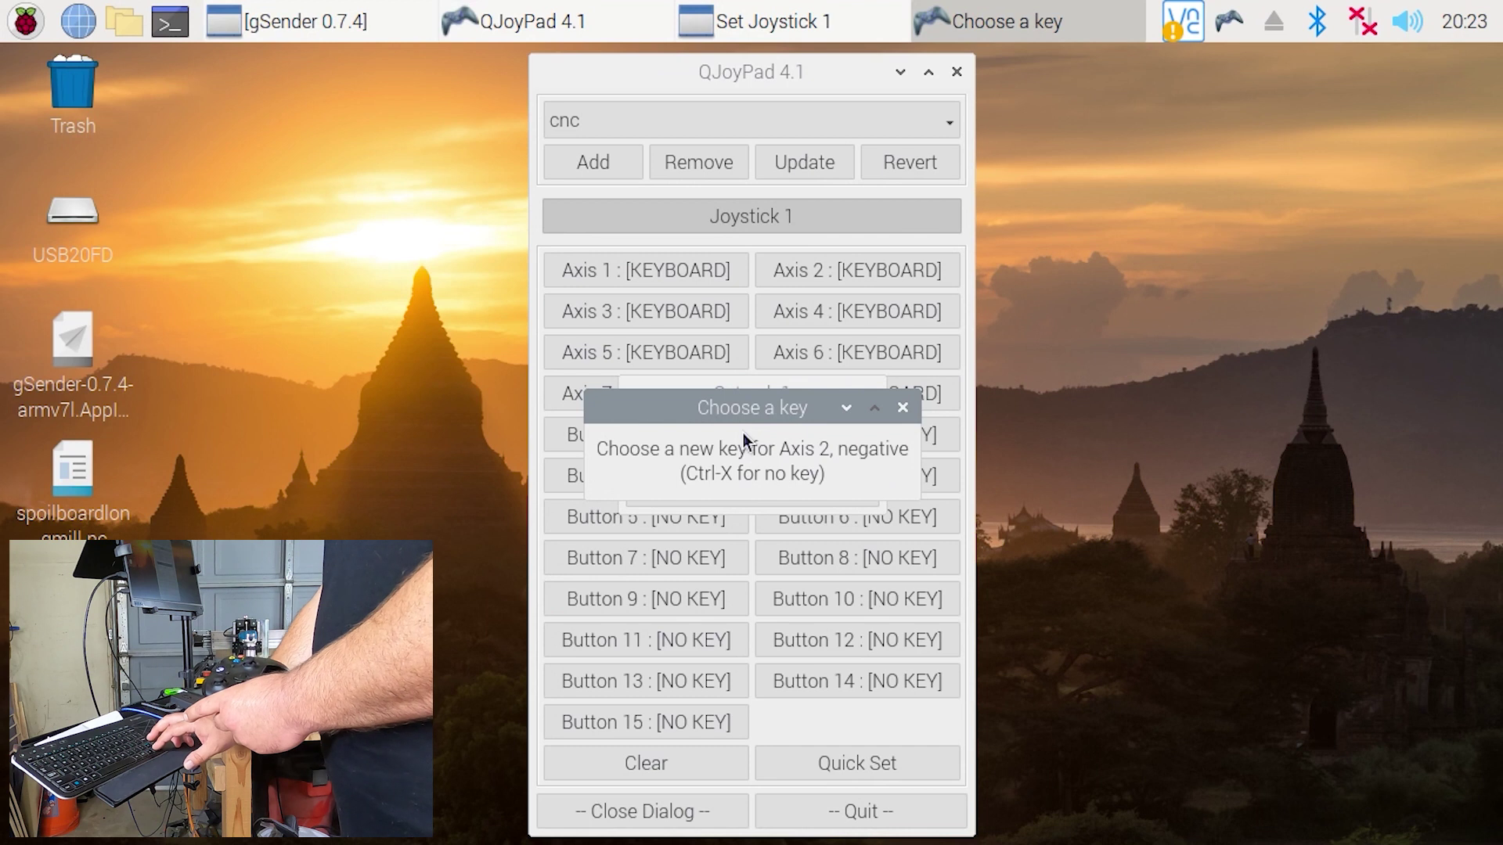
key("Up")
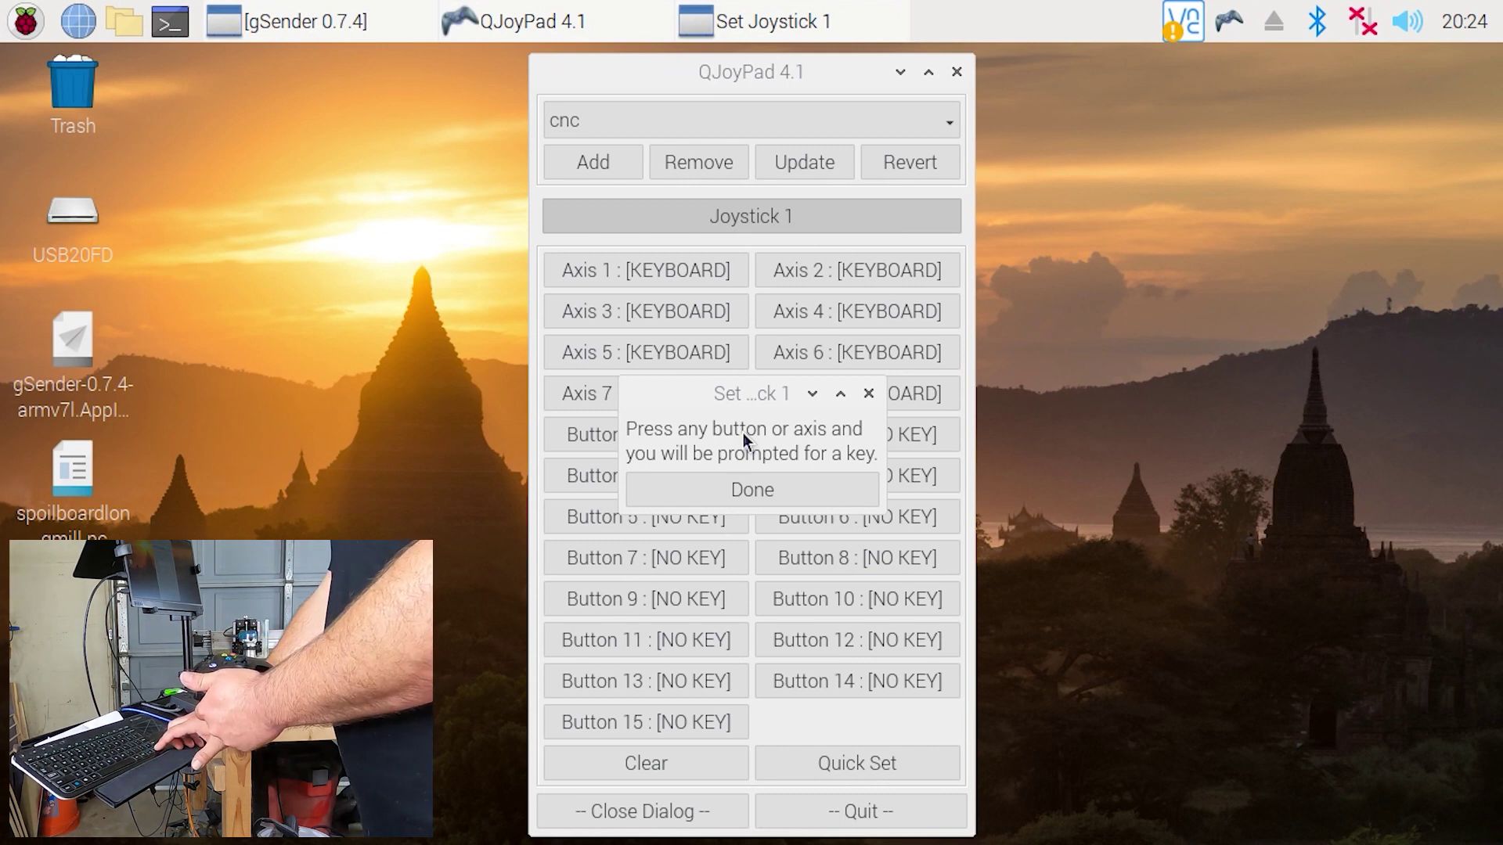
key("Up")
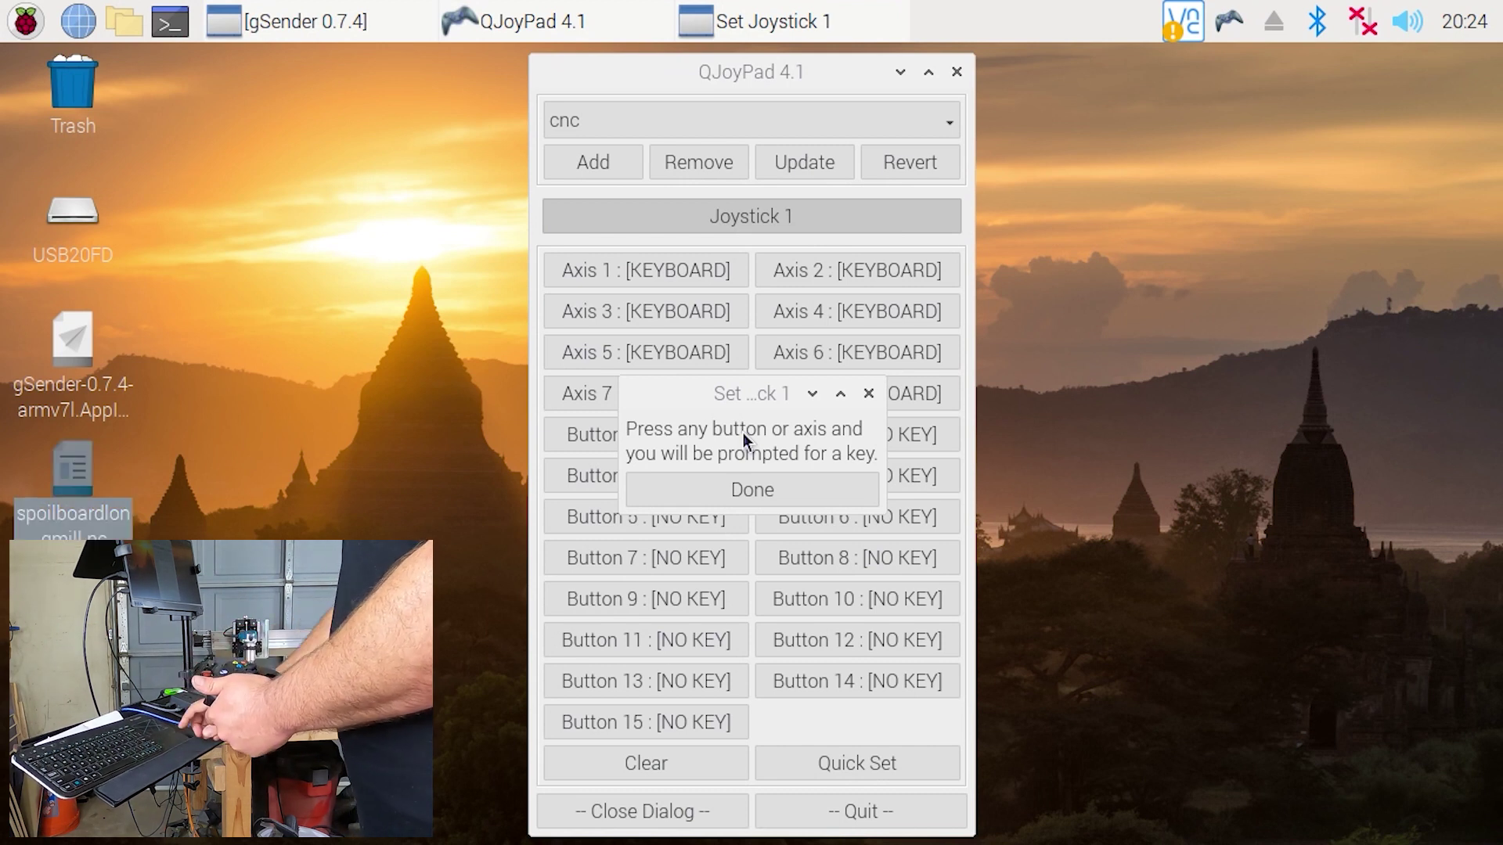
left_click(744, 433)
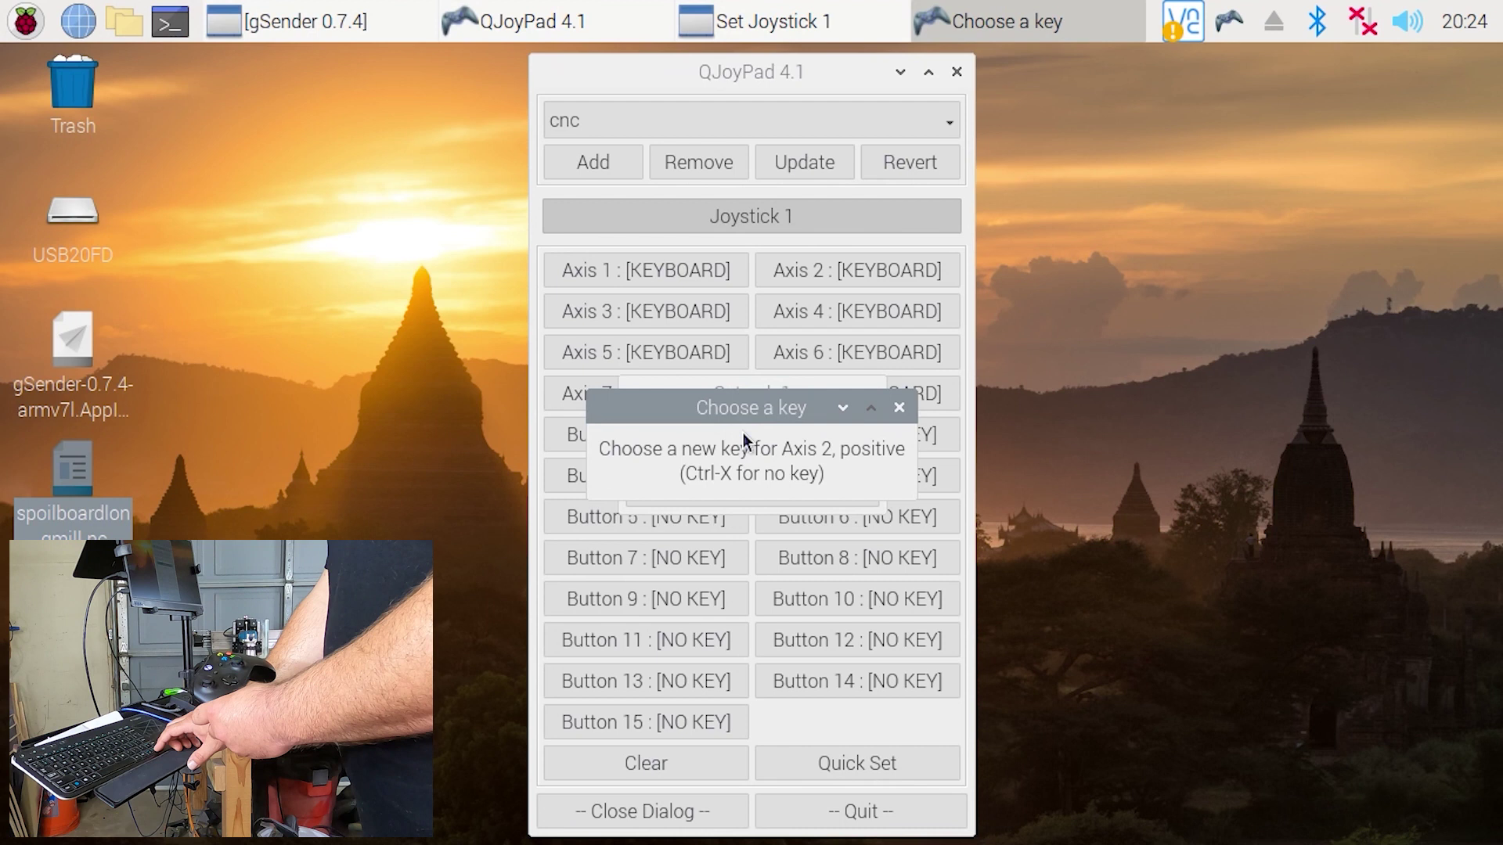
key("Down")
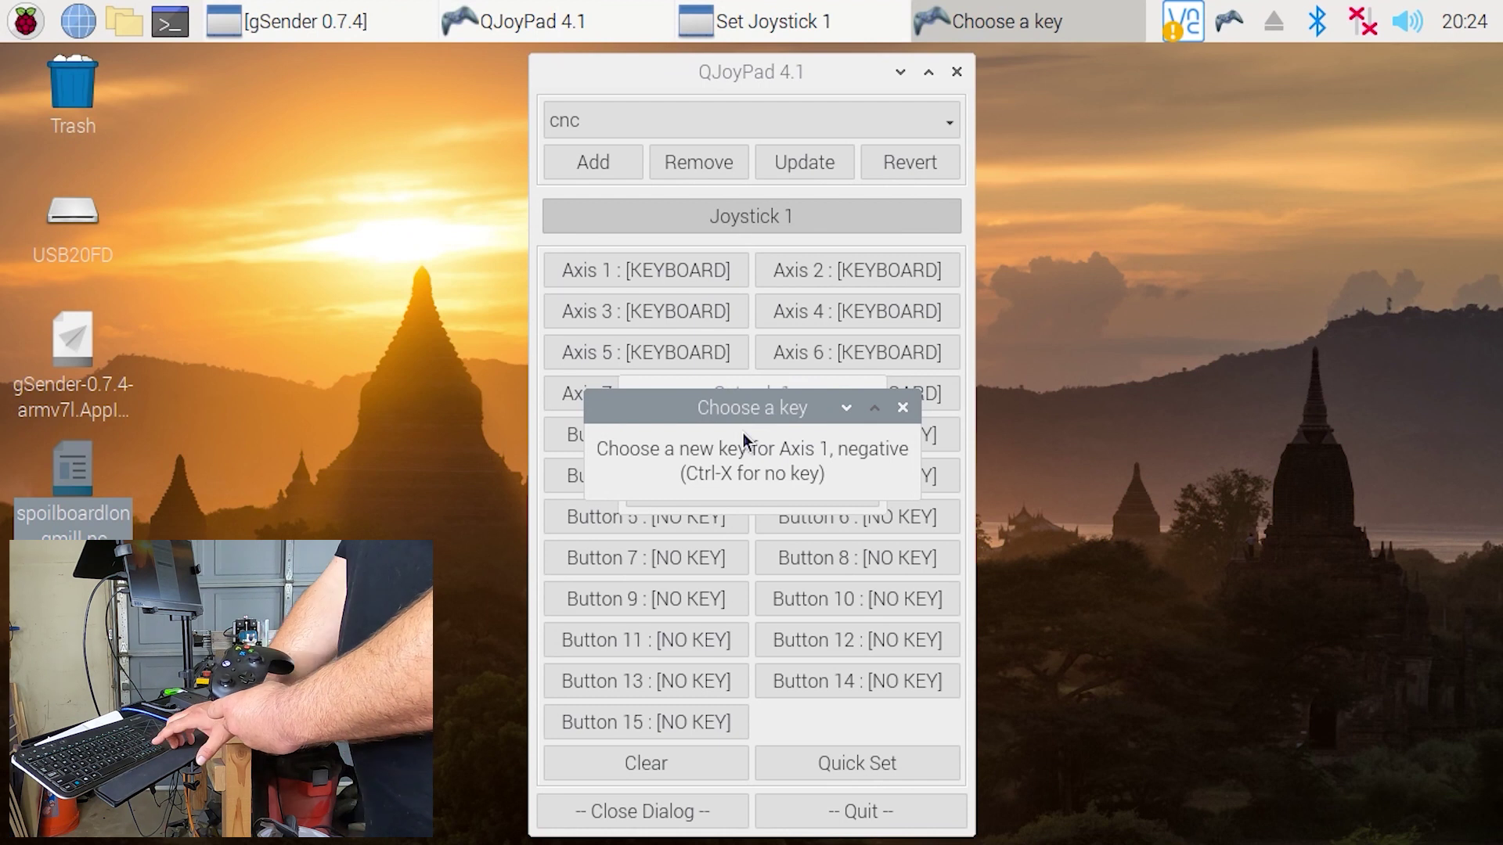
key("Left")
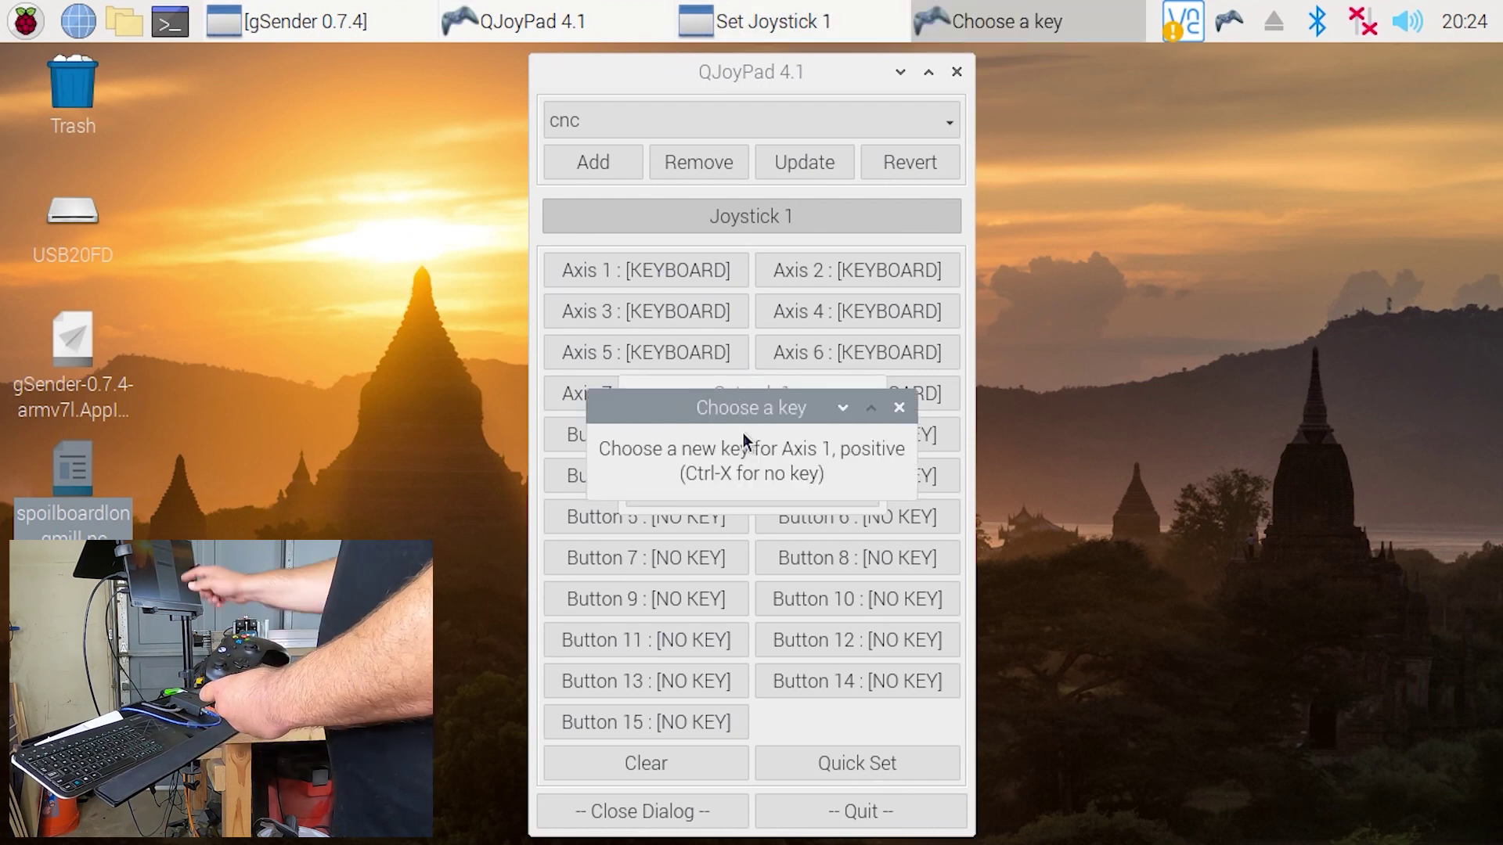
key("Right")
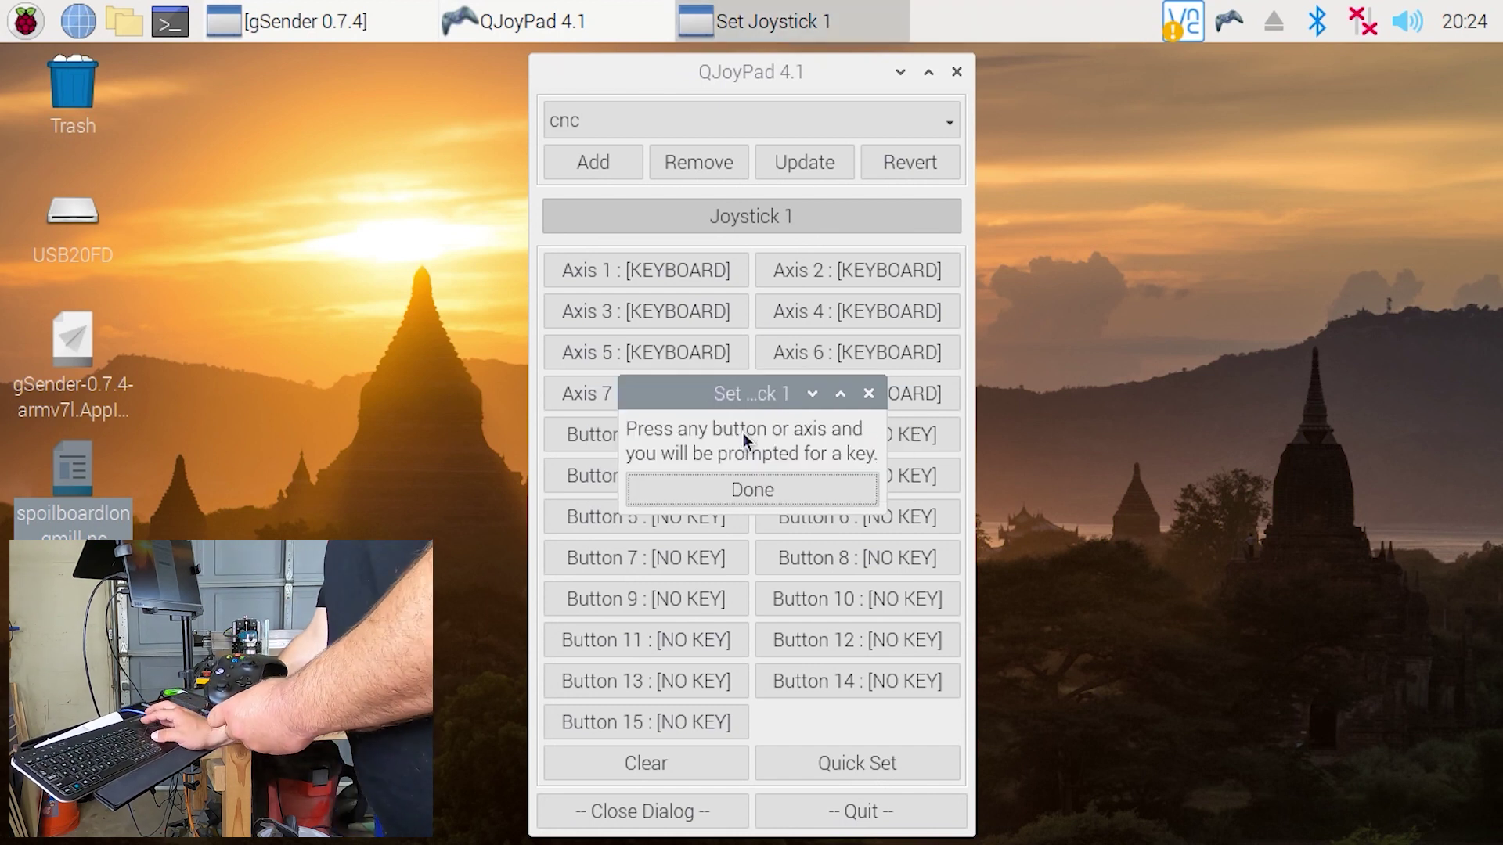
left_click(744, 500)
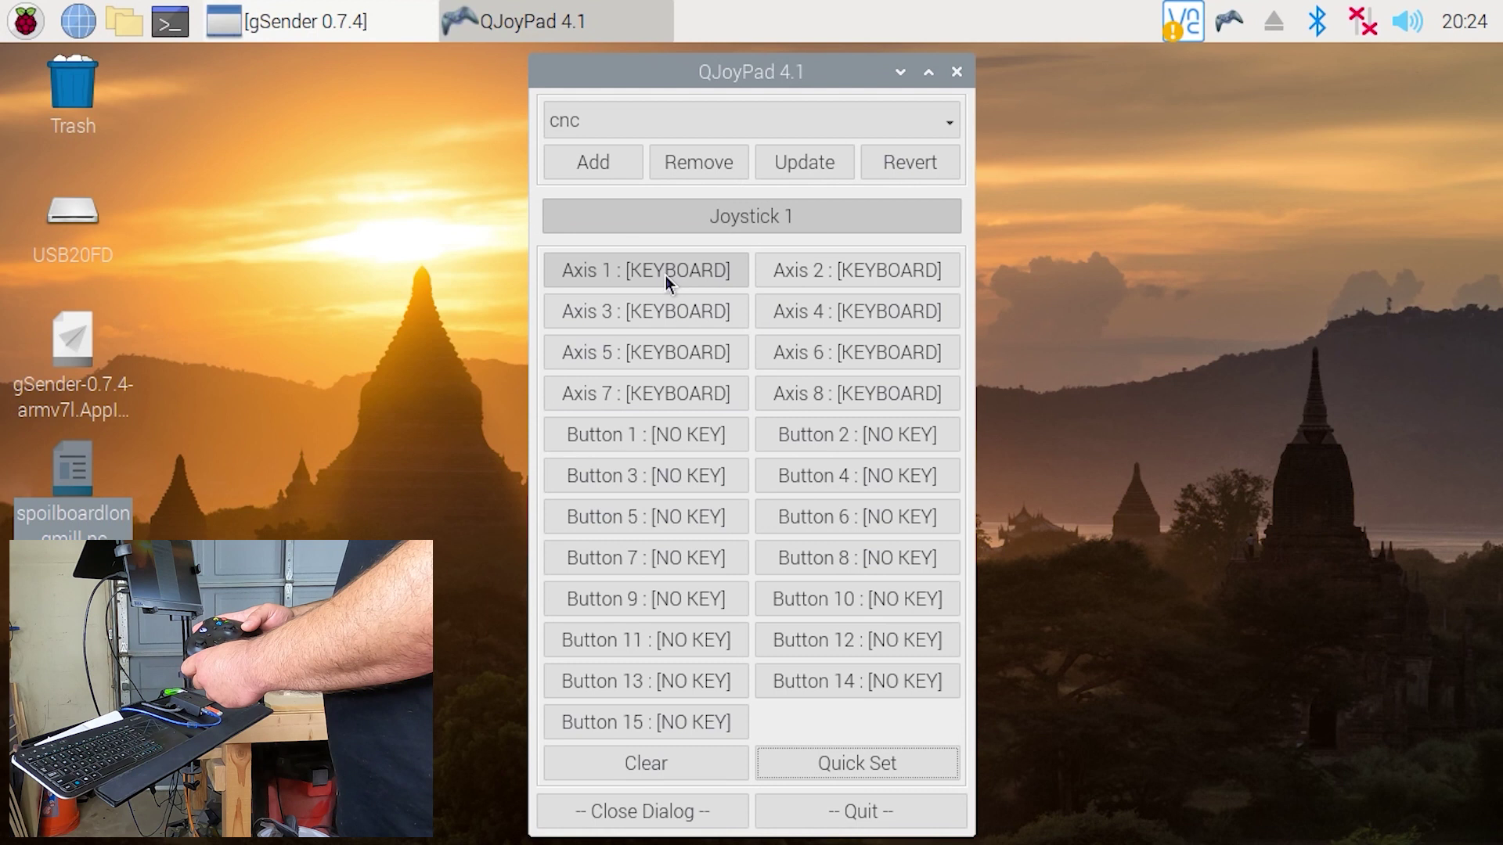
- Save the cnc layout with Update and return to gSender
left_click(786, 173)
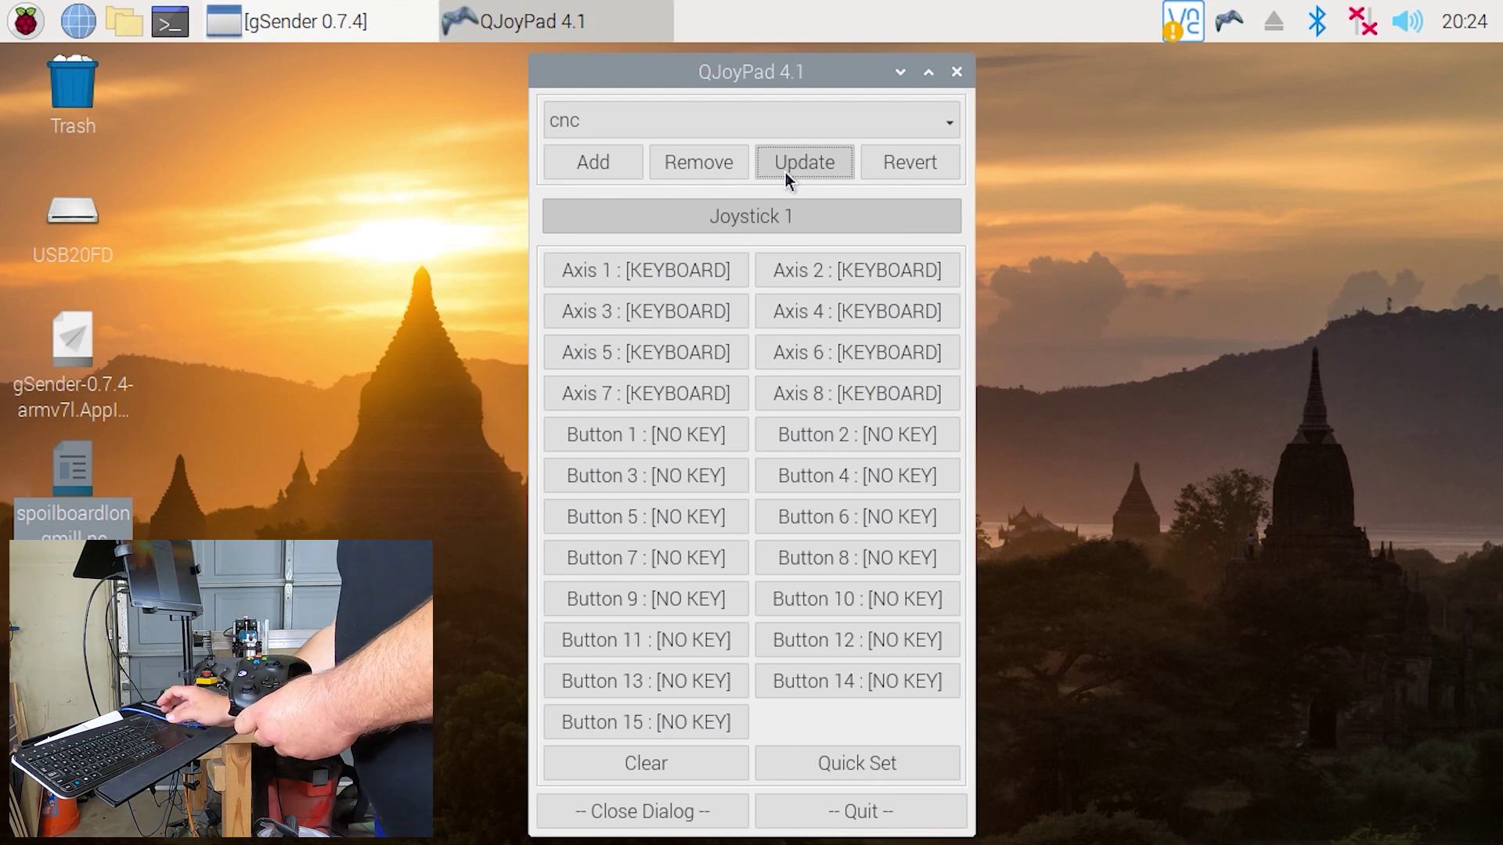
left_click(257, 30)
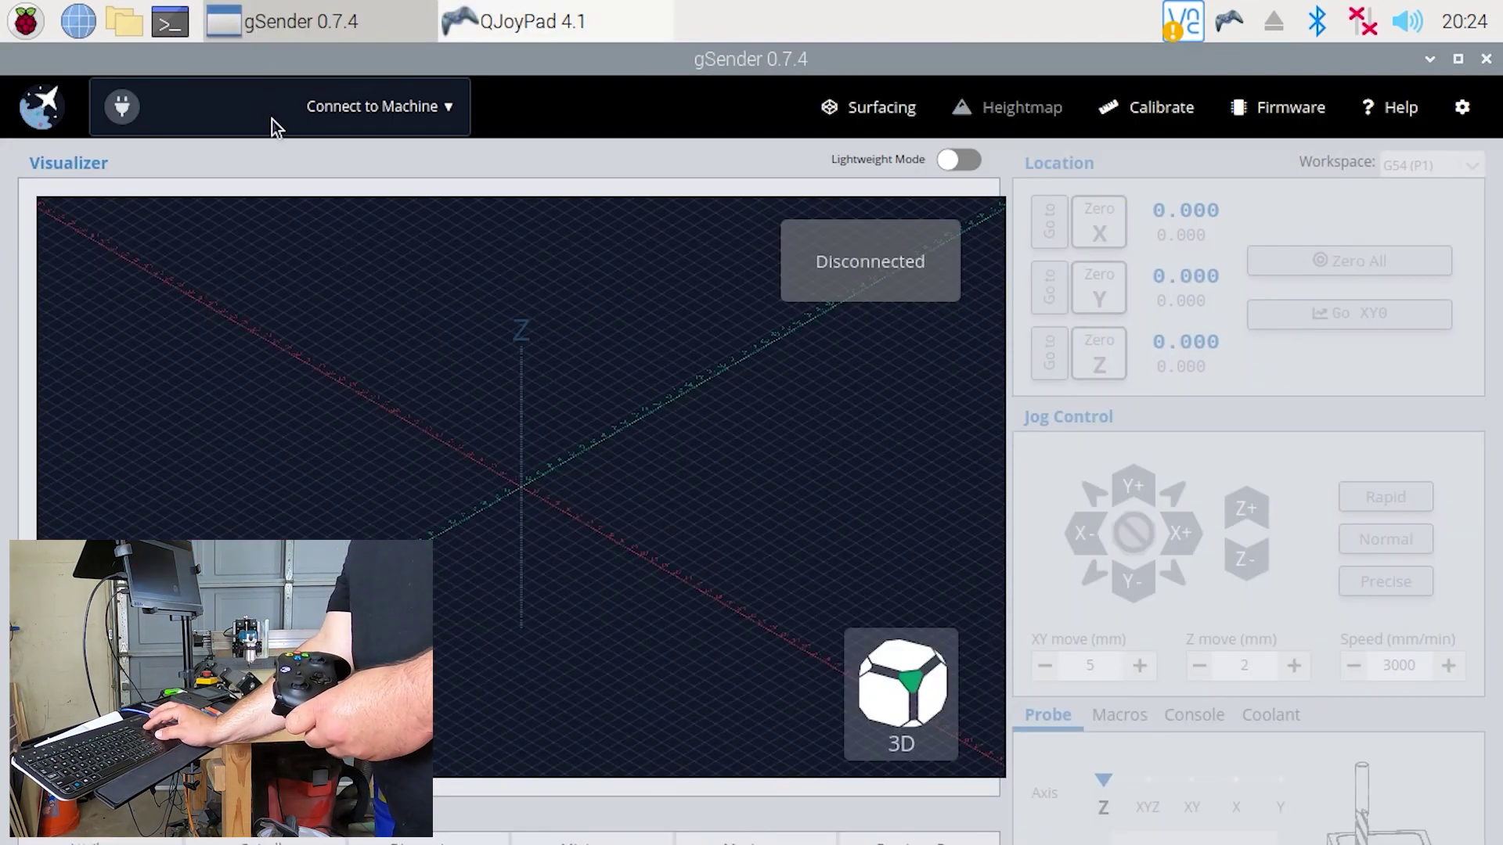
- Connect gSender to the machine on /dev/ttyACM0 and jog it seven Shift+Up steps from the controller
left_click(273, 122)
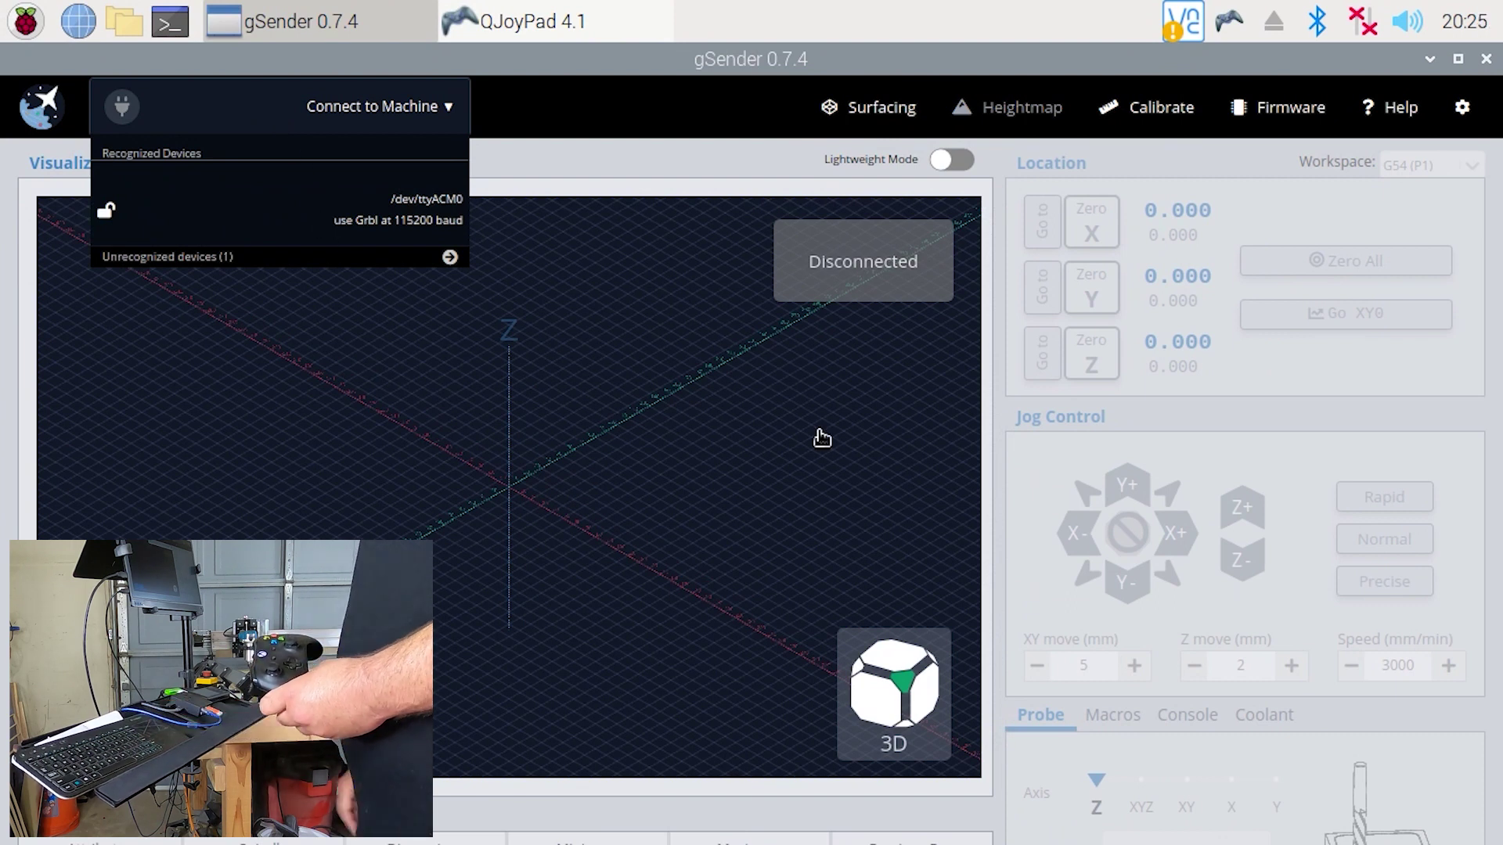
key("Return")
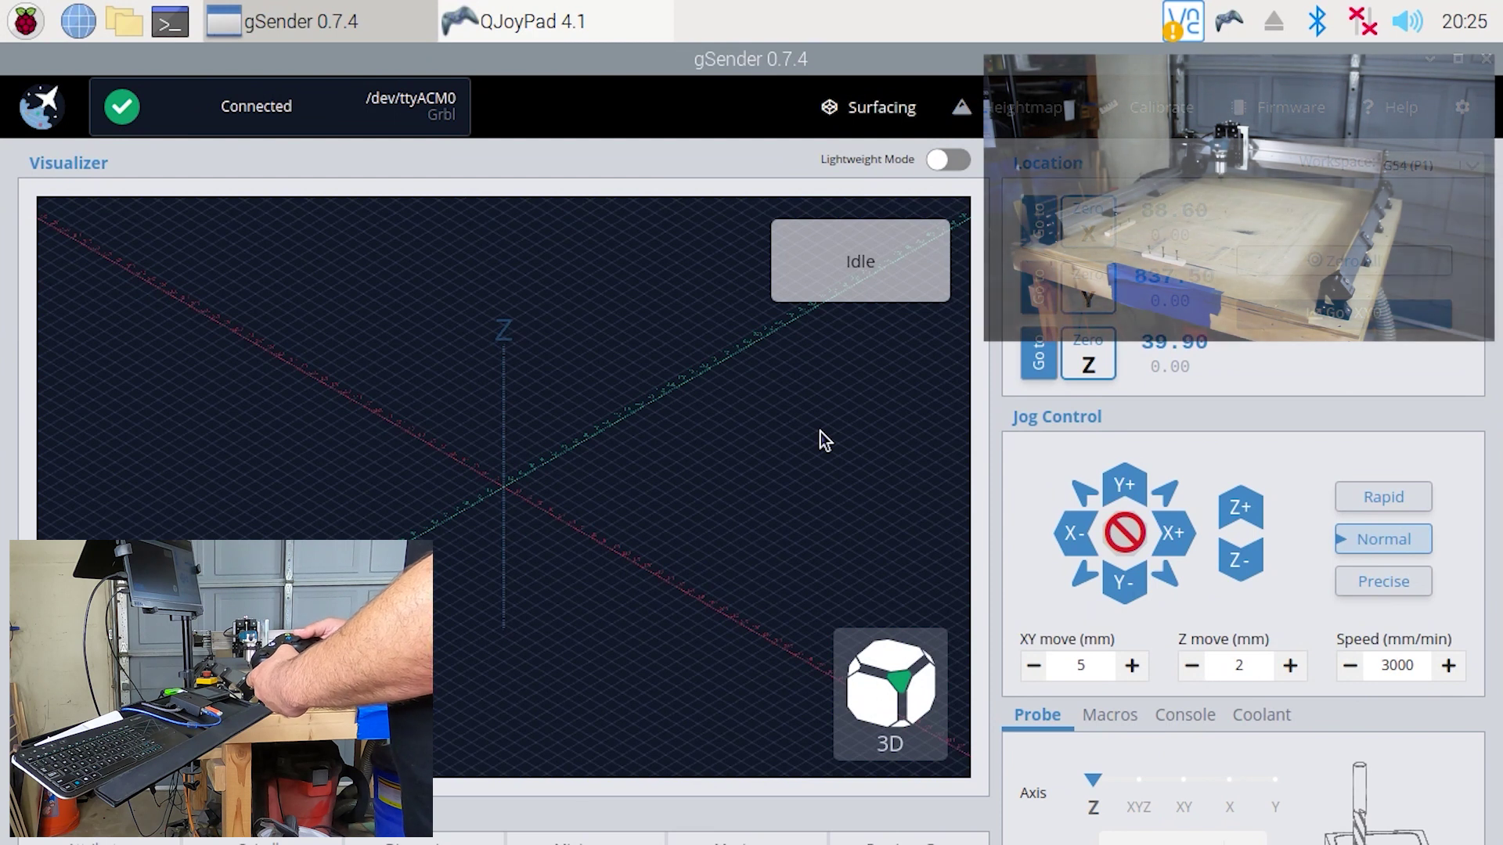
key("shift+Up")
key("shift+Up")
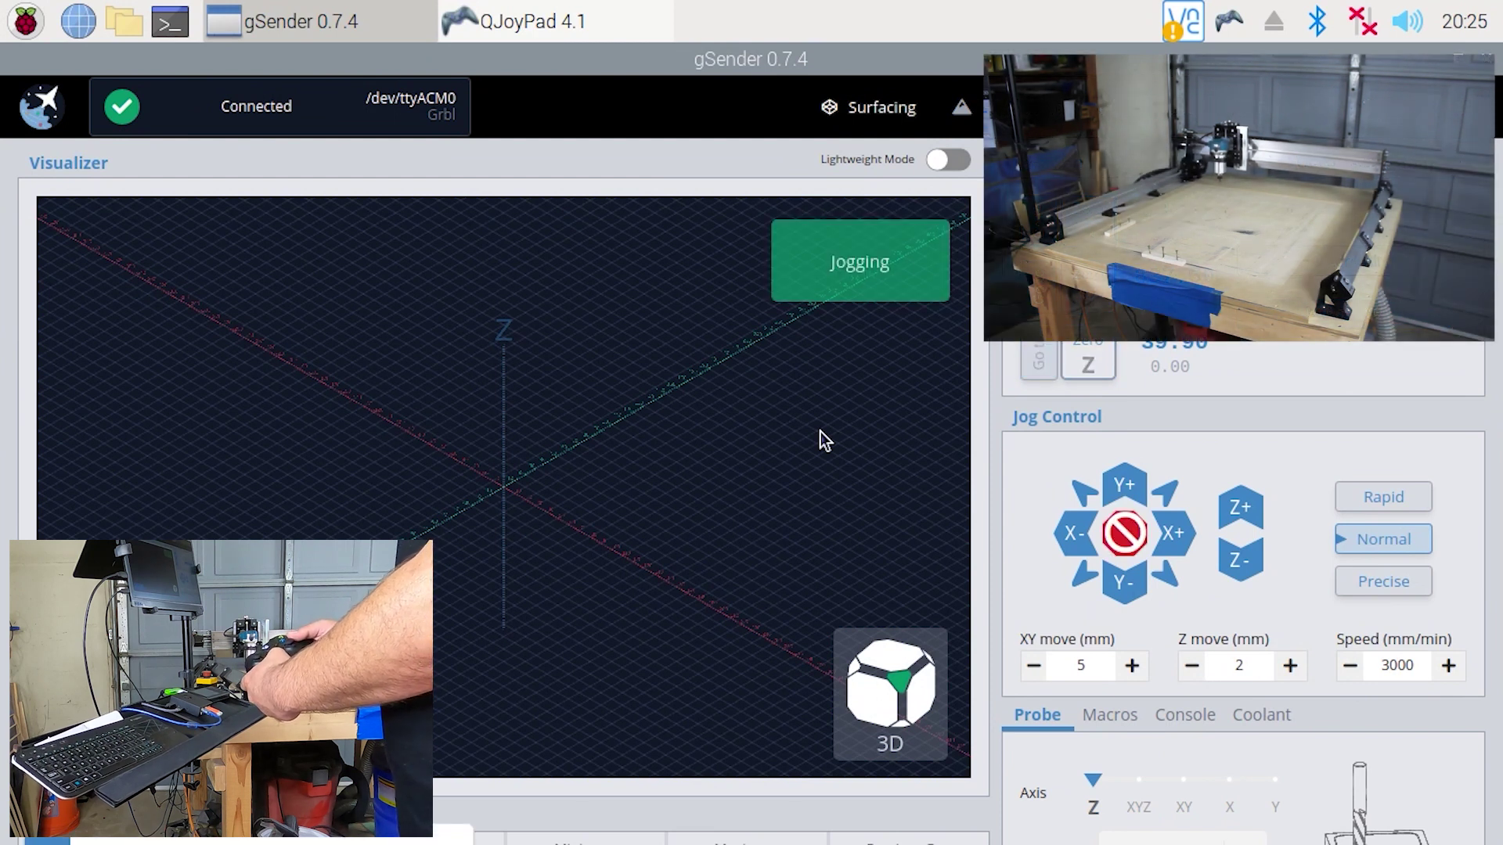
key("shift+Up")
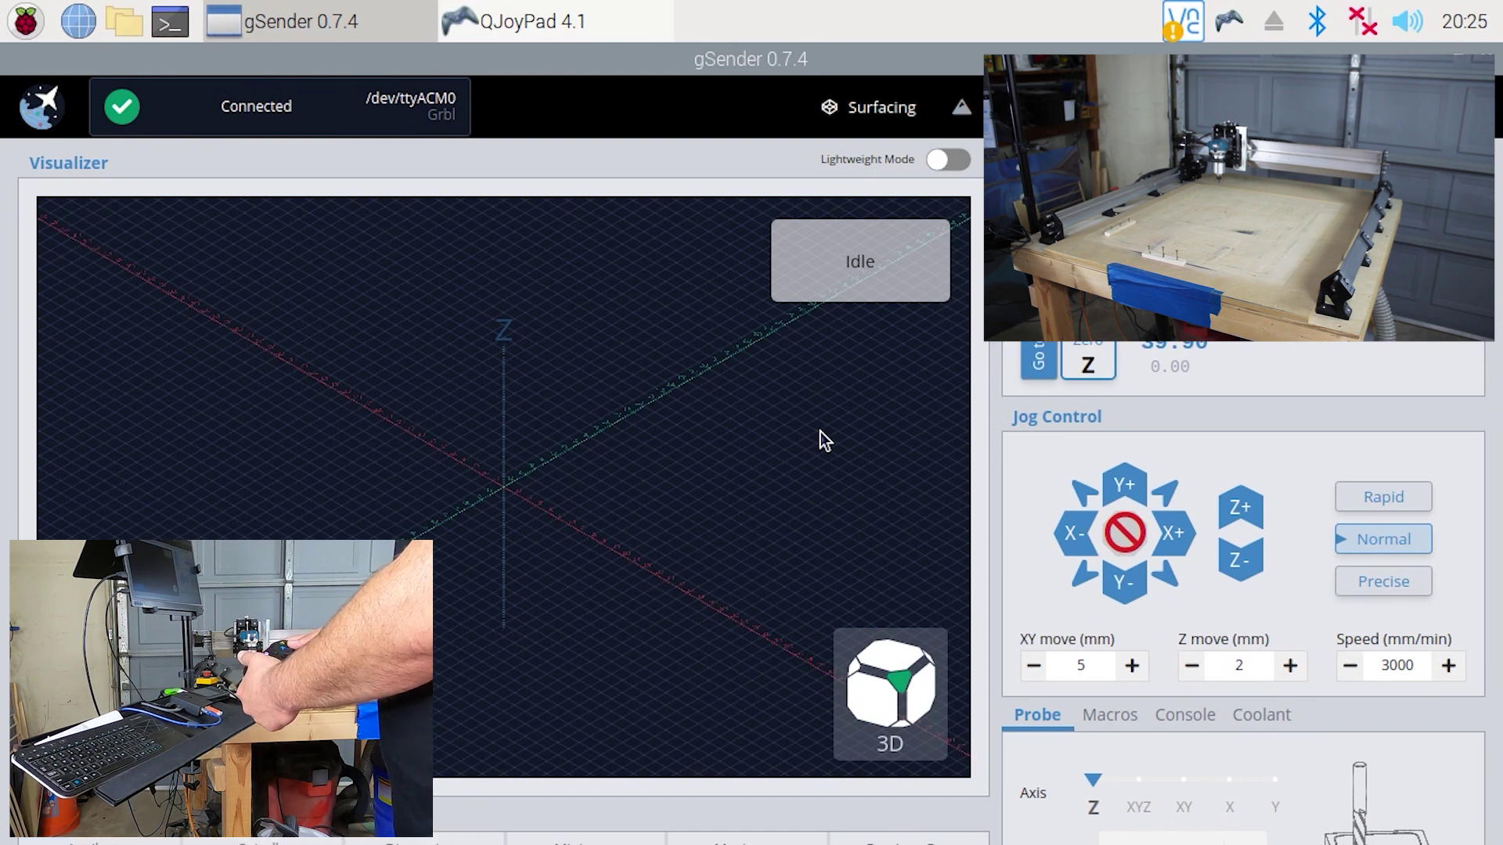
key("shift+Up")
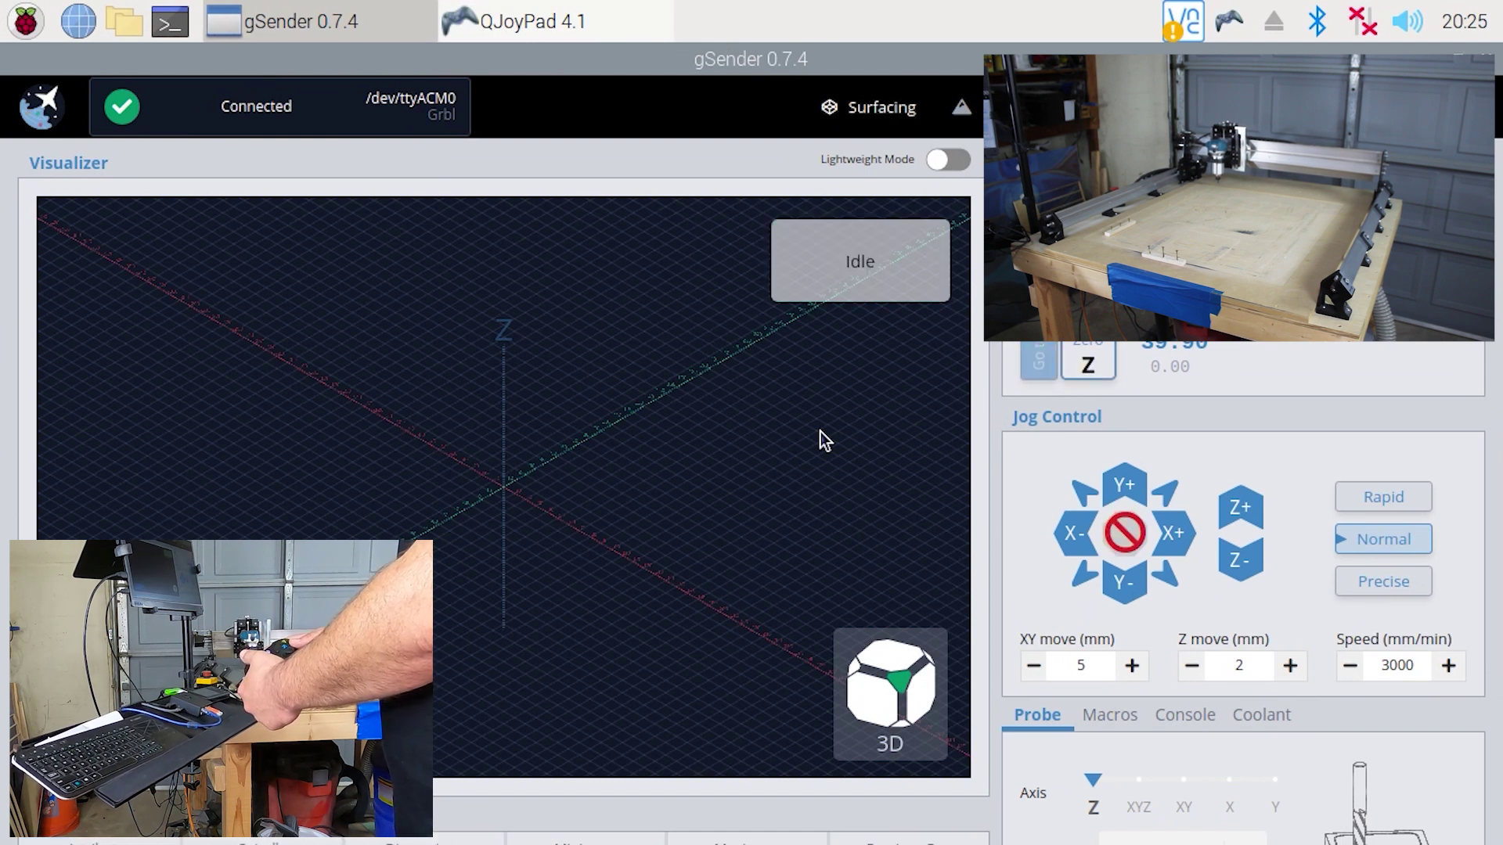
key("shift+Up")
key("shift+Up")
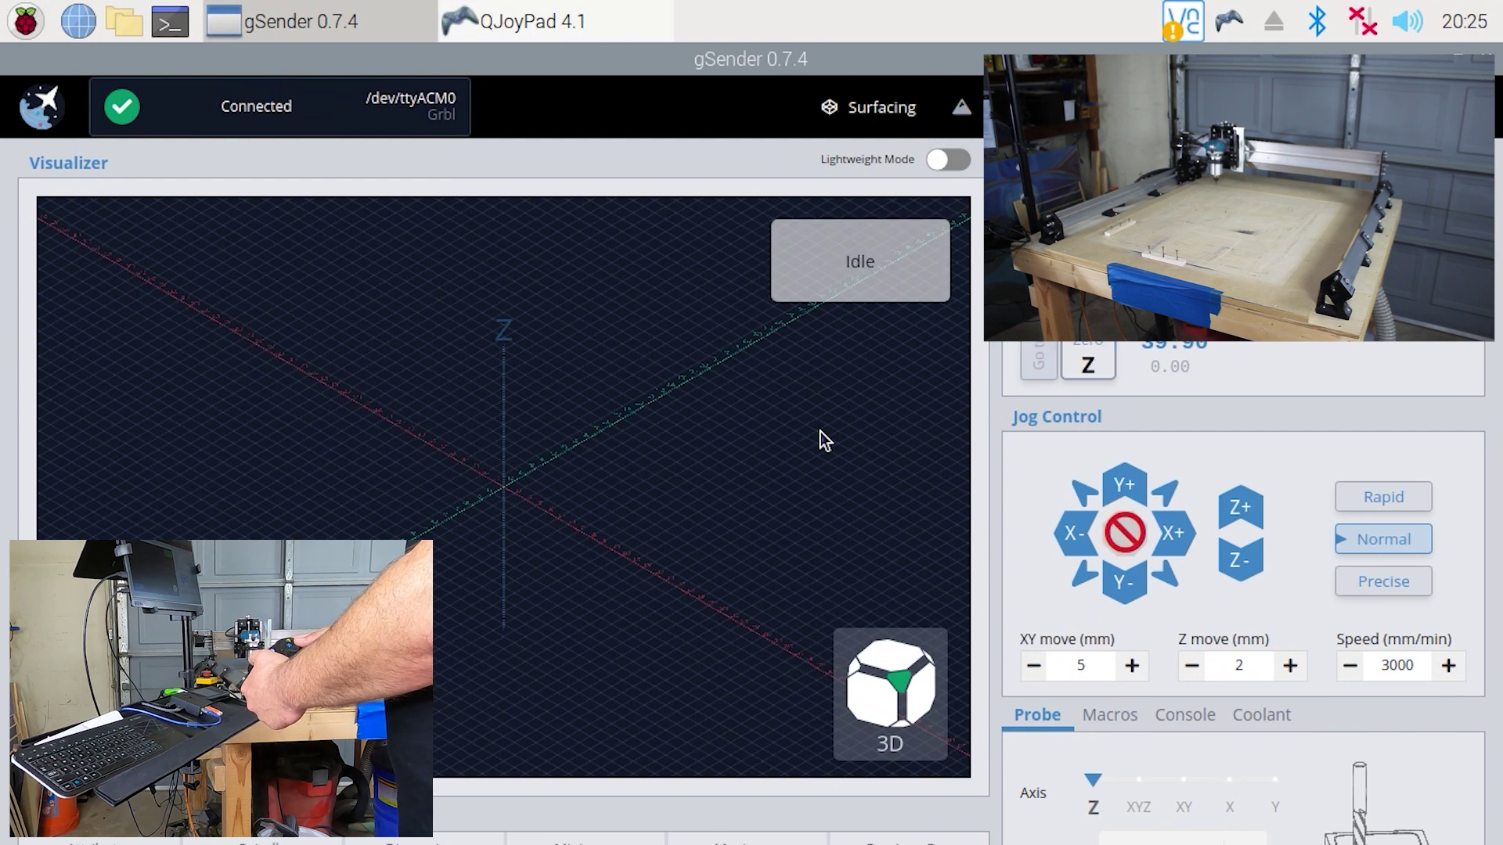
key("shift+Up")
key("shift+Up")
key("shift+Up")
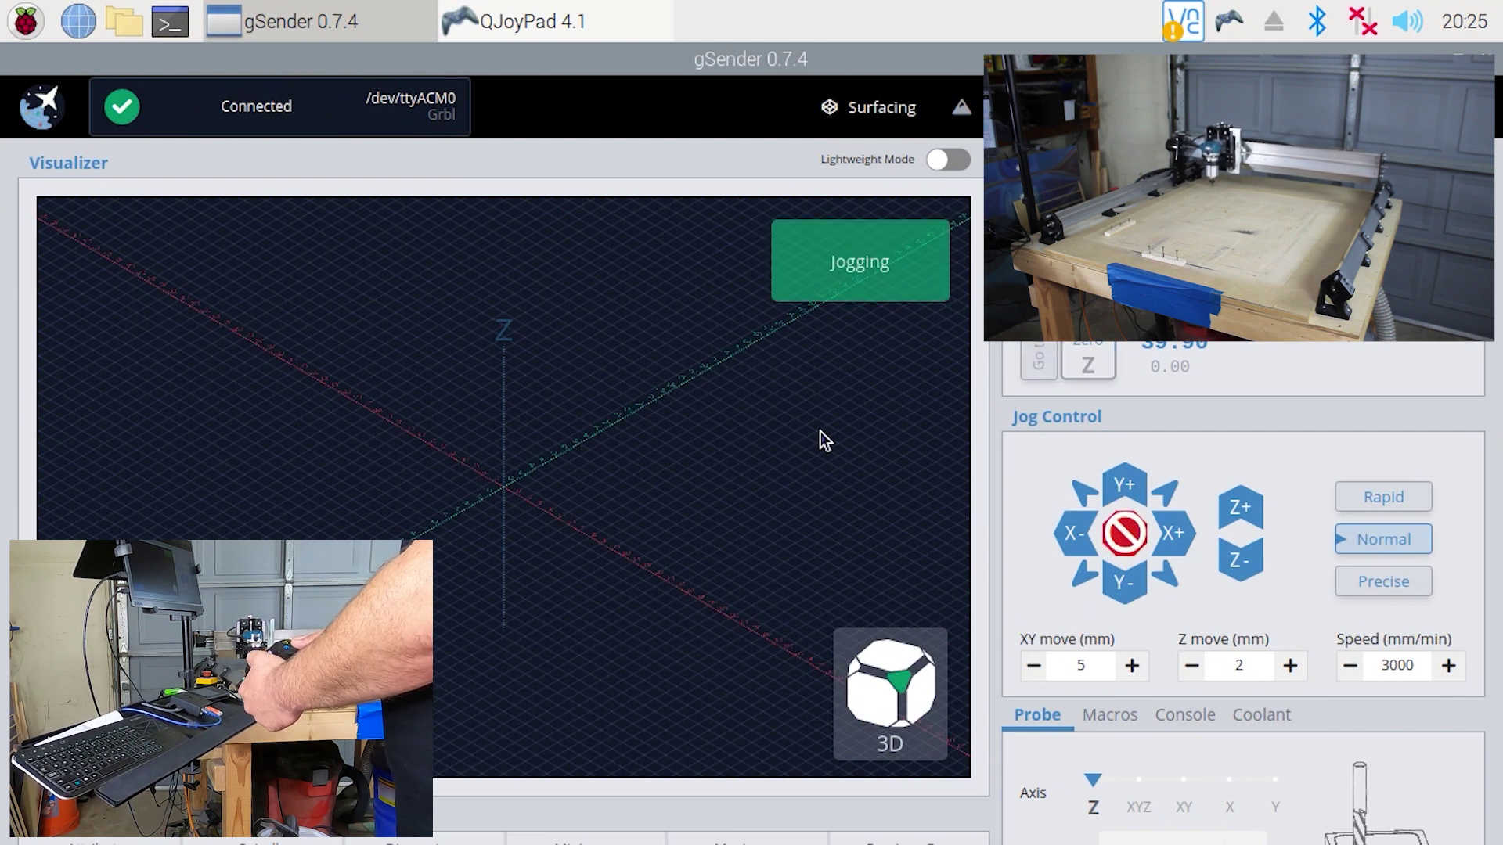
key("shift+Up")
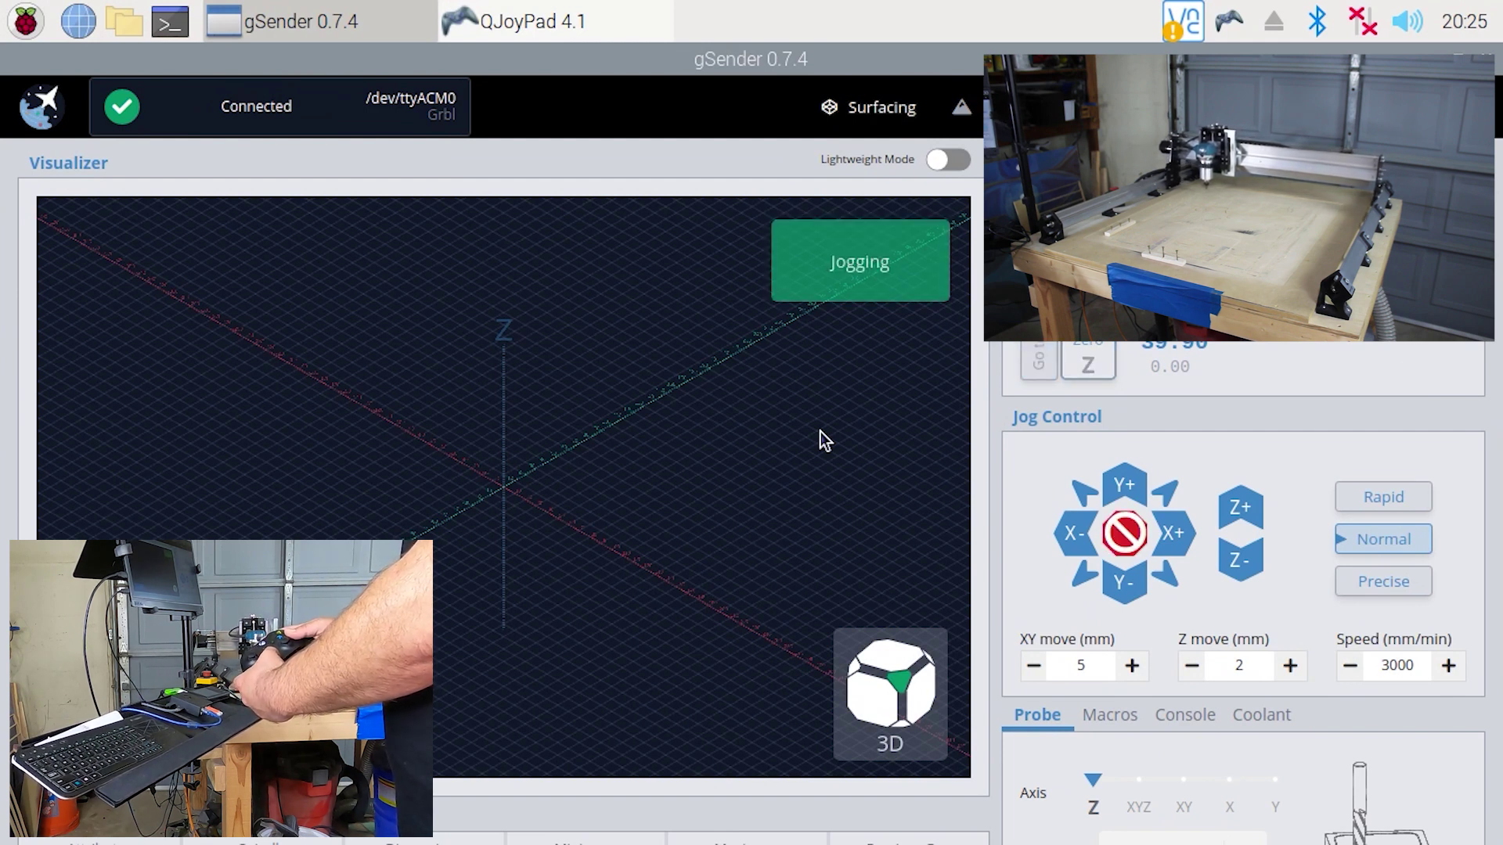
key("shift+Up")
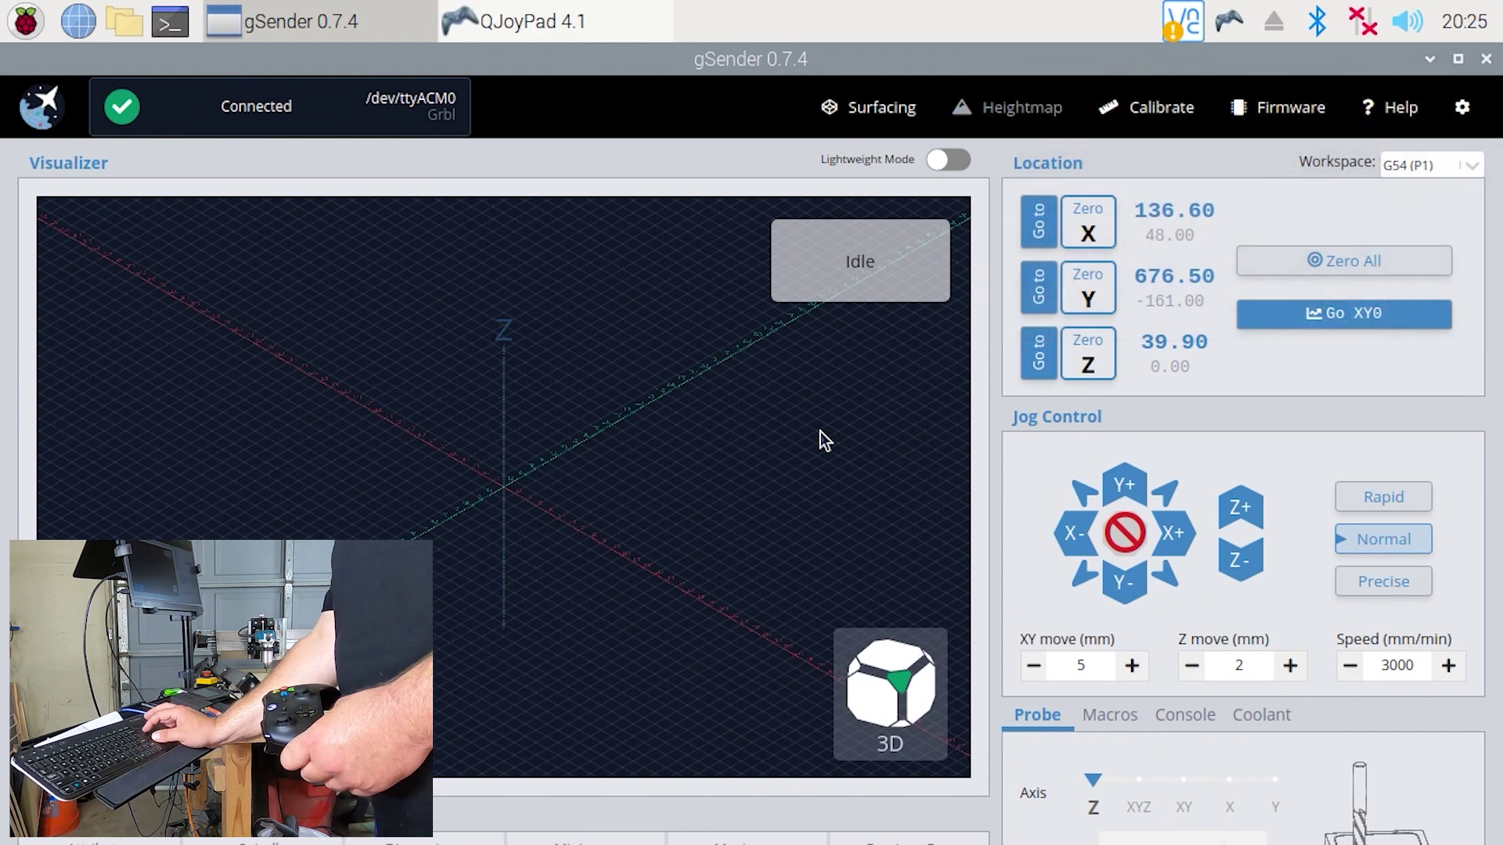
- Review the X, Y and Z jog bindings in gSender's Shortcuts settings, then switch to QJoyPad
left_click(1466, 111)
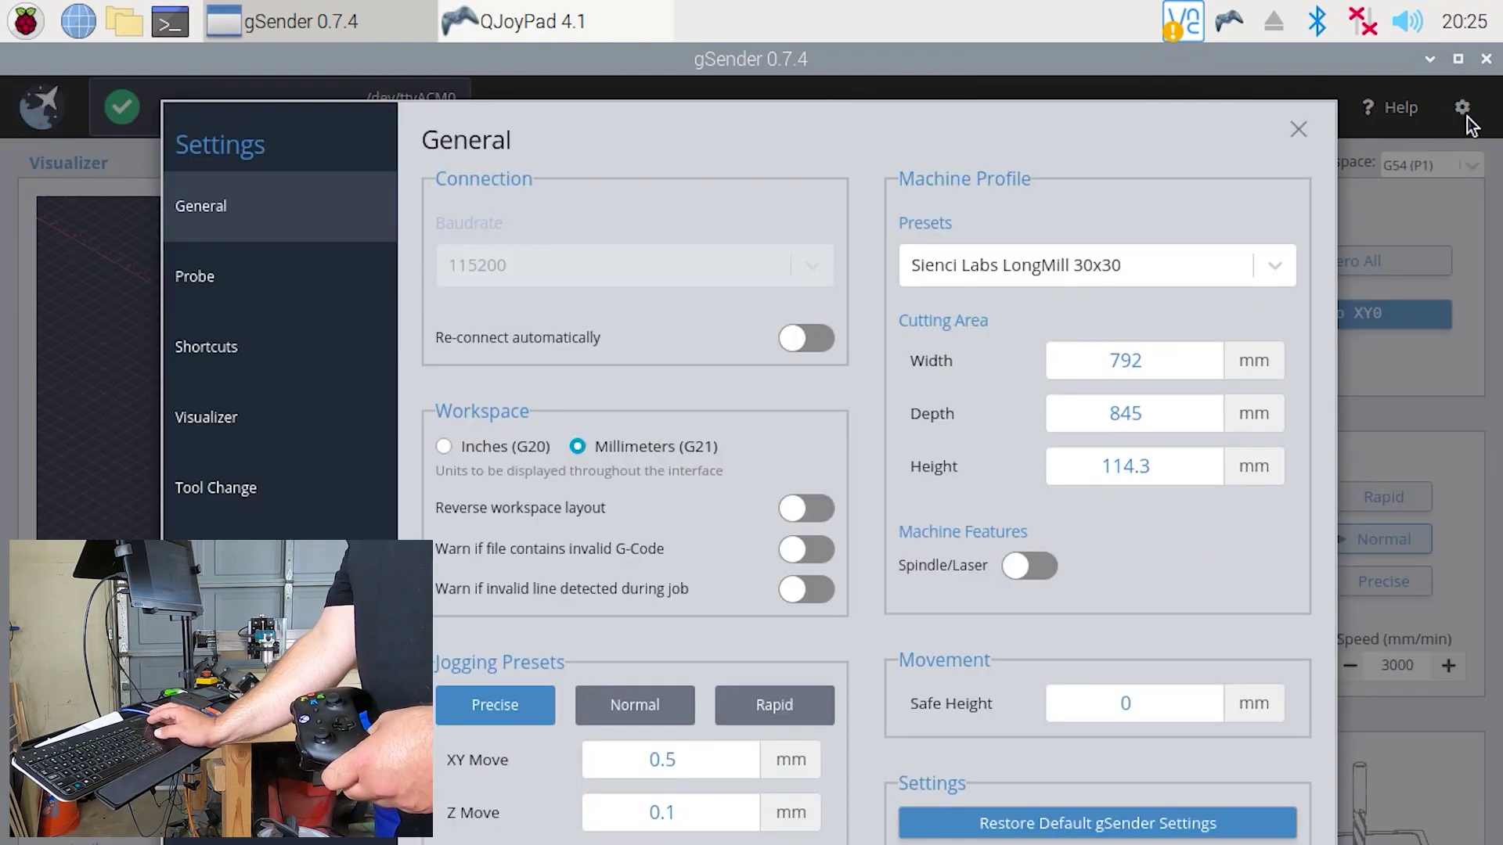
left_click(281, 374)
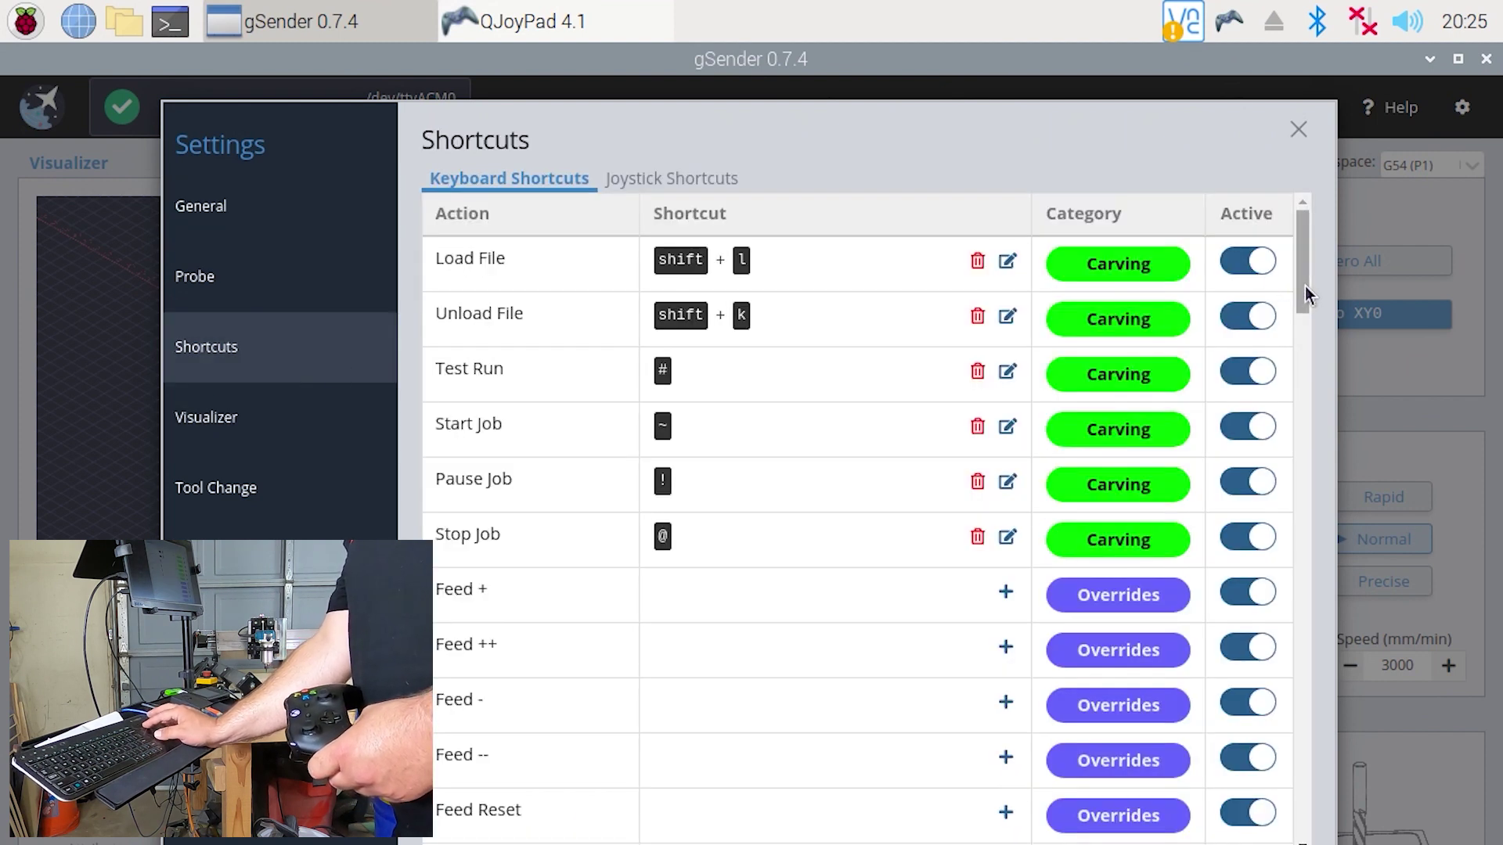
left_click_drag(1304, 285, 1313, 548)
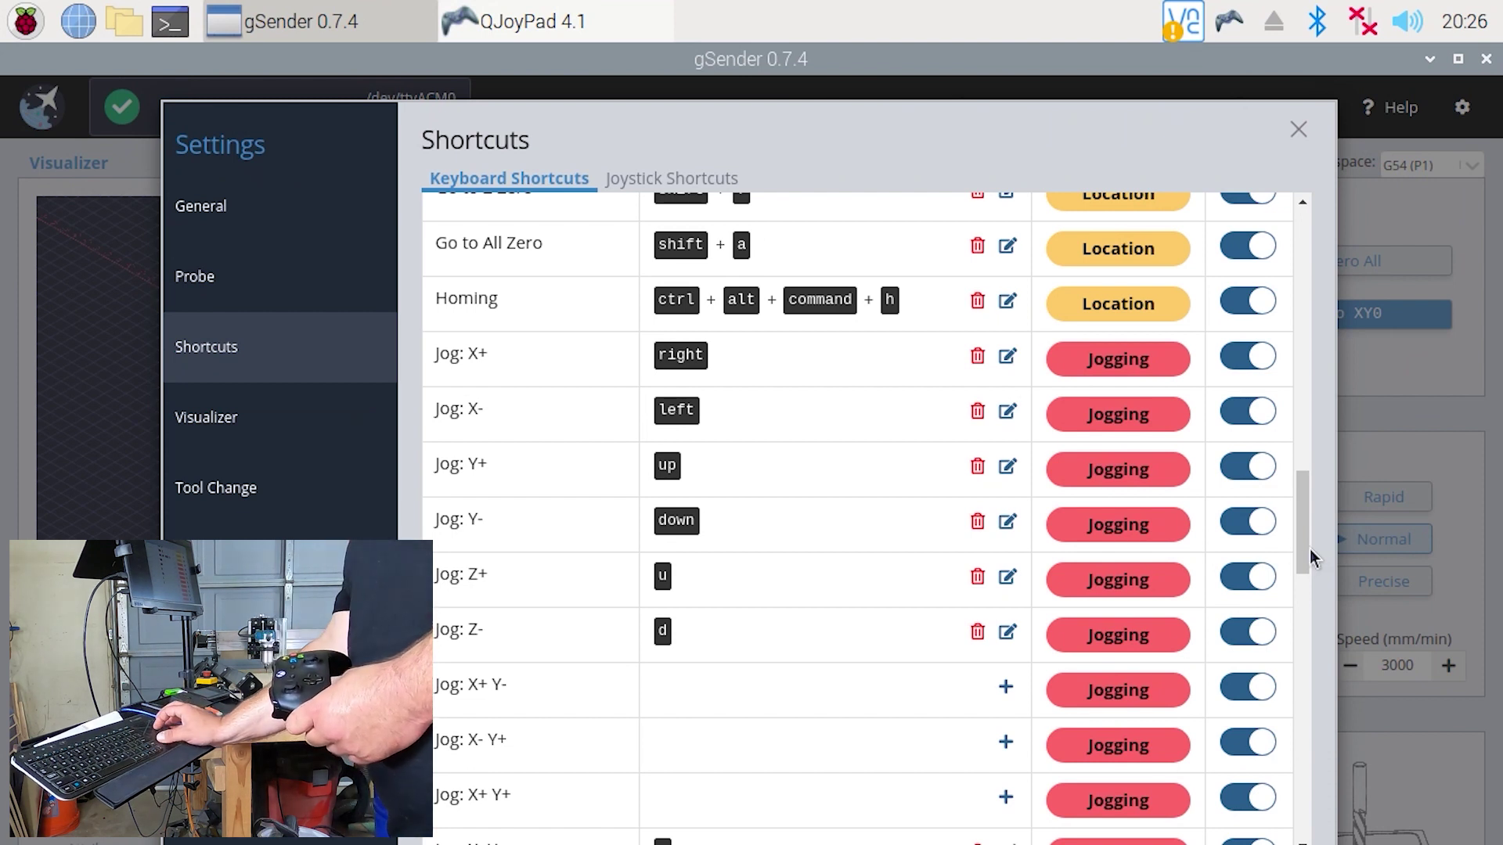
left_click(517, 20)
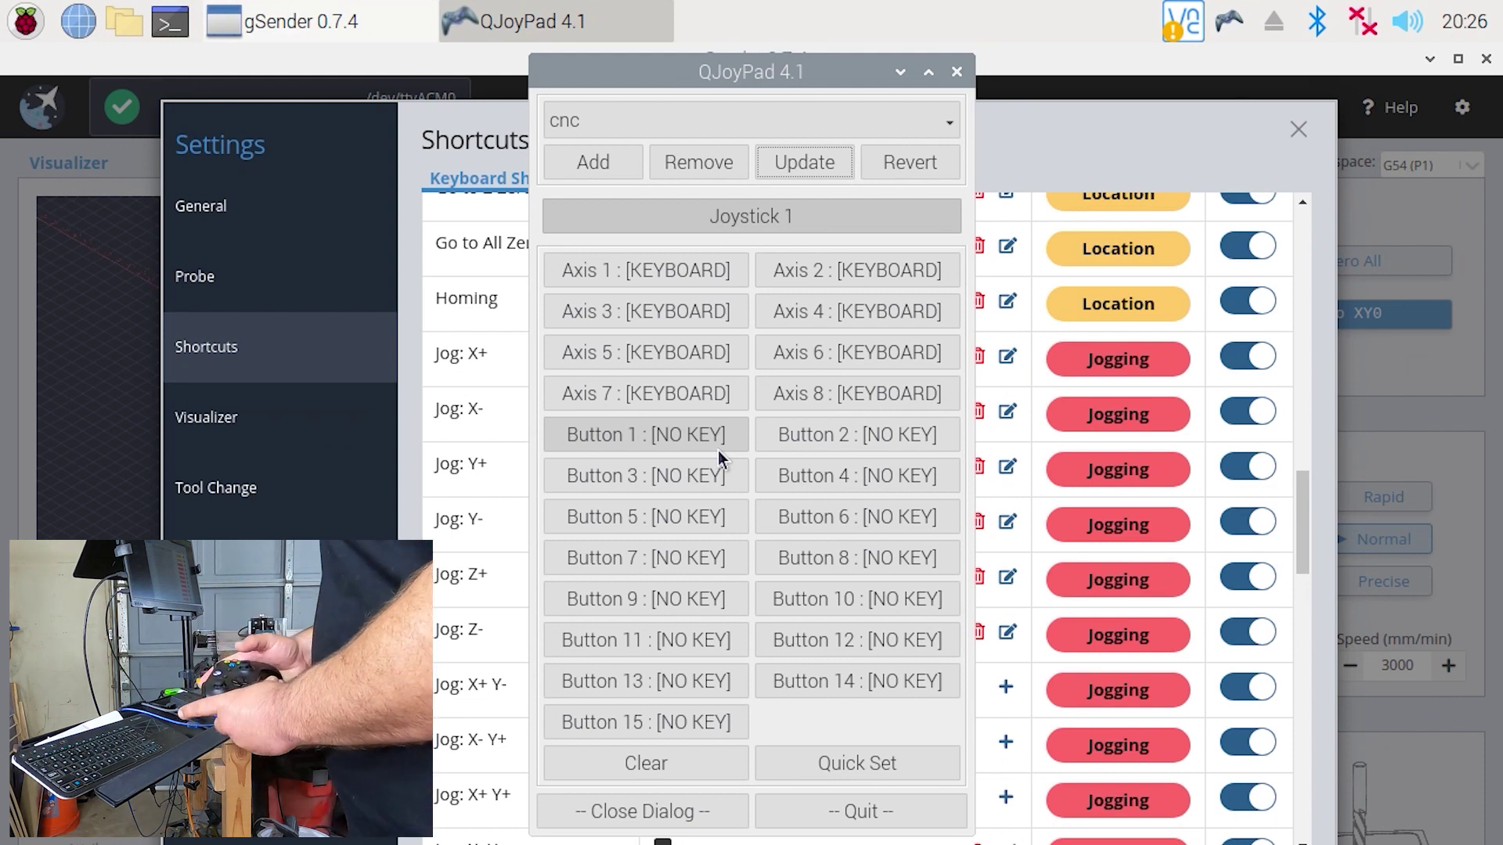
- Map Left/Right to Axis 4, save the cnc layout, and close gSender's settings
left_click(894, 753)
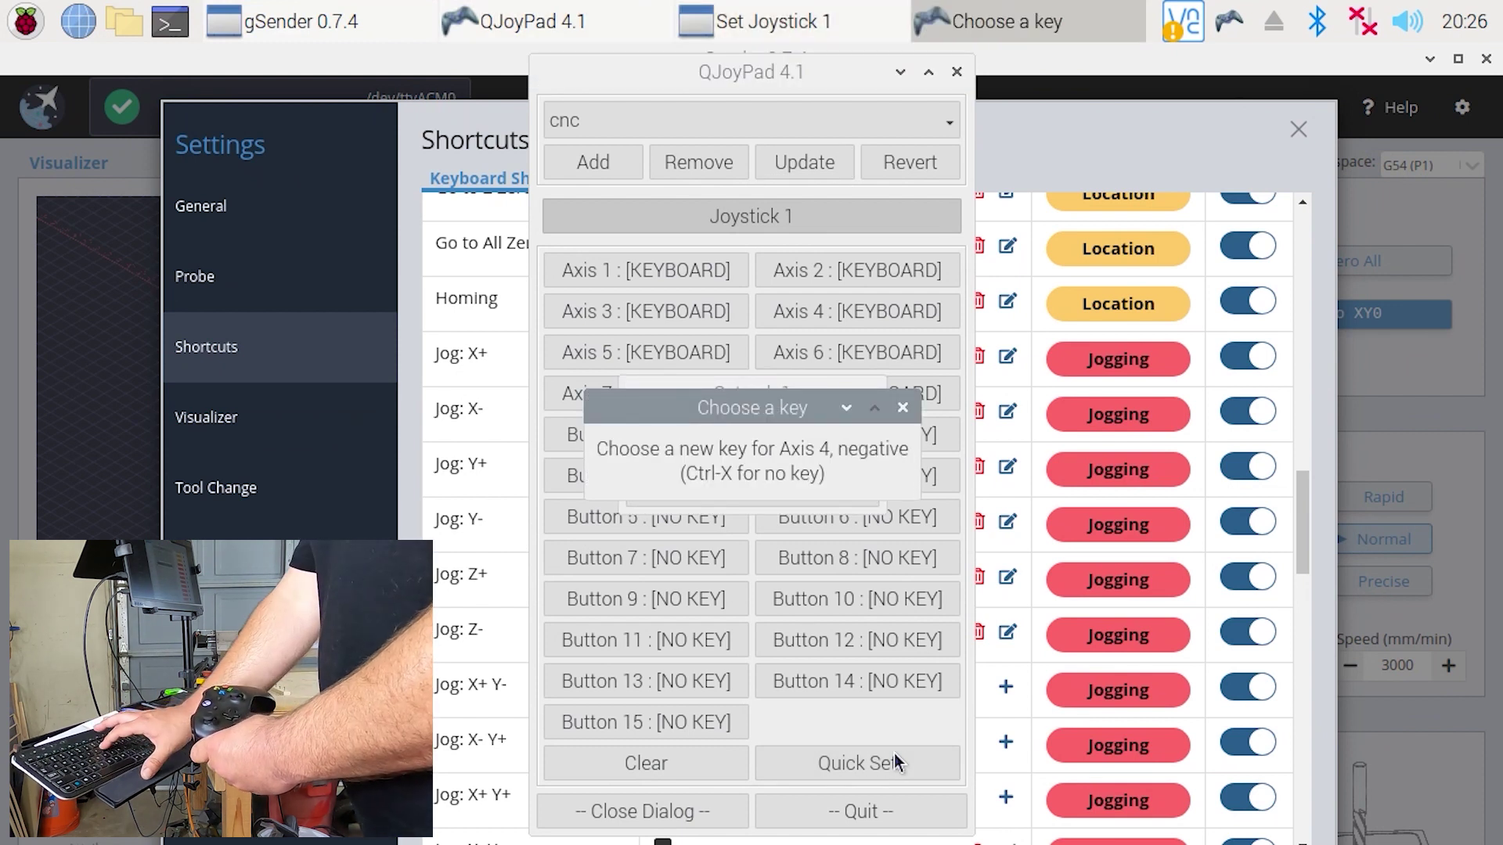
key("Left")
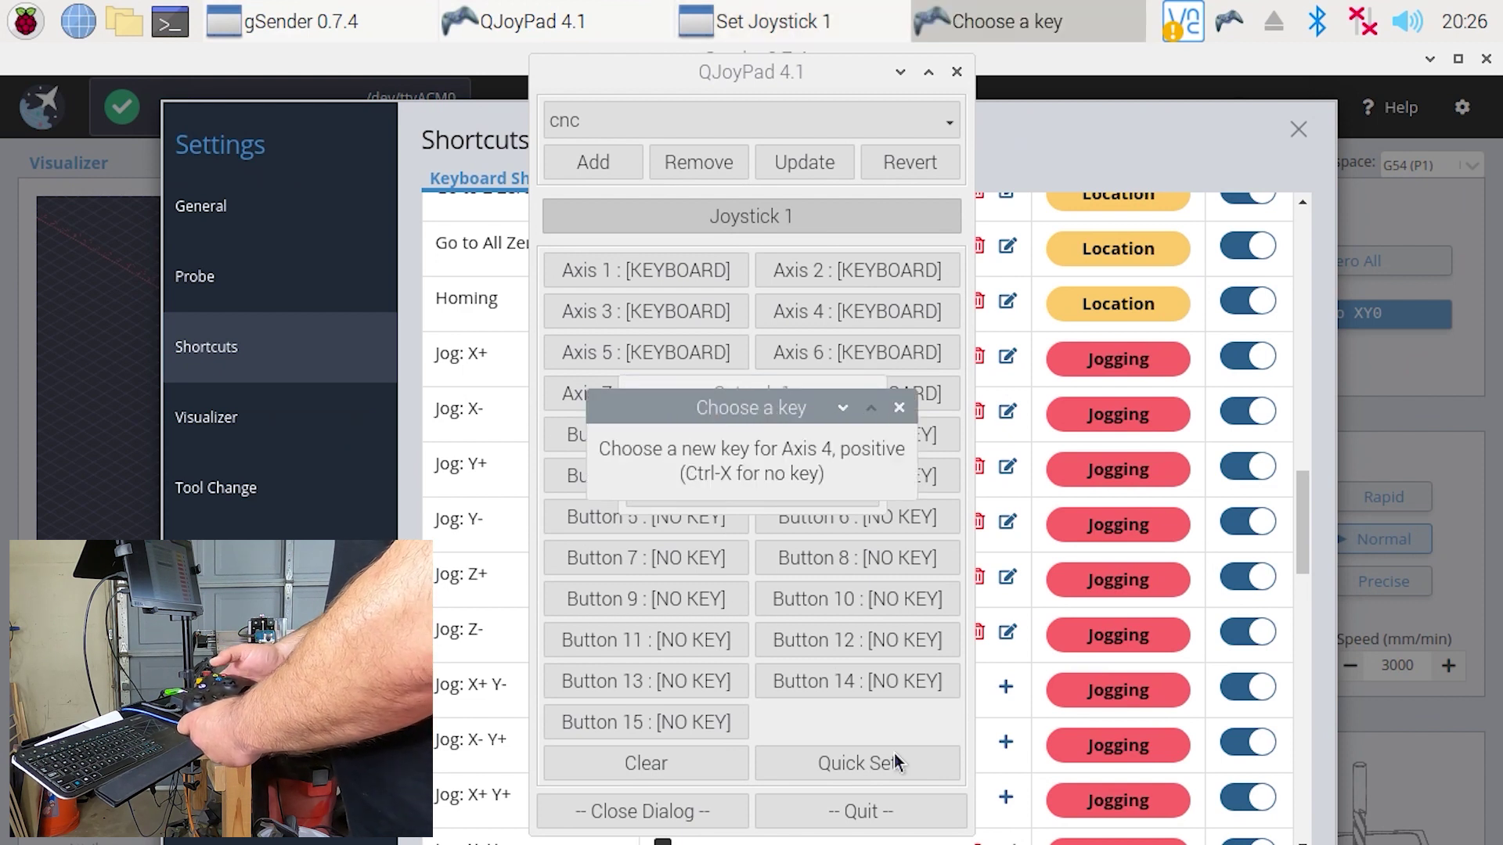
key("Right")
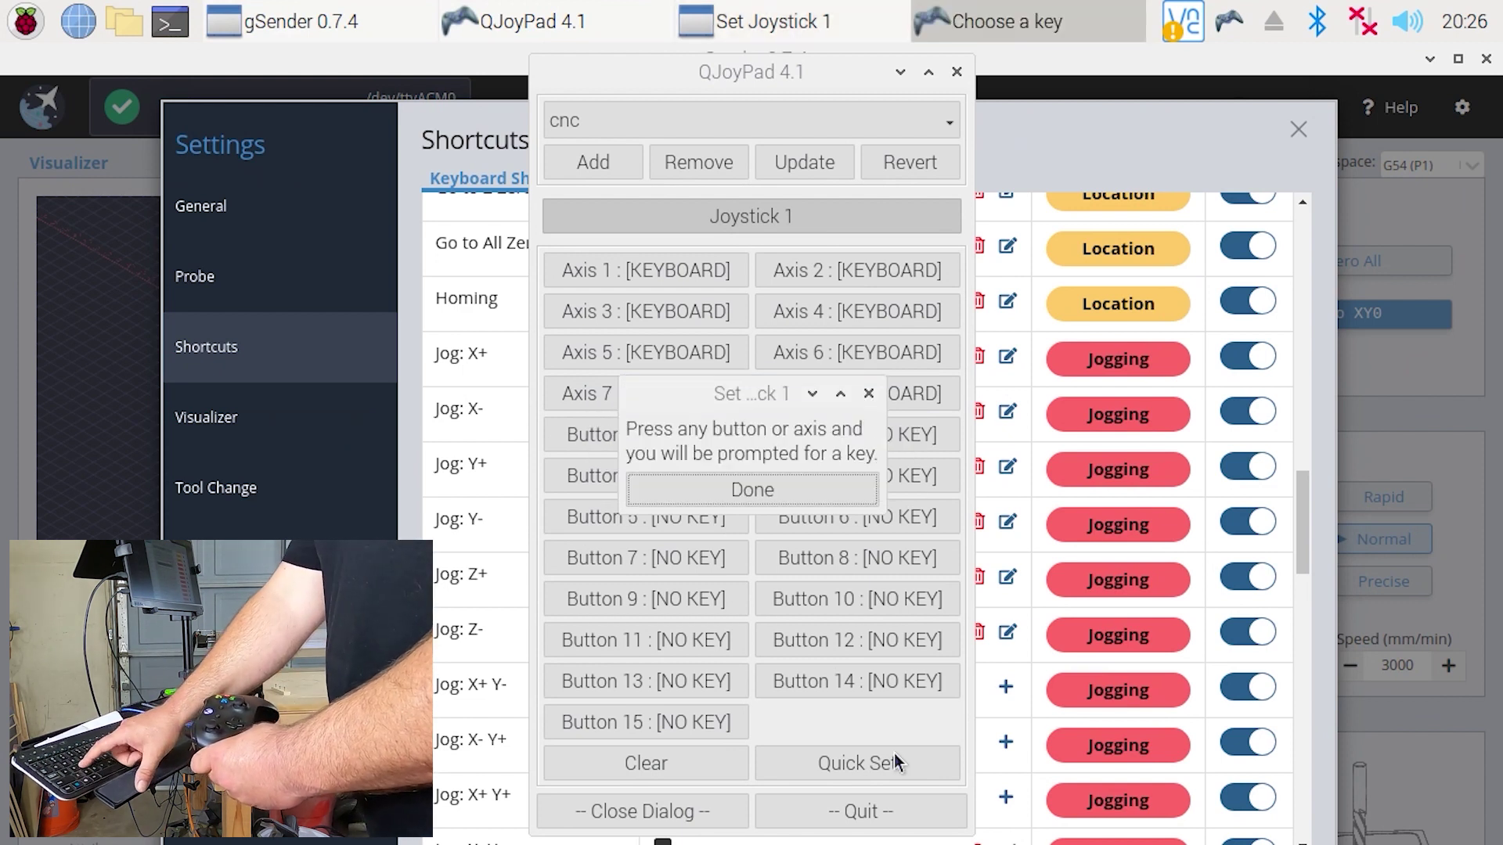
left_click(701, 487)
left_click(835, 171)
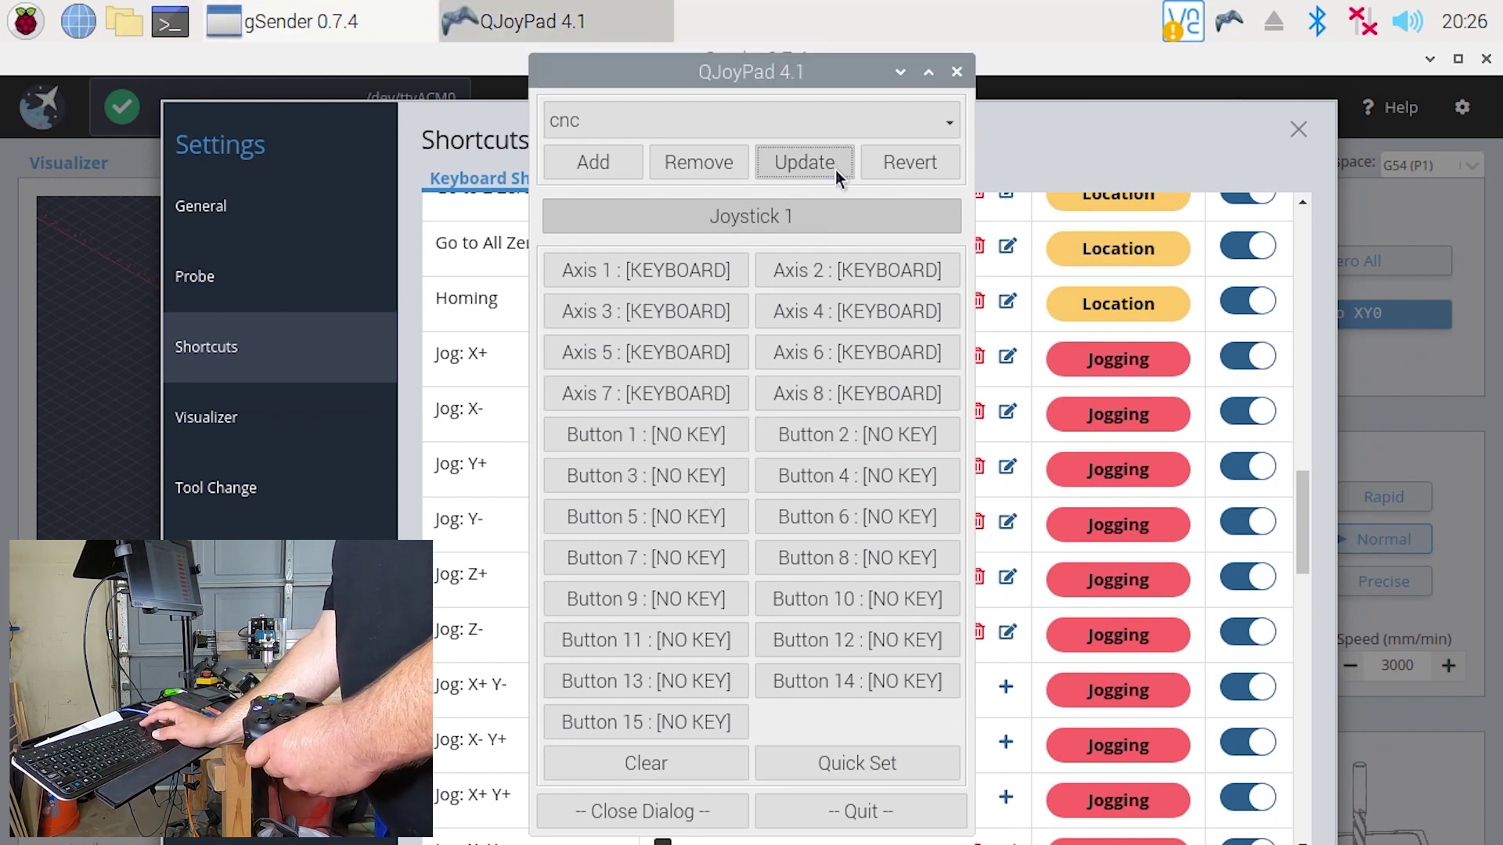
left_click(1107, 147)
left_click(1297, 130)
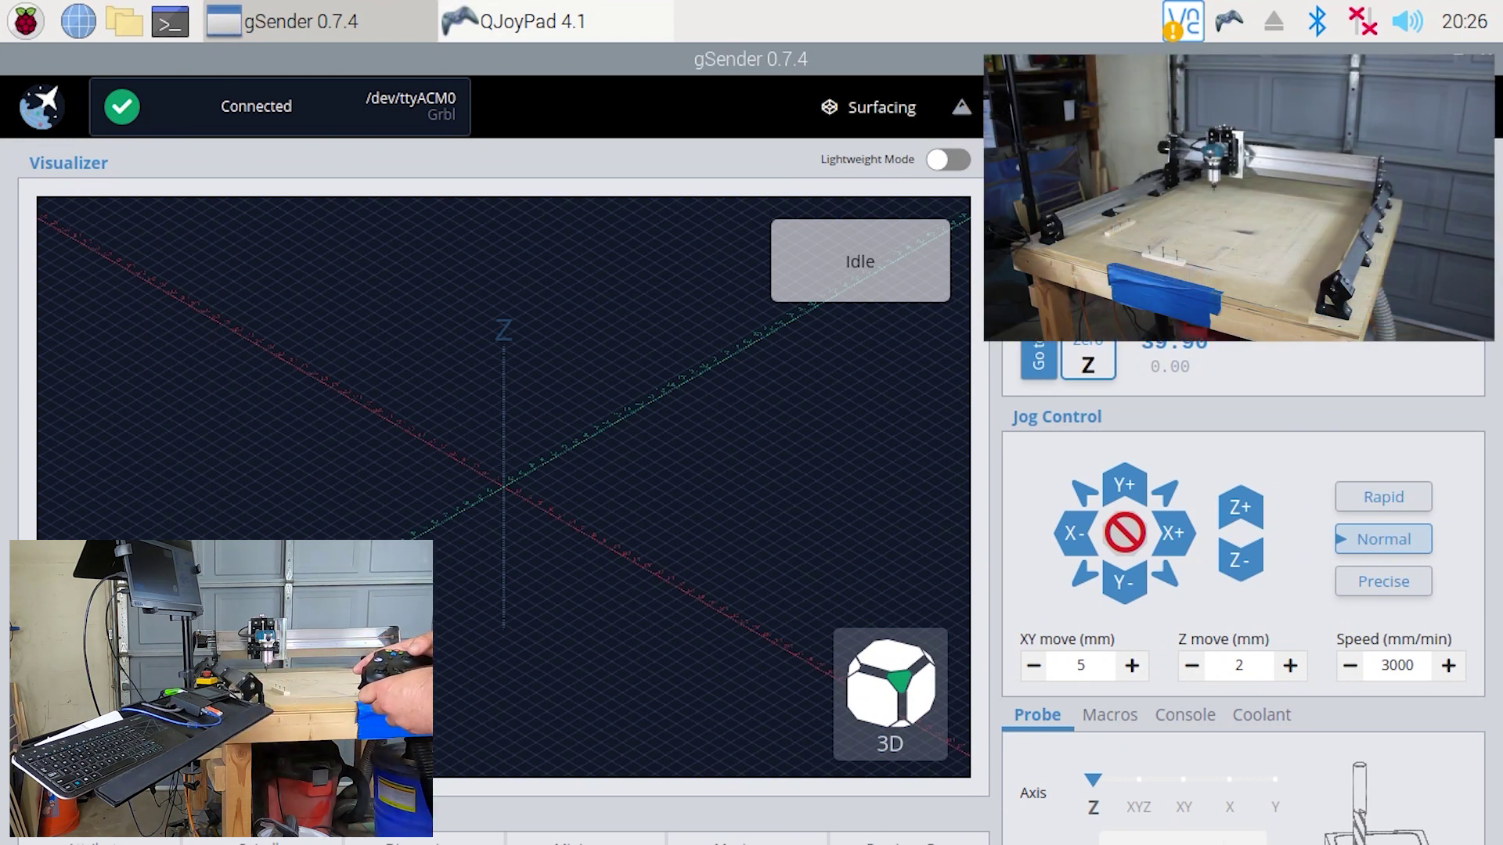
- Jog Z up three steps and down two with Shift+Page Up/Down to 41.90, then switch to QJoyPad
key("shift+Page_Up")
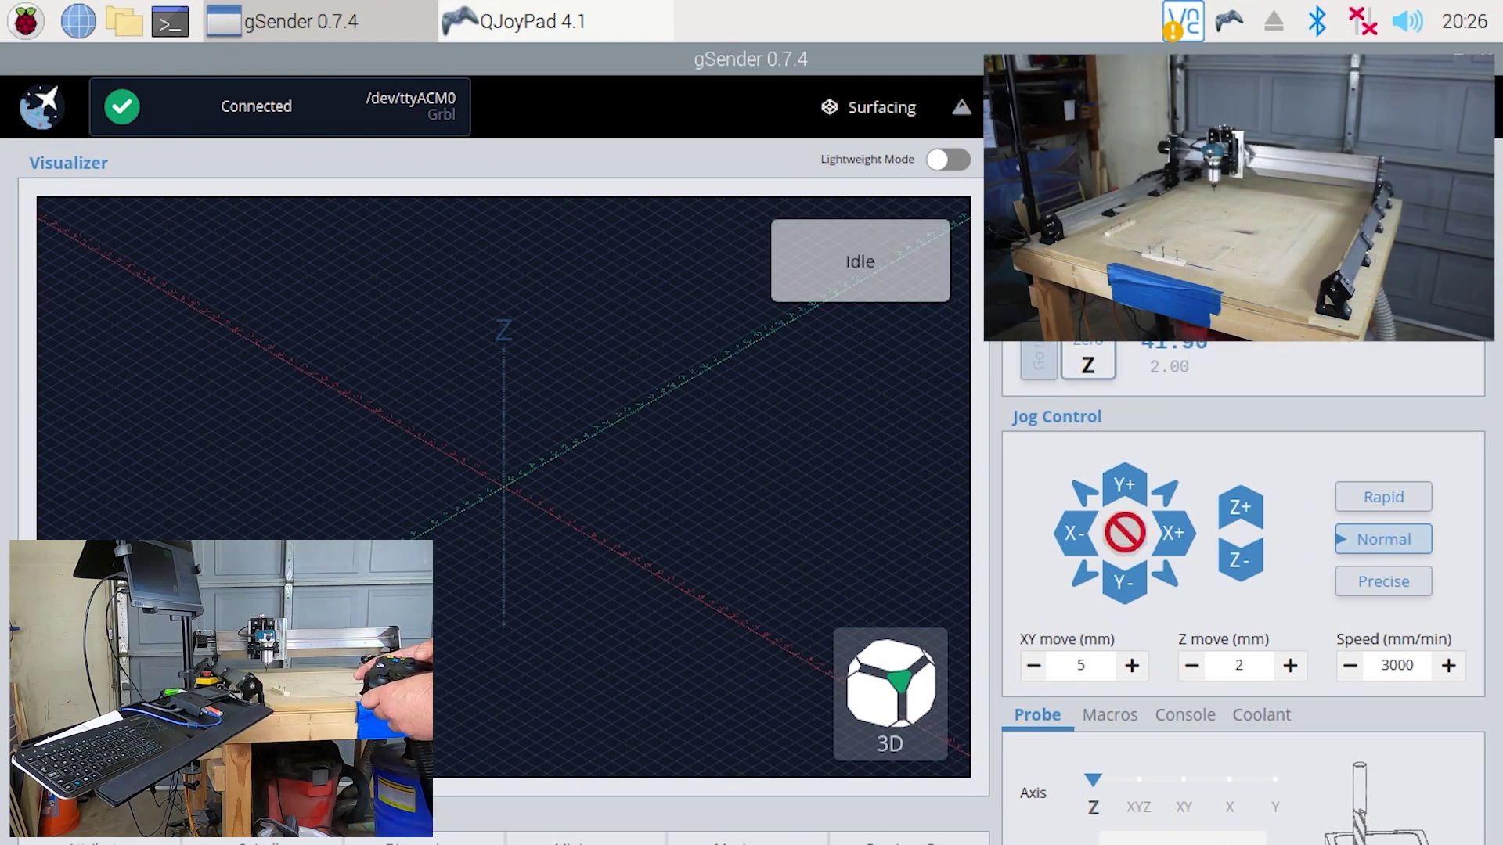
key("shift+Page_Up")
key("shift+Page_Up")
key("shift+Page_Up")
key("shift+Page_Up")
key("shift+Page_Up")
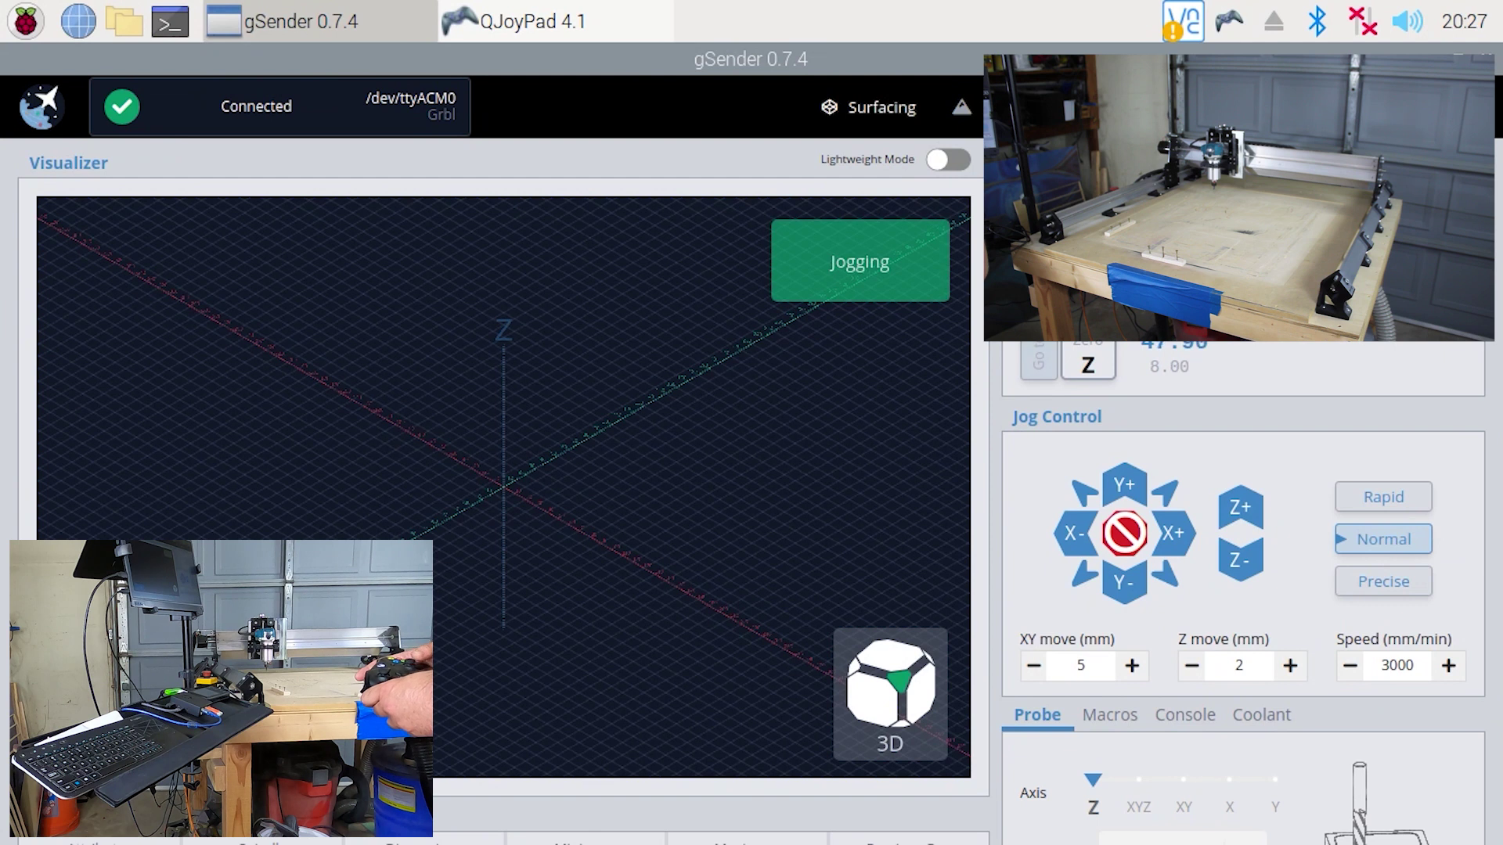
key("shift+Page_Up")
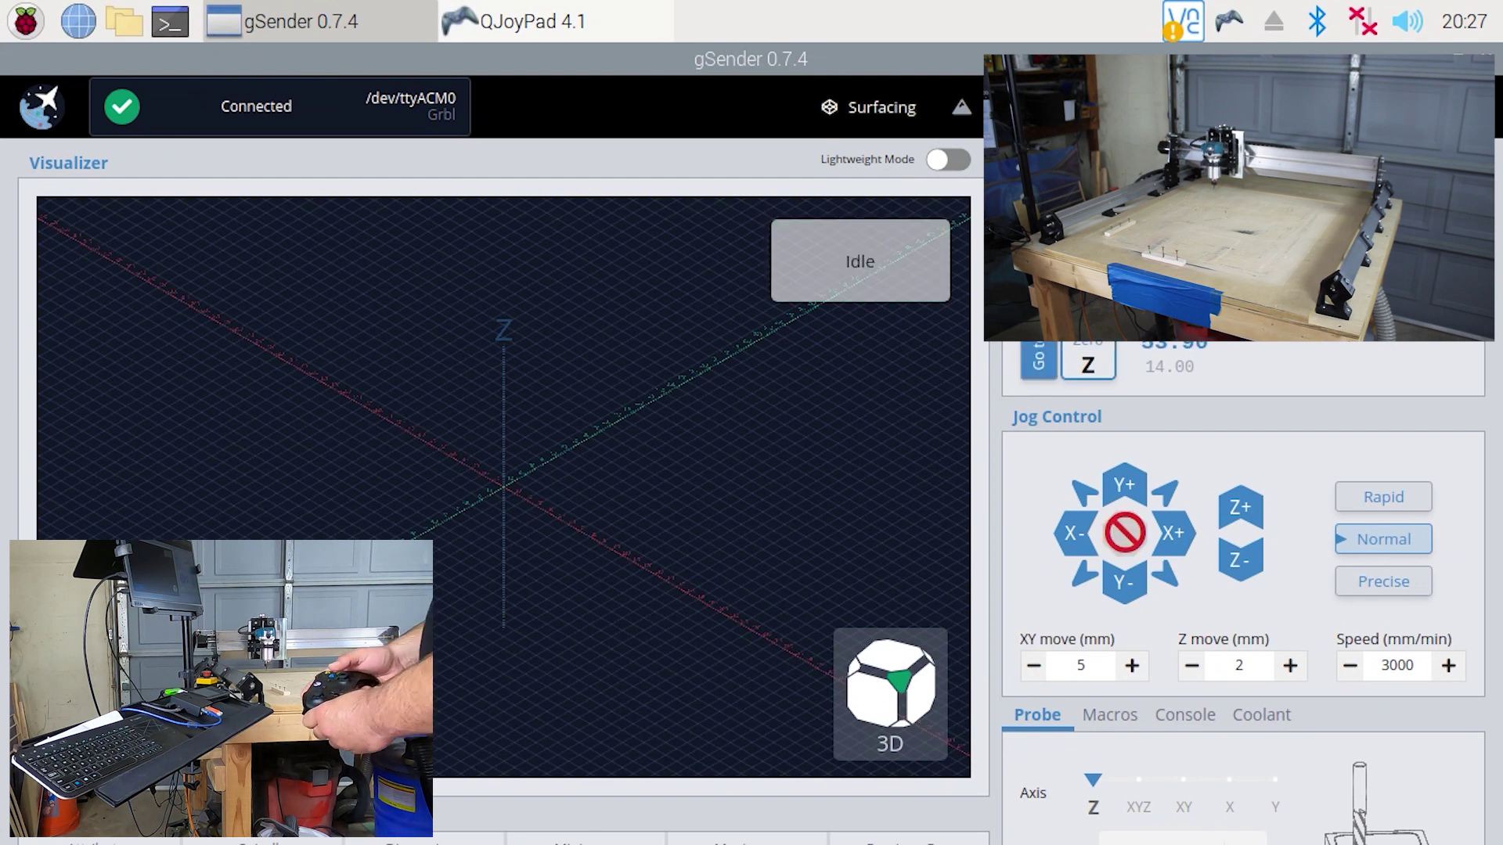
key("shift+Page_Down")
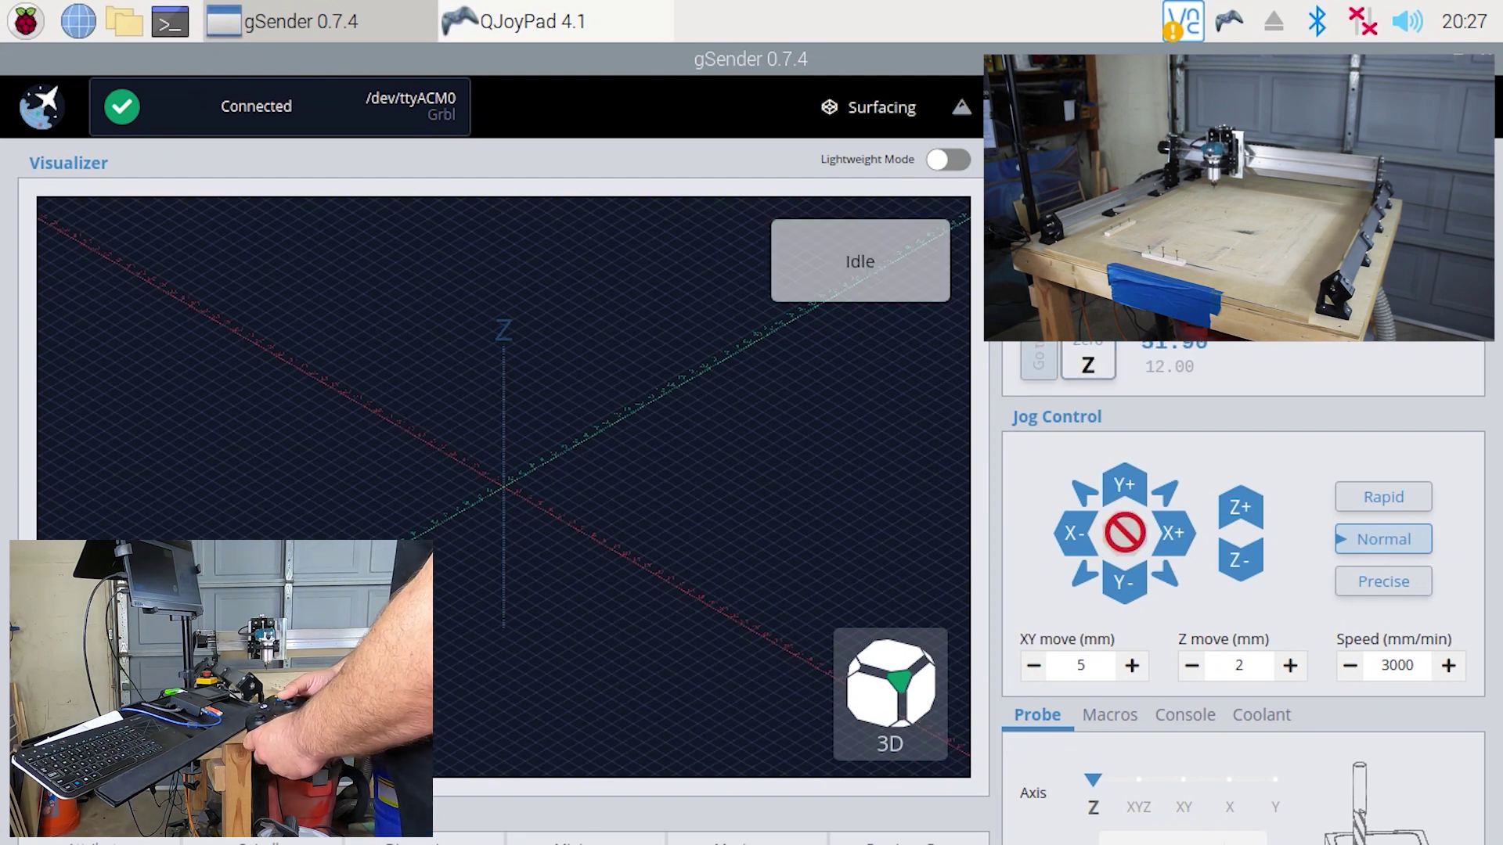
key("shift+Page_Down")
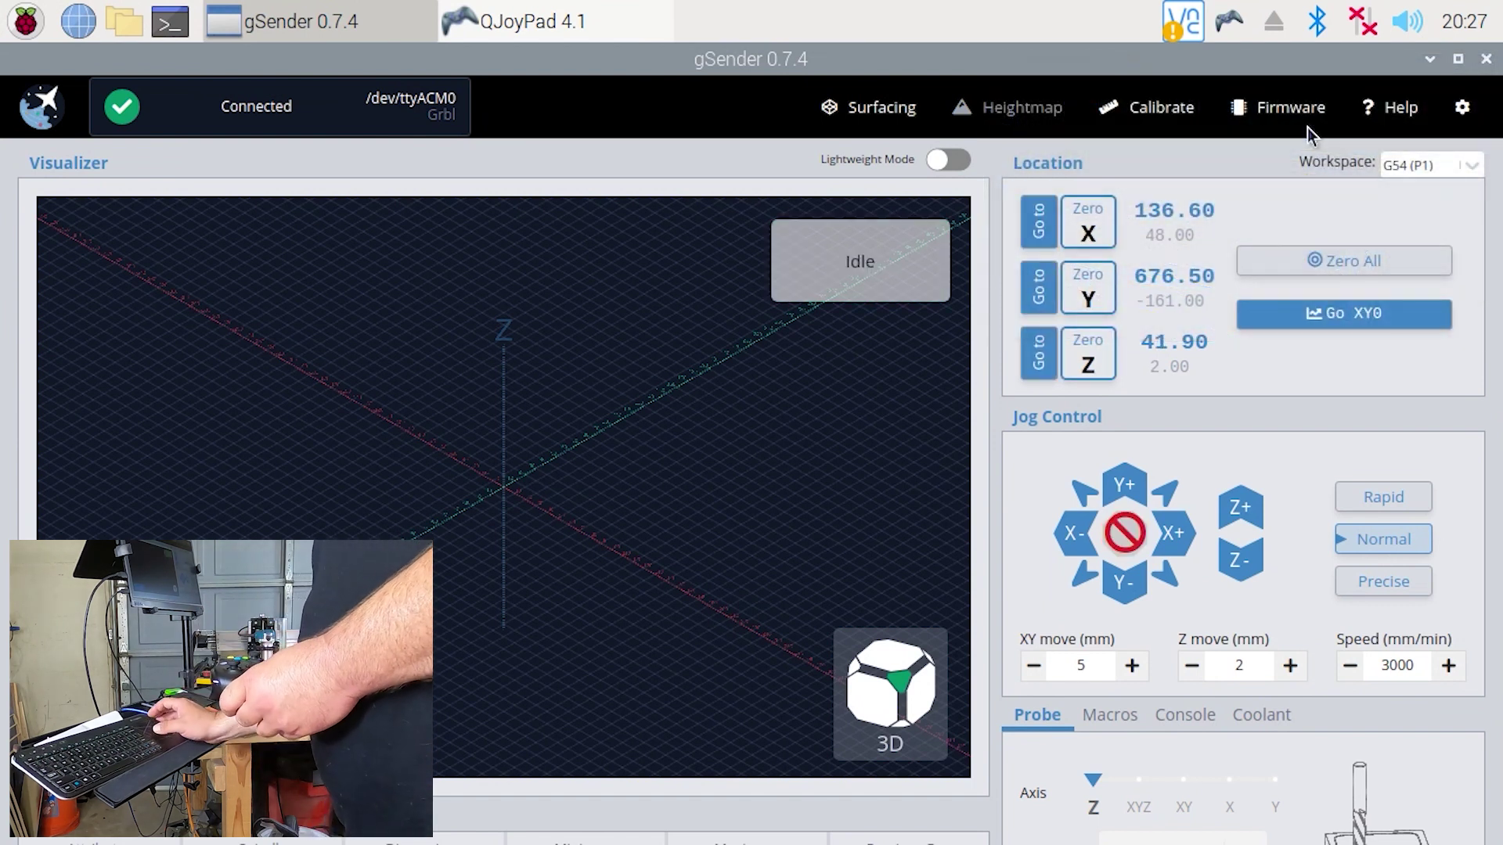
left_click(568, 22)
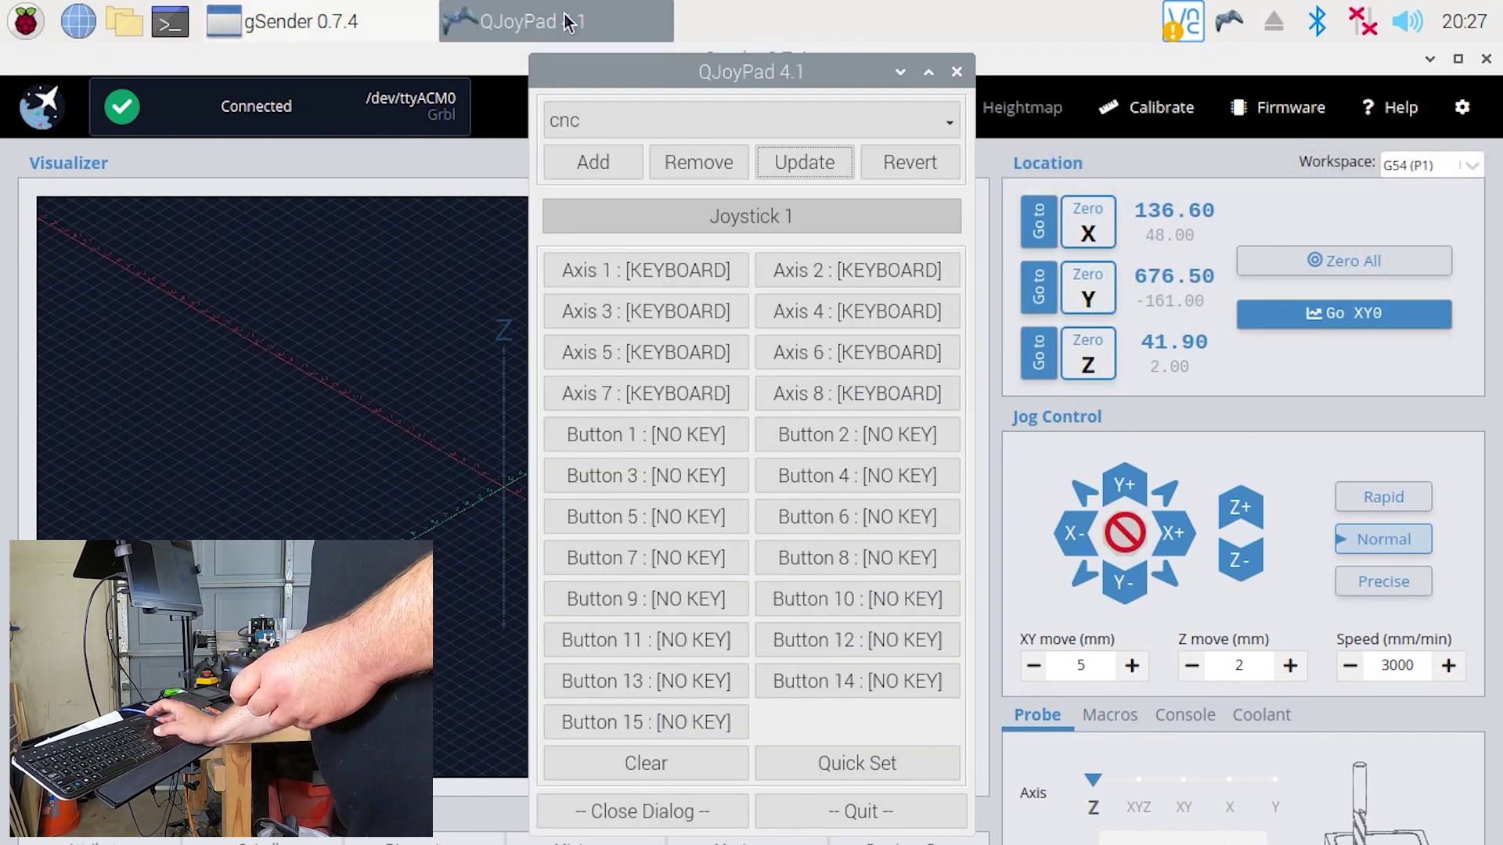
- Turn on Gradient for Axis 1, widening its dead zone and lowering its maximum threshold
left_click(635, 269)
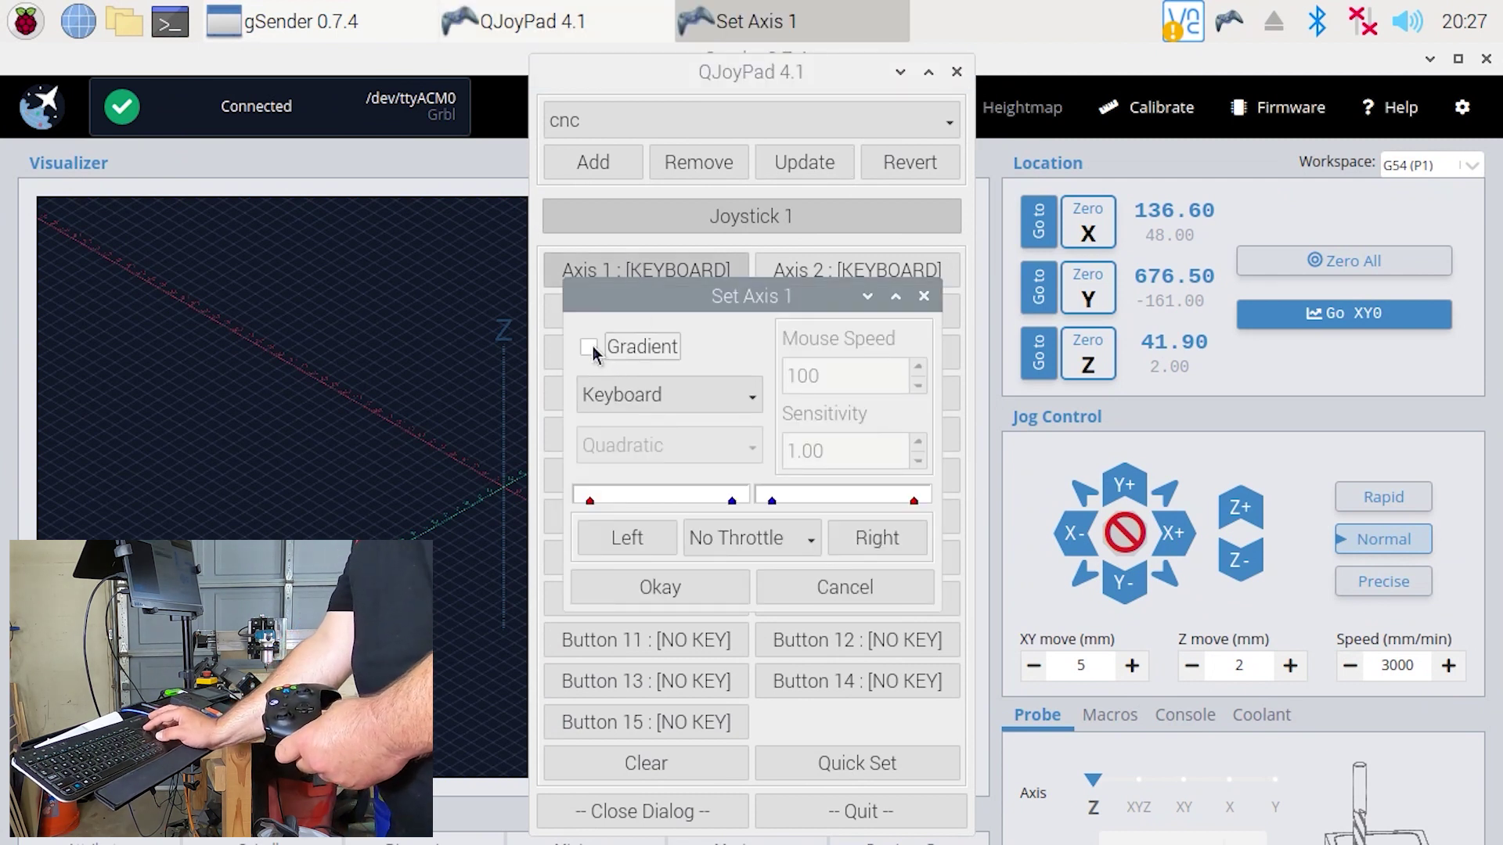
left_click(588, 347)
left_click_drag(592, 507, 625, 501)
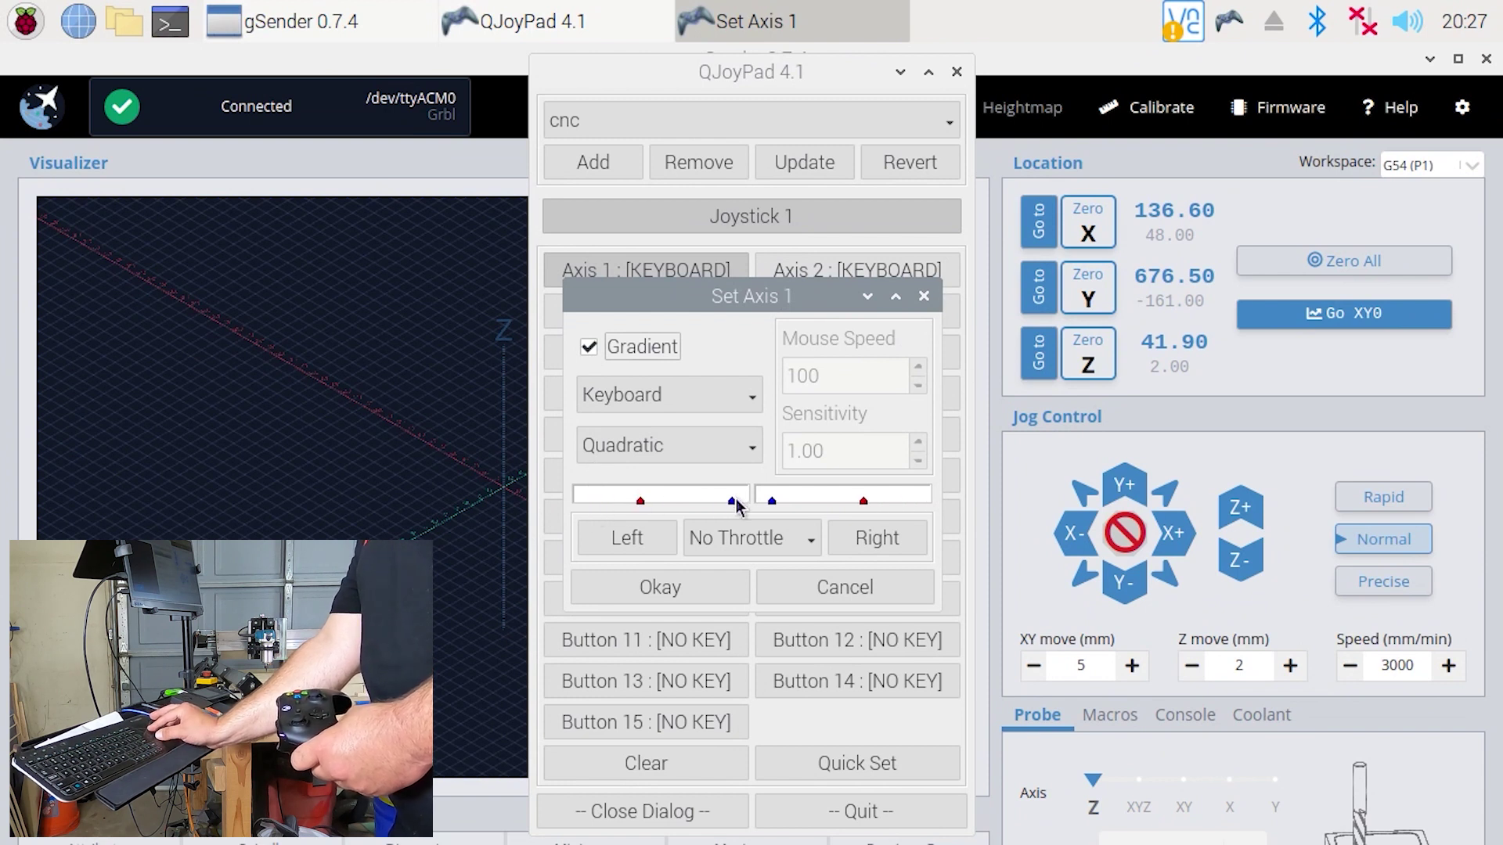
left_click_drag(735, 501, 691, 503)
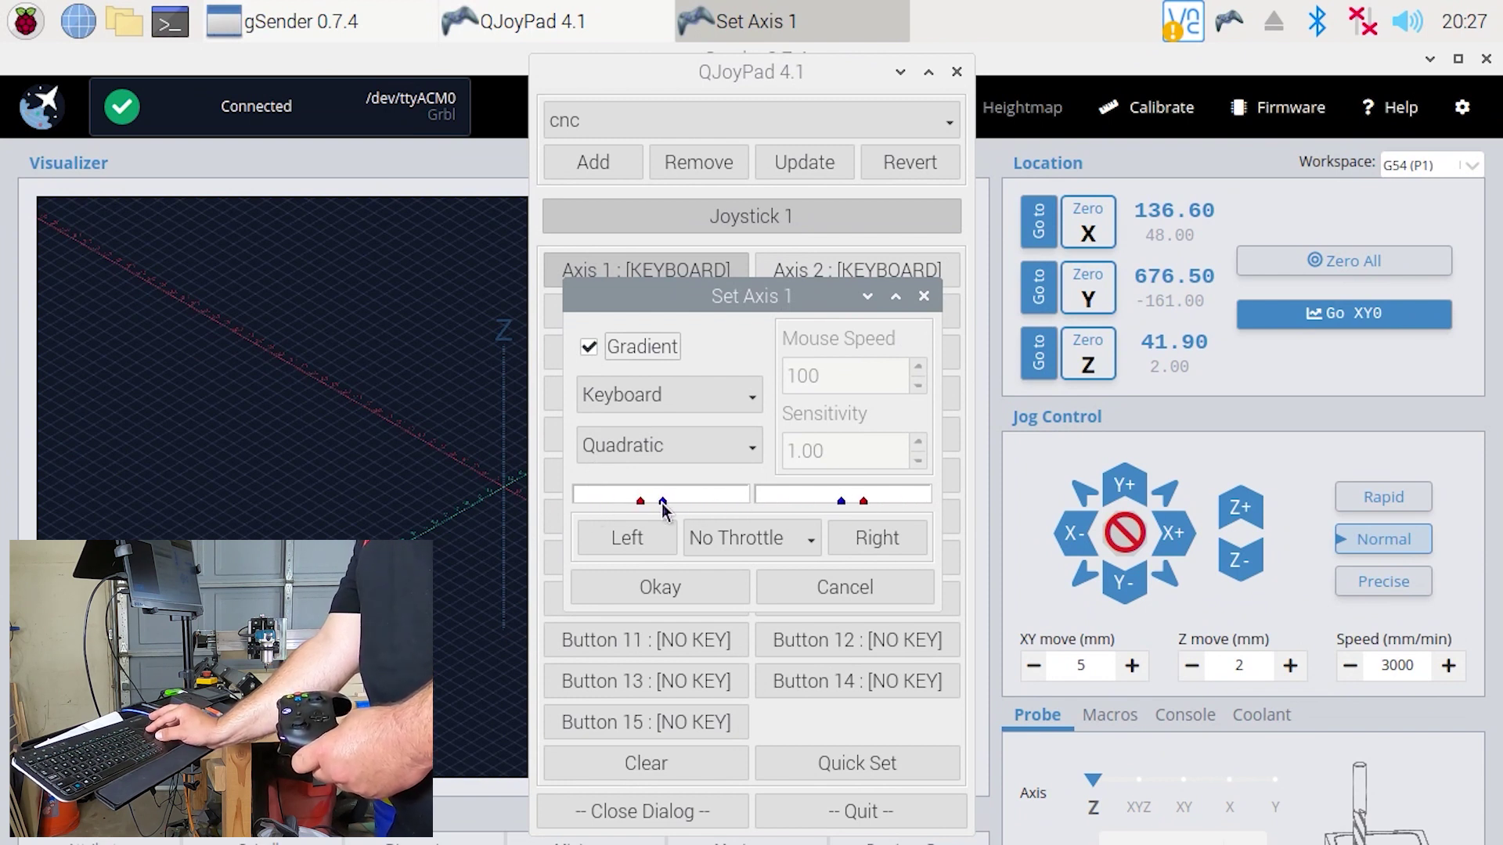
left_click(664, 598)
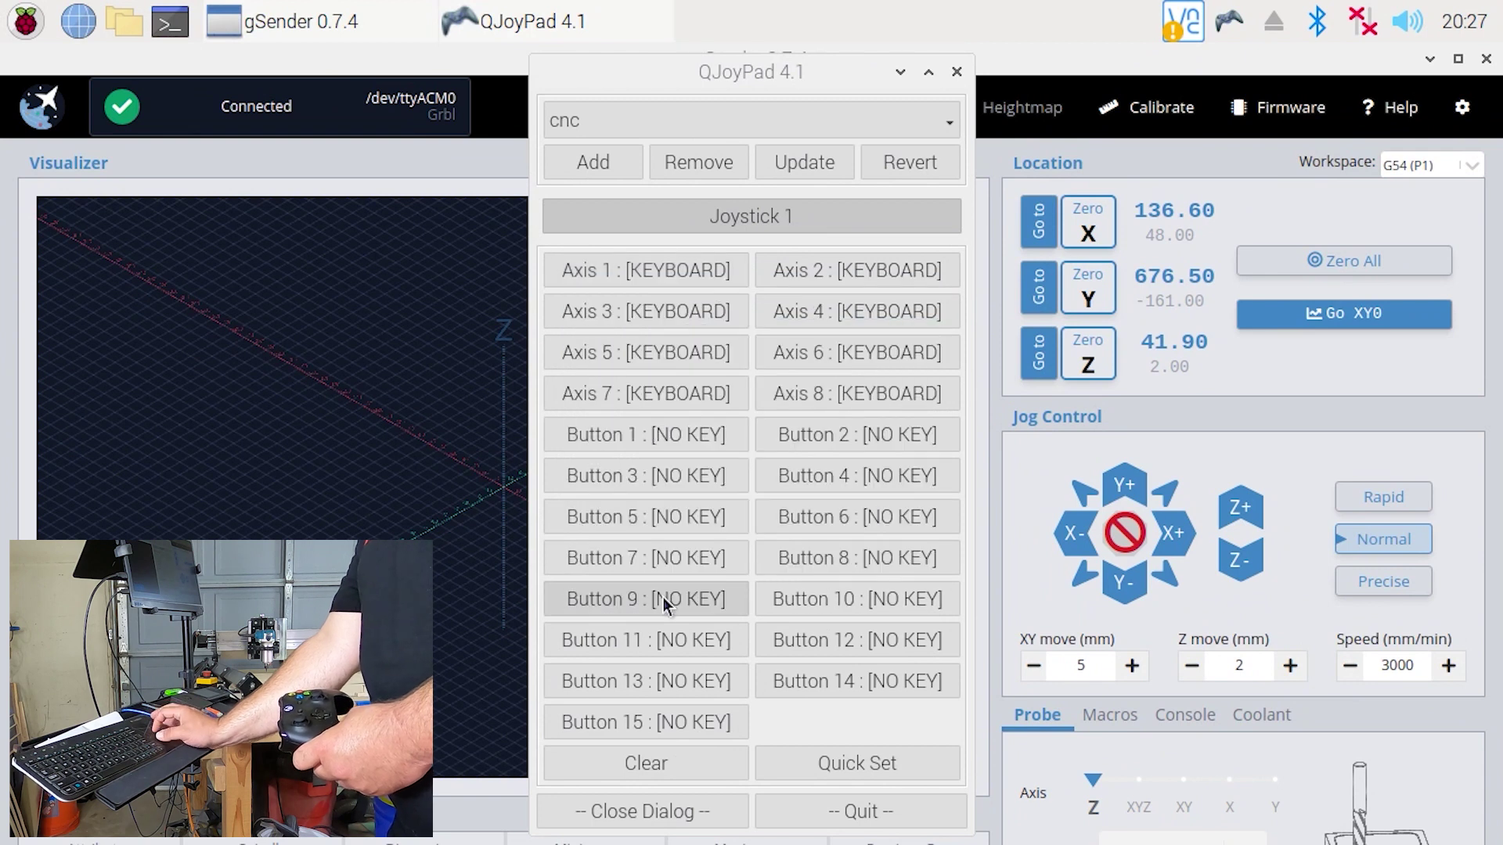
- Turn on Gradient for Axis 2 with a wider dead zone and lower maximum threshold
left_click(783, 274)
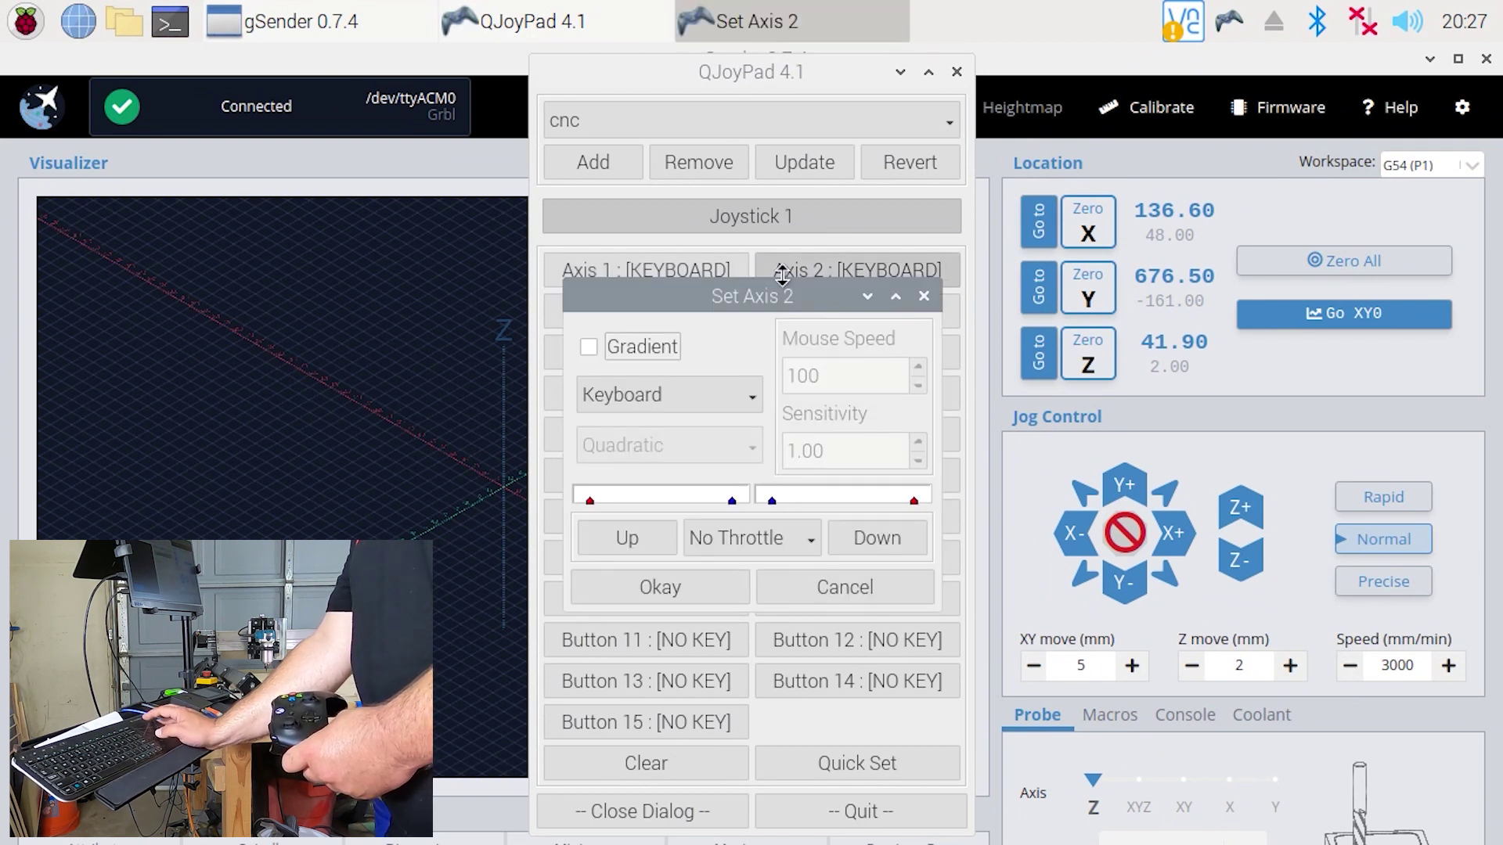
left_click(618, 346)
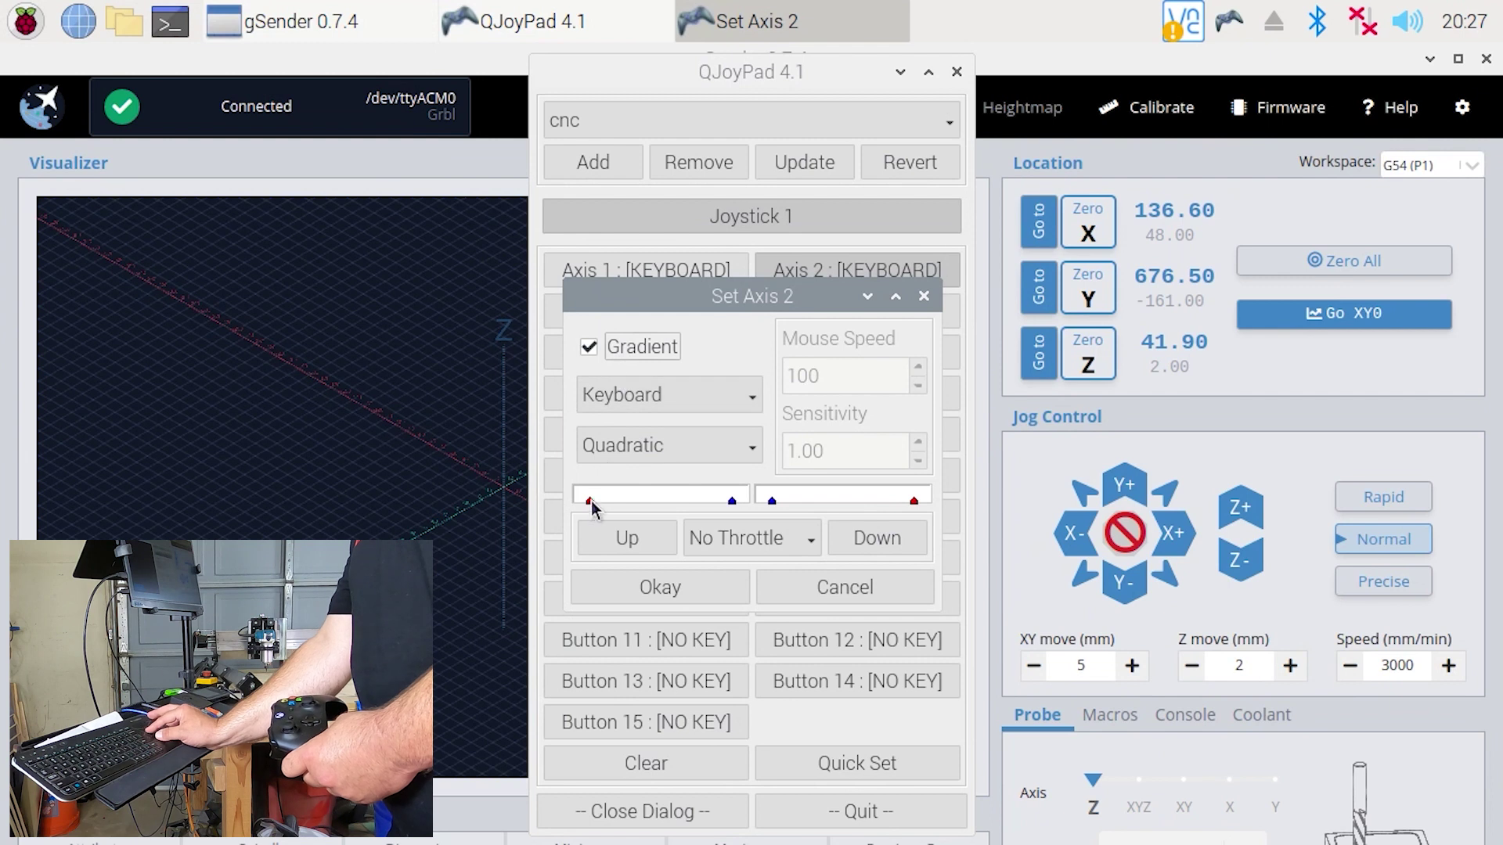
mouse_move(588, 501)
left_mouse_down()
mouse_move(646, 507)
mouse_move(622, 510)
mouse_move(635, 514)
left_mouse_up()
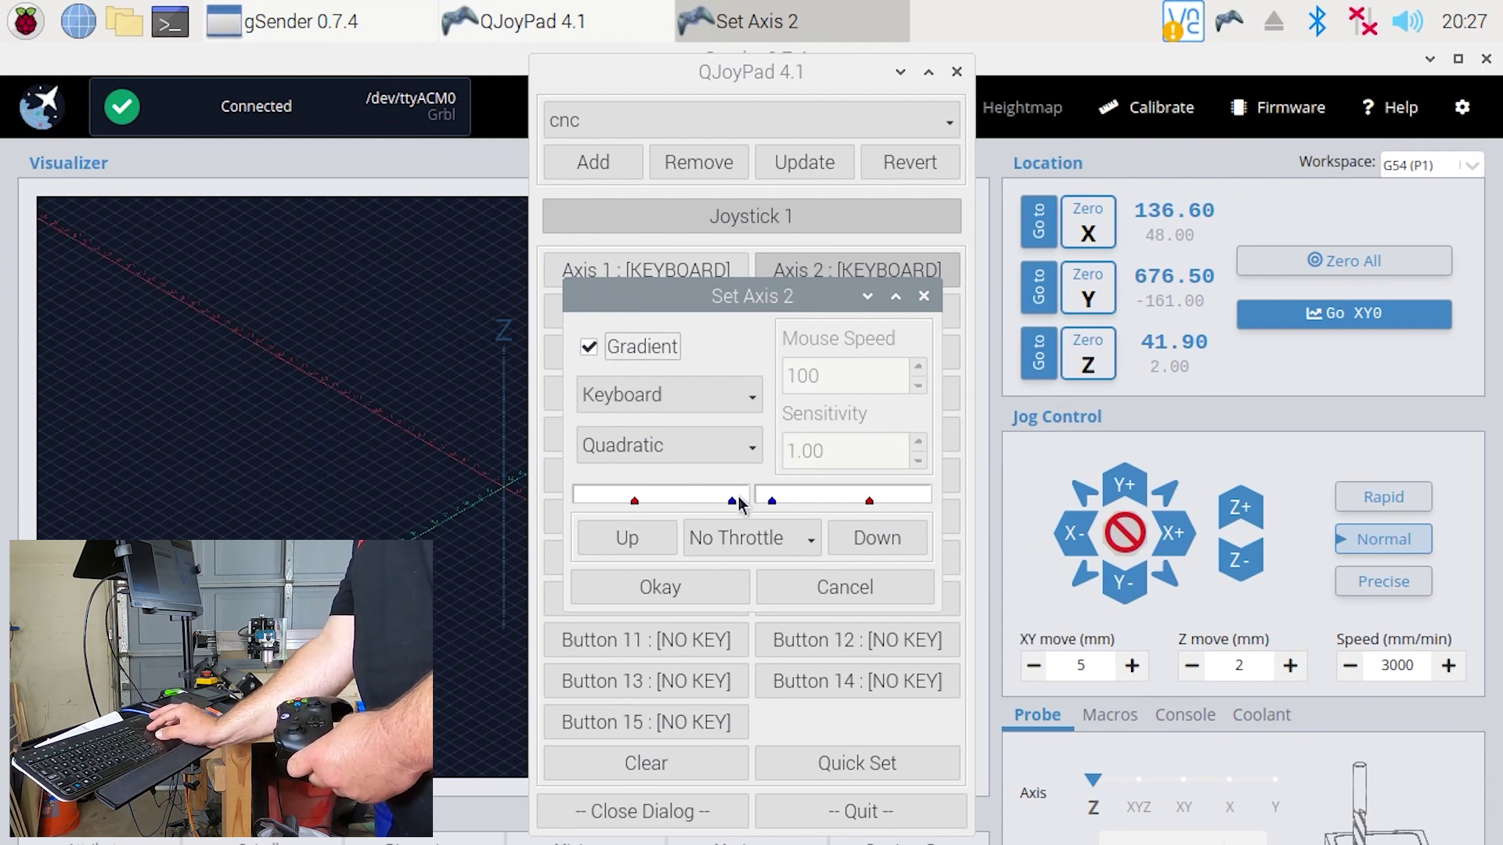
left_click_drag(735, 501, 670, 510)
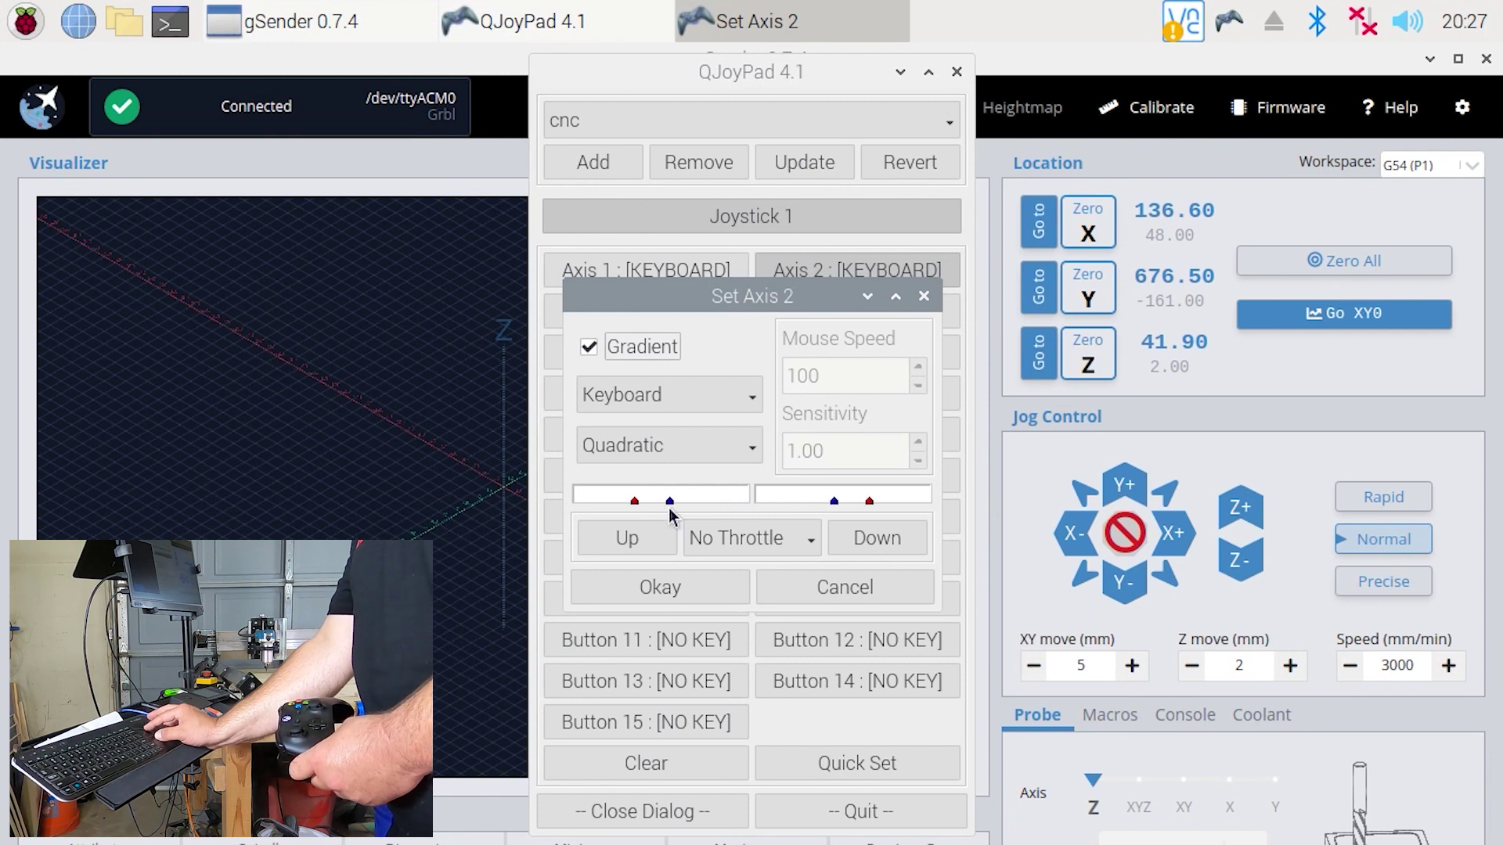
left_click(659, 590)
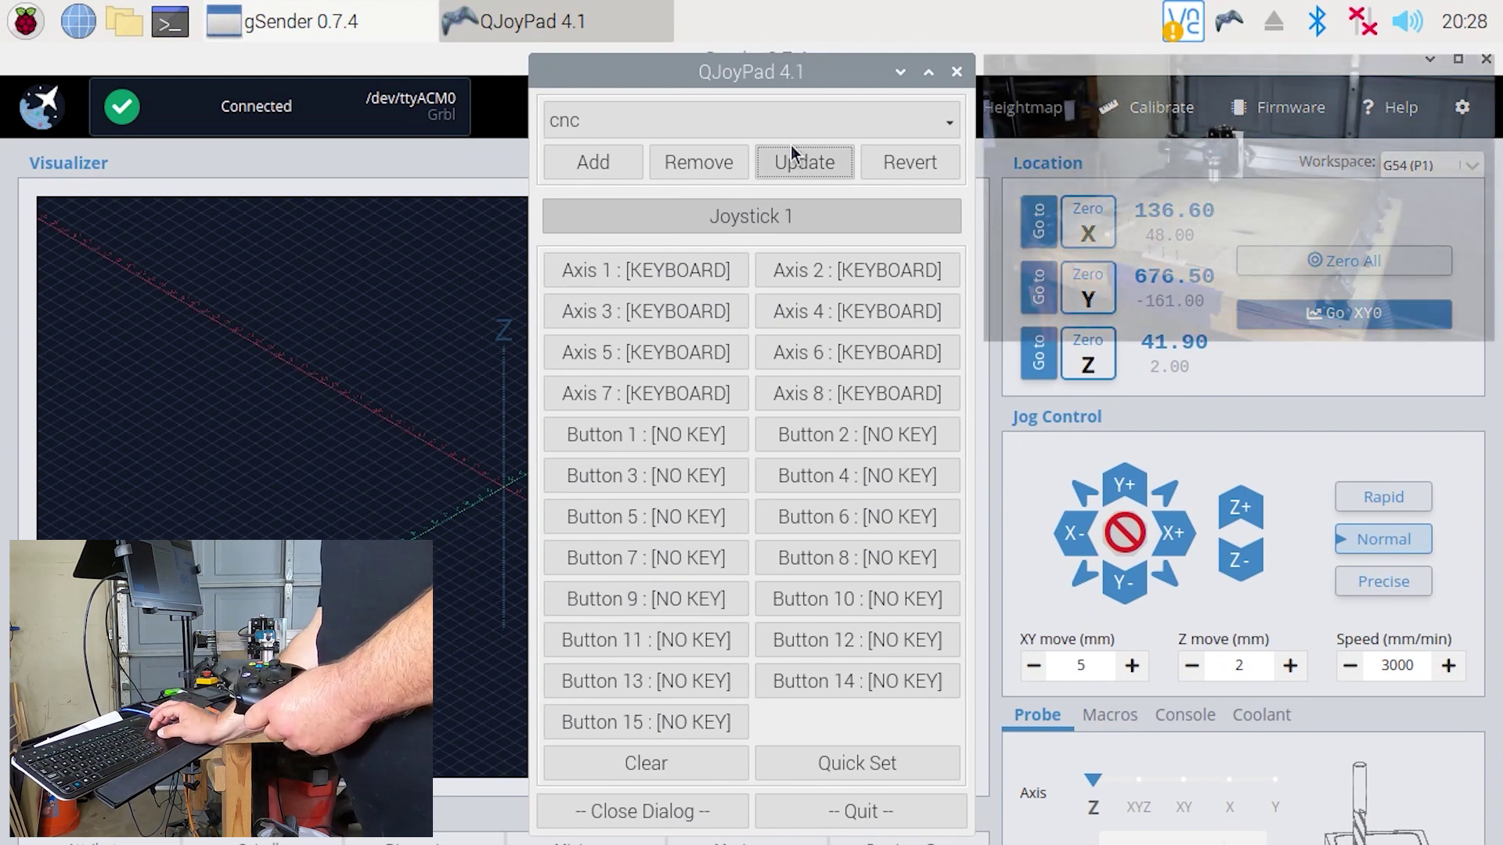
- Back in gSender, jog the machine five Shift+Left steps from the gamepad
left_click(284, 178)
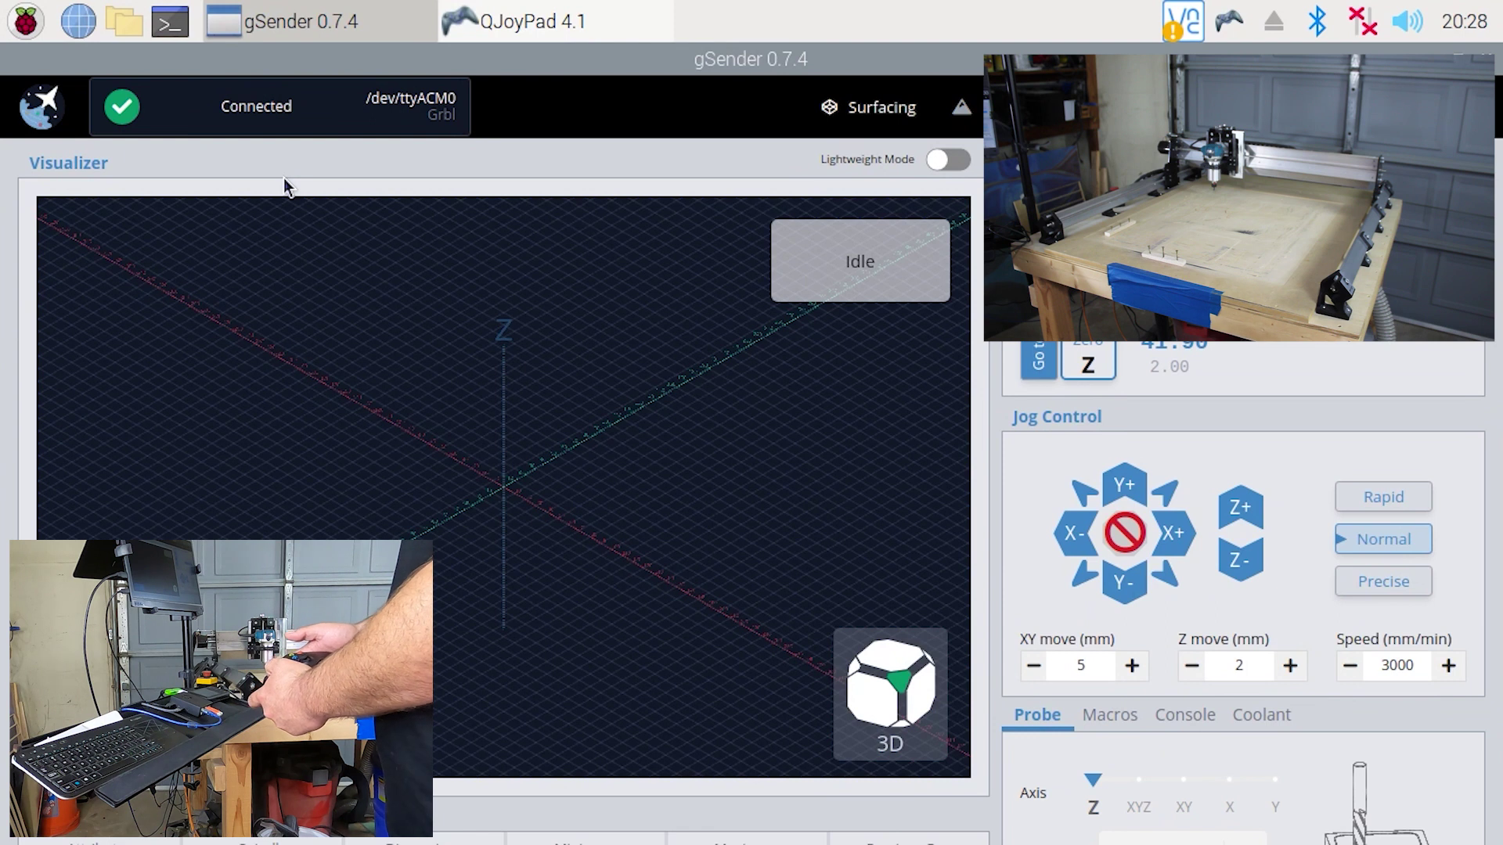
key("shift+Left")
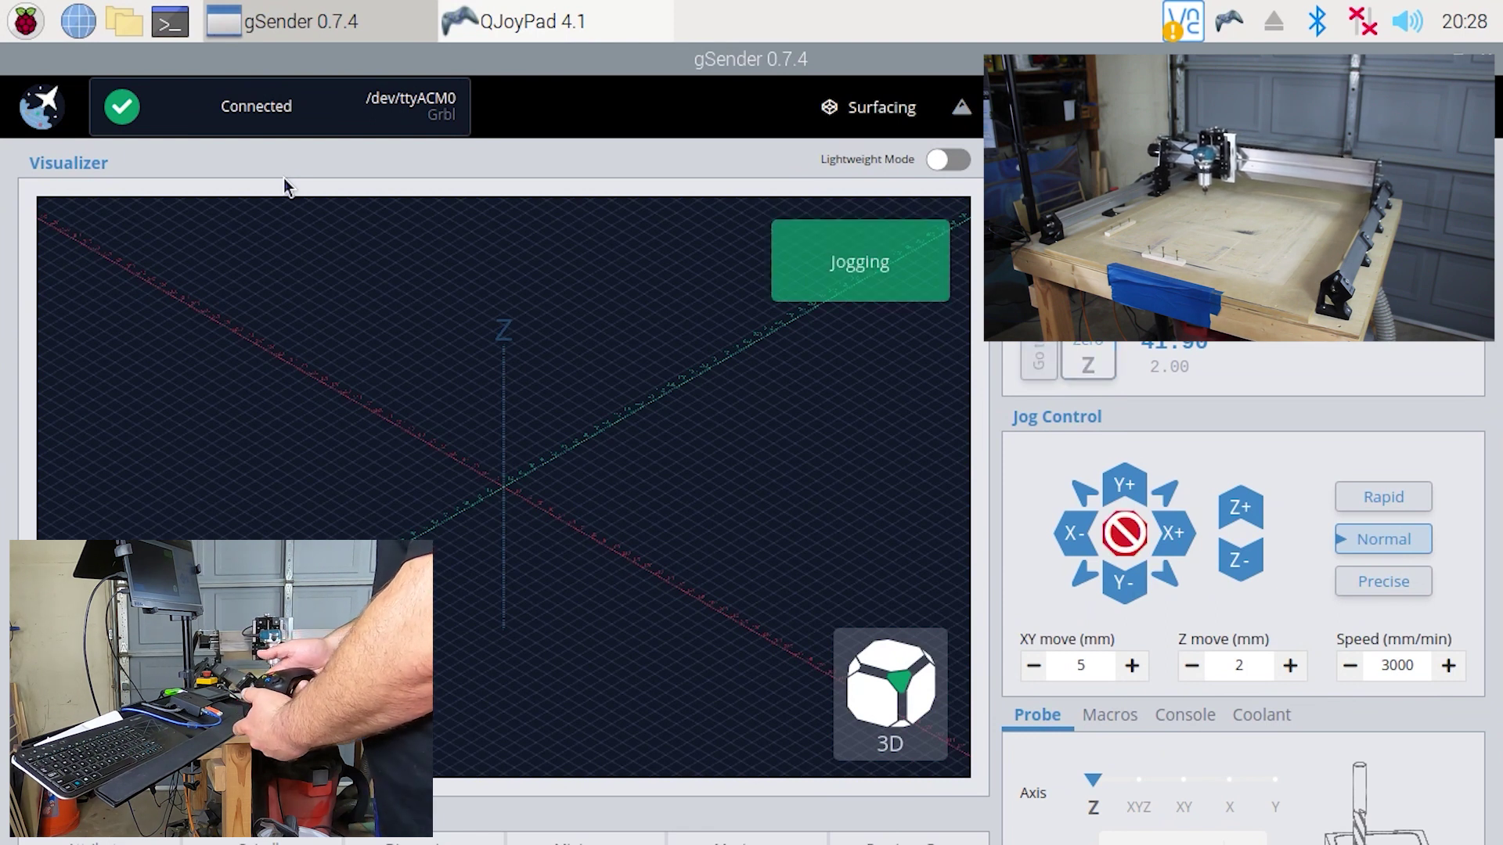
key("shift+Left")
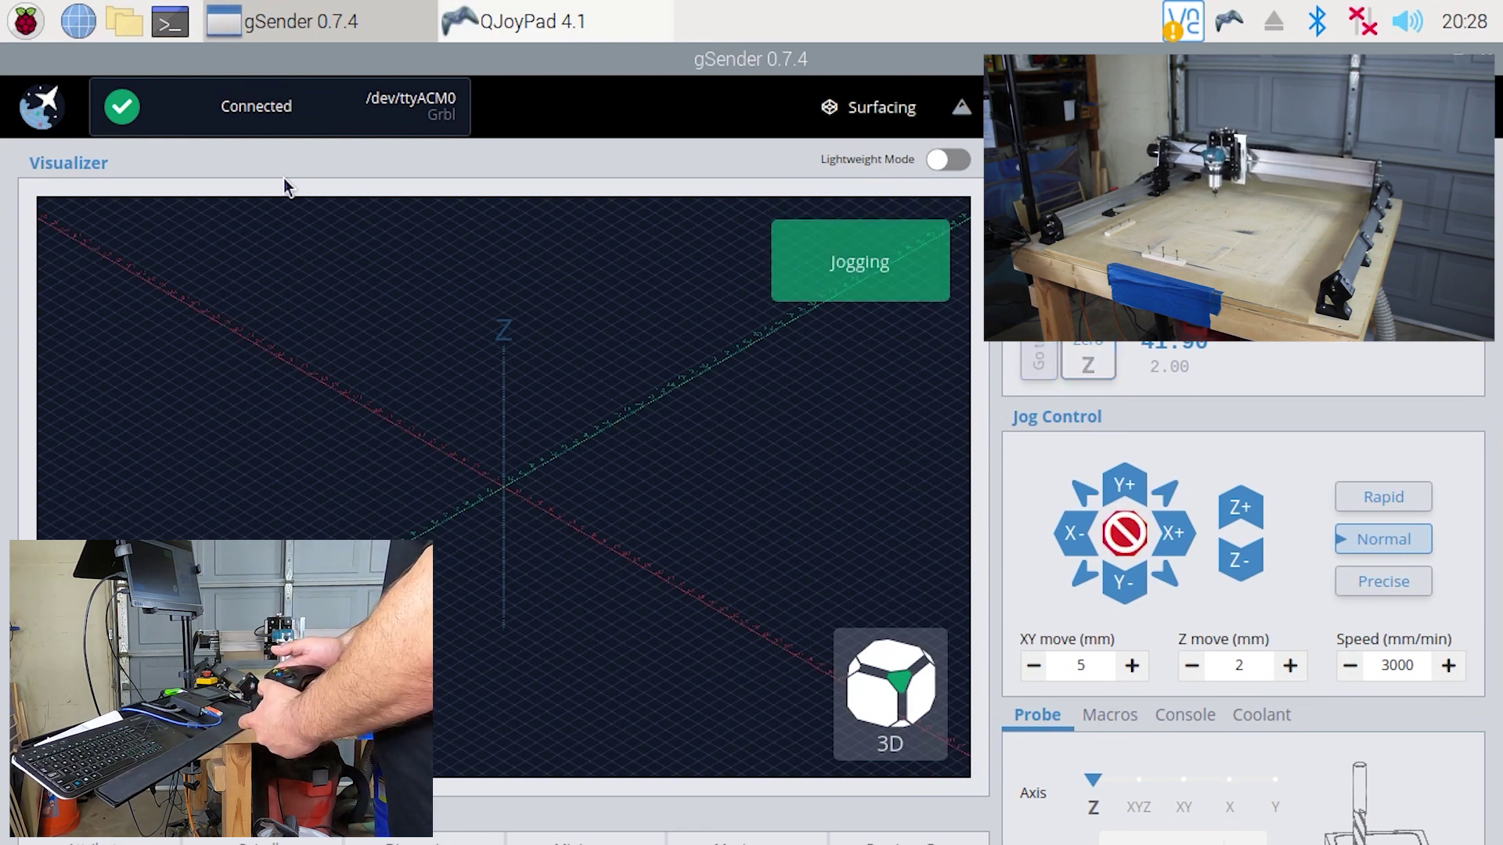
key("shift+Left")
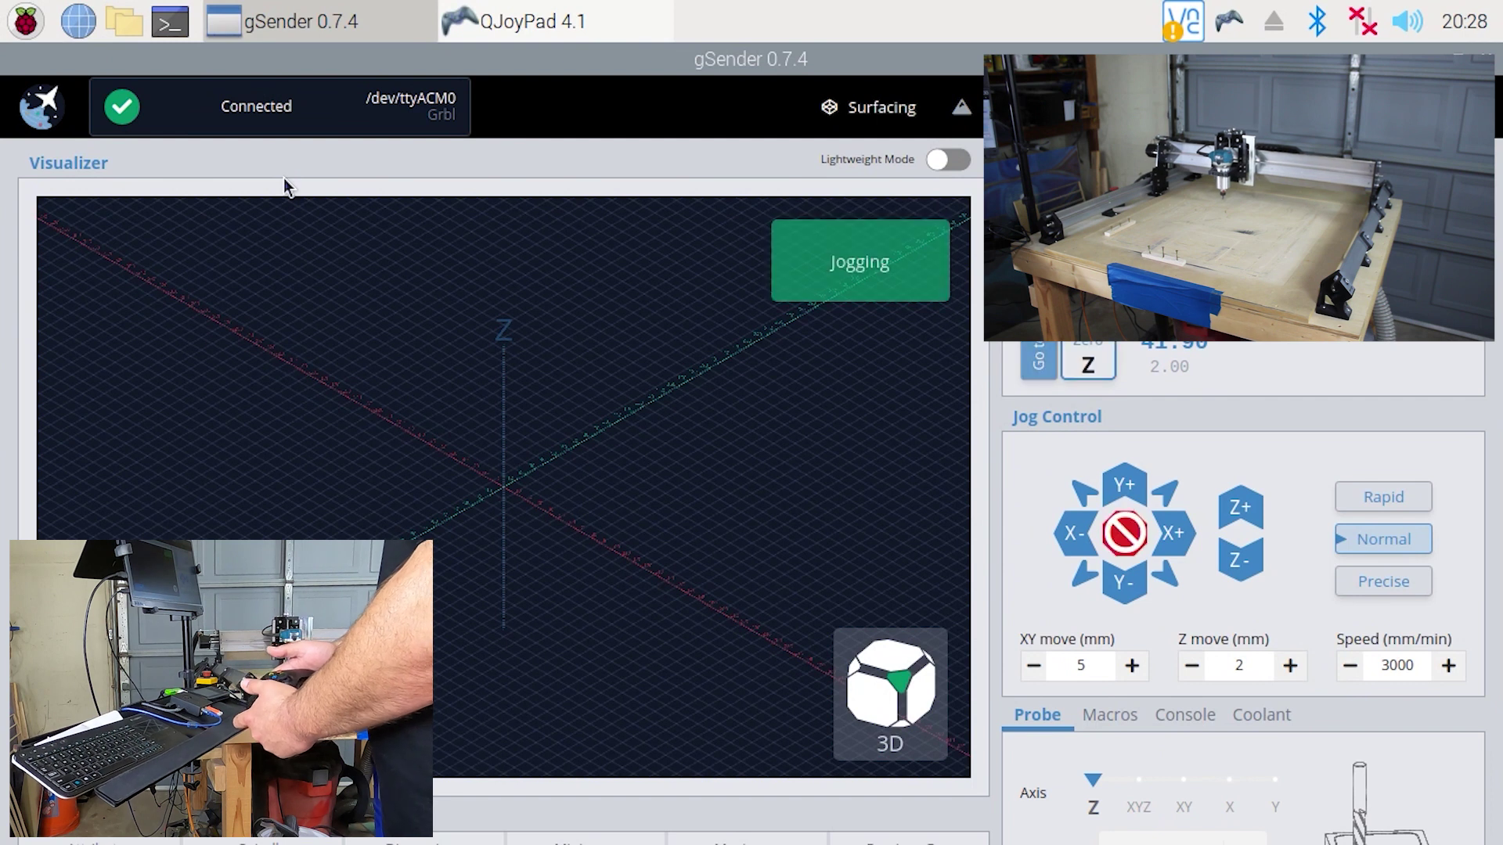
key("shift+Left")
key("shift+Left")
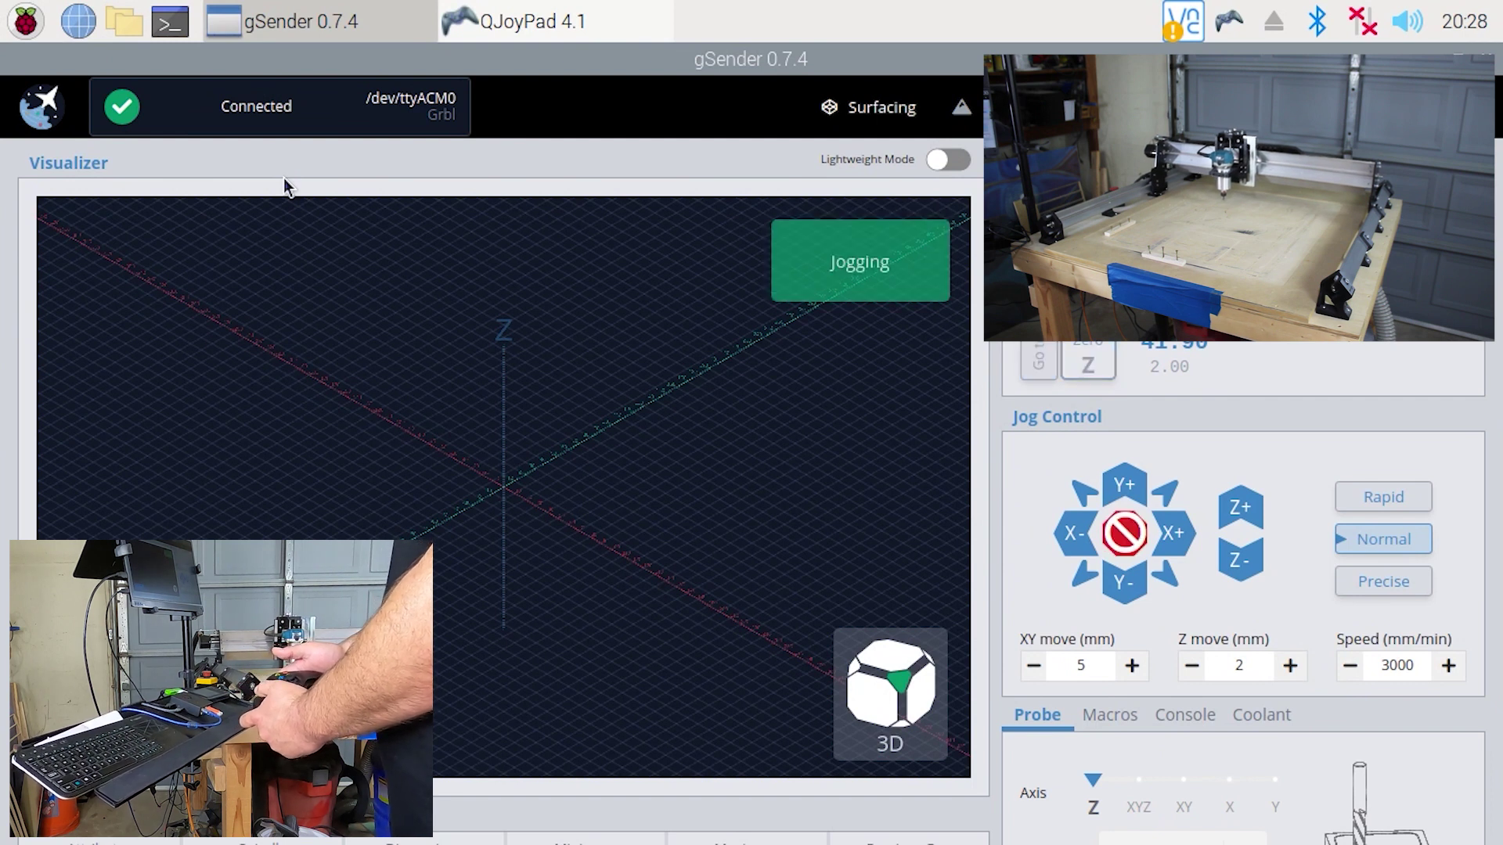
key("shift+Left")
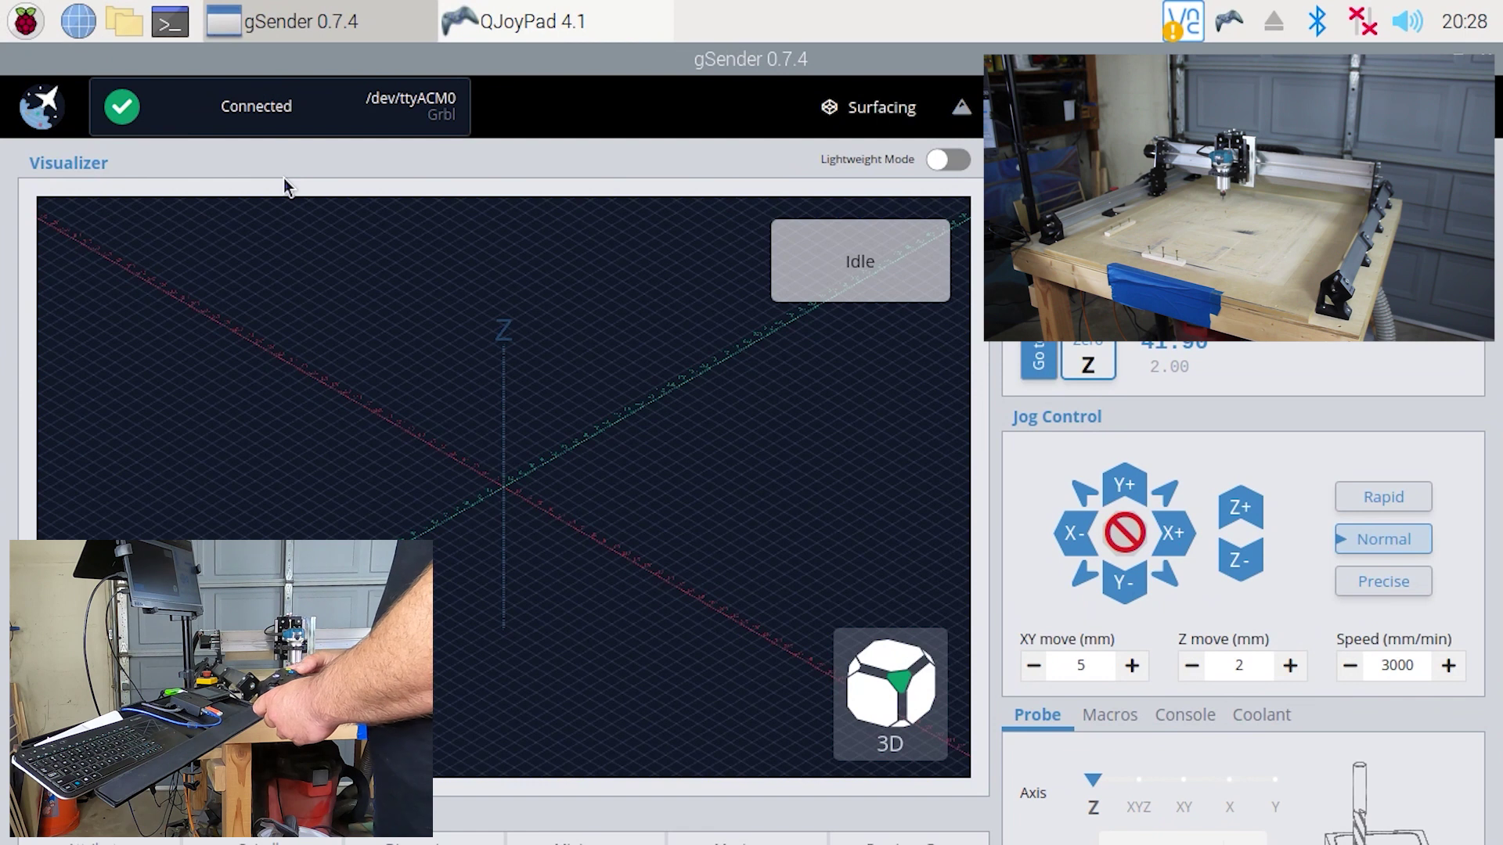
- Jog Z up once and down twice, ending at Z 49.45, then open gSender's settings
key("shift+Page_Up")
key("shift+Page_Down")
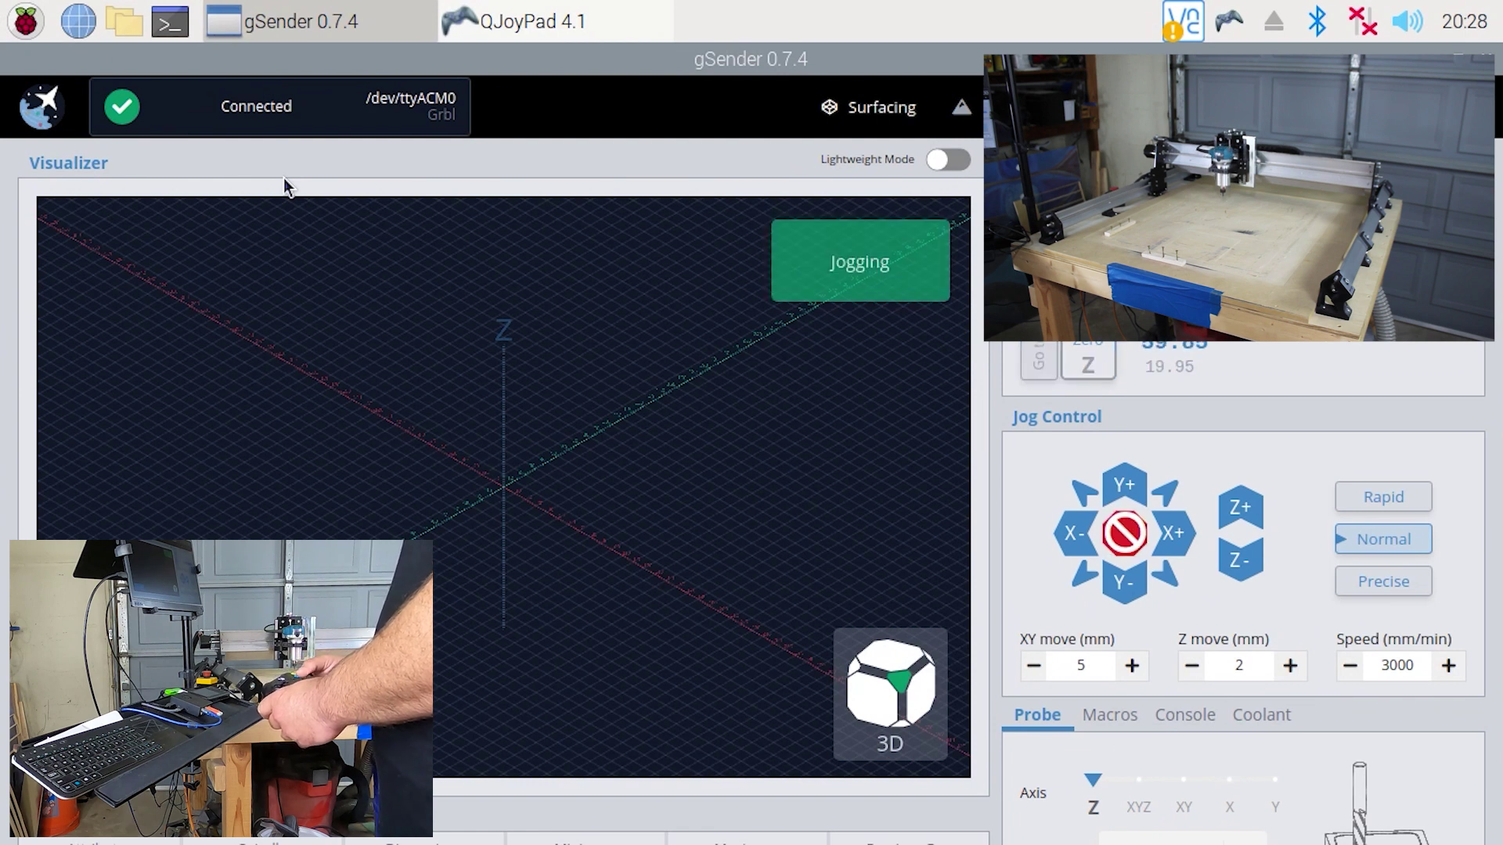
key("shift+Page_Down")
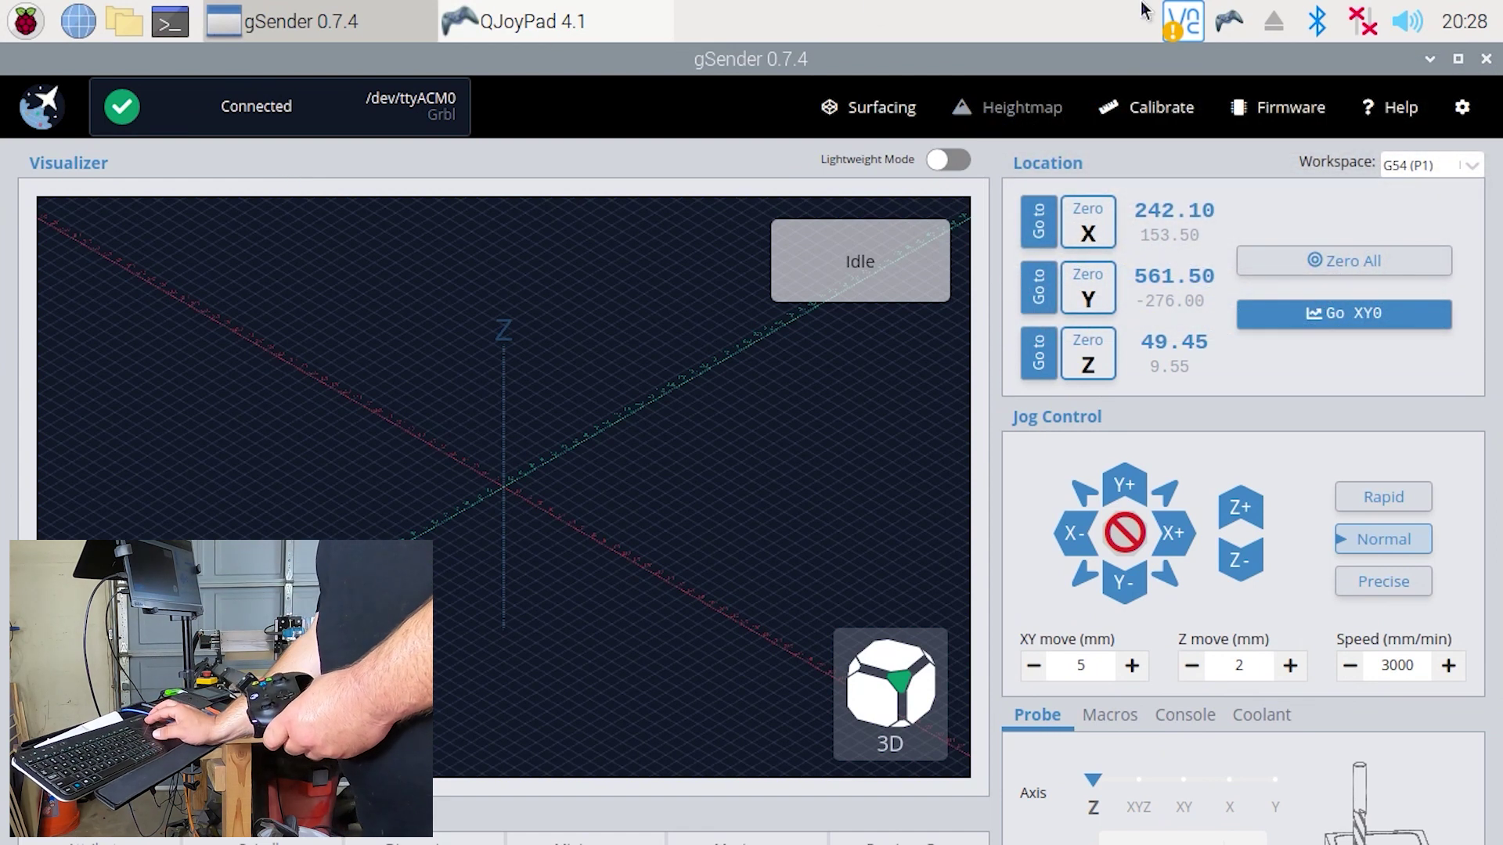
left_click(1463, 110)
- Open gSender's Shortcuts settings and scroll down to the Increase and Decrease Jog Speed entries
left_click(226, 350)
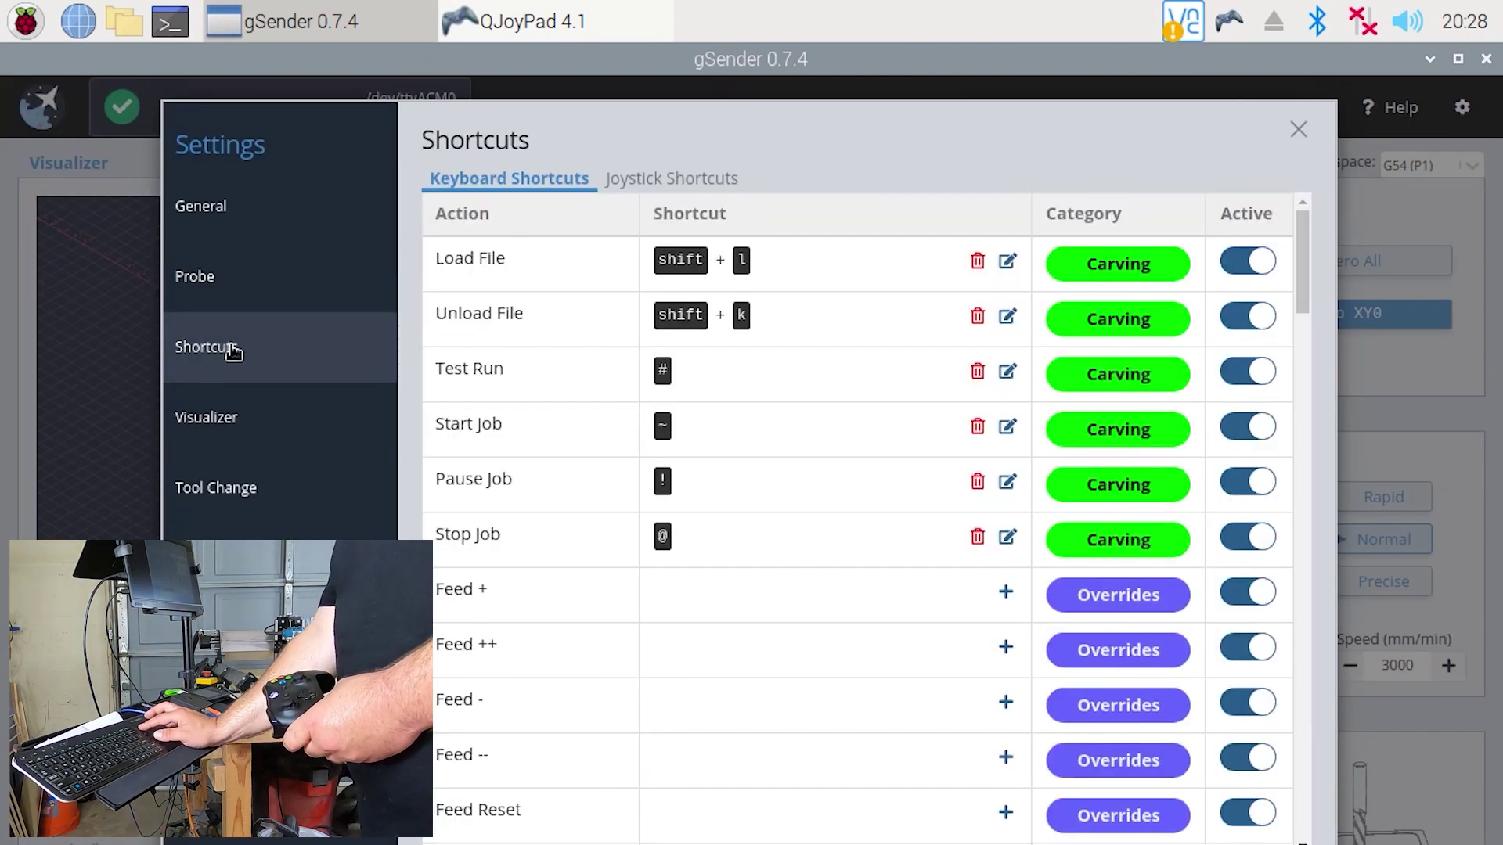
mouse_move(1309, 283)
left_mouse_down()
mouse_move(1309, 326)
mouse_move(1309, 293)
left_mouse_up()
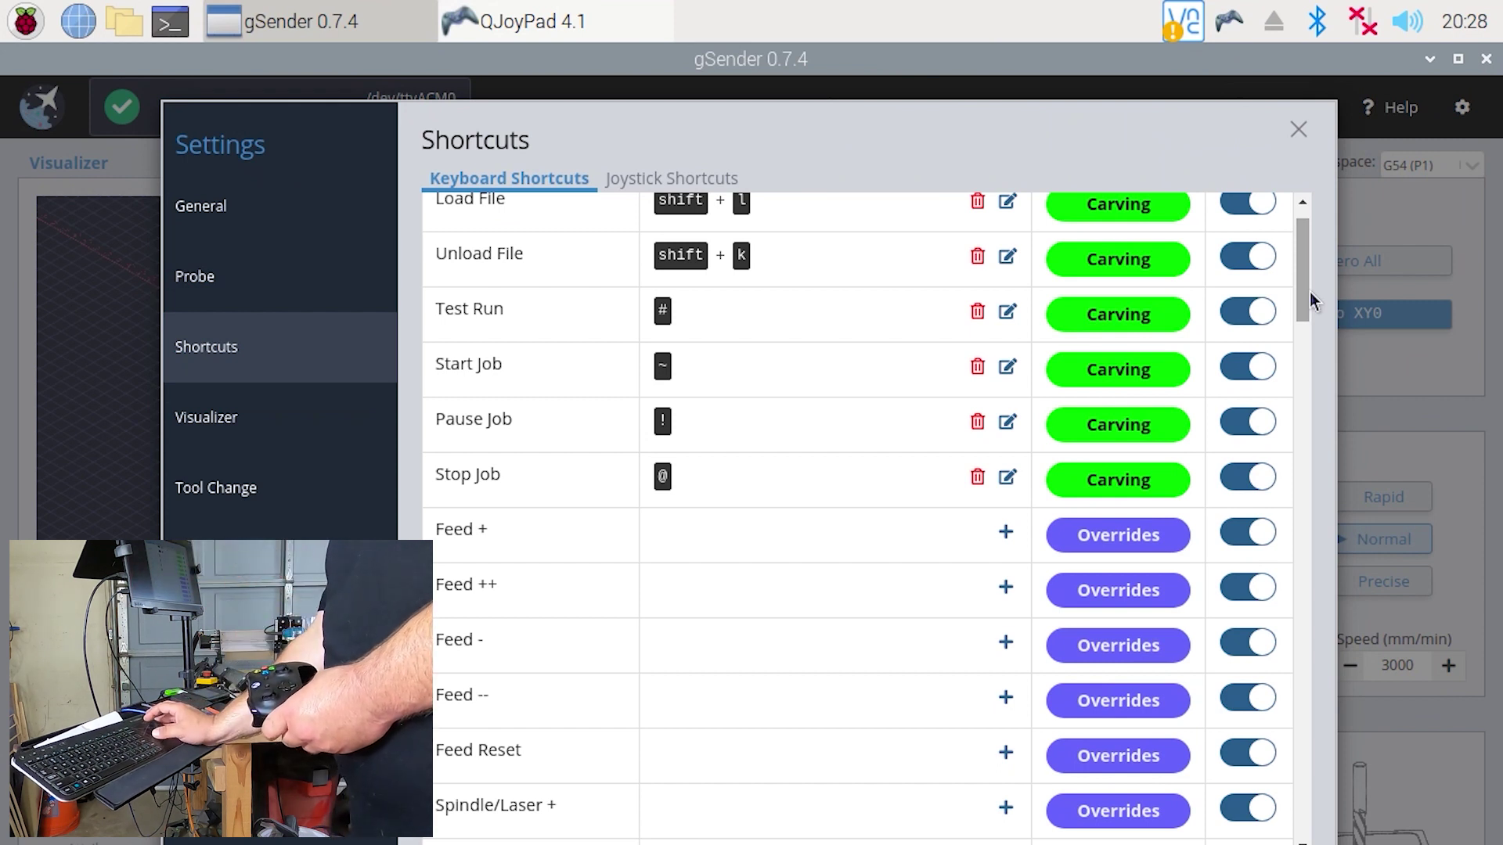
left_click_drag(1298, 293, 1351, 608)
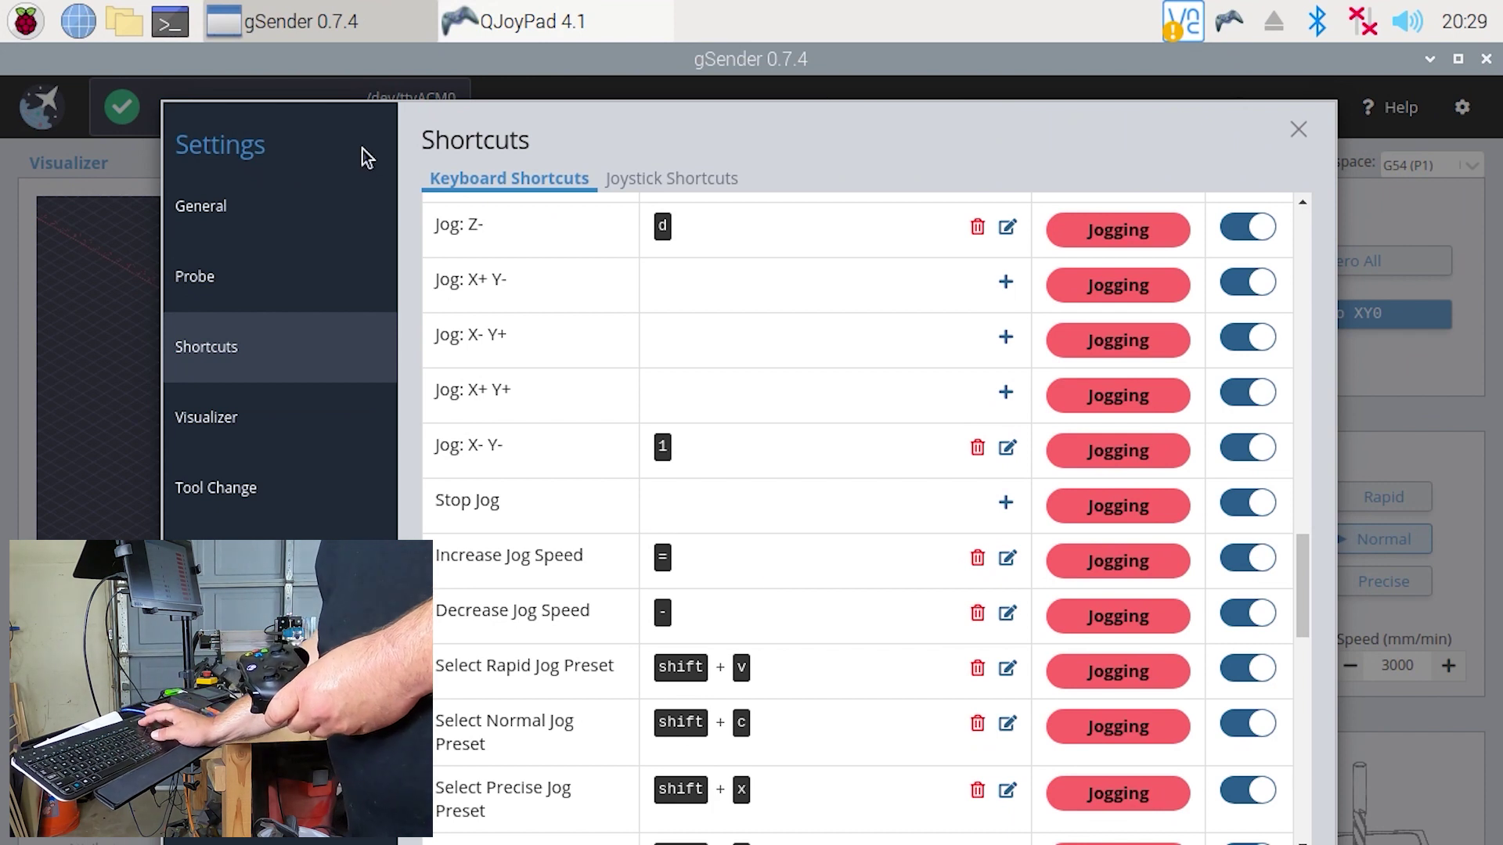
- Quick-set controller Button 4 to - and Button 2 to = in the cnc layout, then update it
left_click(538, 11)
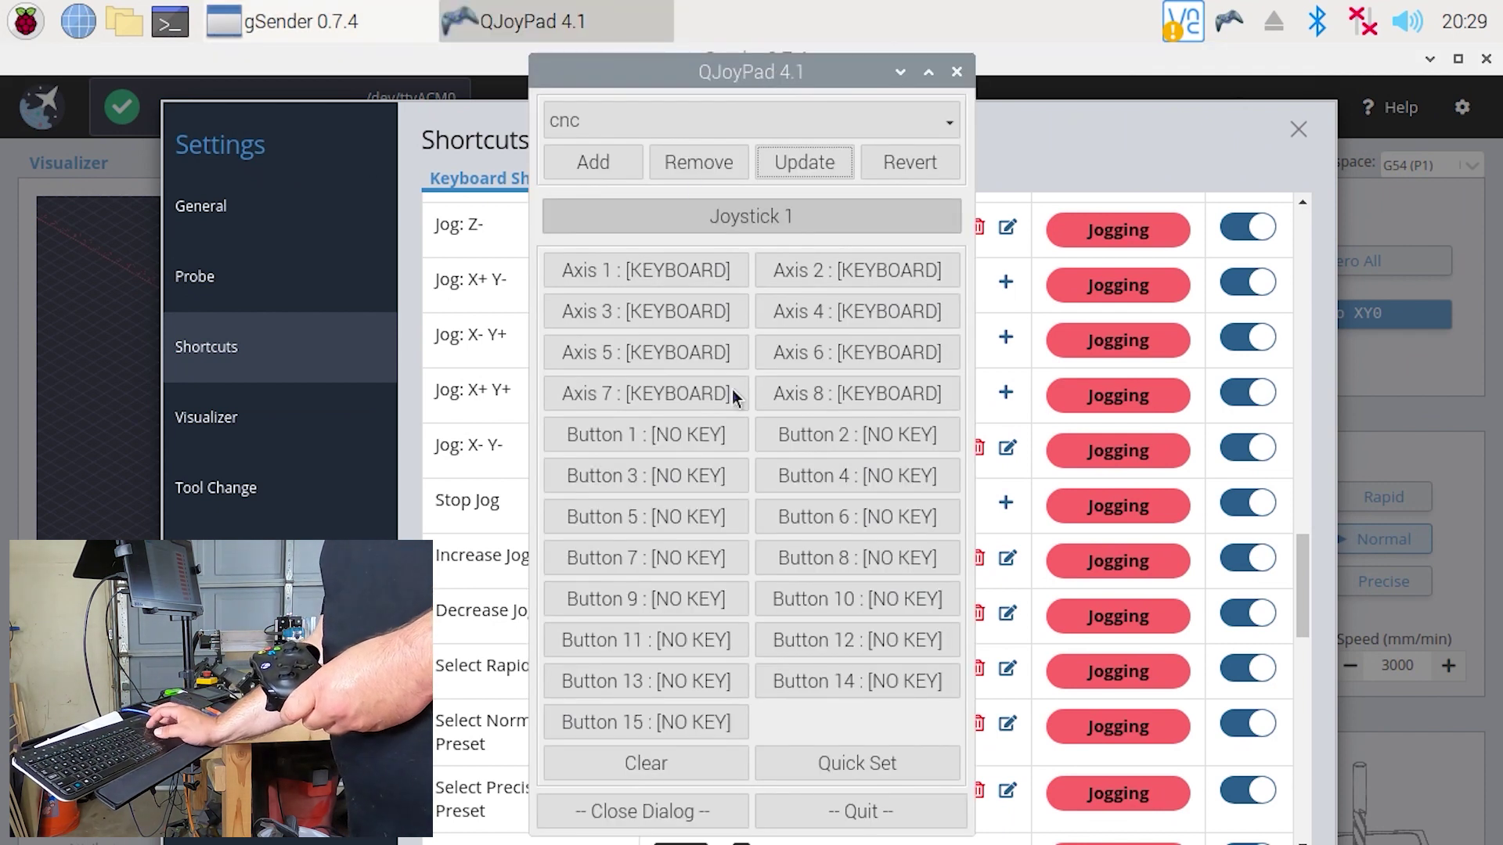
left_click(820, 753)
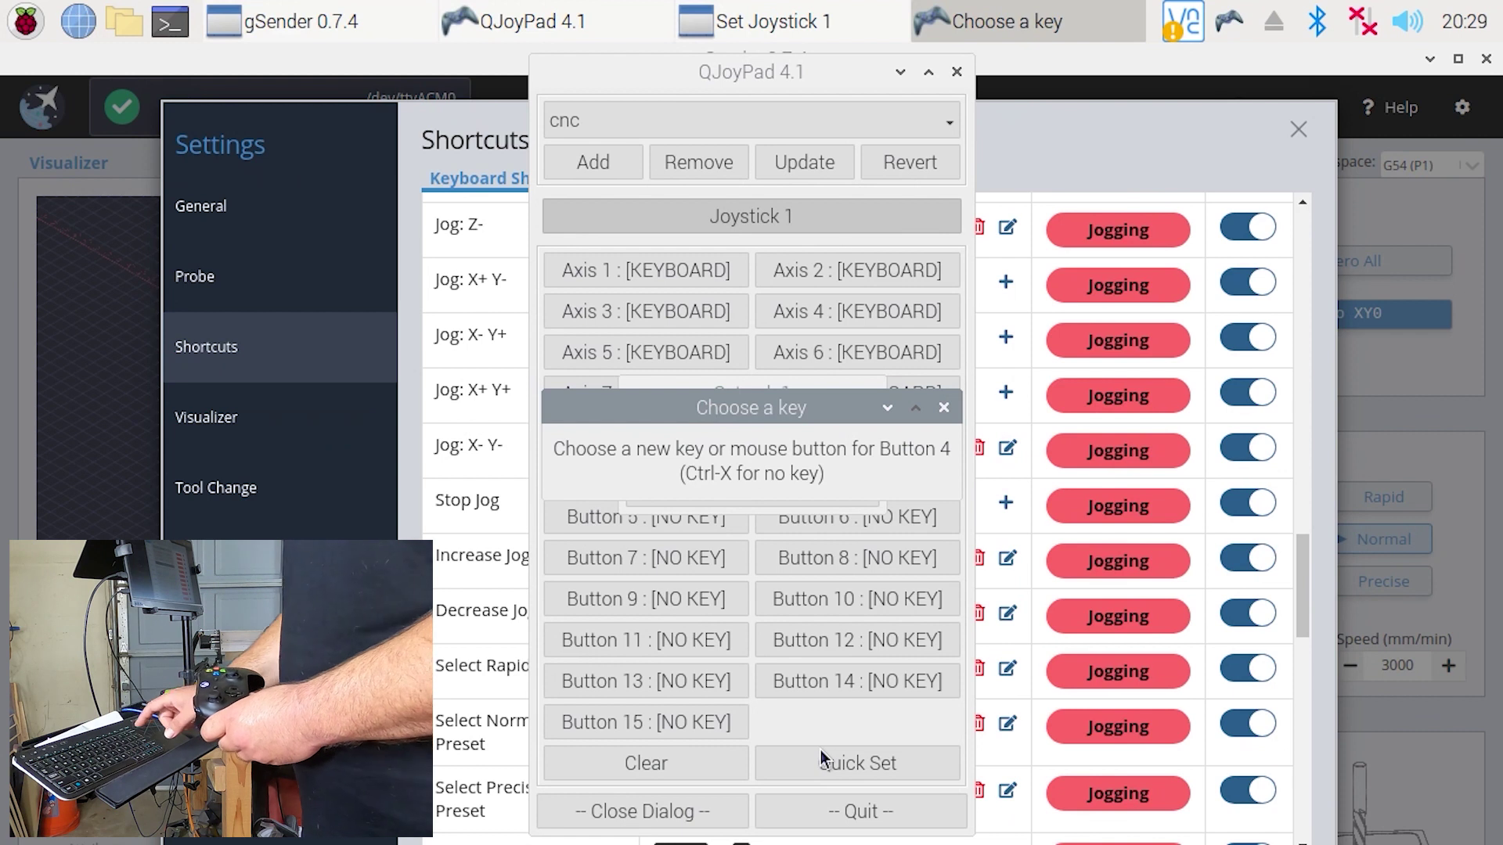
key("Up")
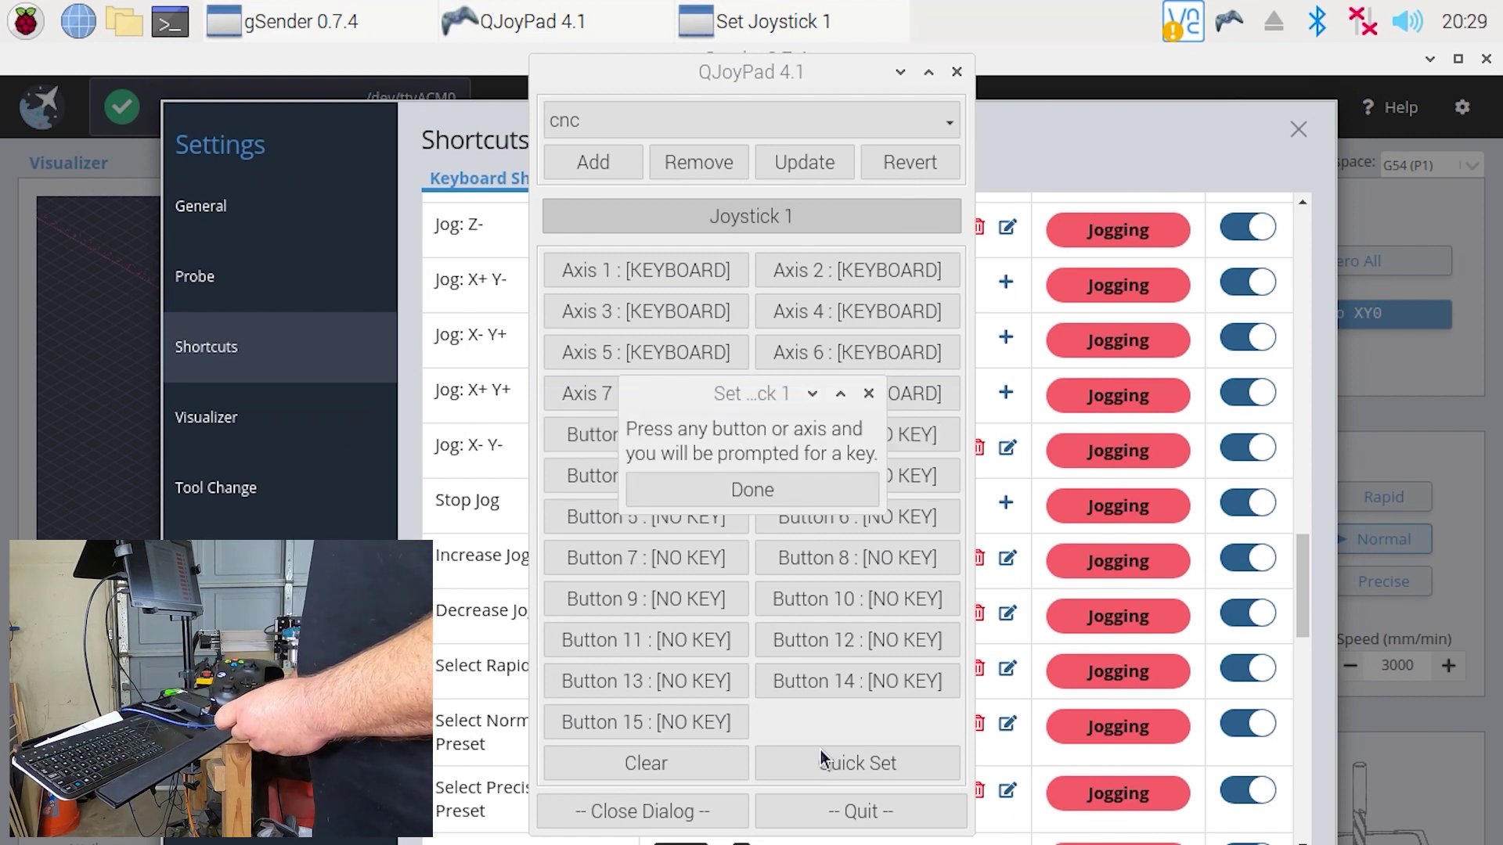
left_click(786, 440)
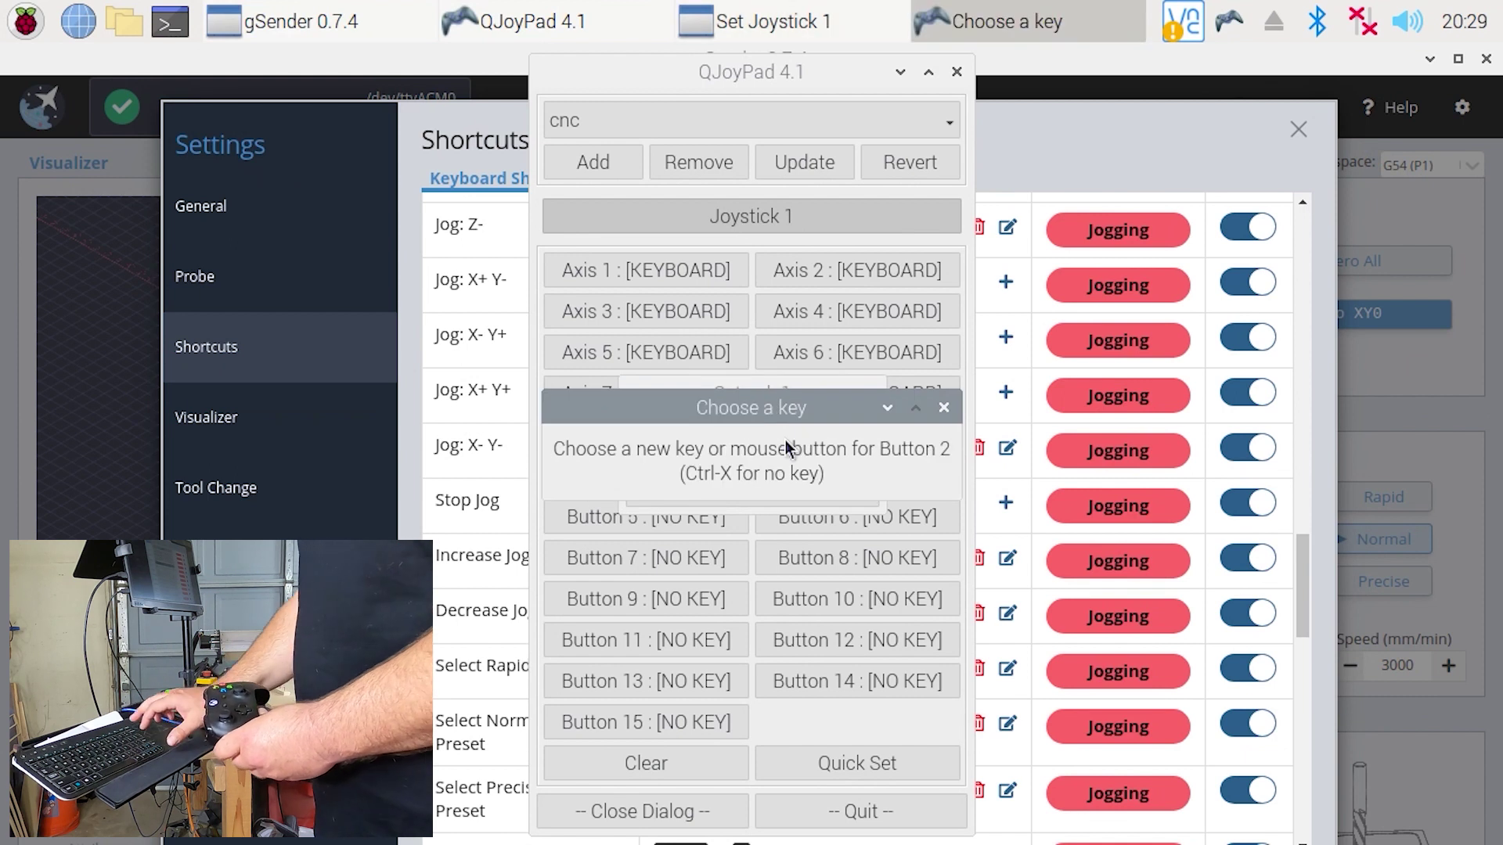
key("Right")
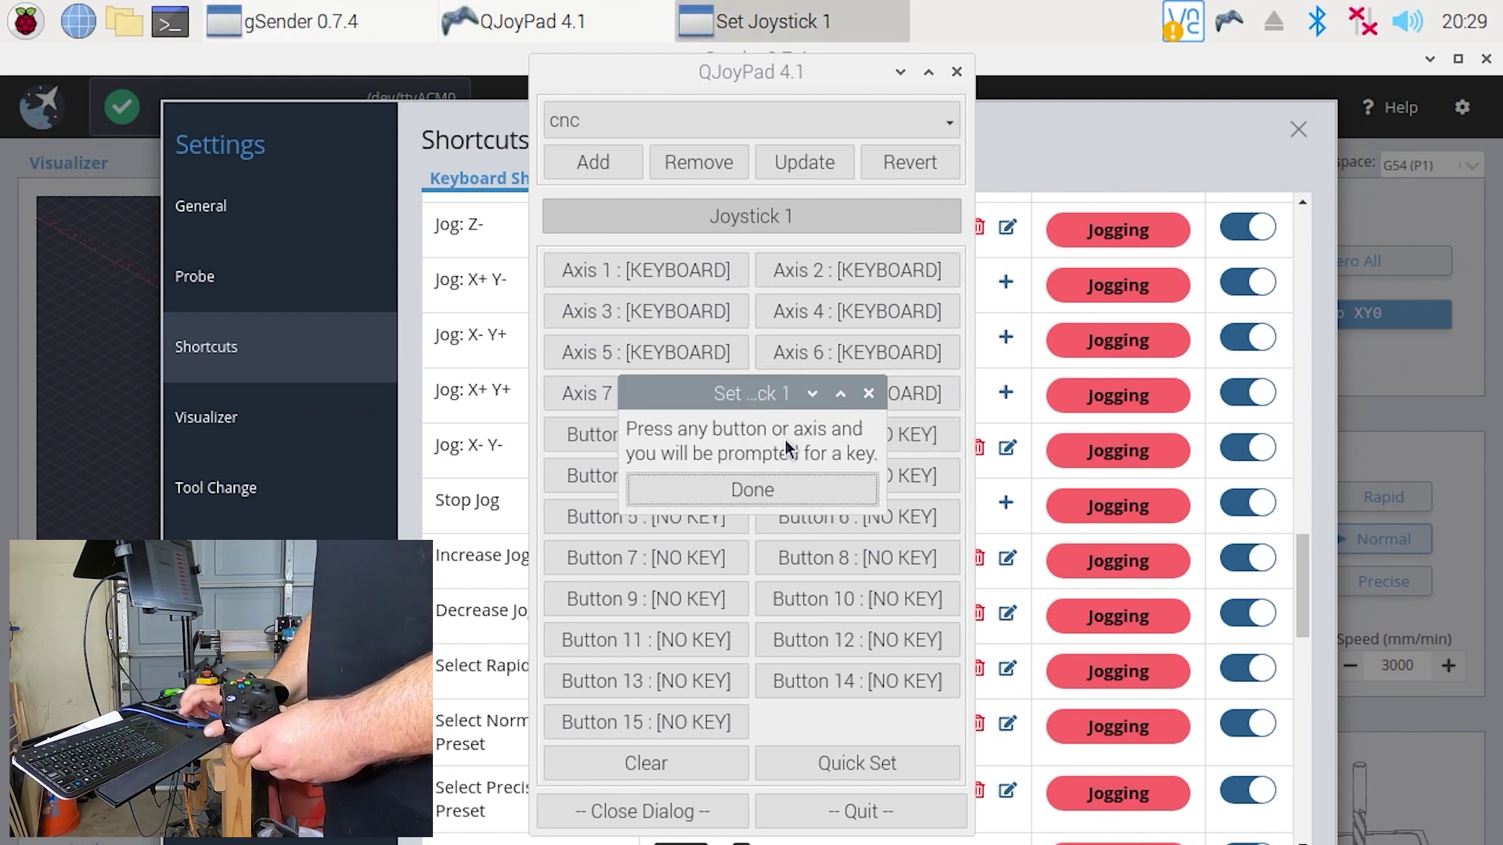
left_click(773, 499)
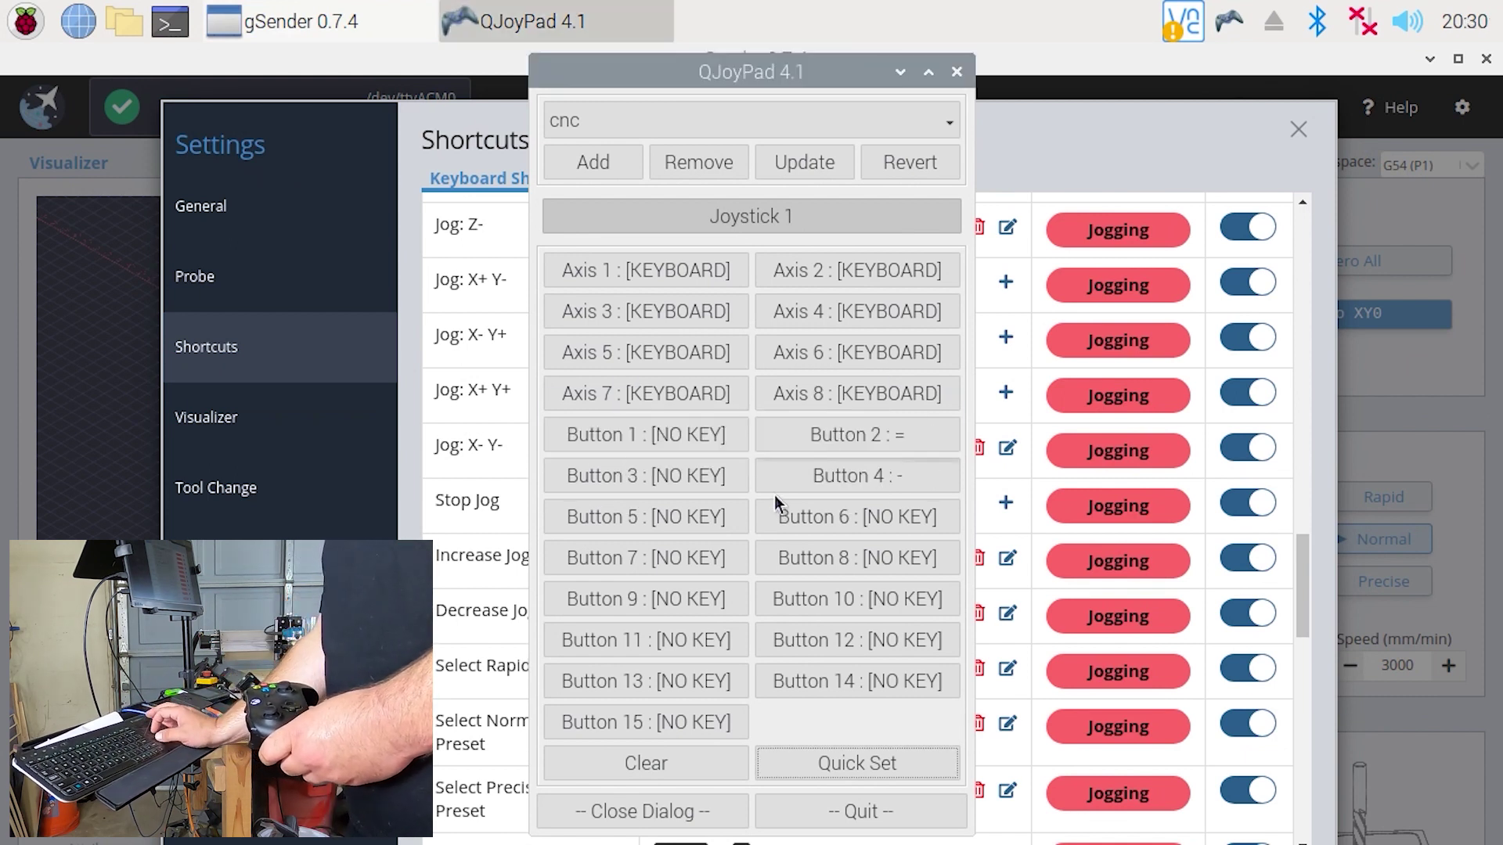
left_click(792, 162)
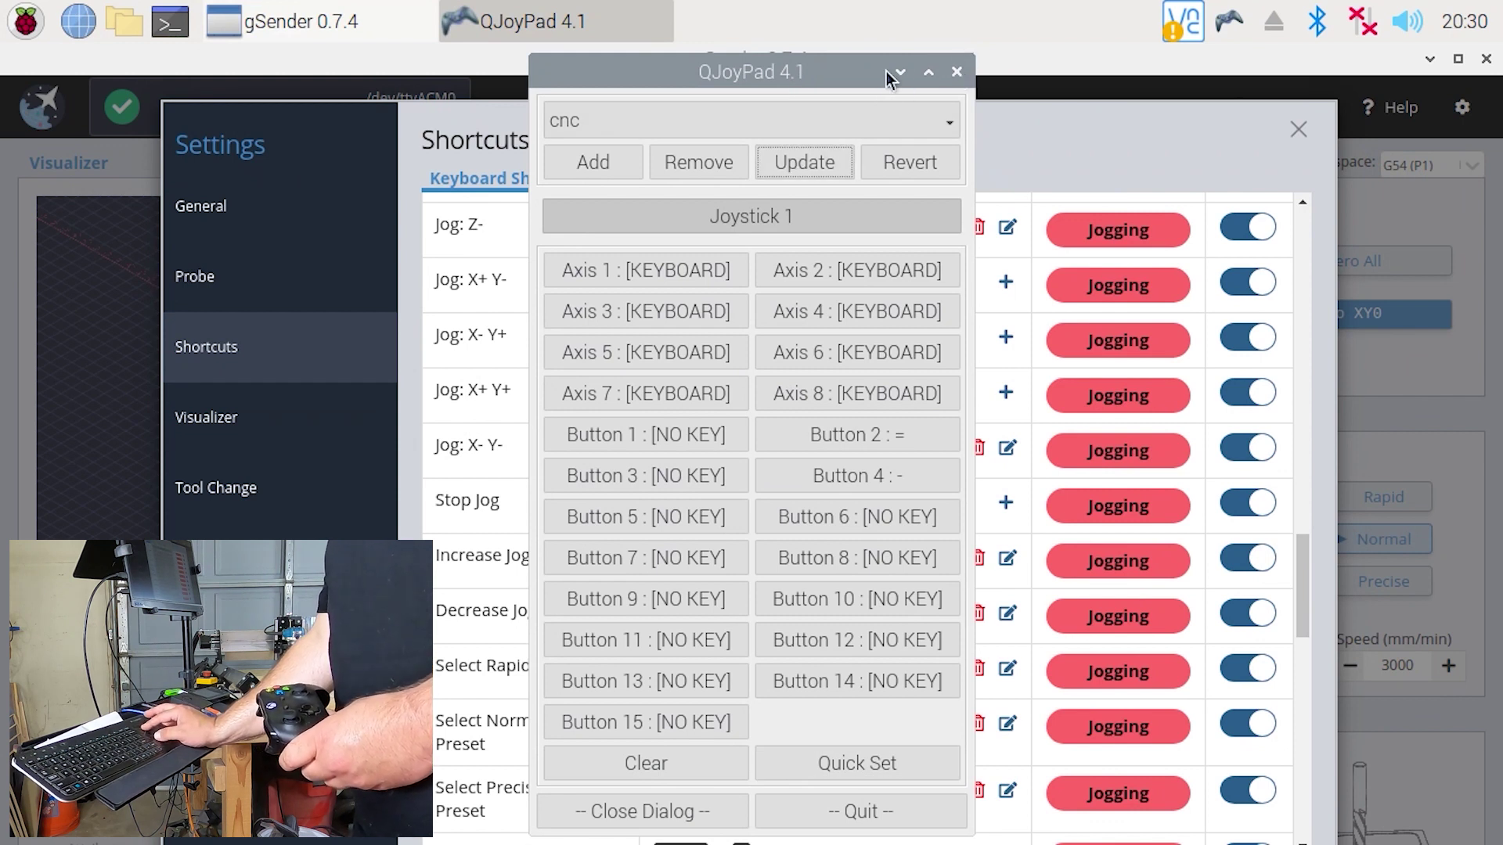
left_click_drag(886, 72, 903, 67)
- Back on gSender's main view, switch to the Normal and Precise jog presets, then raise the jog step and speed
left_click(1051, 131)
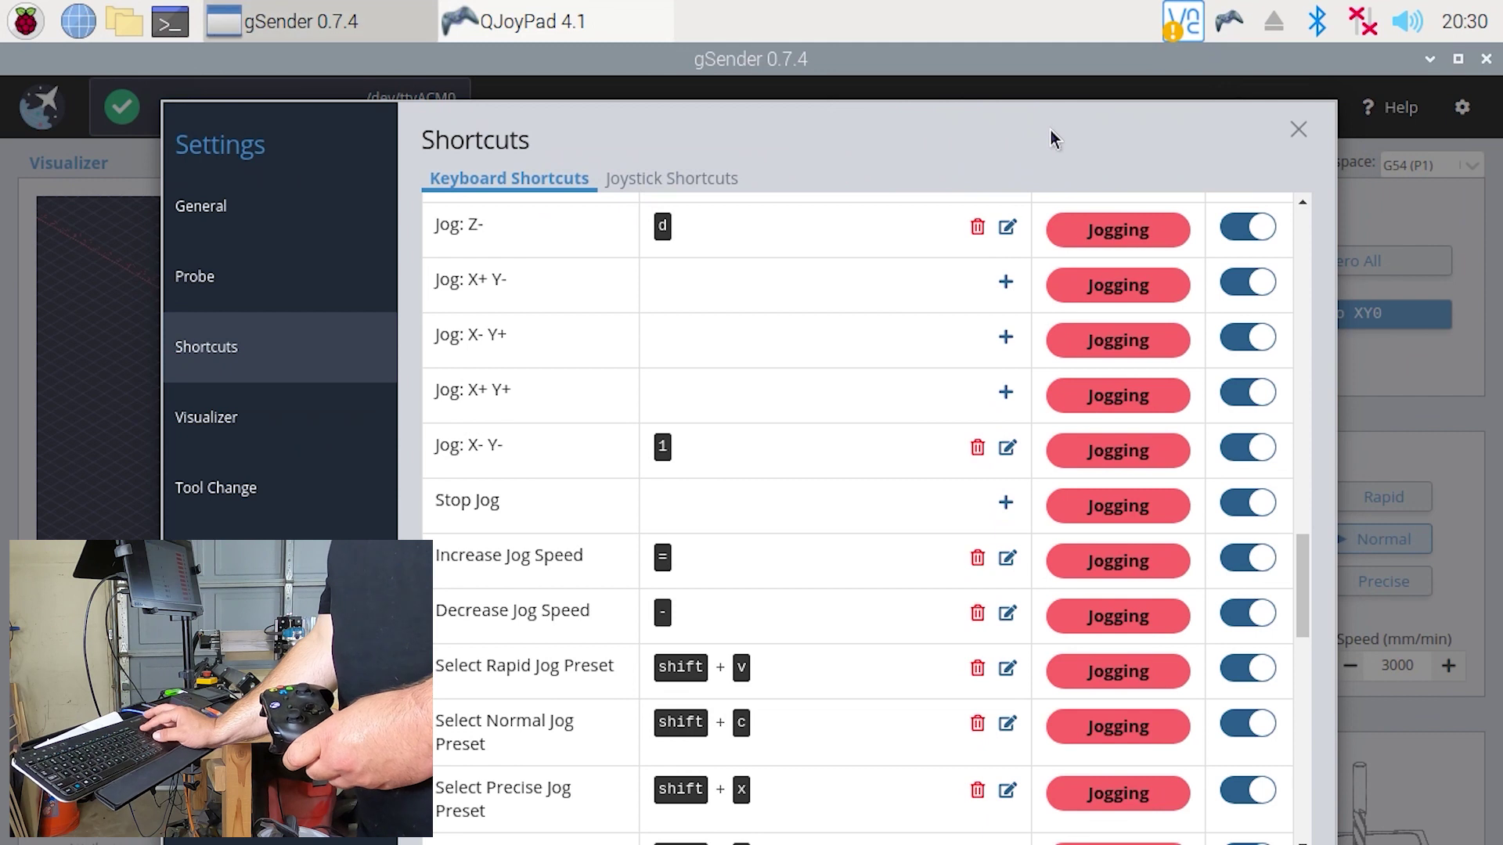
left_click(1295, 130)
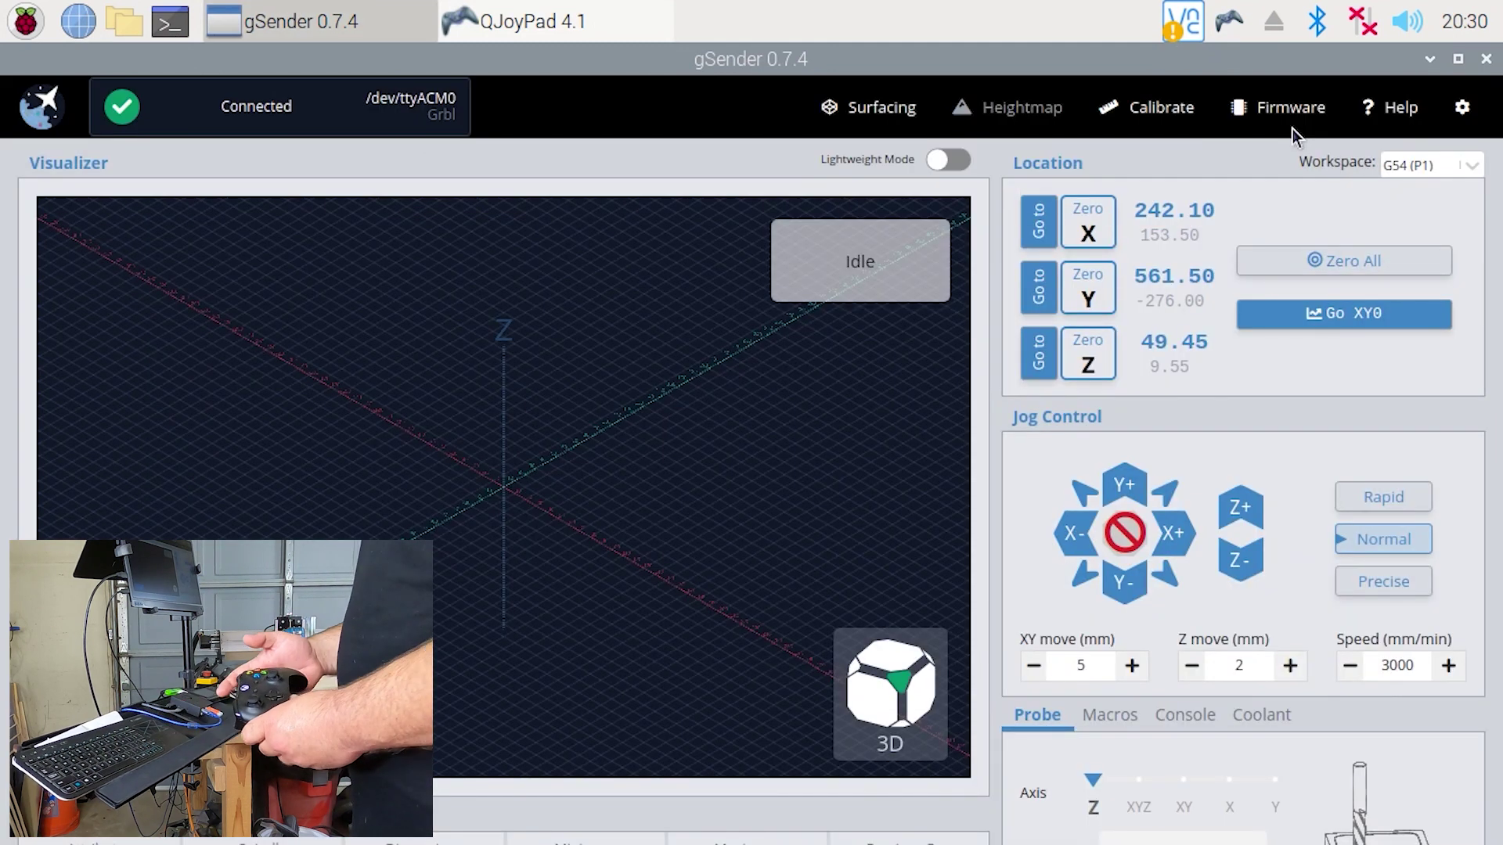
key("shift+c")
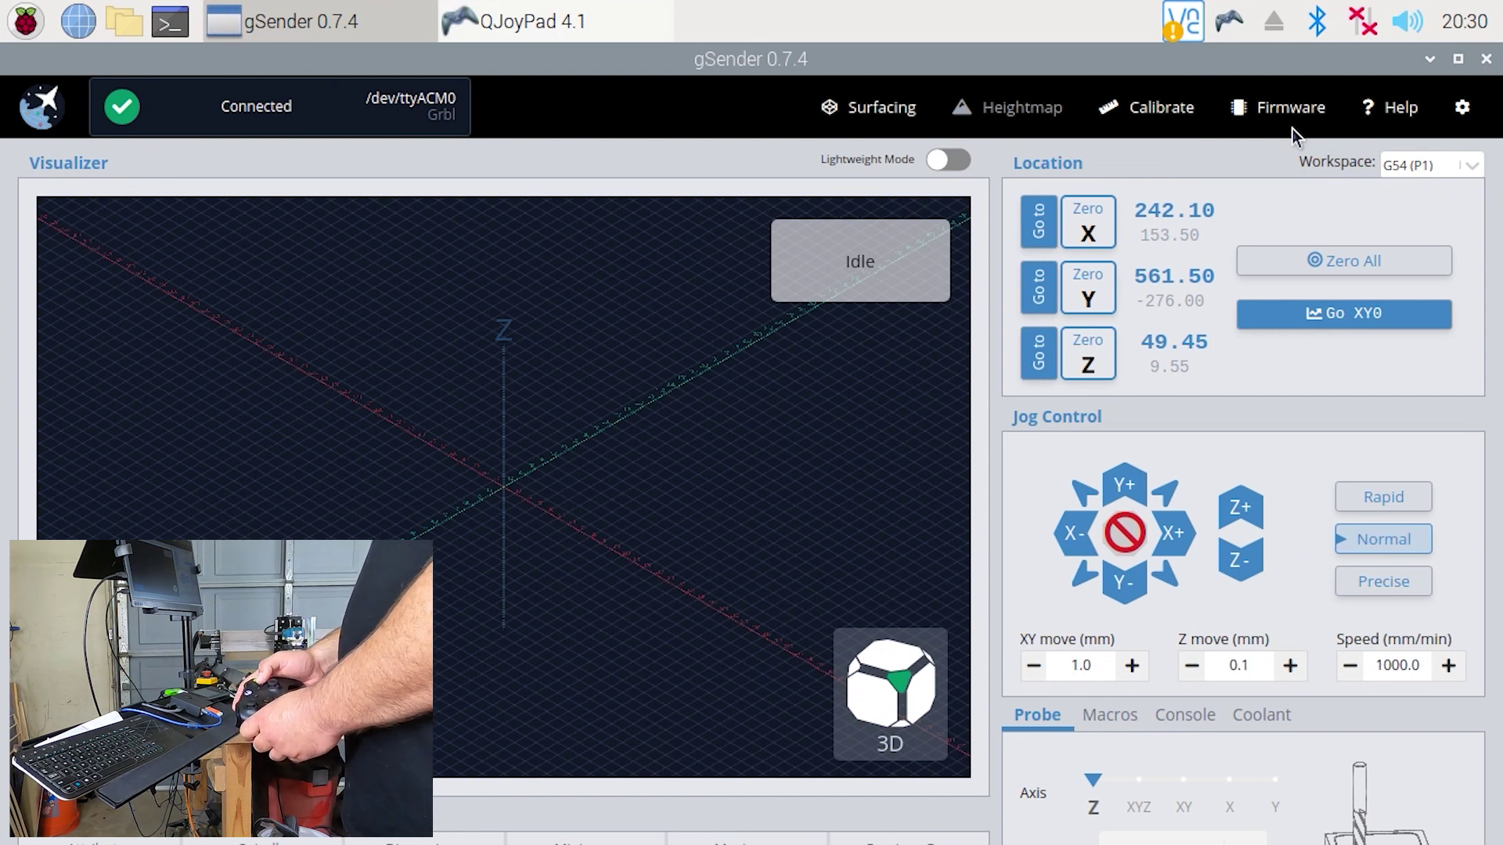
key("shift+x")
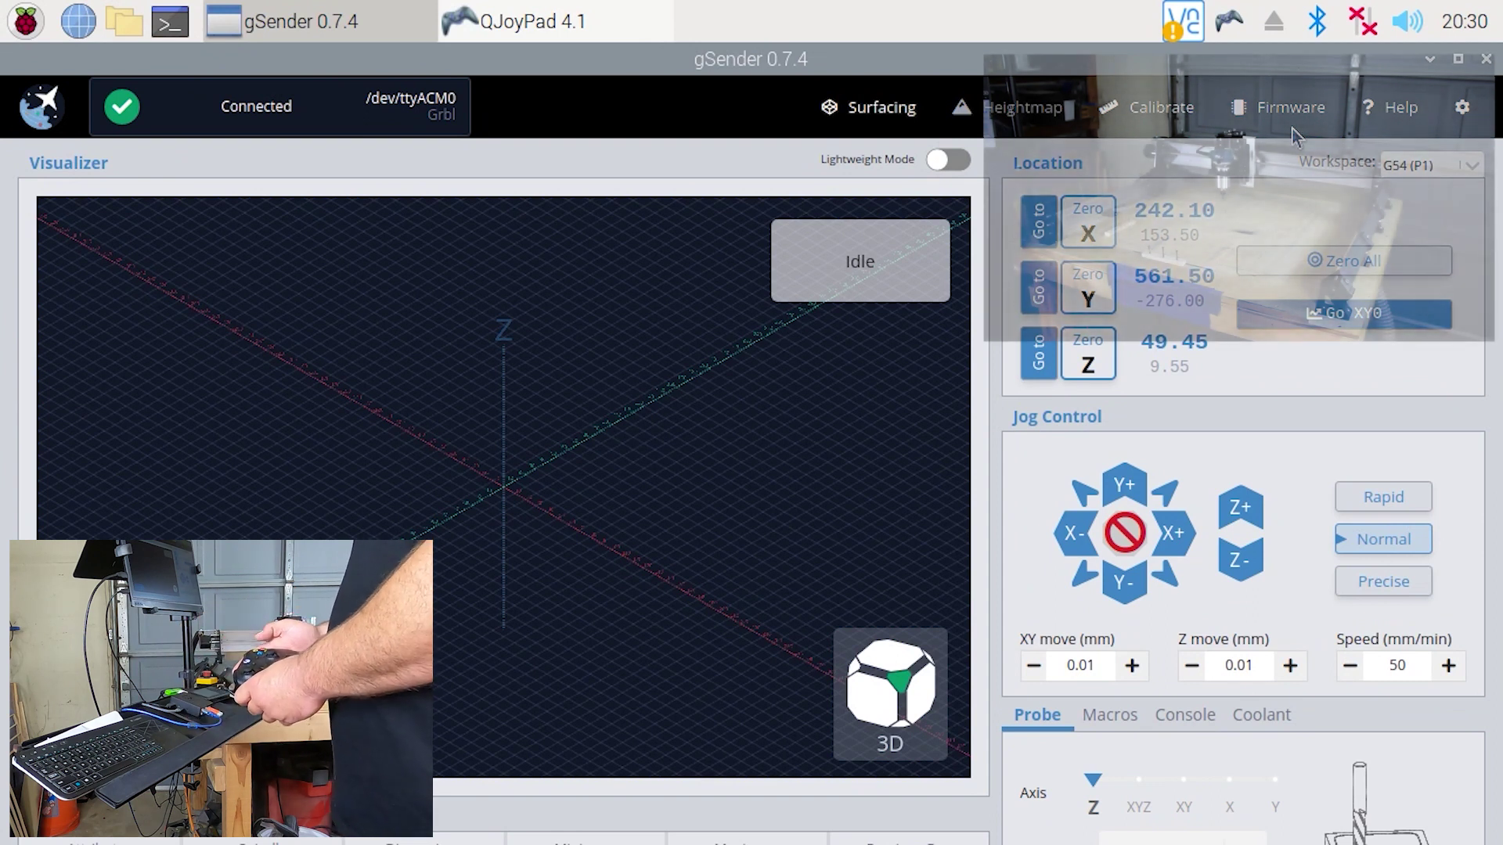
key("shift+equal")
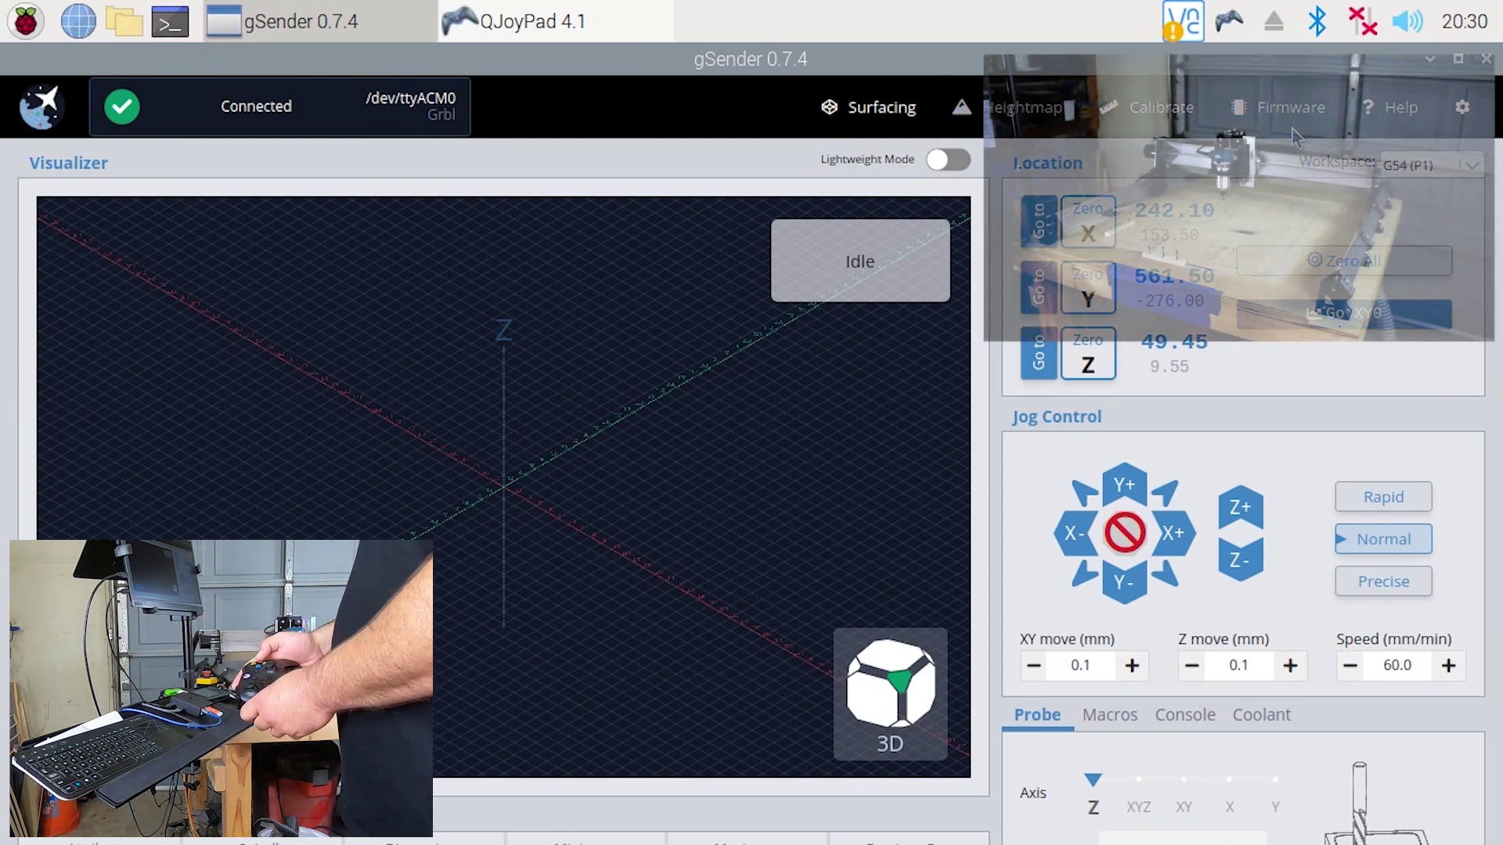
key("shift+equal")
key("shift+equal")
key("shift+equal")
key("shift+equal")
key("shift+equal")
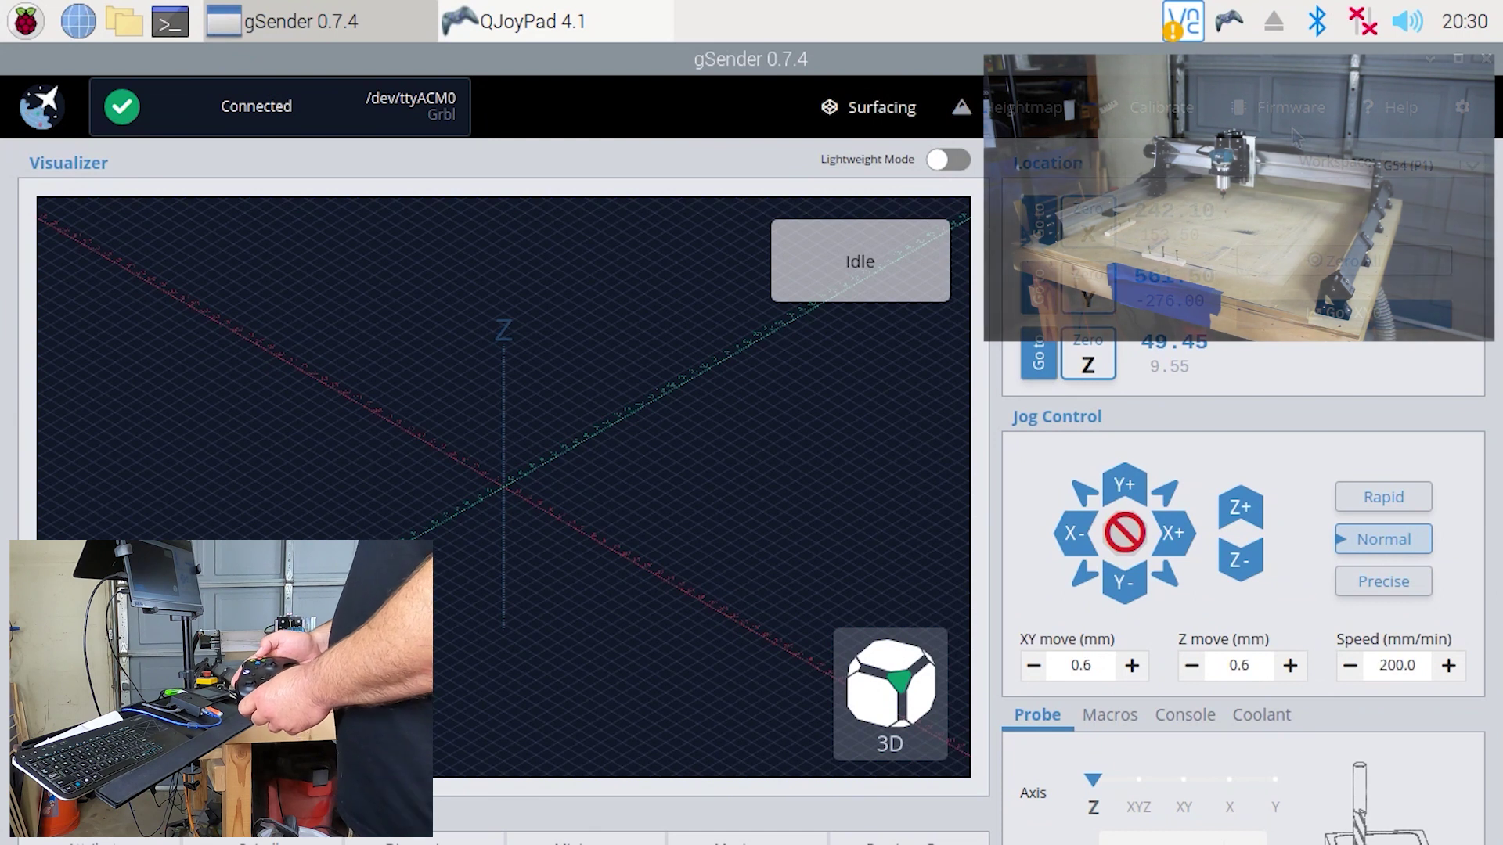
key("shift+equal")
key("shift+equal")
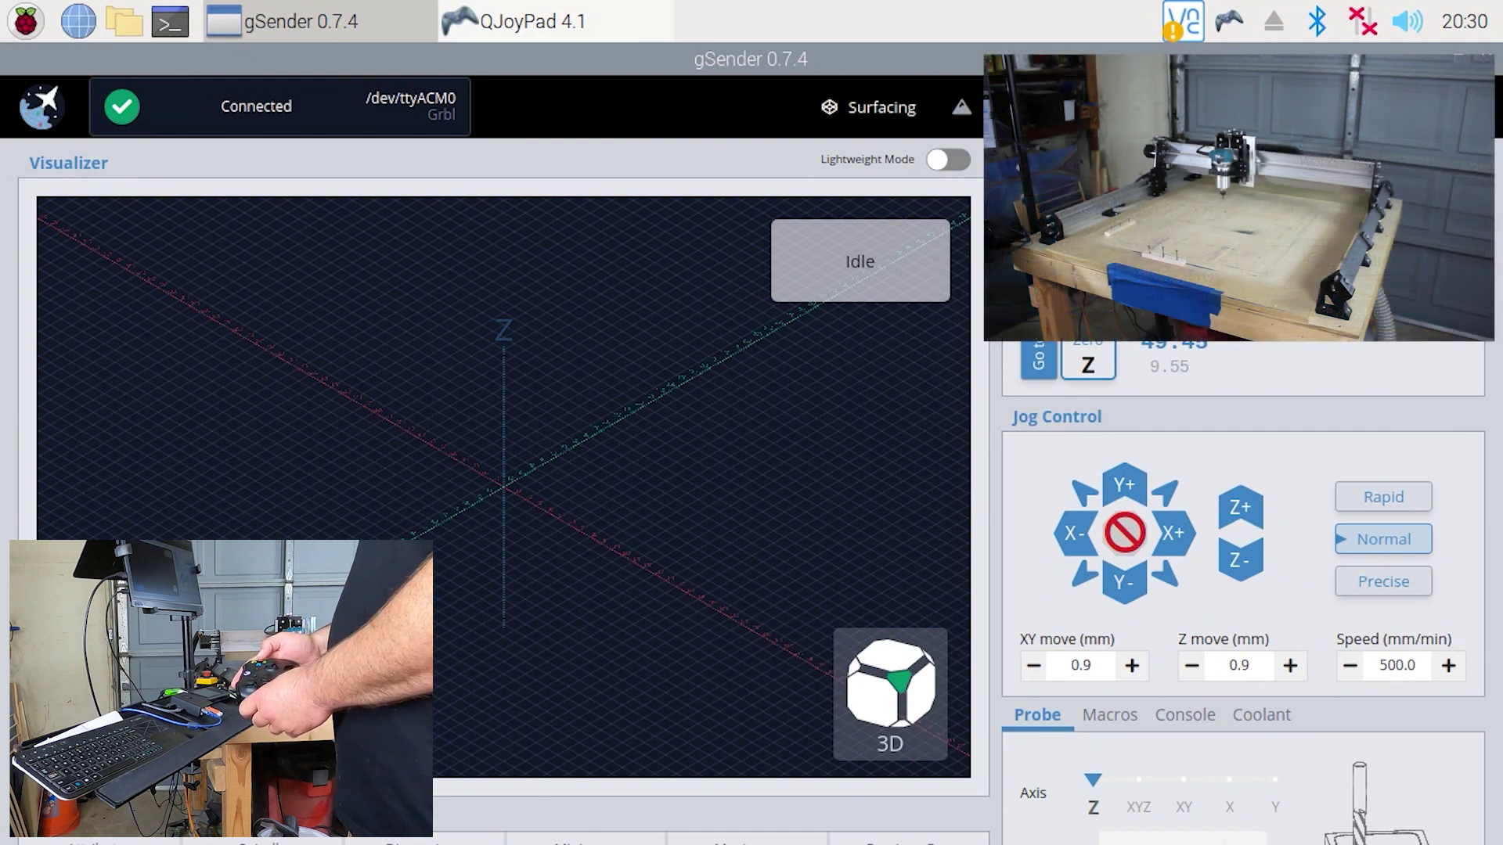
key("shift+equal")
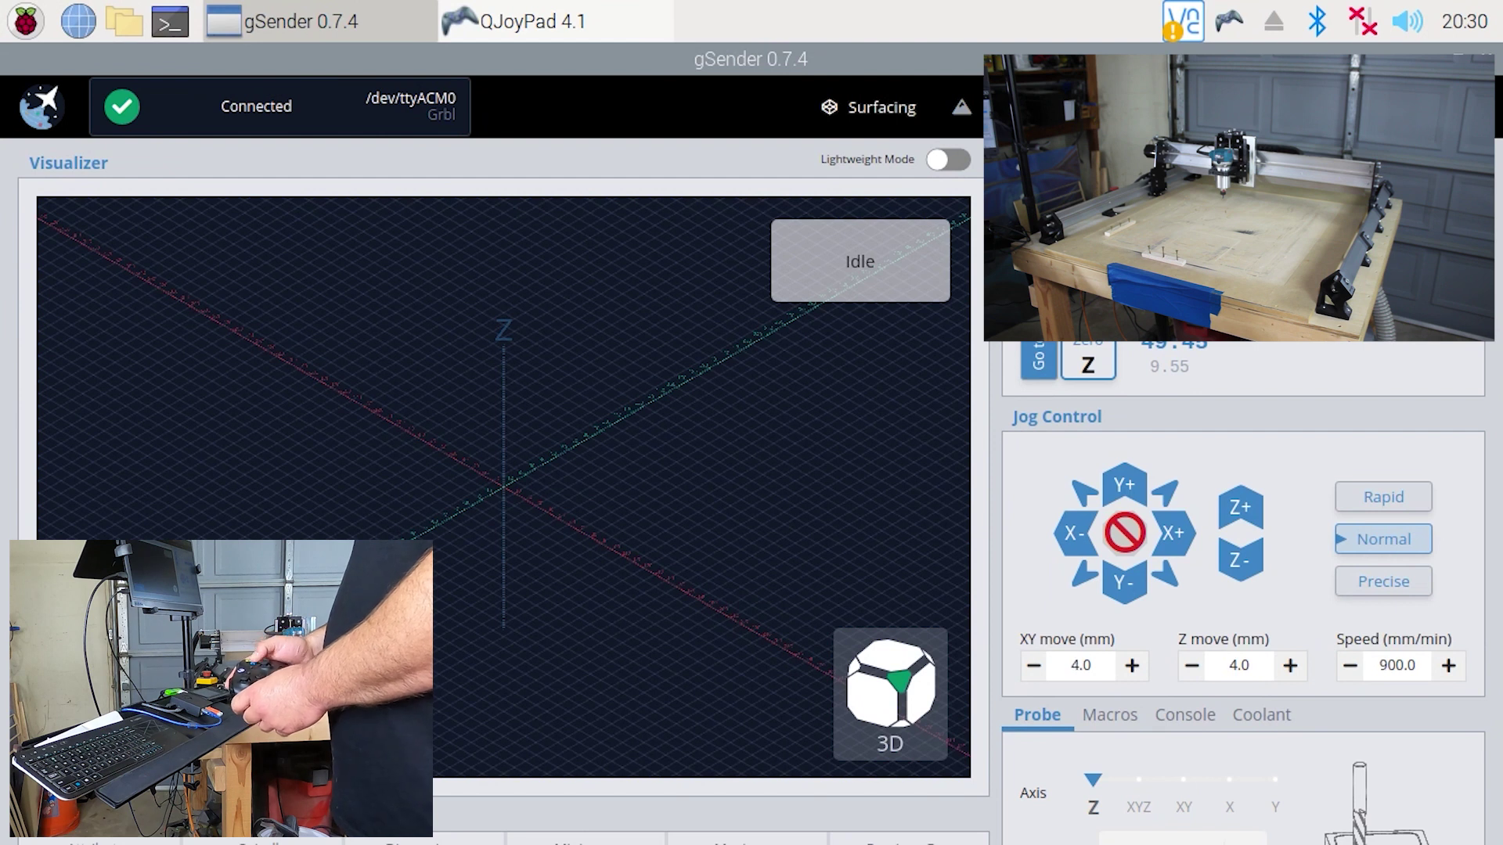
- Adjust the jog step down and up while jogging the router right and left
key("minus")
key("minus")
key("minus")
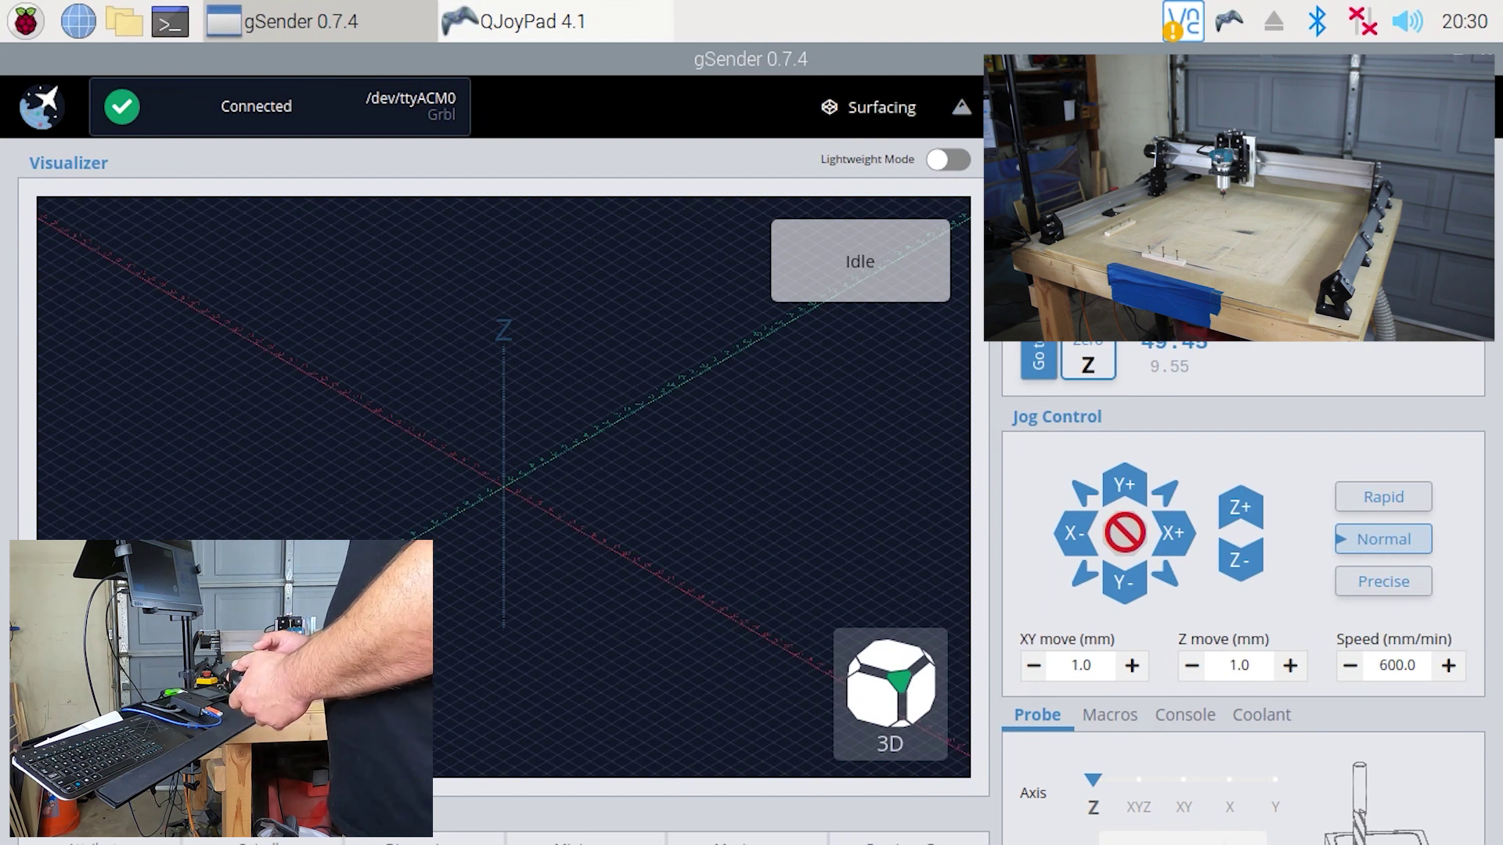
key("shift+Right")
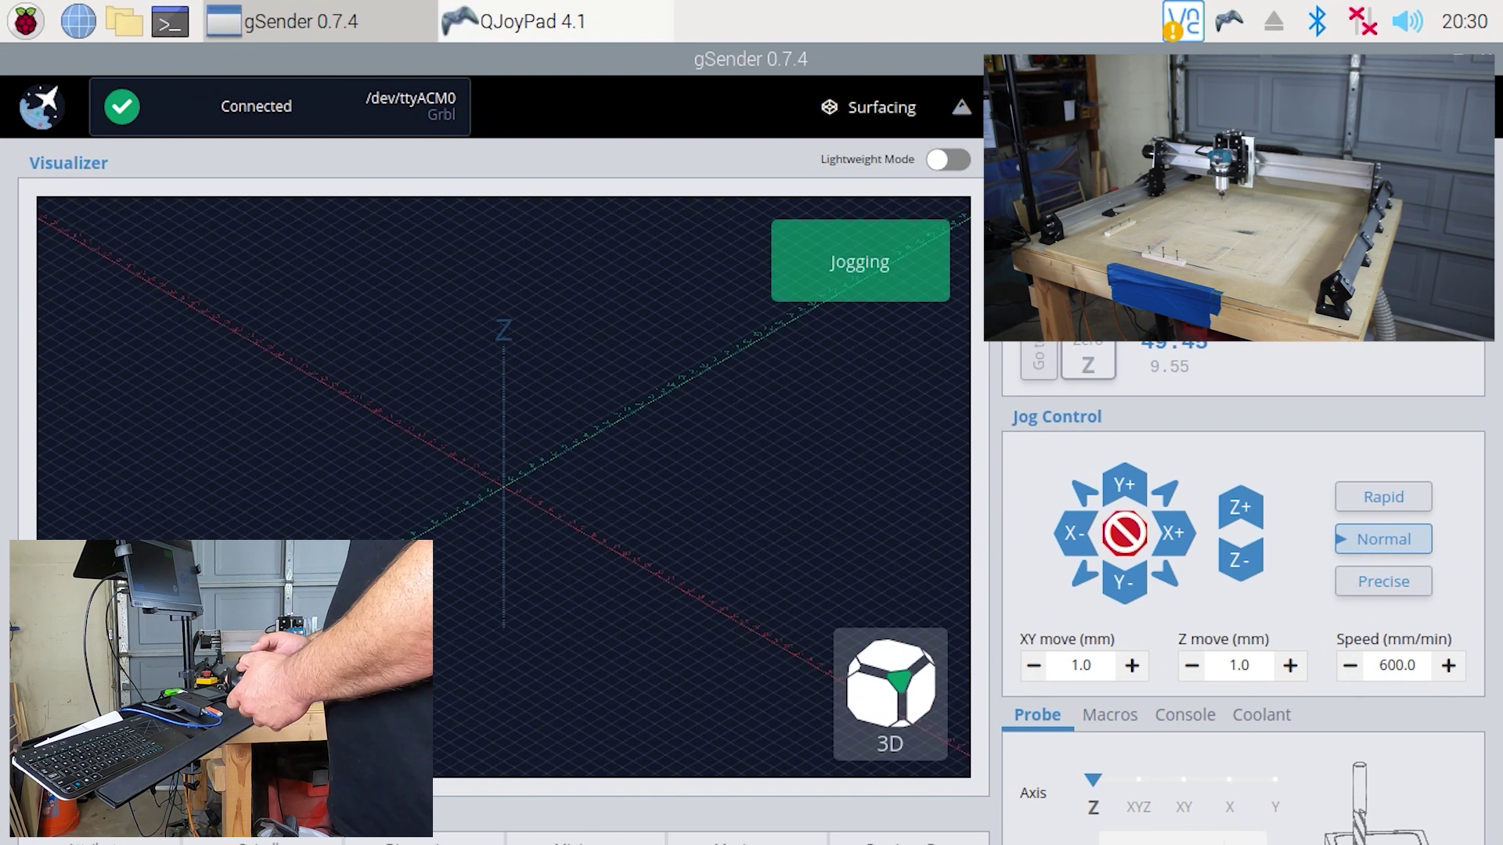
key("shift+equal")
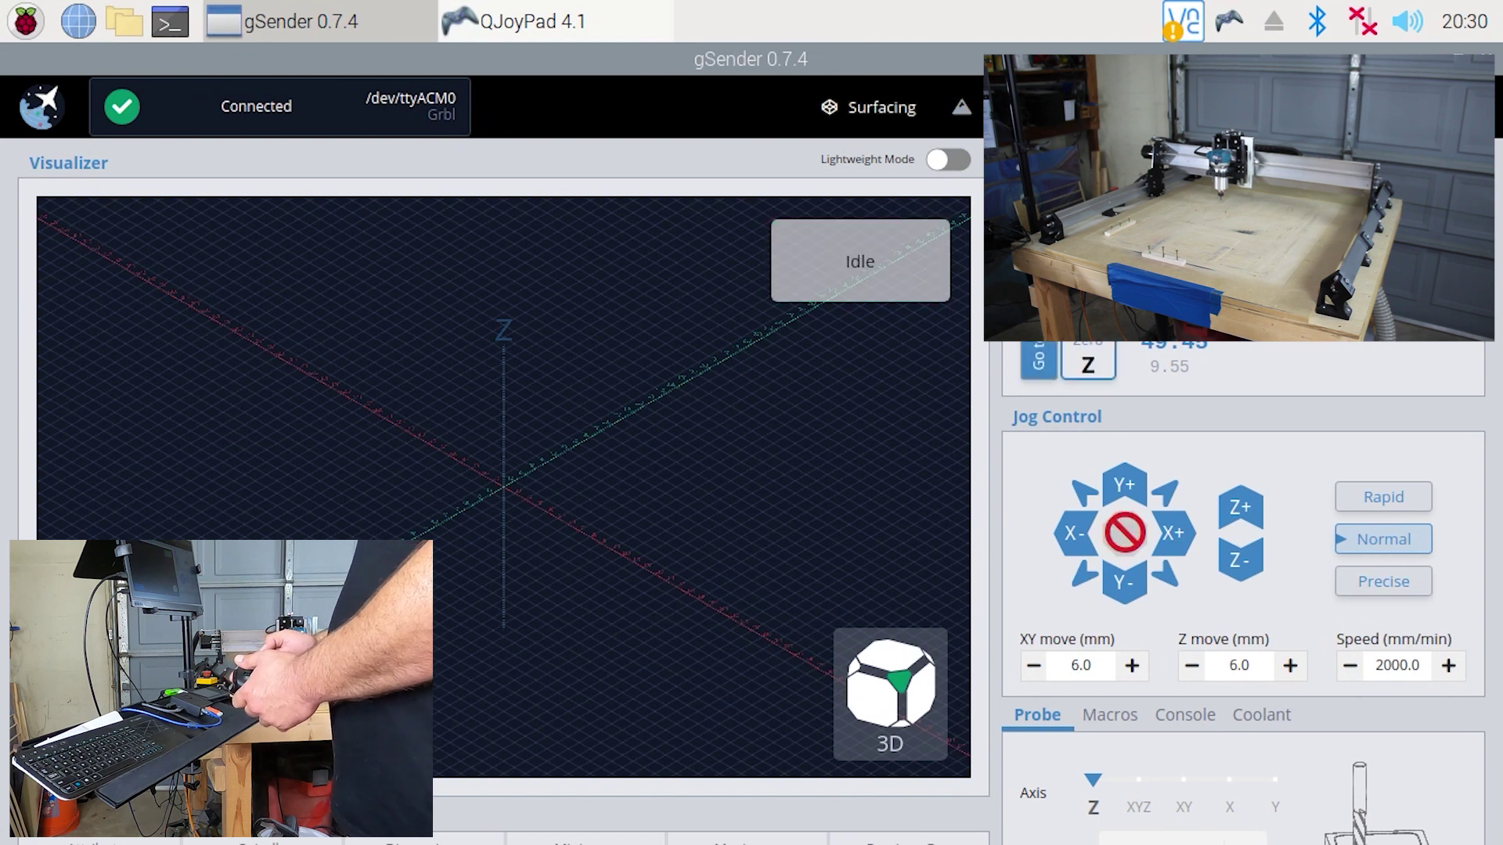
key("shift+equal")
key("shift+equal")
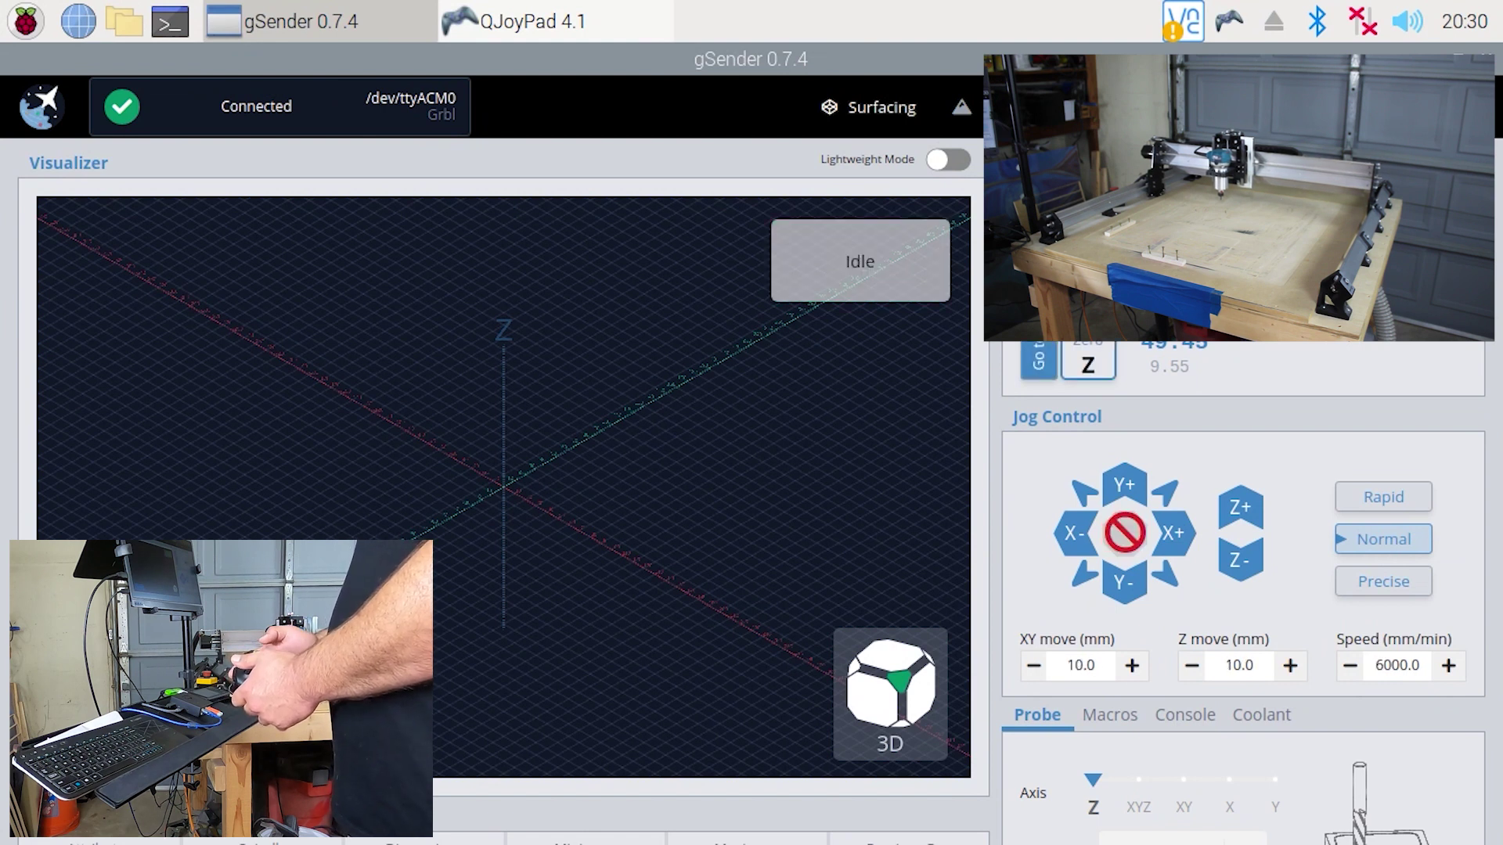
key("shift+Left")
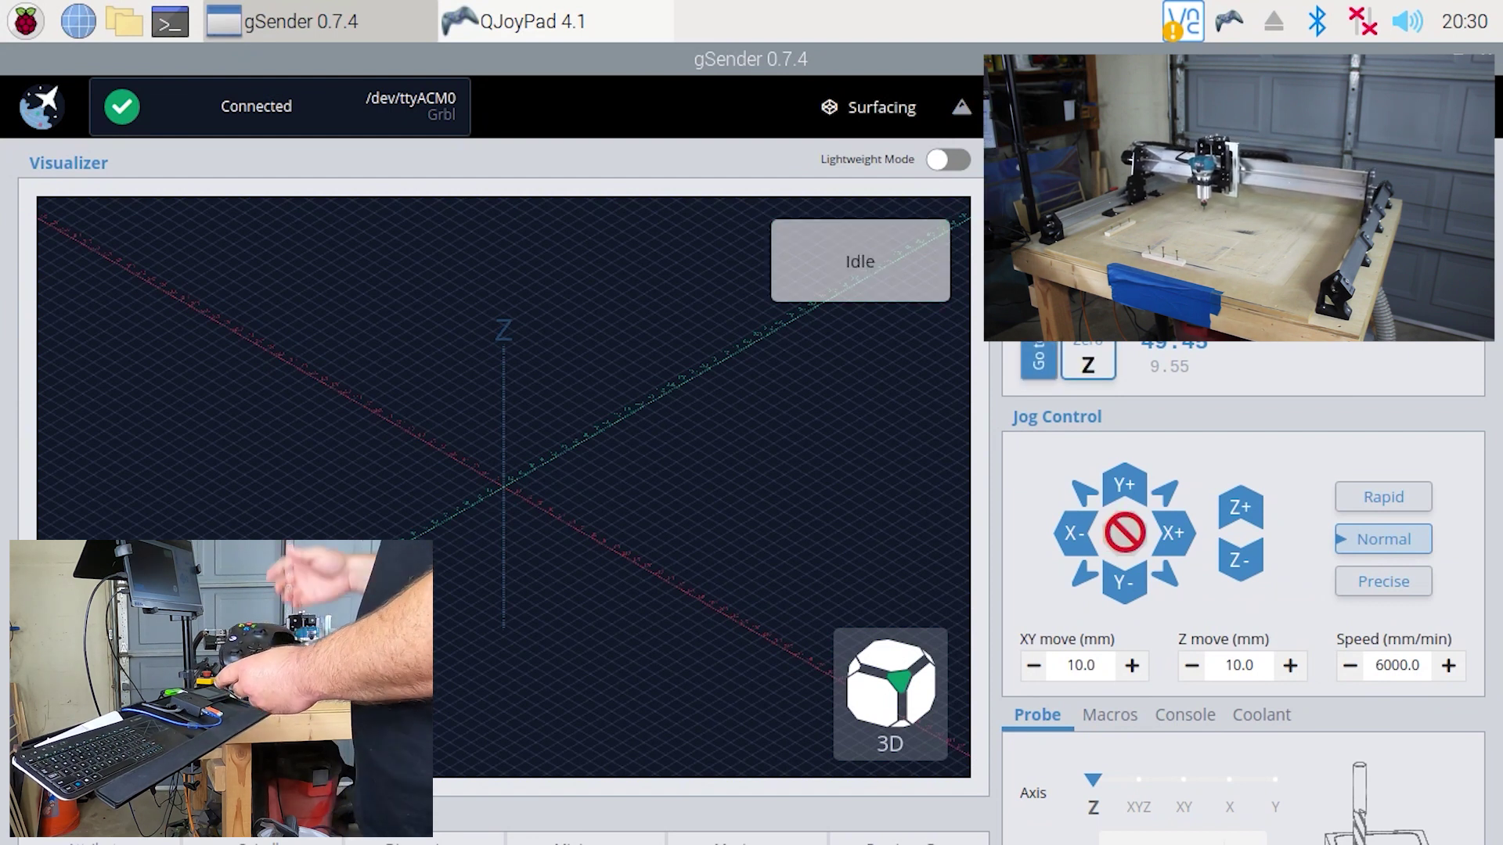
- Drop the XY and Z jog steps to 0.01, run short Z jogs, then raise the steps to 0.6
key("shift+x")
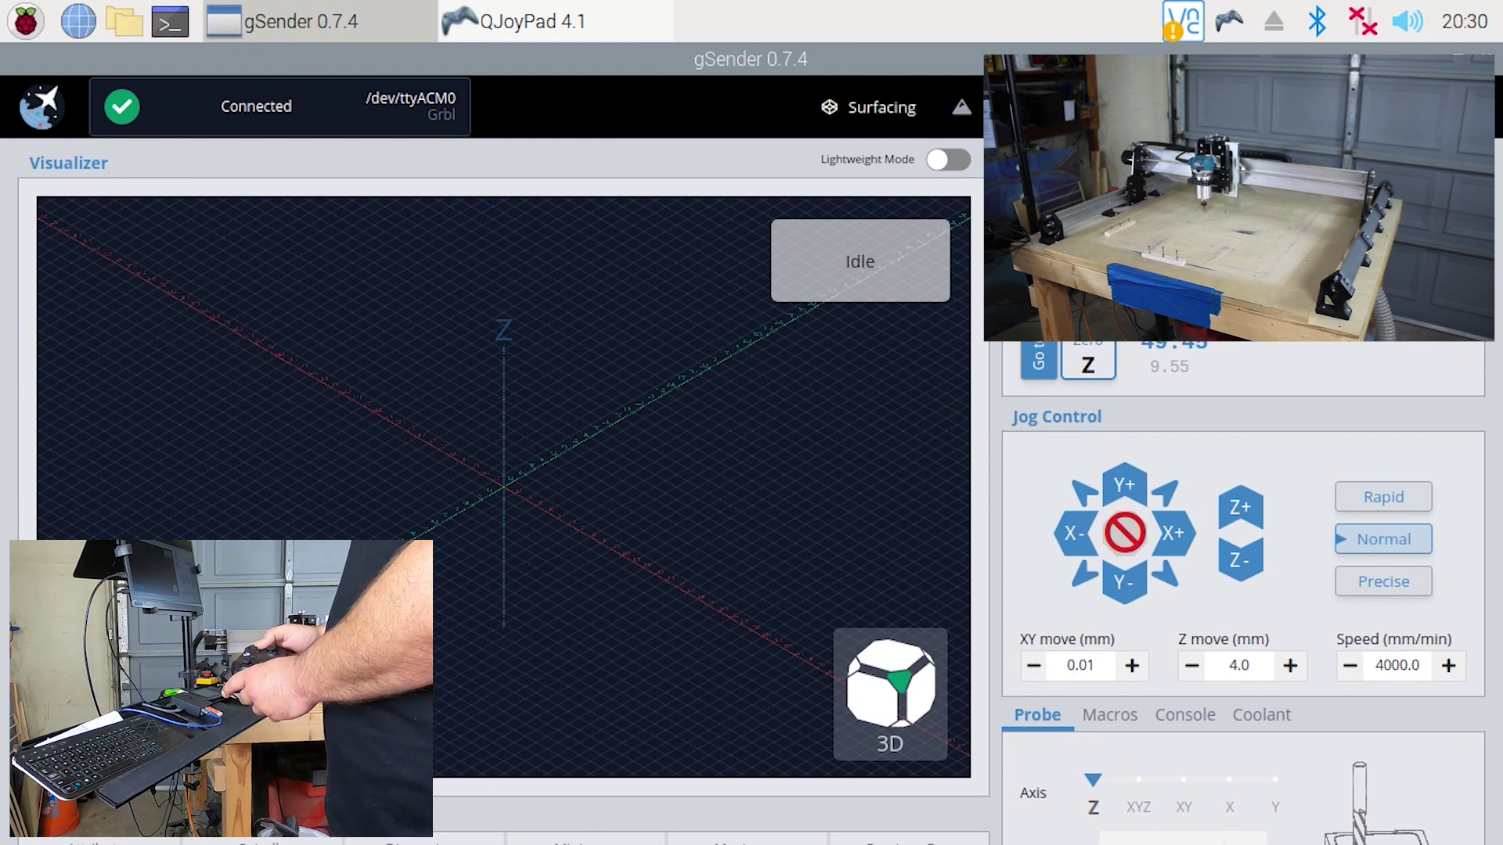
key("minus")
key("minus")
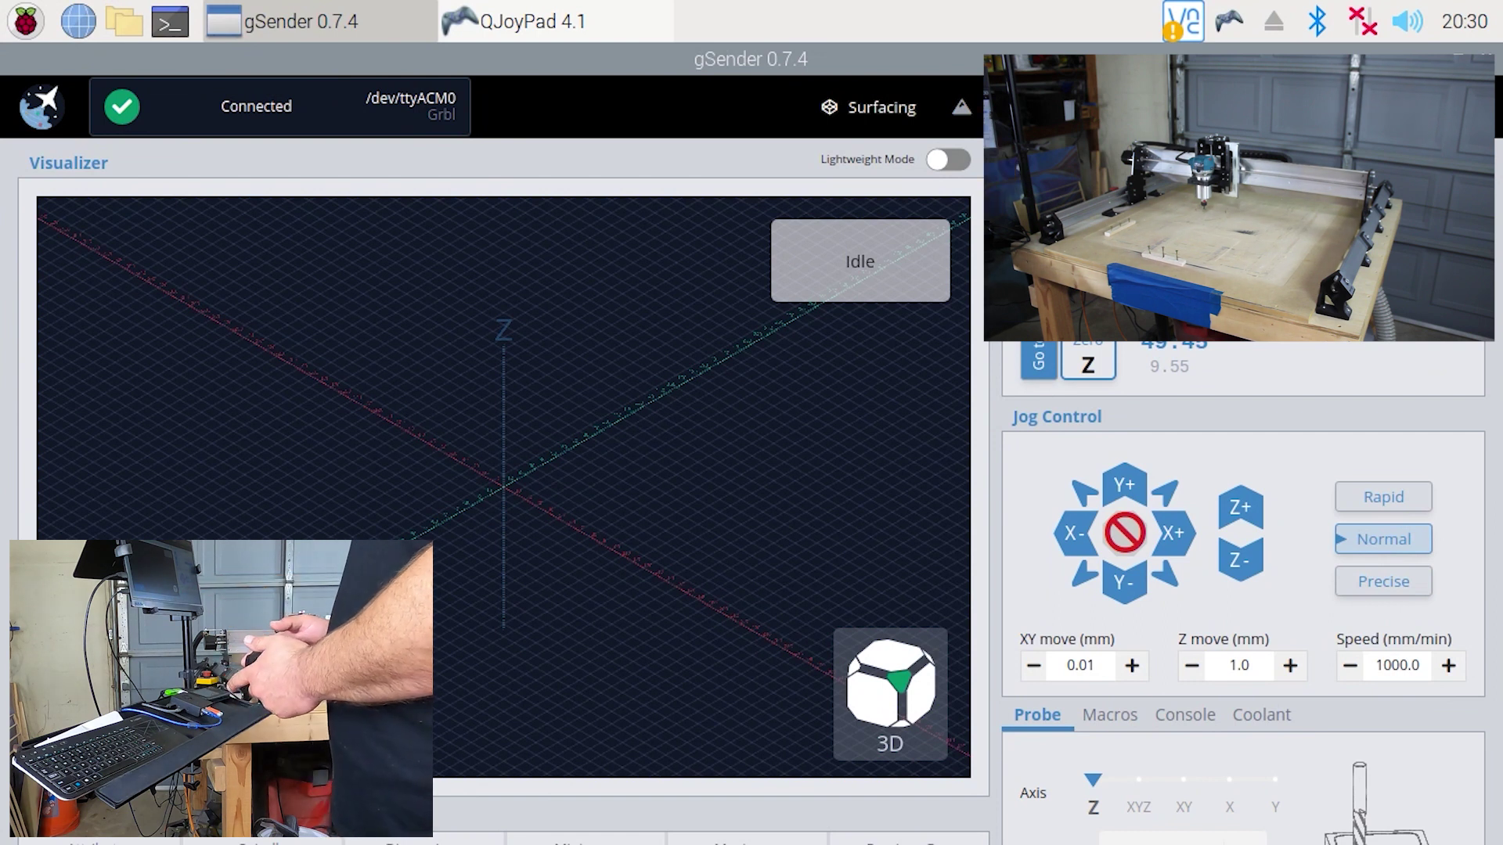
key("minus")
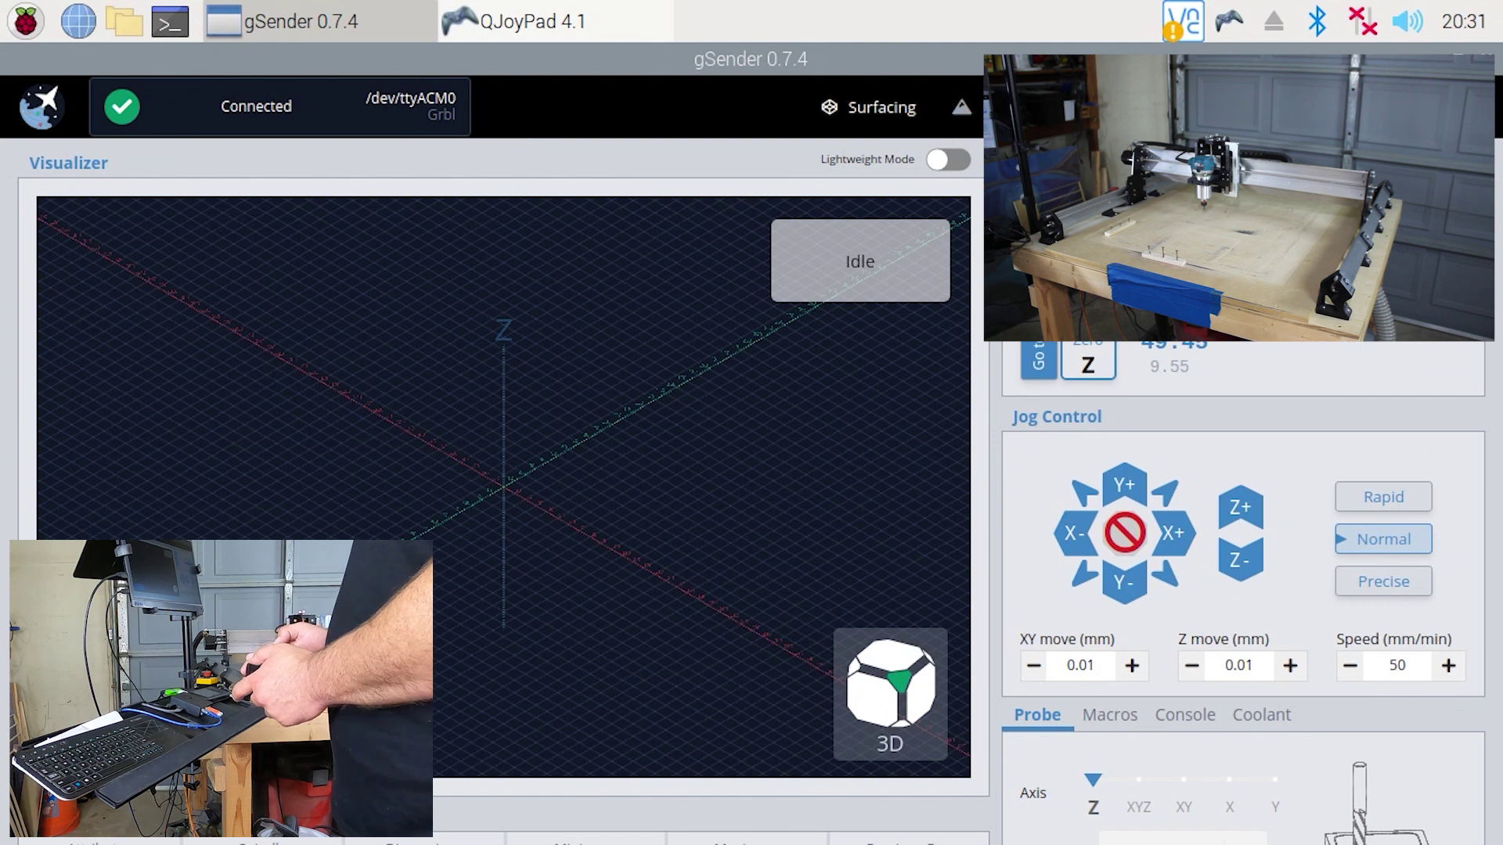
key("shift+Page_Down")
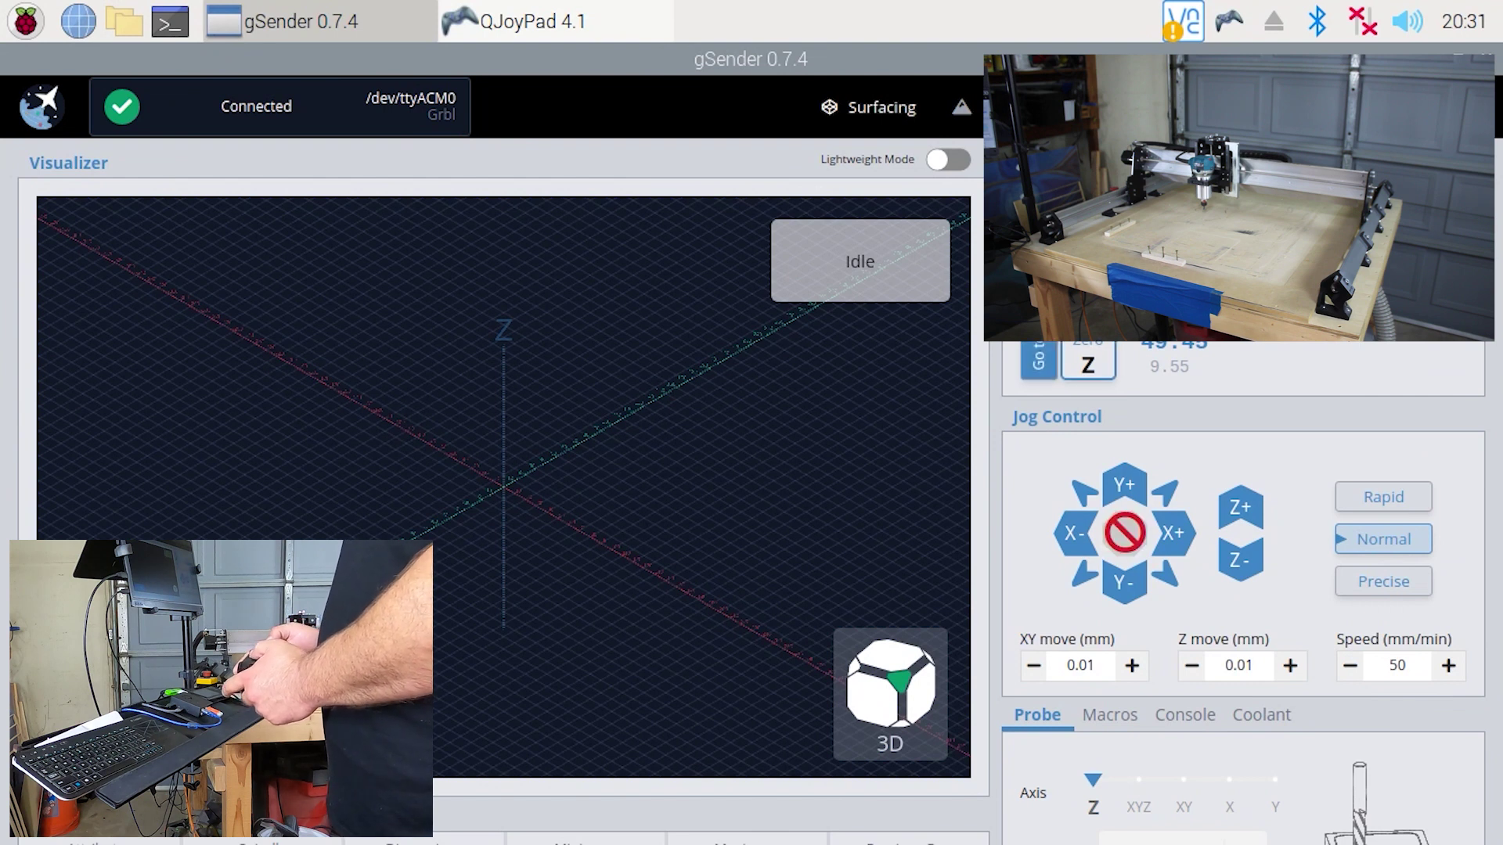
key("shift+Page_Down")
key("plus")
key("plus")
key("plus")
key("plus")
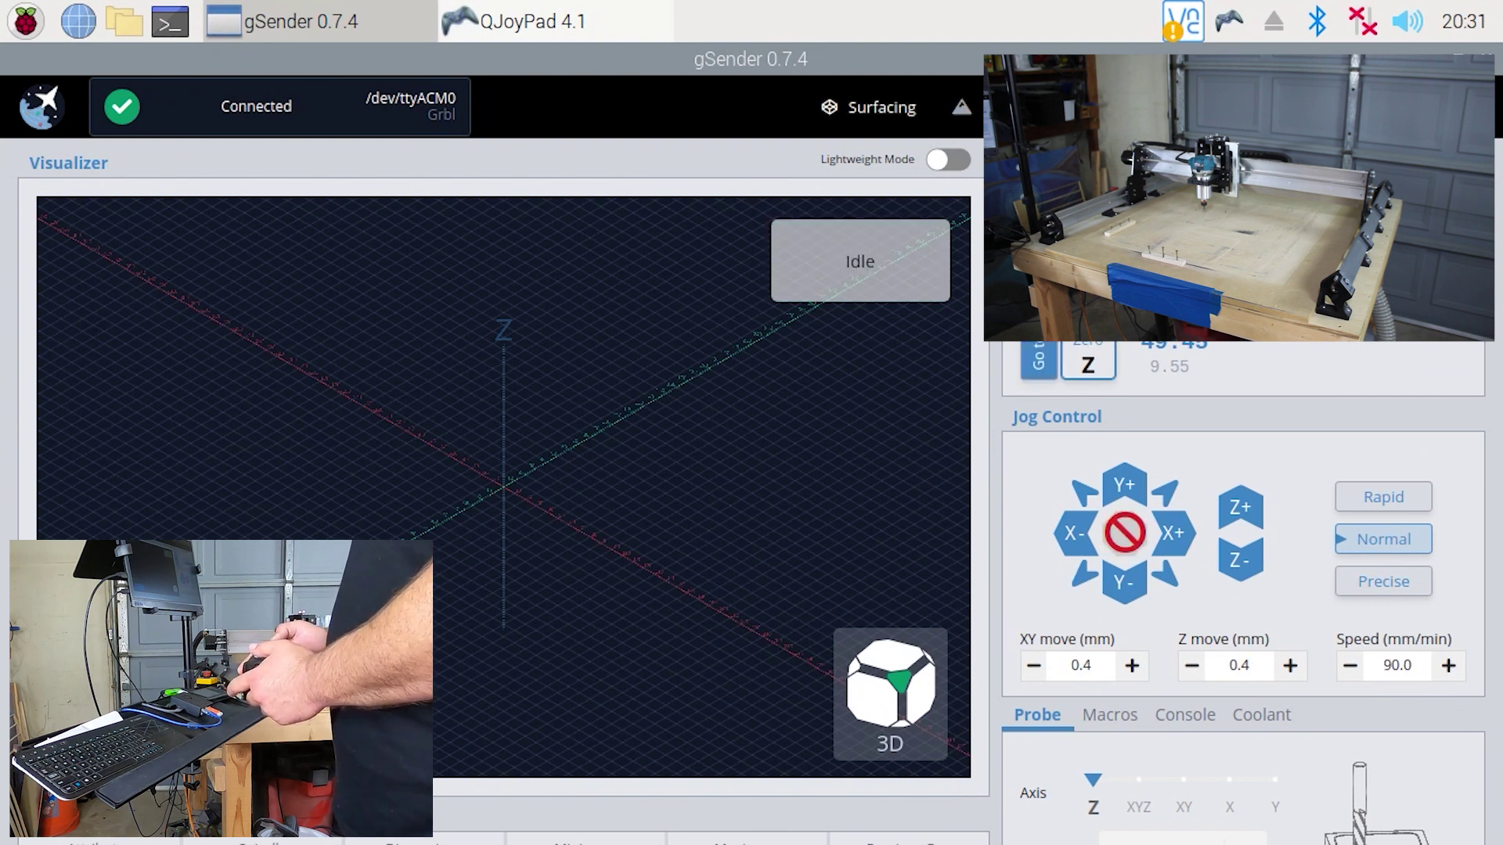
key("plus")
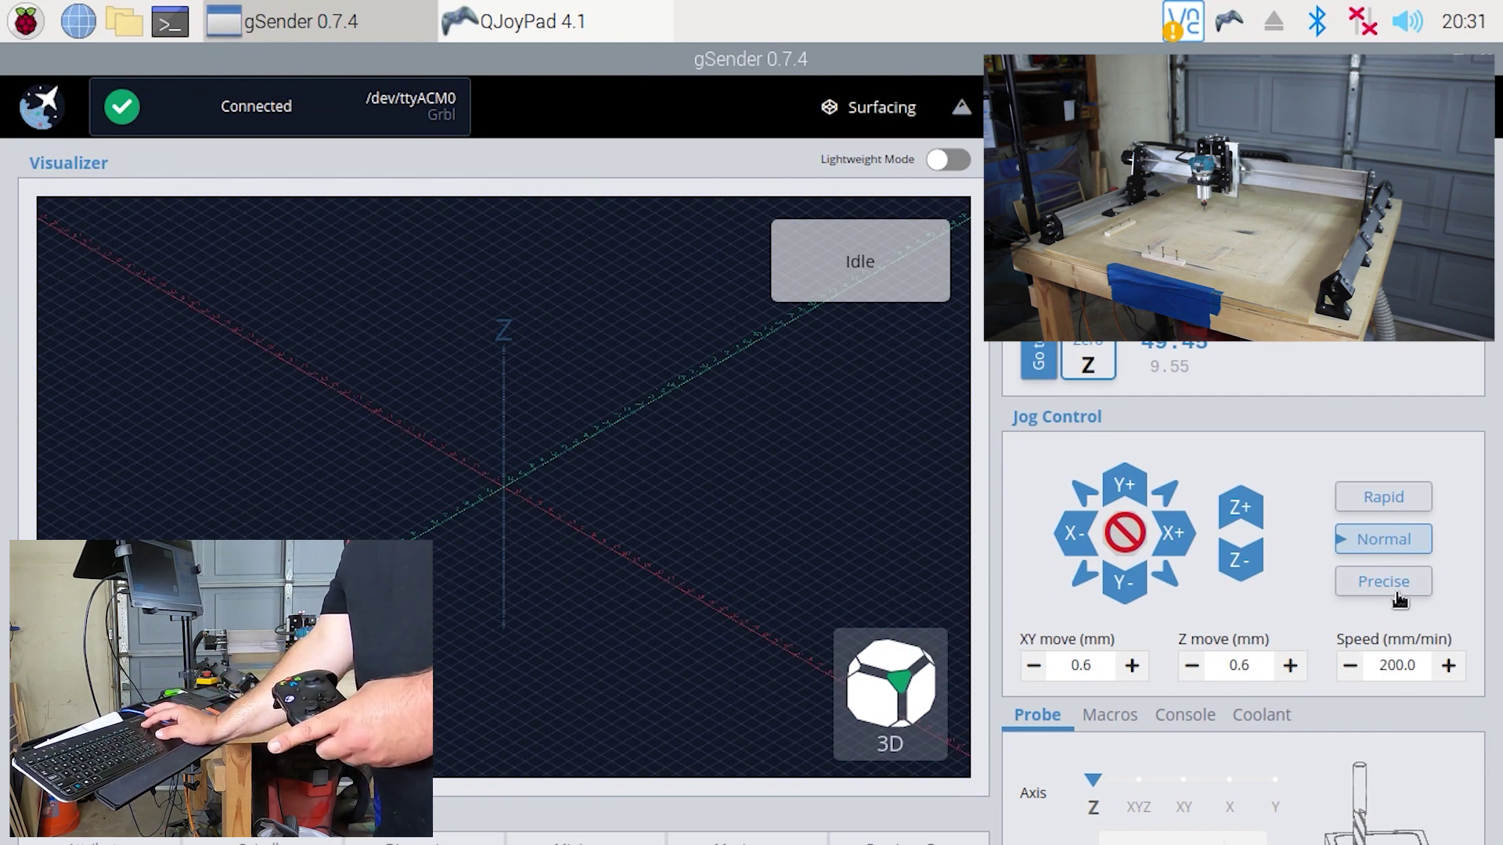
- Raise Z one step, then step the XY/Z increments down and back up to 0.1 mm at 60 mm/min
left_click(1292, 665)
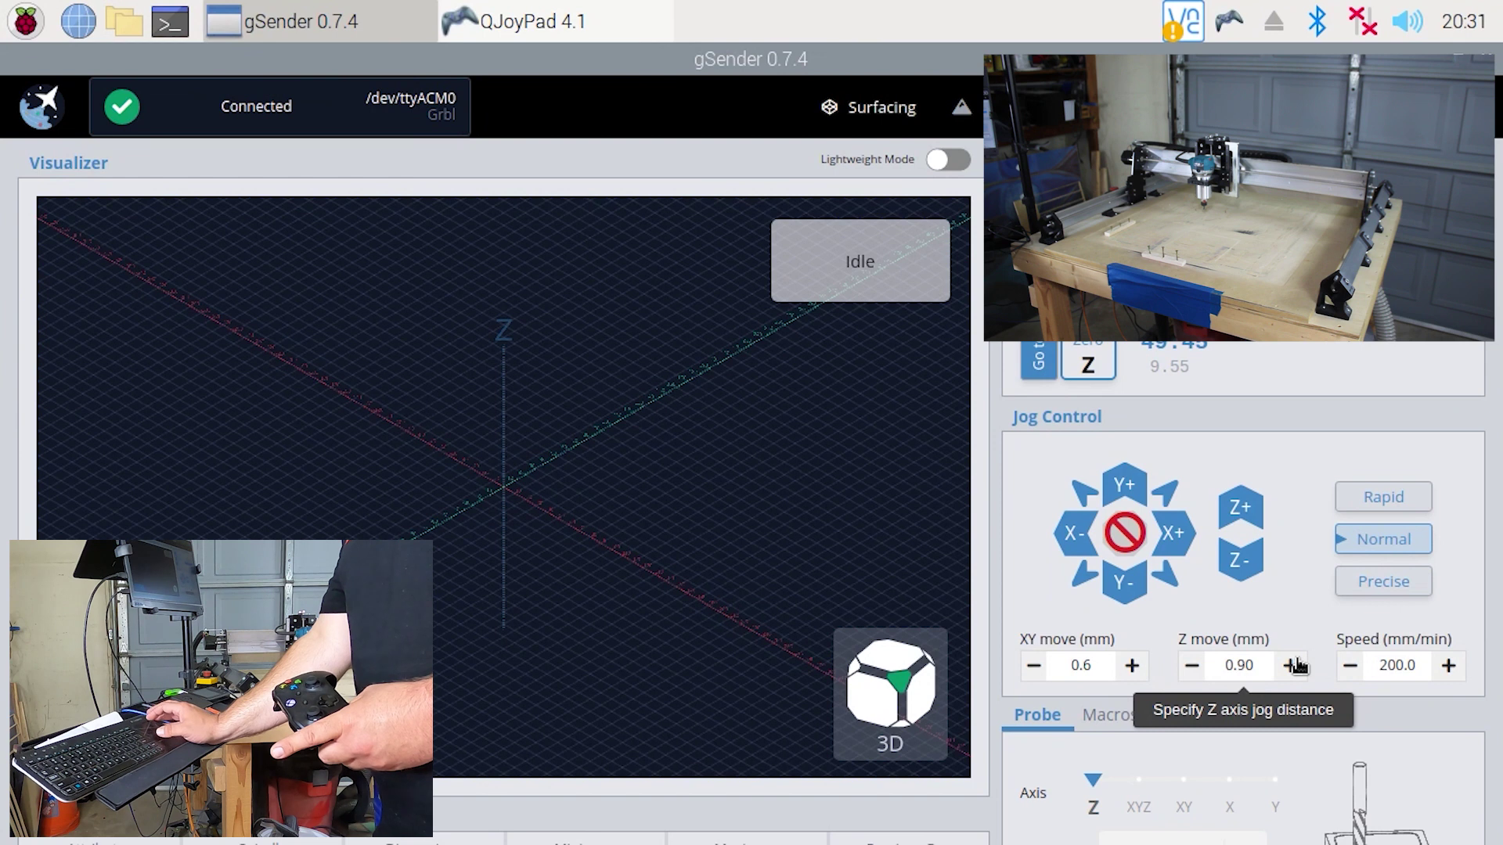
key("minus")
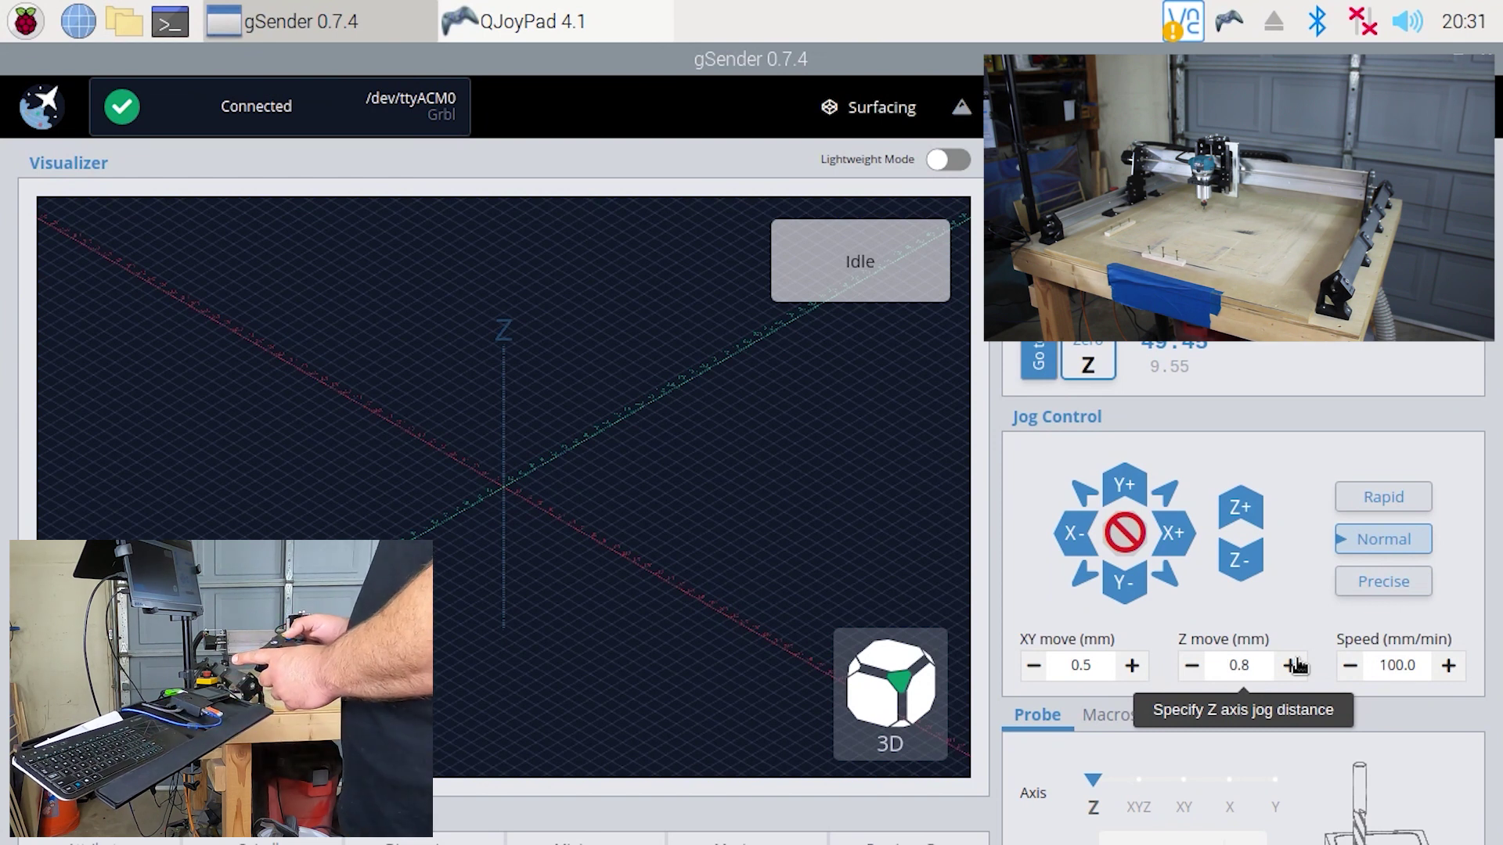
key("minus")
key("minus")
key("minus")
key("minus")
key("minus")
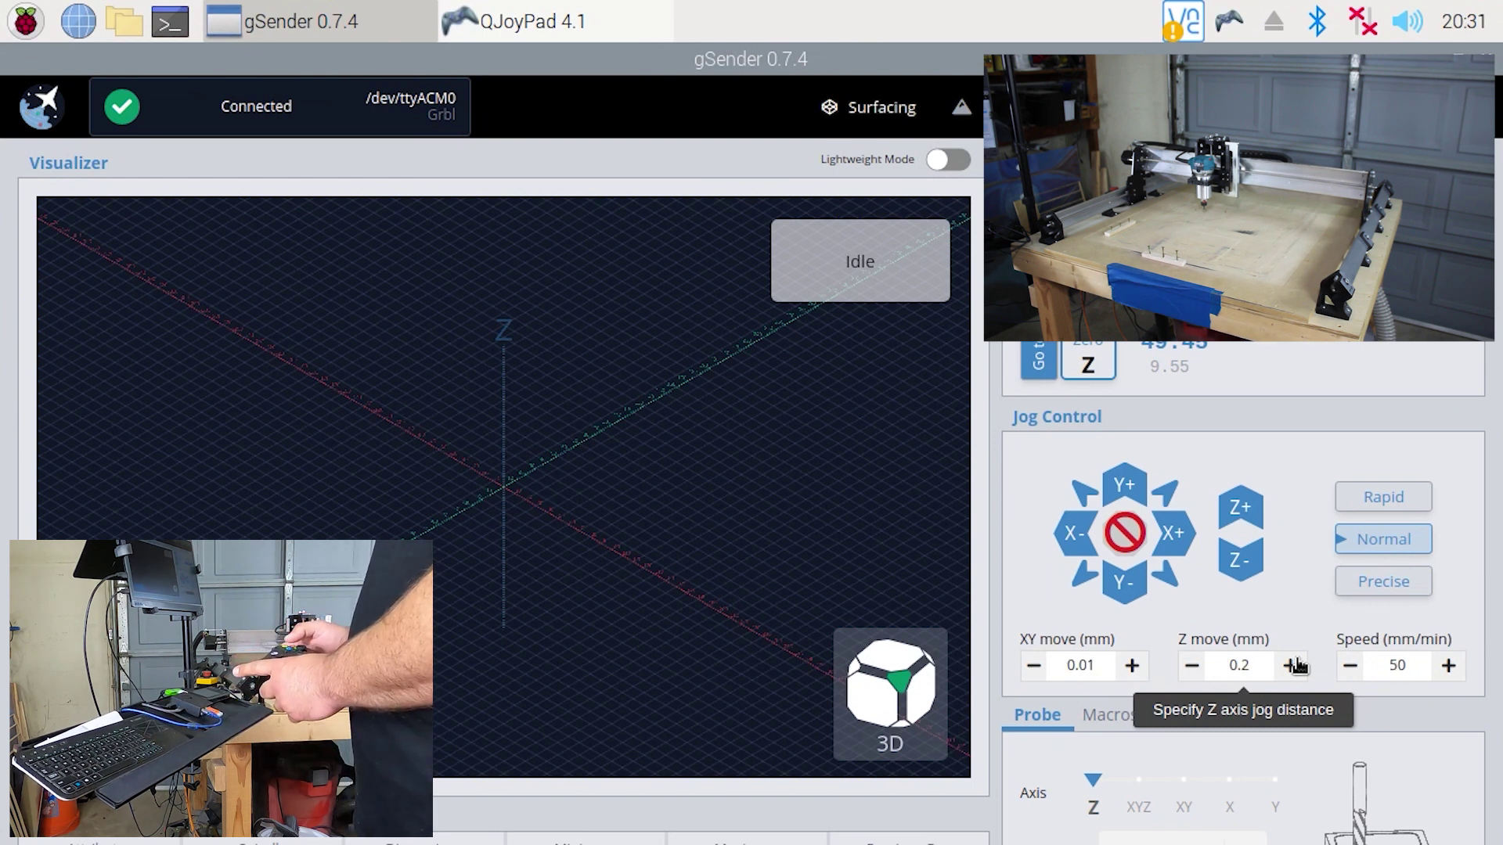
key("minus")
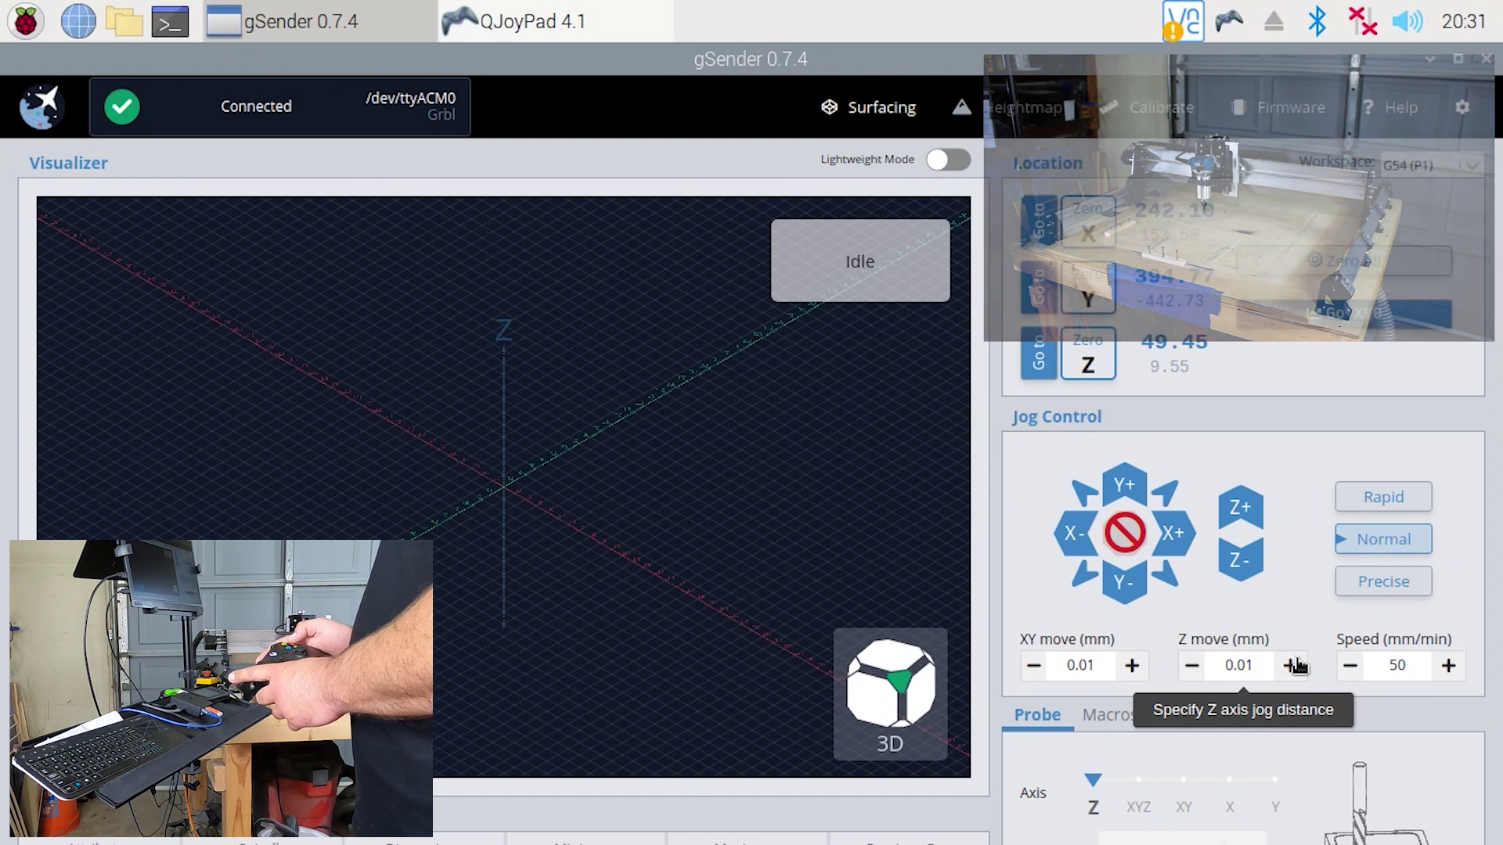
key("plus")
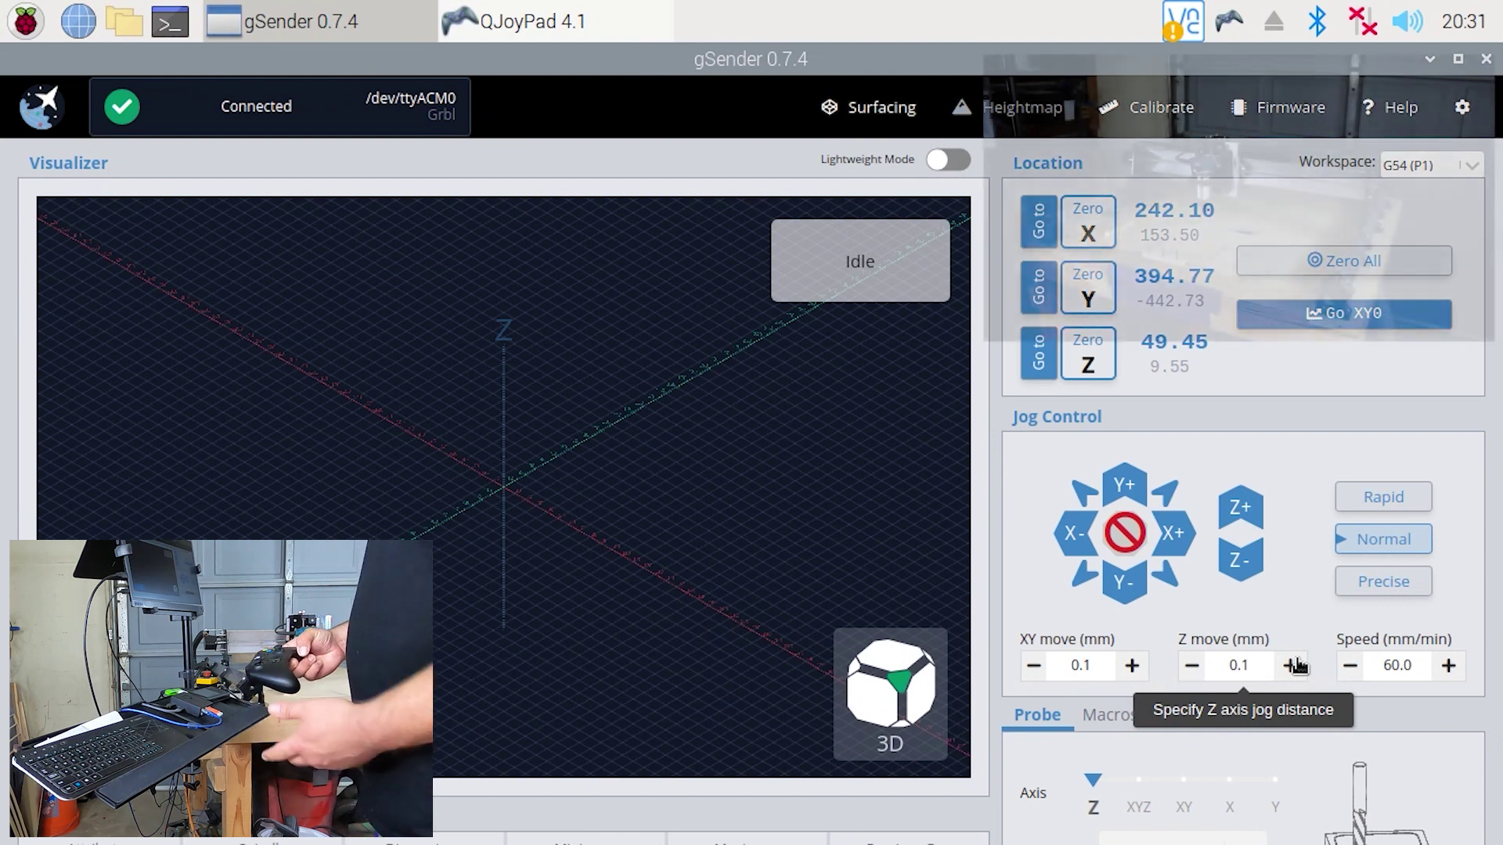
- Raise the jog increments through 0.4 and 1.0 to 10.0 mm, with a short jog right
key("plus")
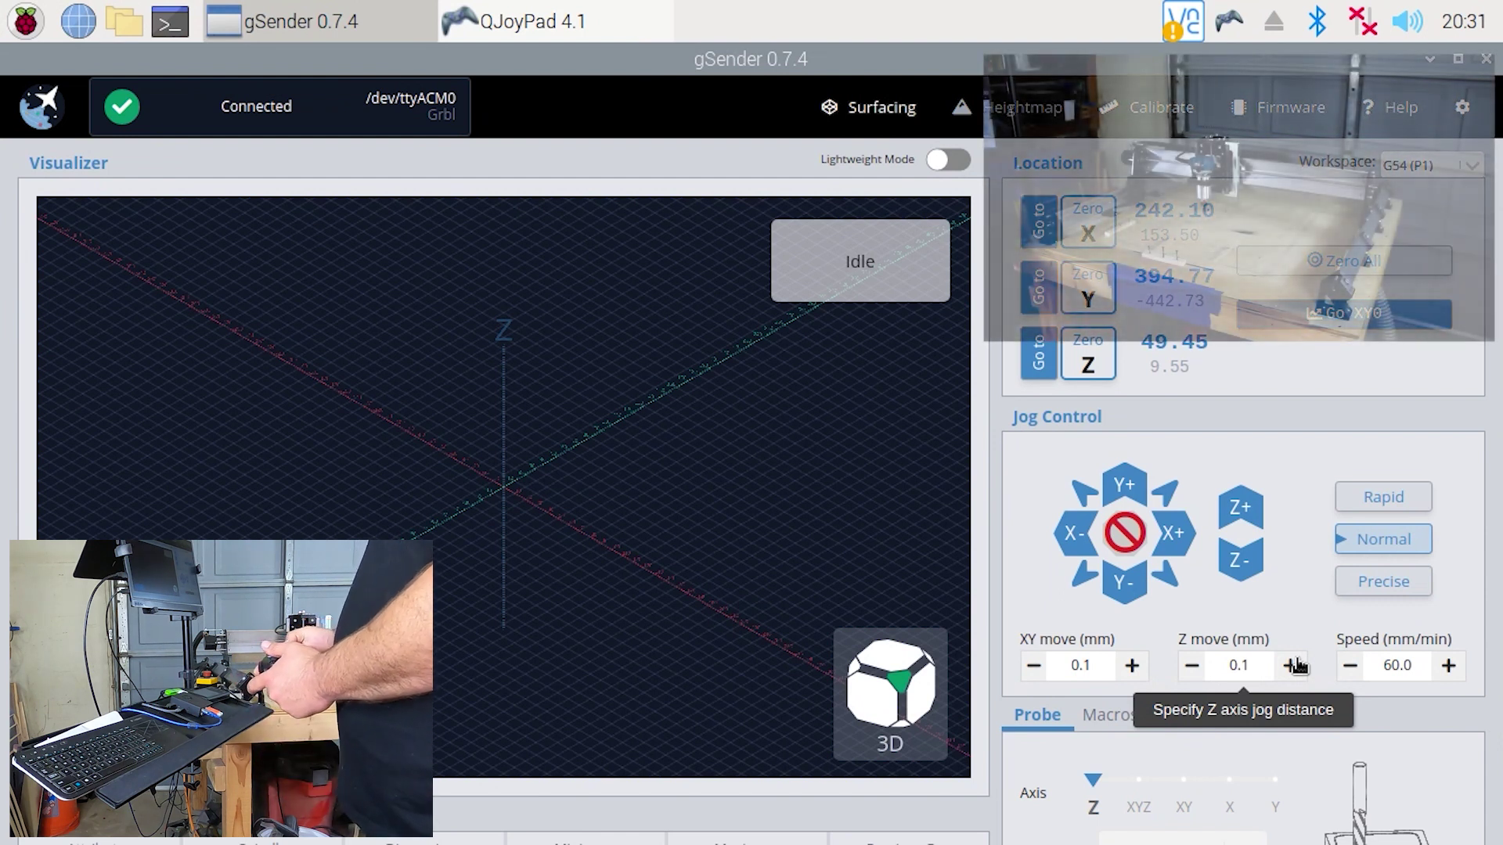
key("plus")
key("plus")
key("plus")
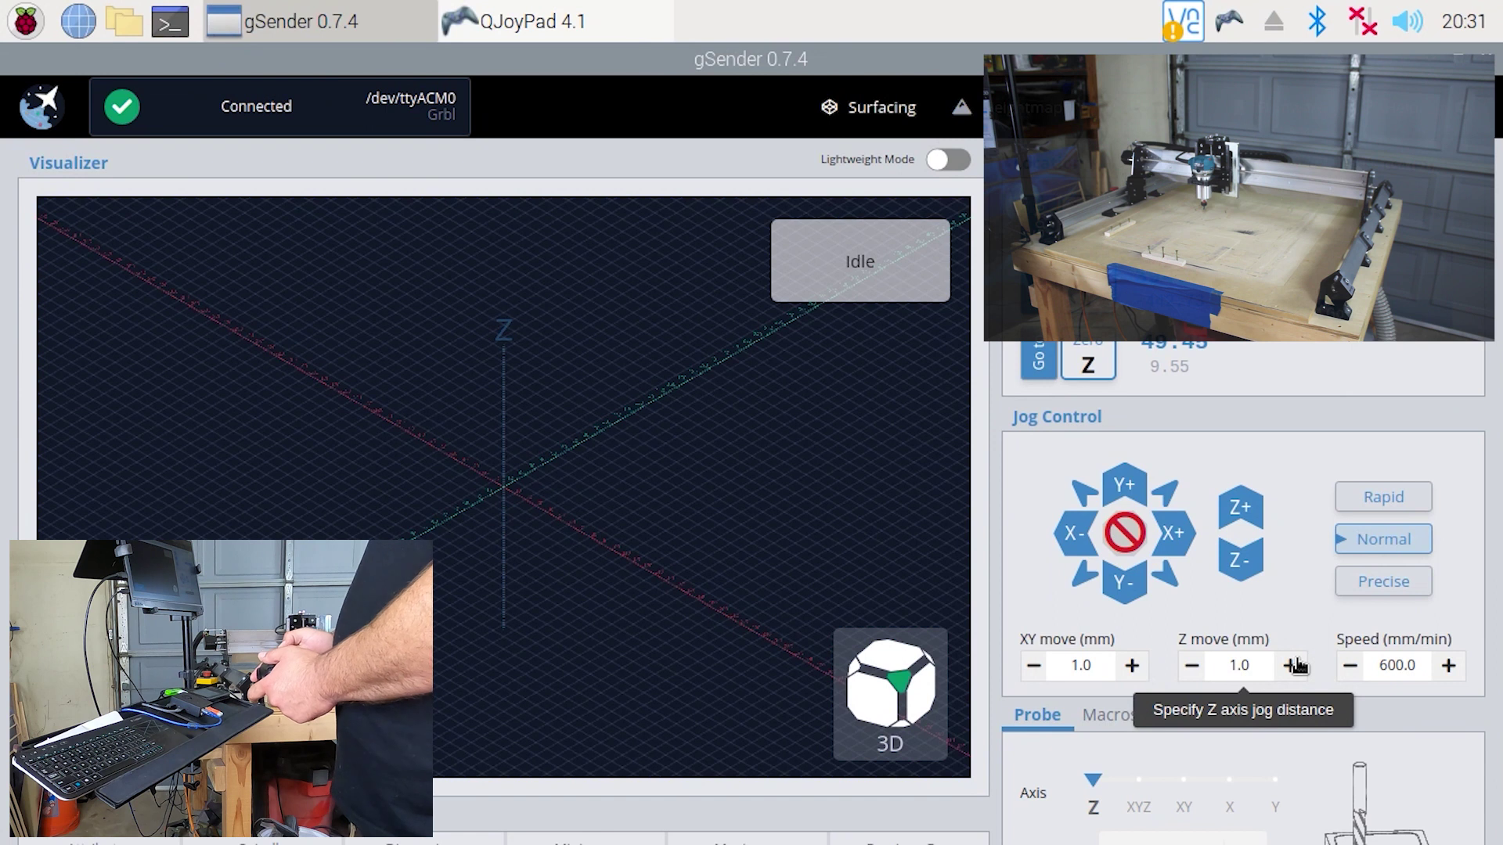
key("shift+Right")
key("plus")
key("plus")
key("plus")
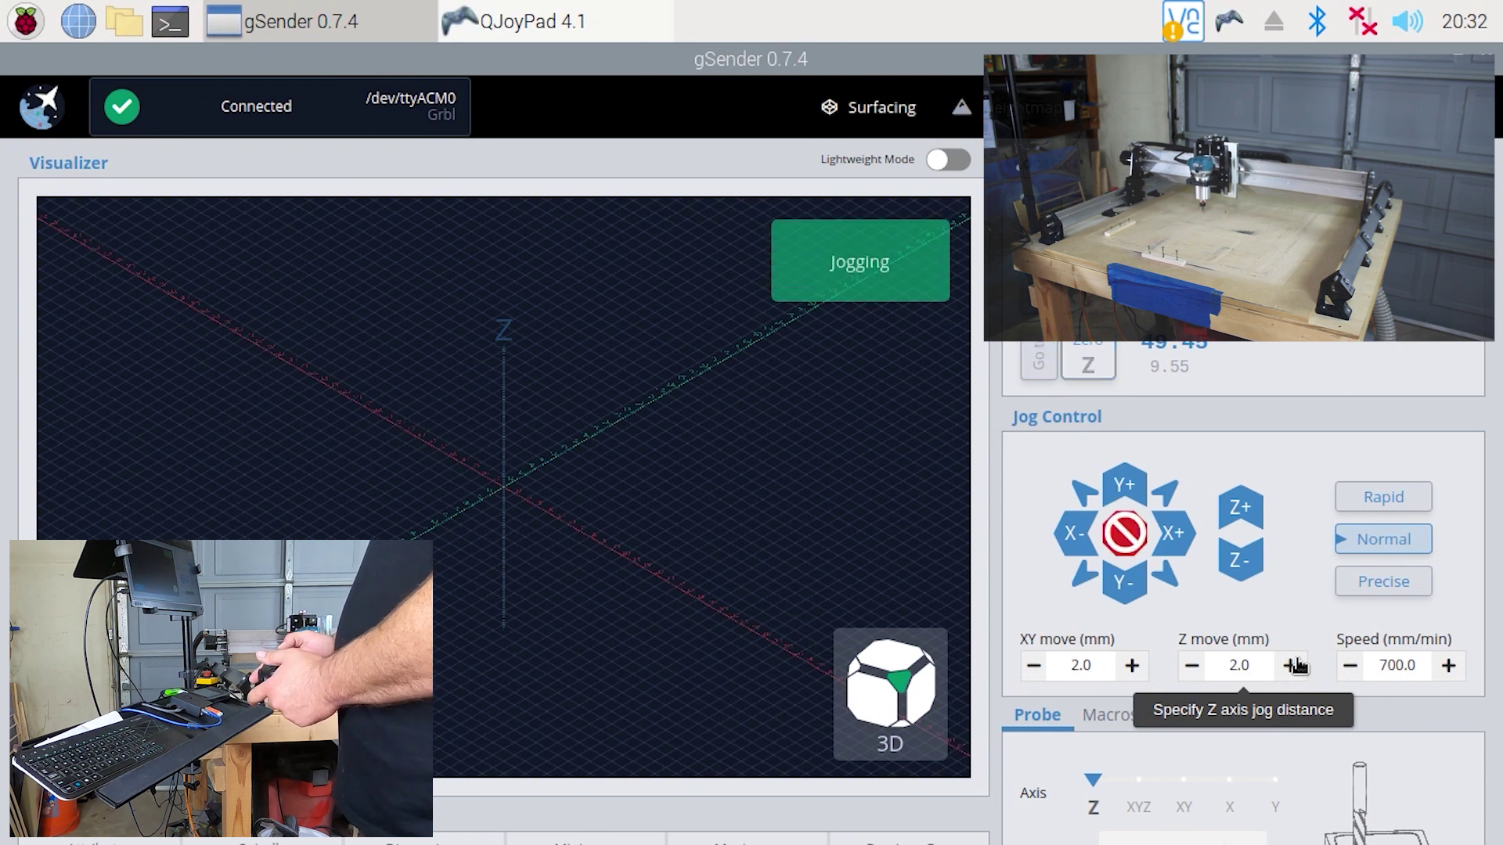
key("plus")
key("plus")
key("plus")
key("plus")
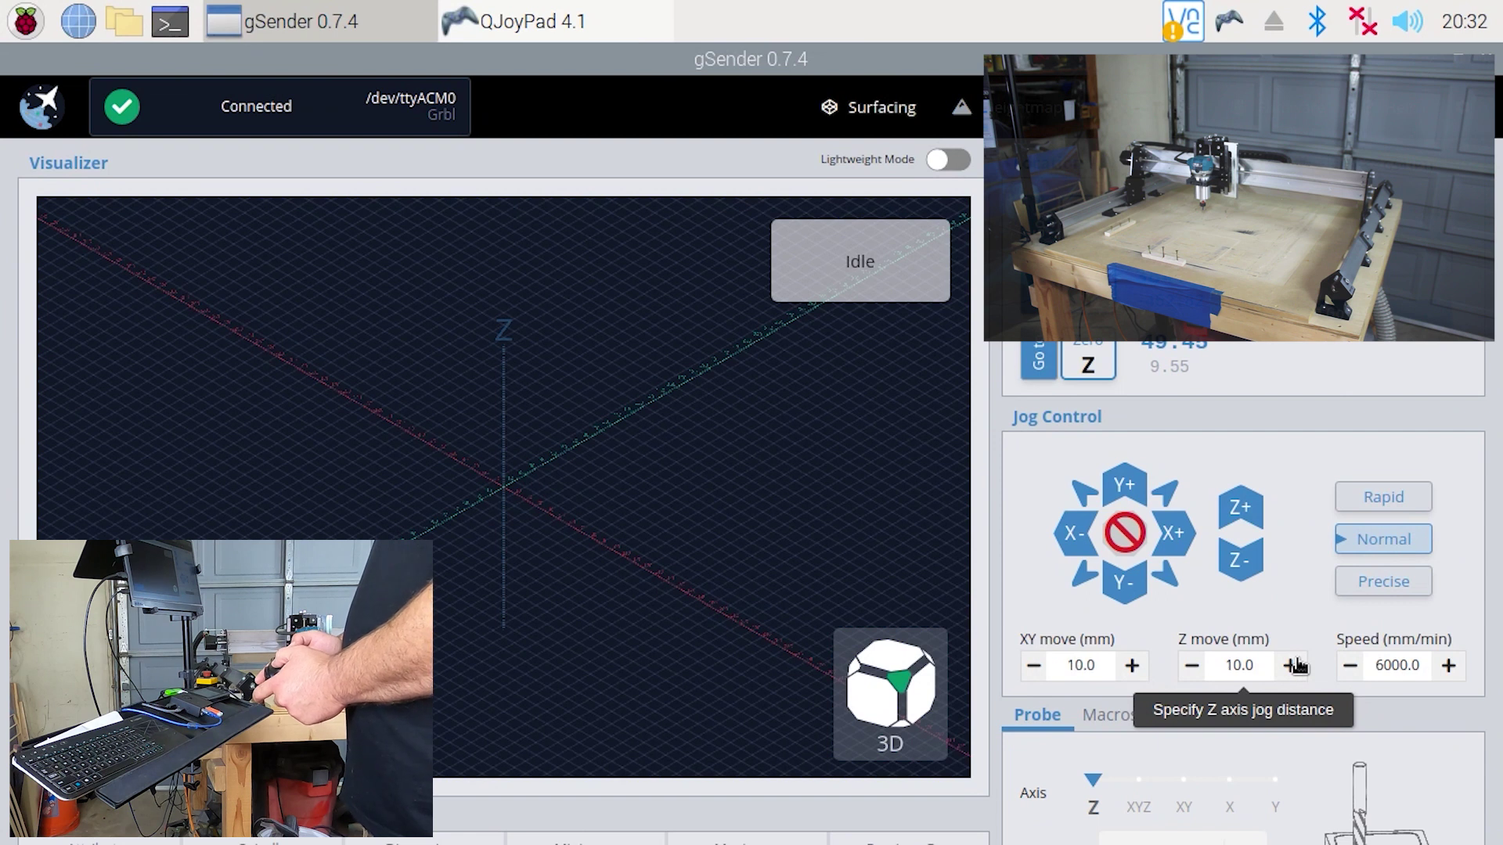
- Jog the carriage left twice and the gantry along Y several times
key("shift+Left")
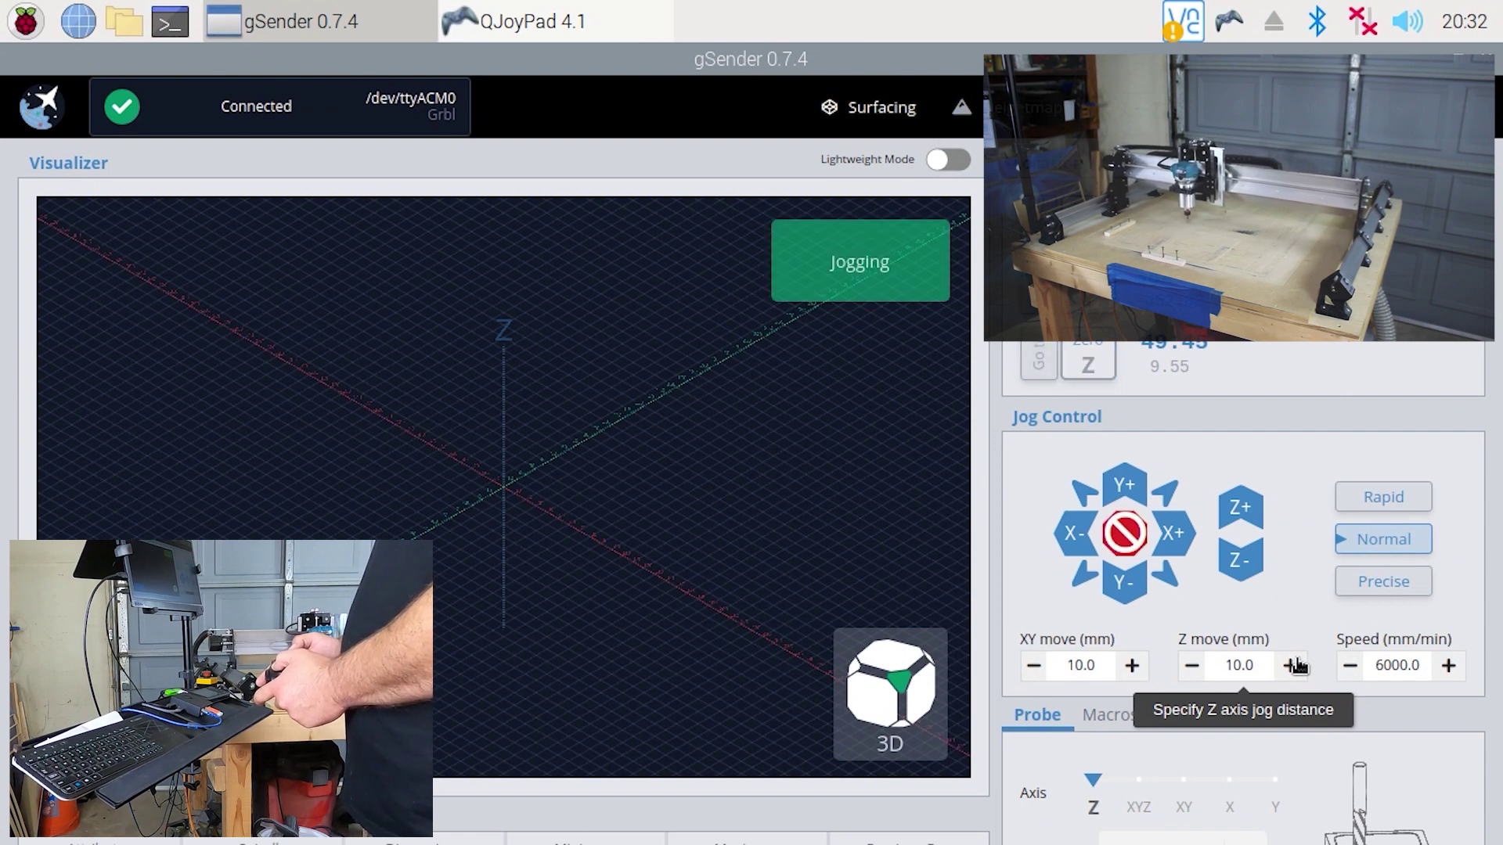
key("shift+Left")
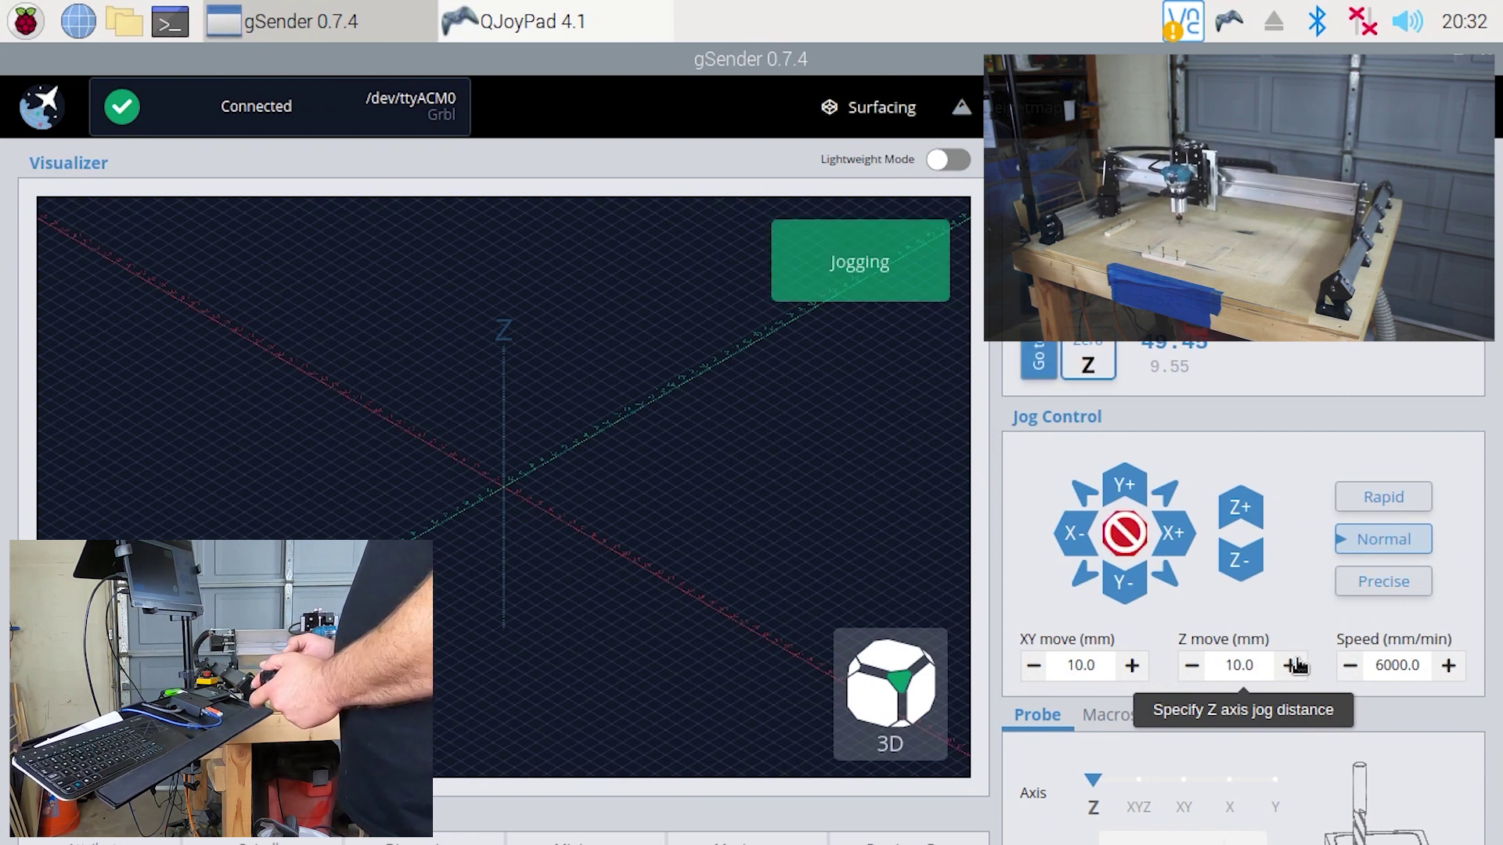
key("shift+Up")
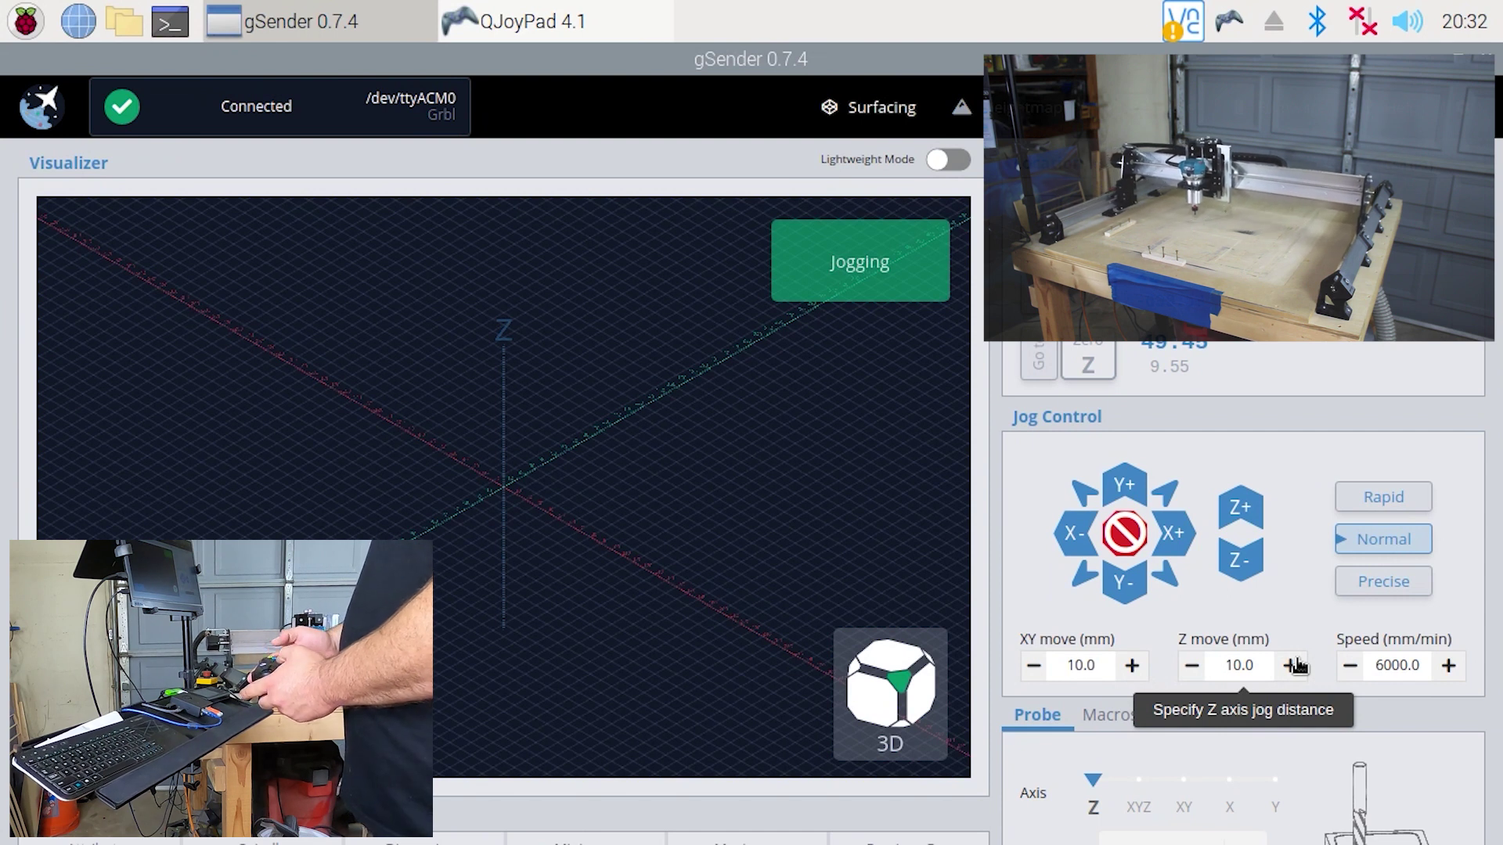
key("shift+Up")
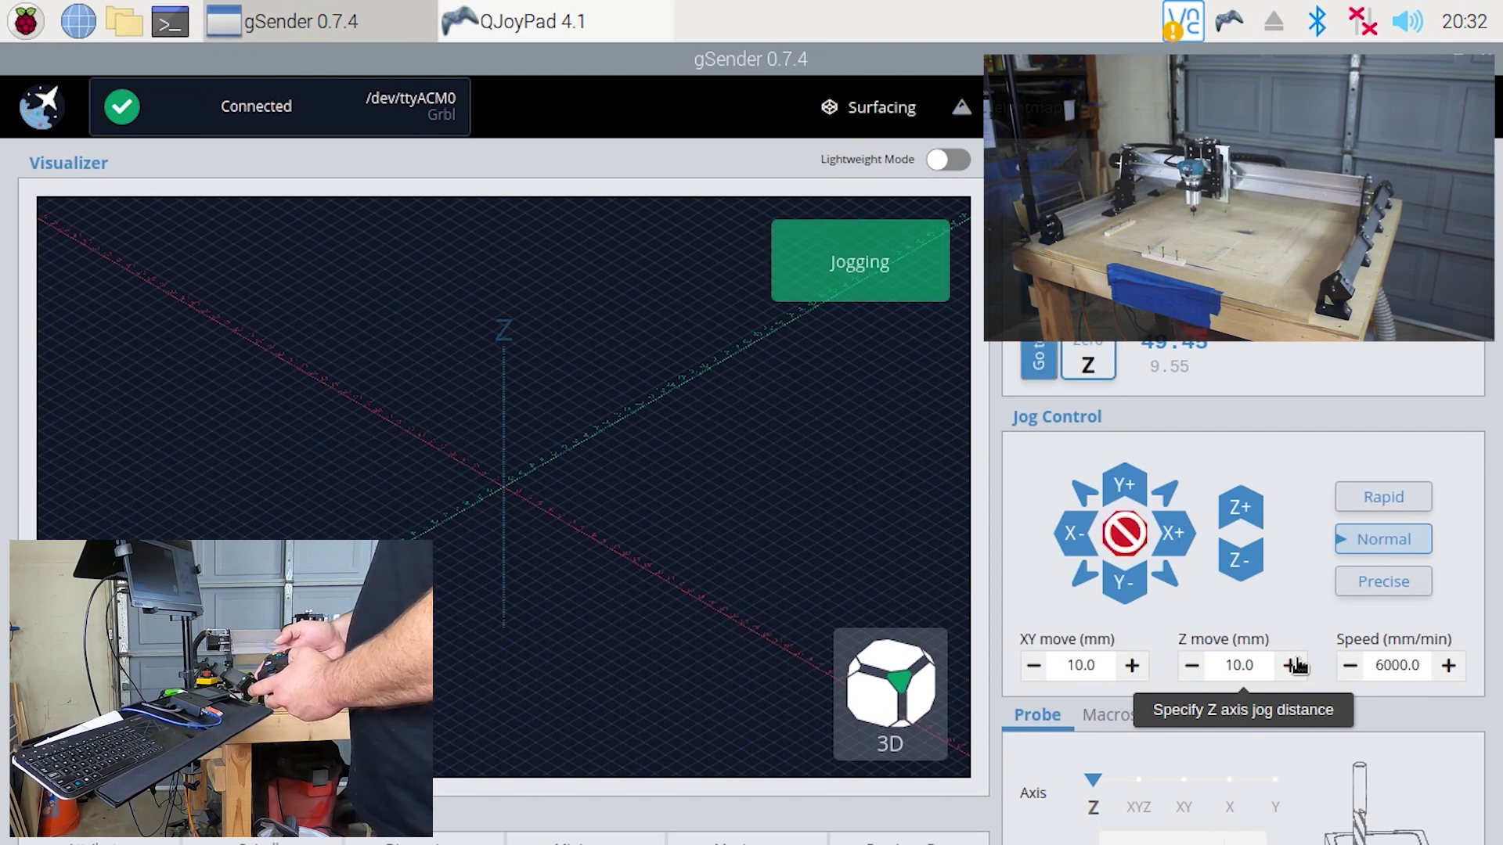
key("shift+Up")
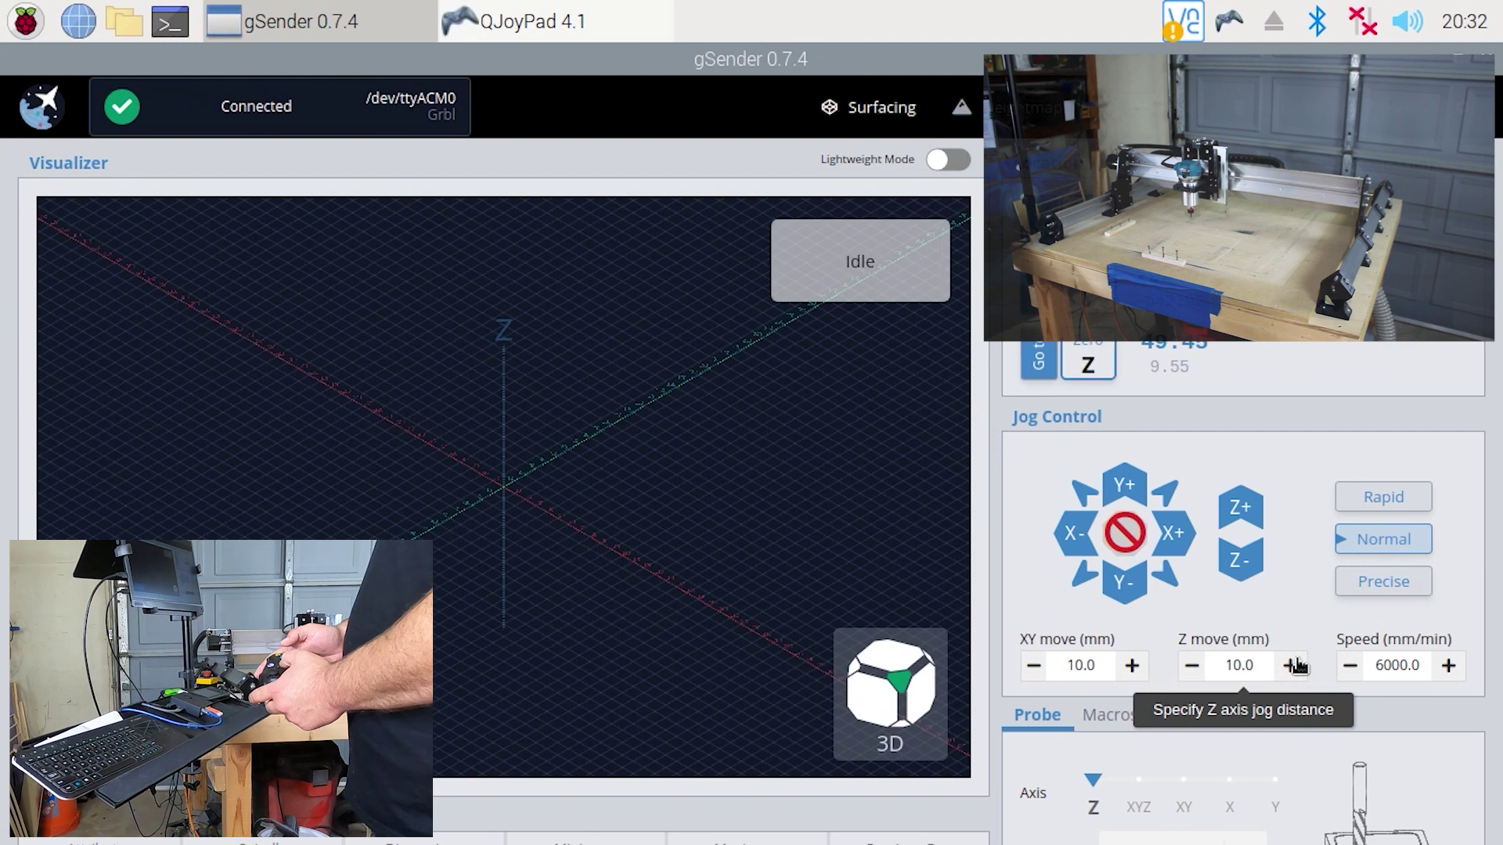
key("shift+Up")
key("shift+Up")
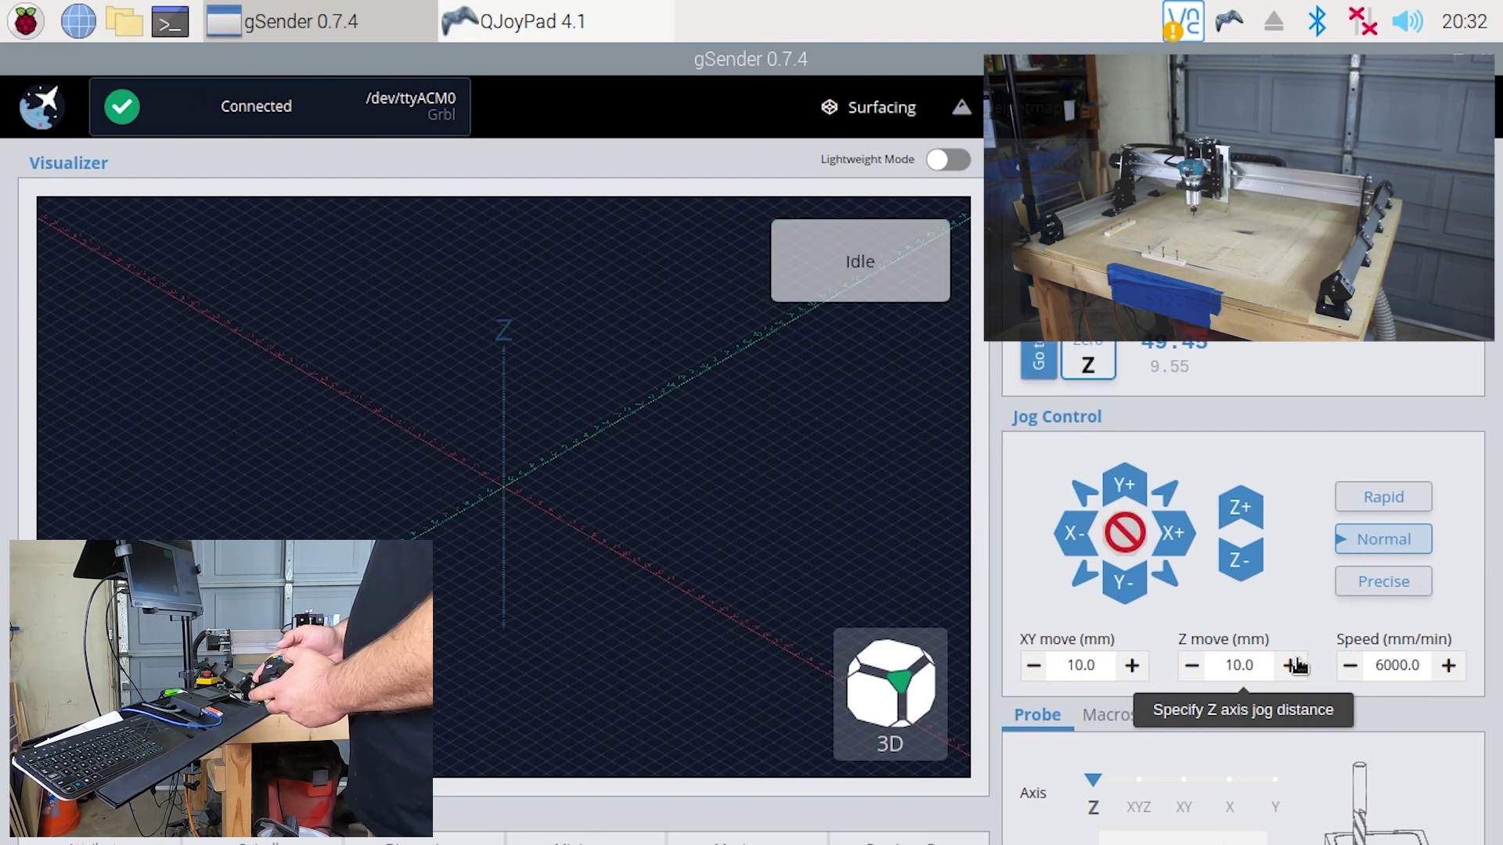